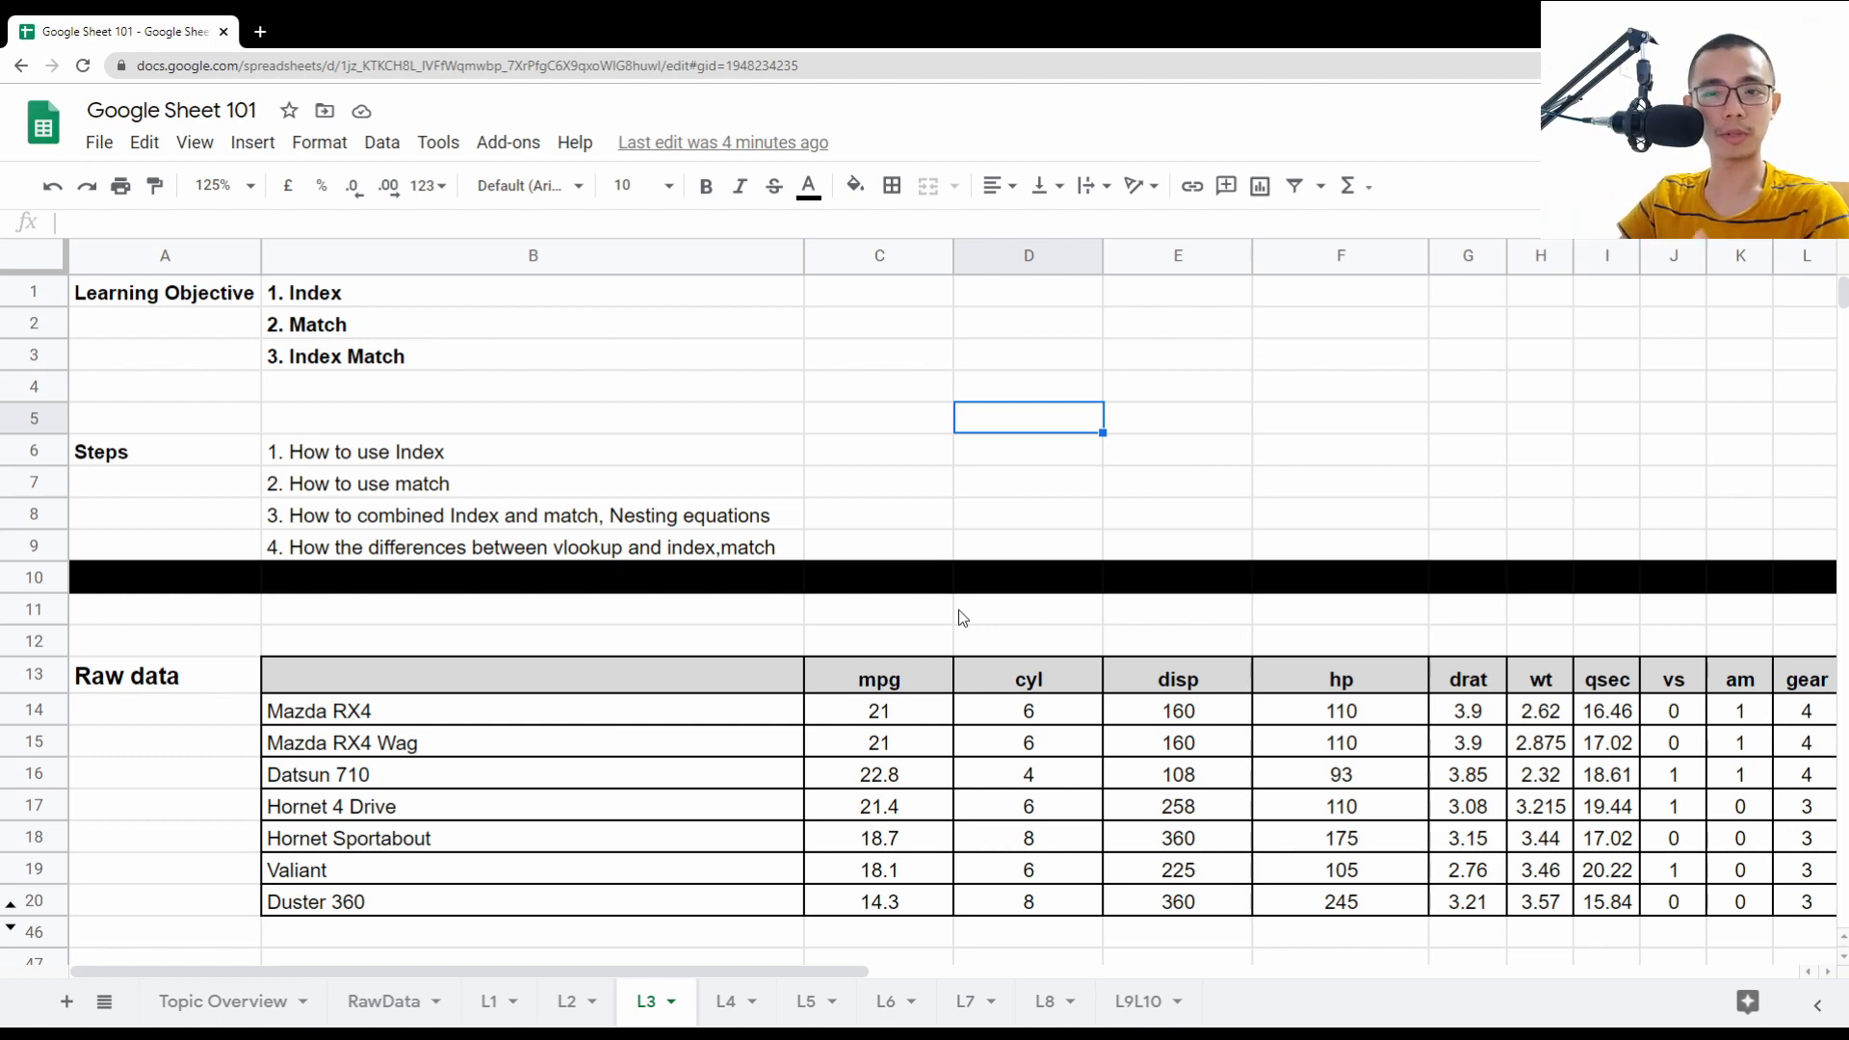
- Open the RawData sheet and examine the imported iris table, its IMPORTDATA formula in A6 and its columns
left_click(383, 1002)
left_click(100, 544)
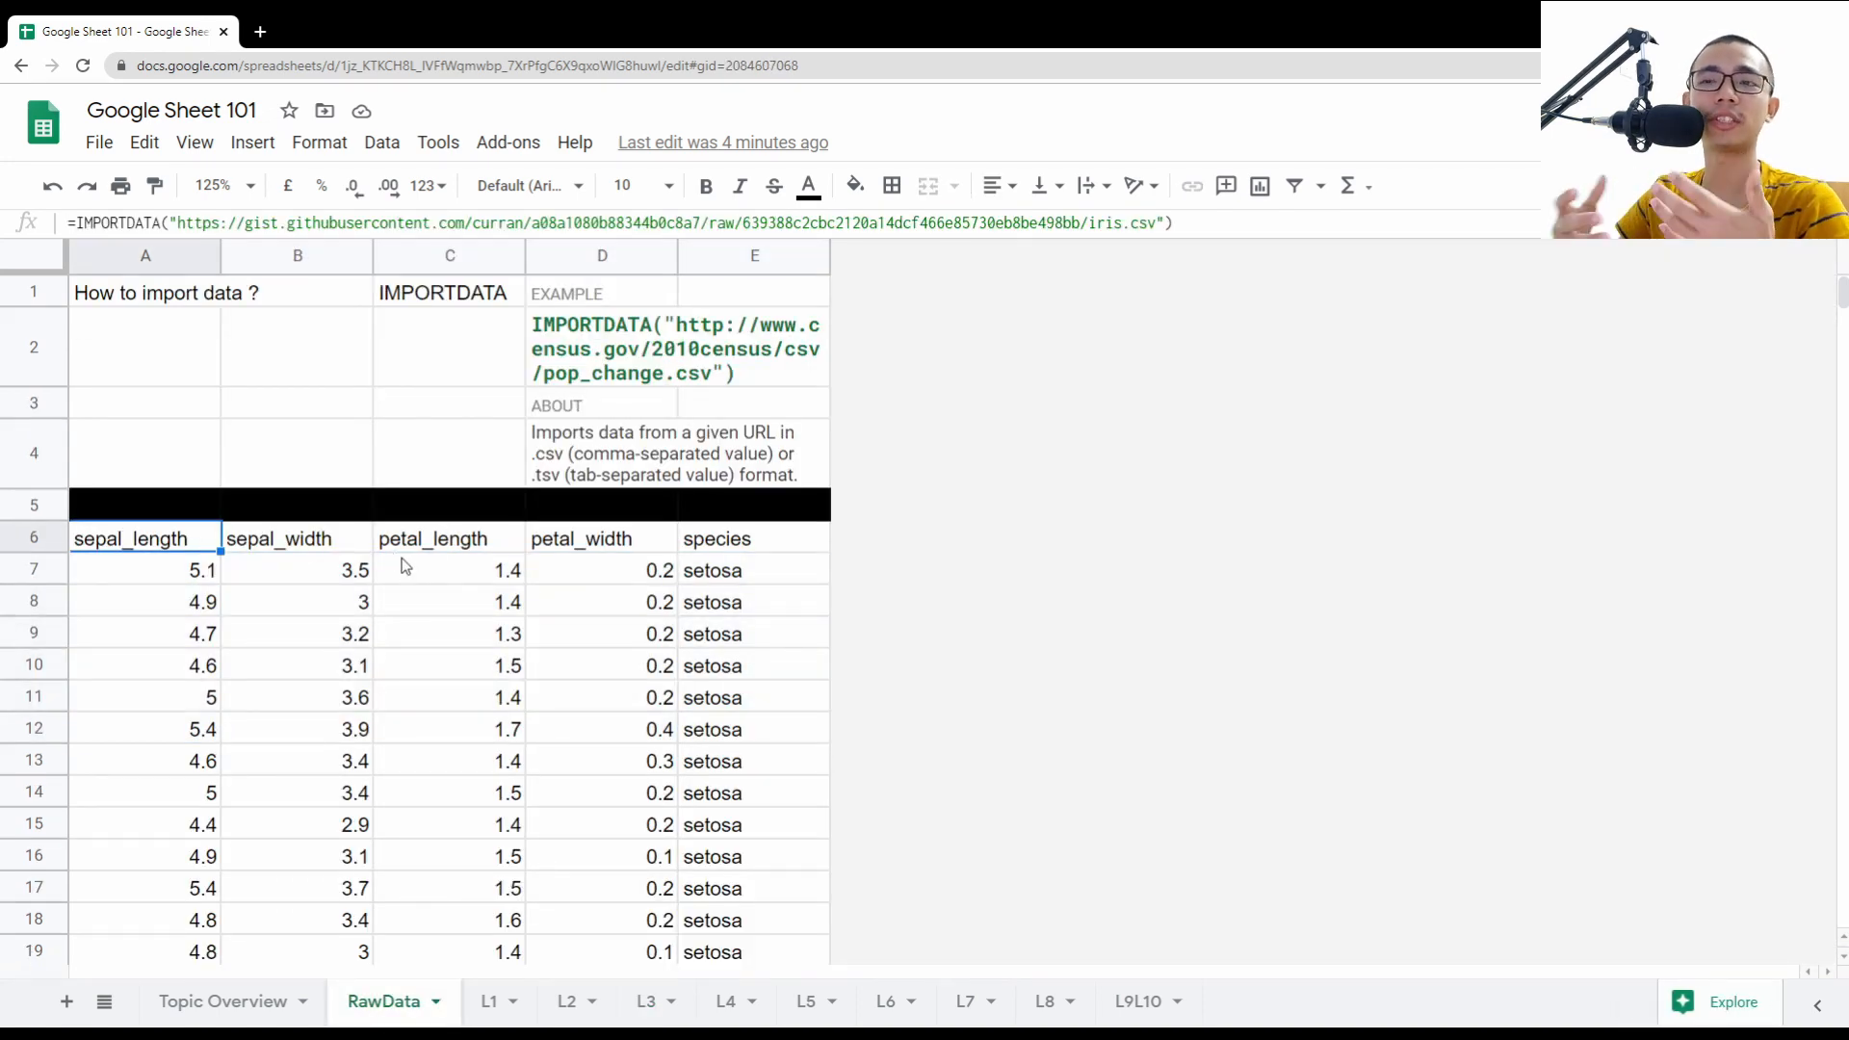
left_click(183, 258)
left_click(337, 258)
left_click(431, 258)
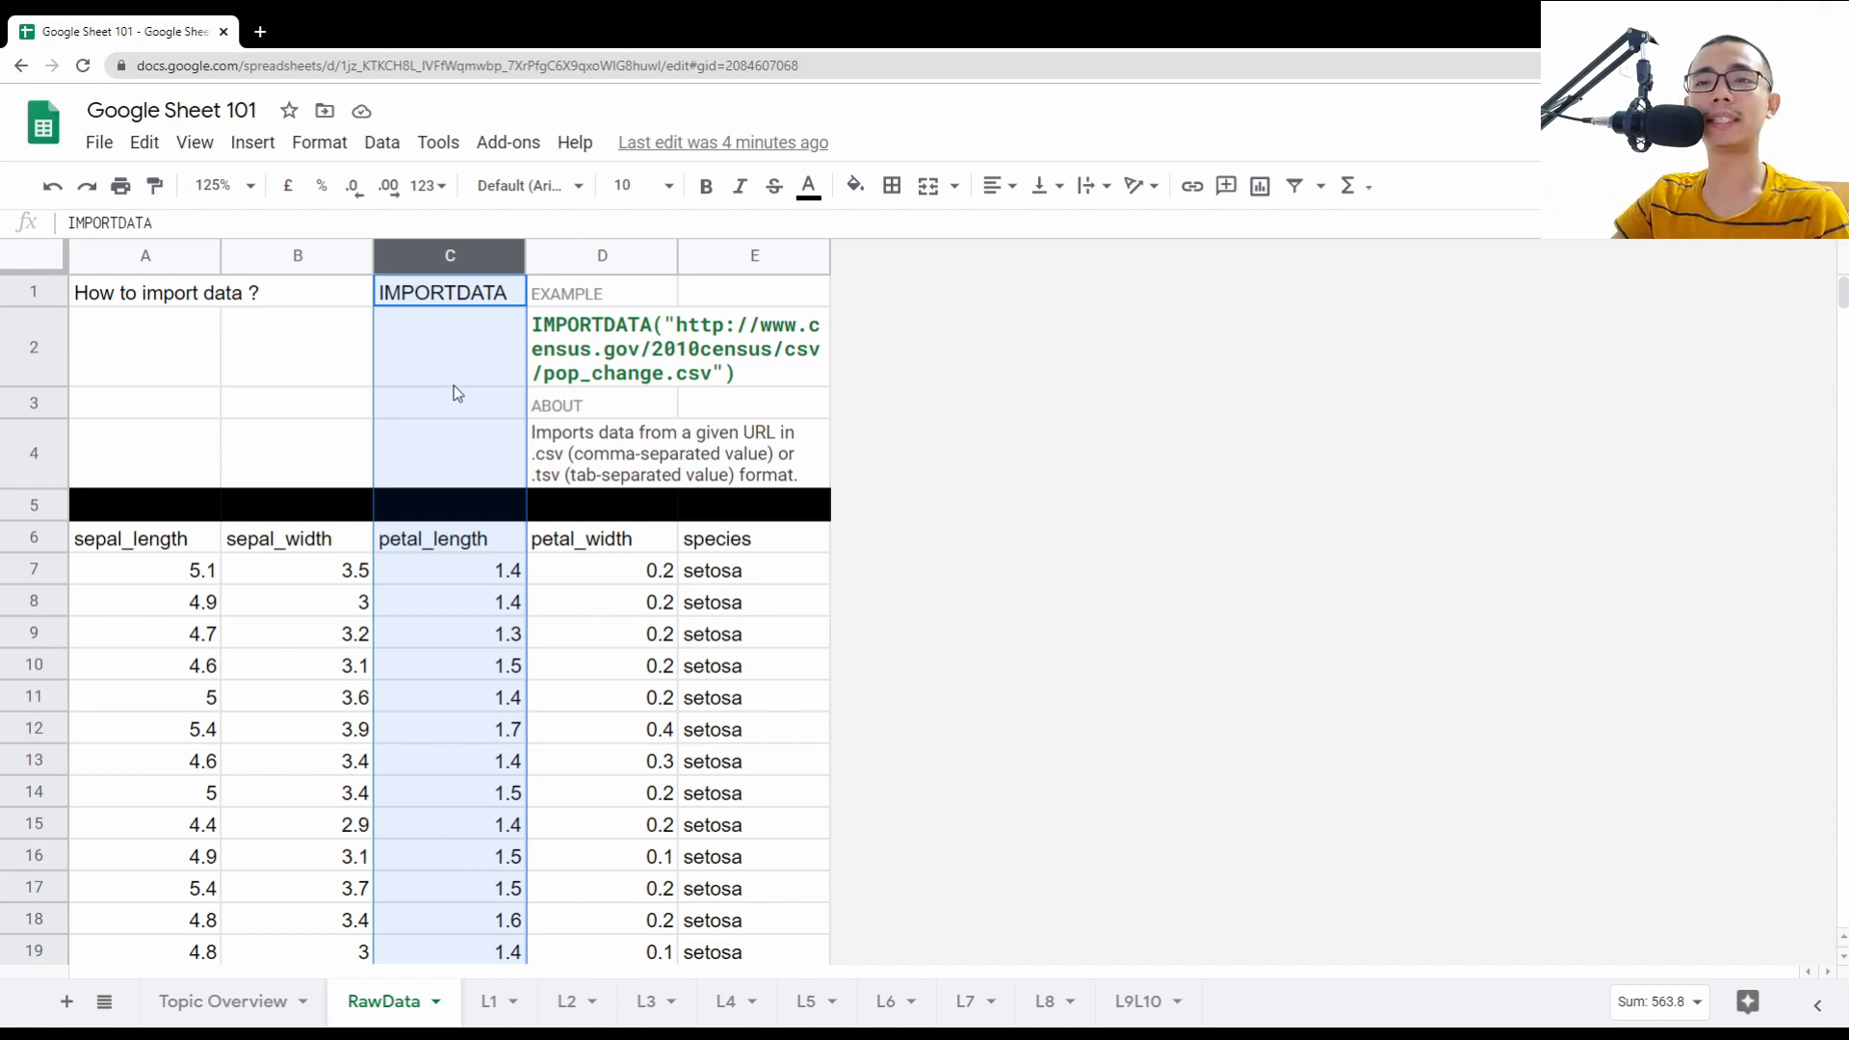
left_click(397, 568)
left_click_drag(161, 552, 748, 799)
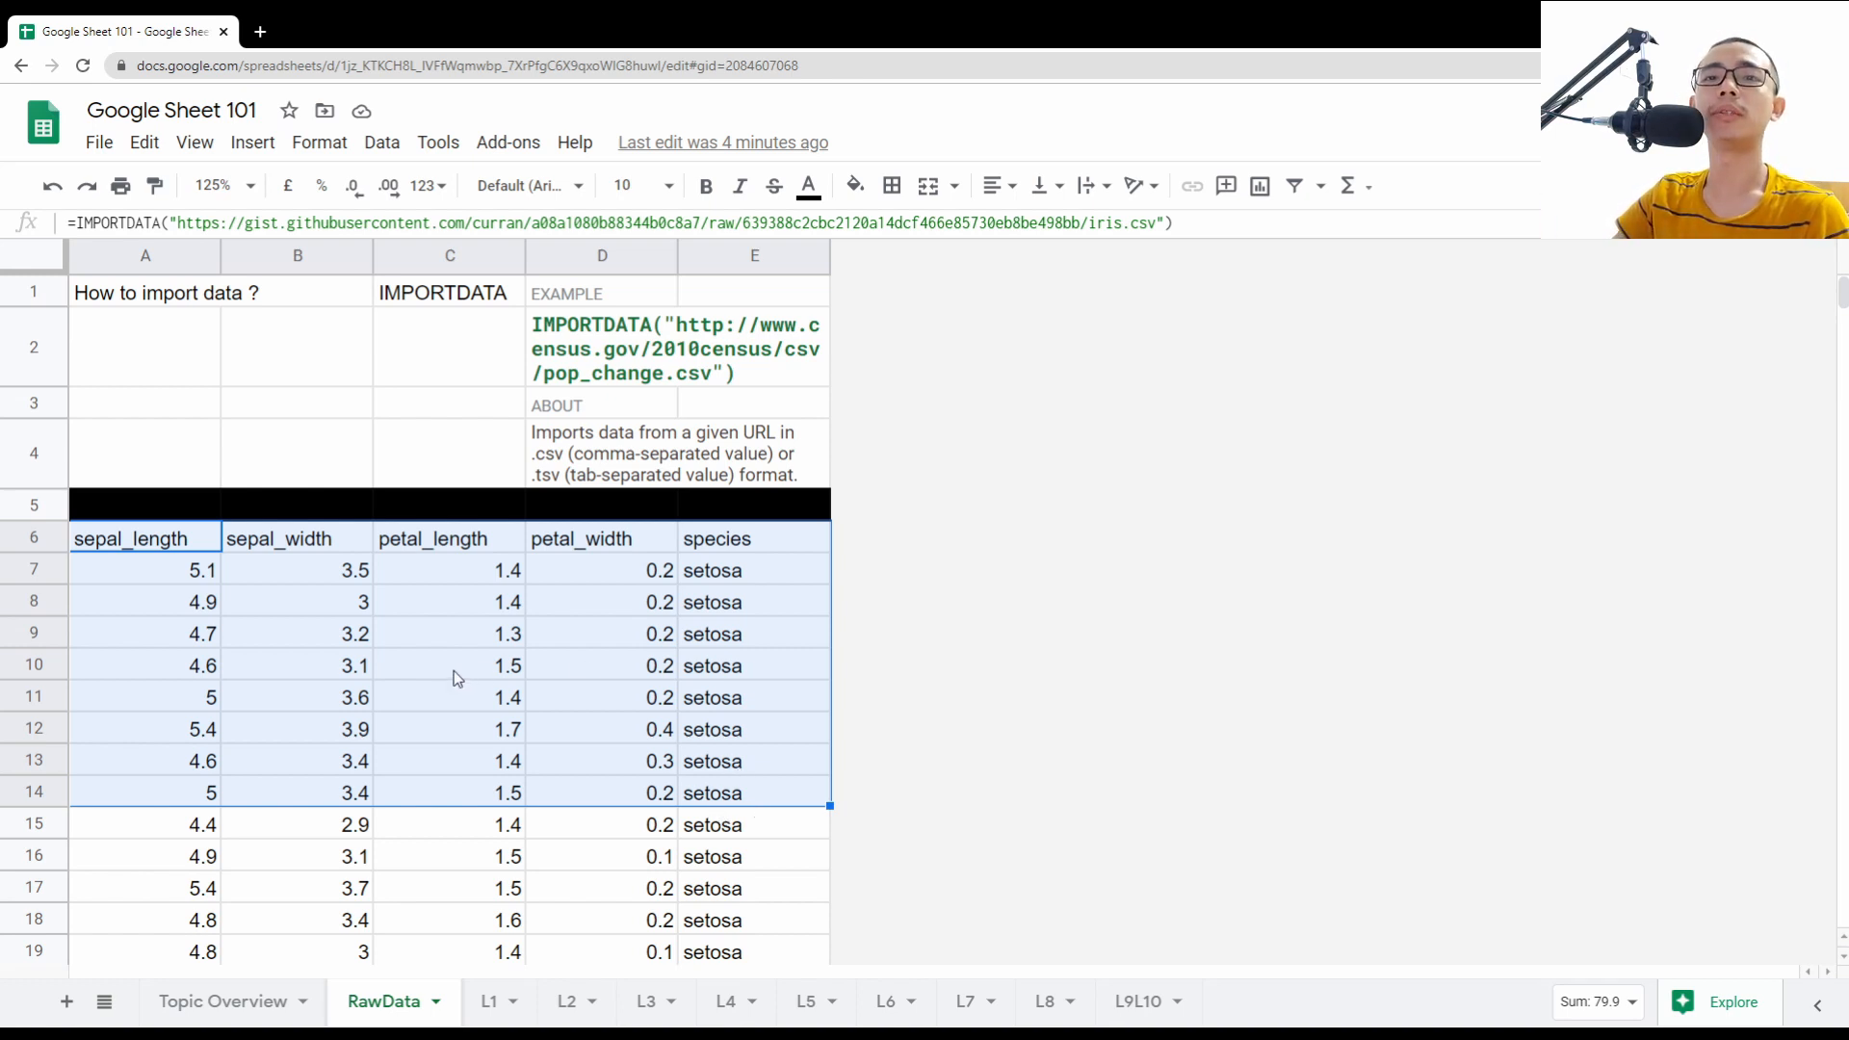
- Look through the sepal_length, sepal_width, petal_length and petal_width values on the RawData sheet
left_click_drag(138, 539, 135, 856)
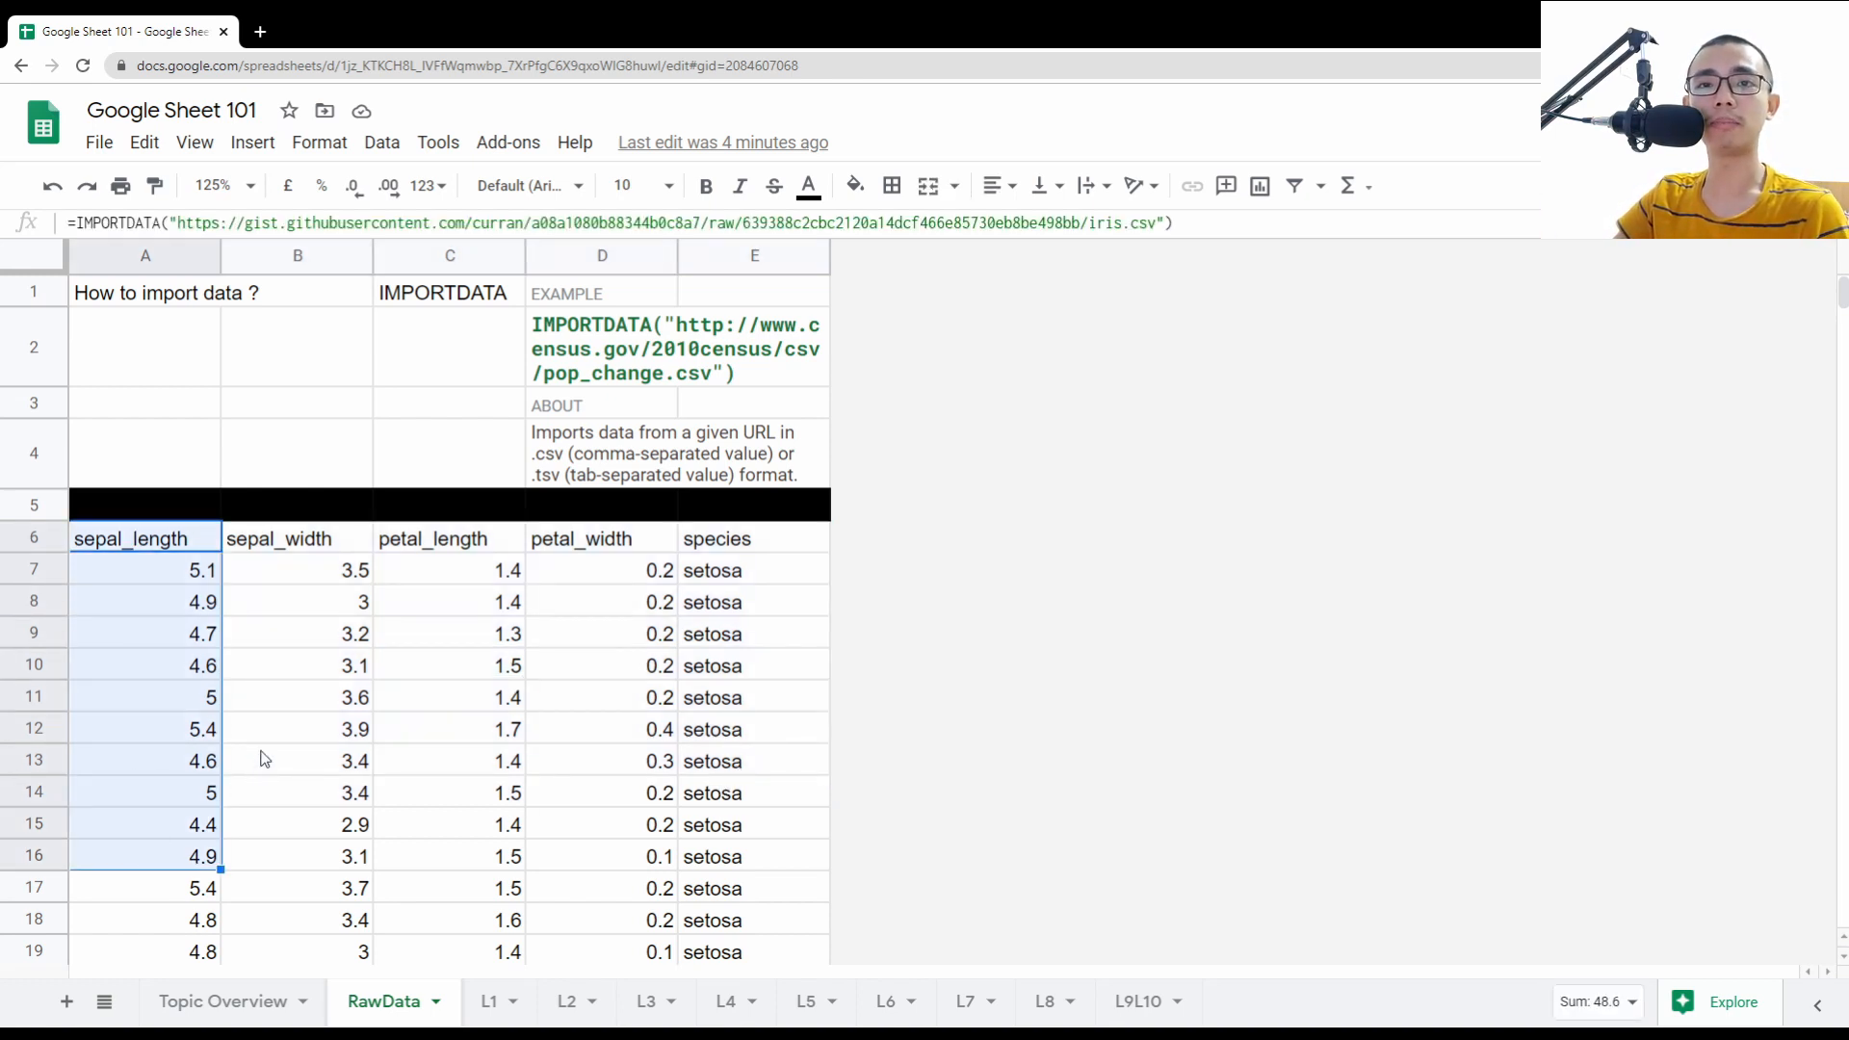
left_click_drag(289, 528, 289, 825)
left_click_drag(478, 537, 475, 768)
left_click_drag(609, 496, 617, 701)
left_click_drag(591, 529, 619, 821)
scroll(614, 803, "down", 5)
scroll(635, 804, "up", 5)
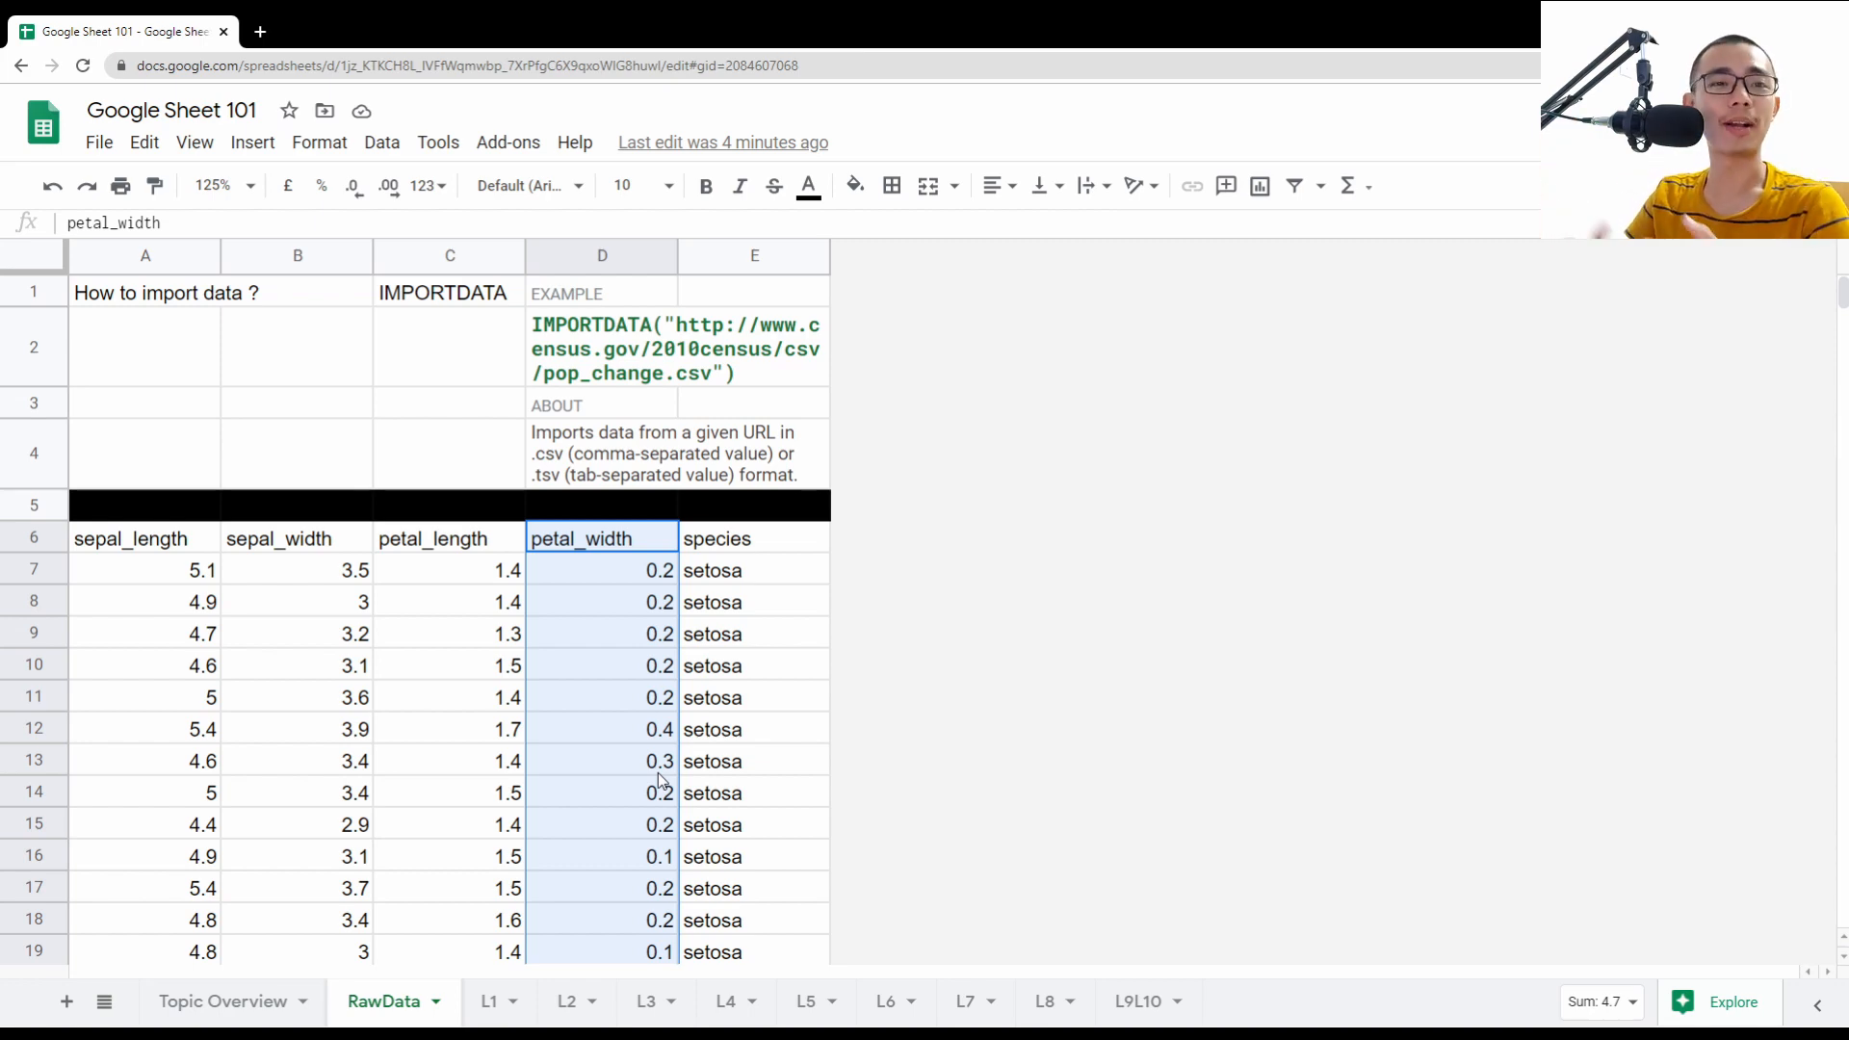
- Return to the L3 sheet and examine the car names and the mpg, cyl, disp and hp columns of the raw data
left_click(648, 1002)
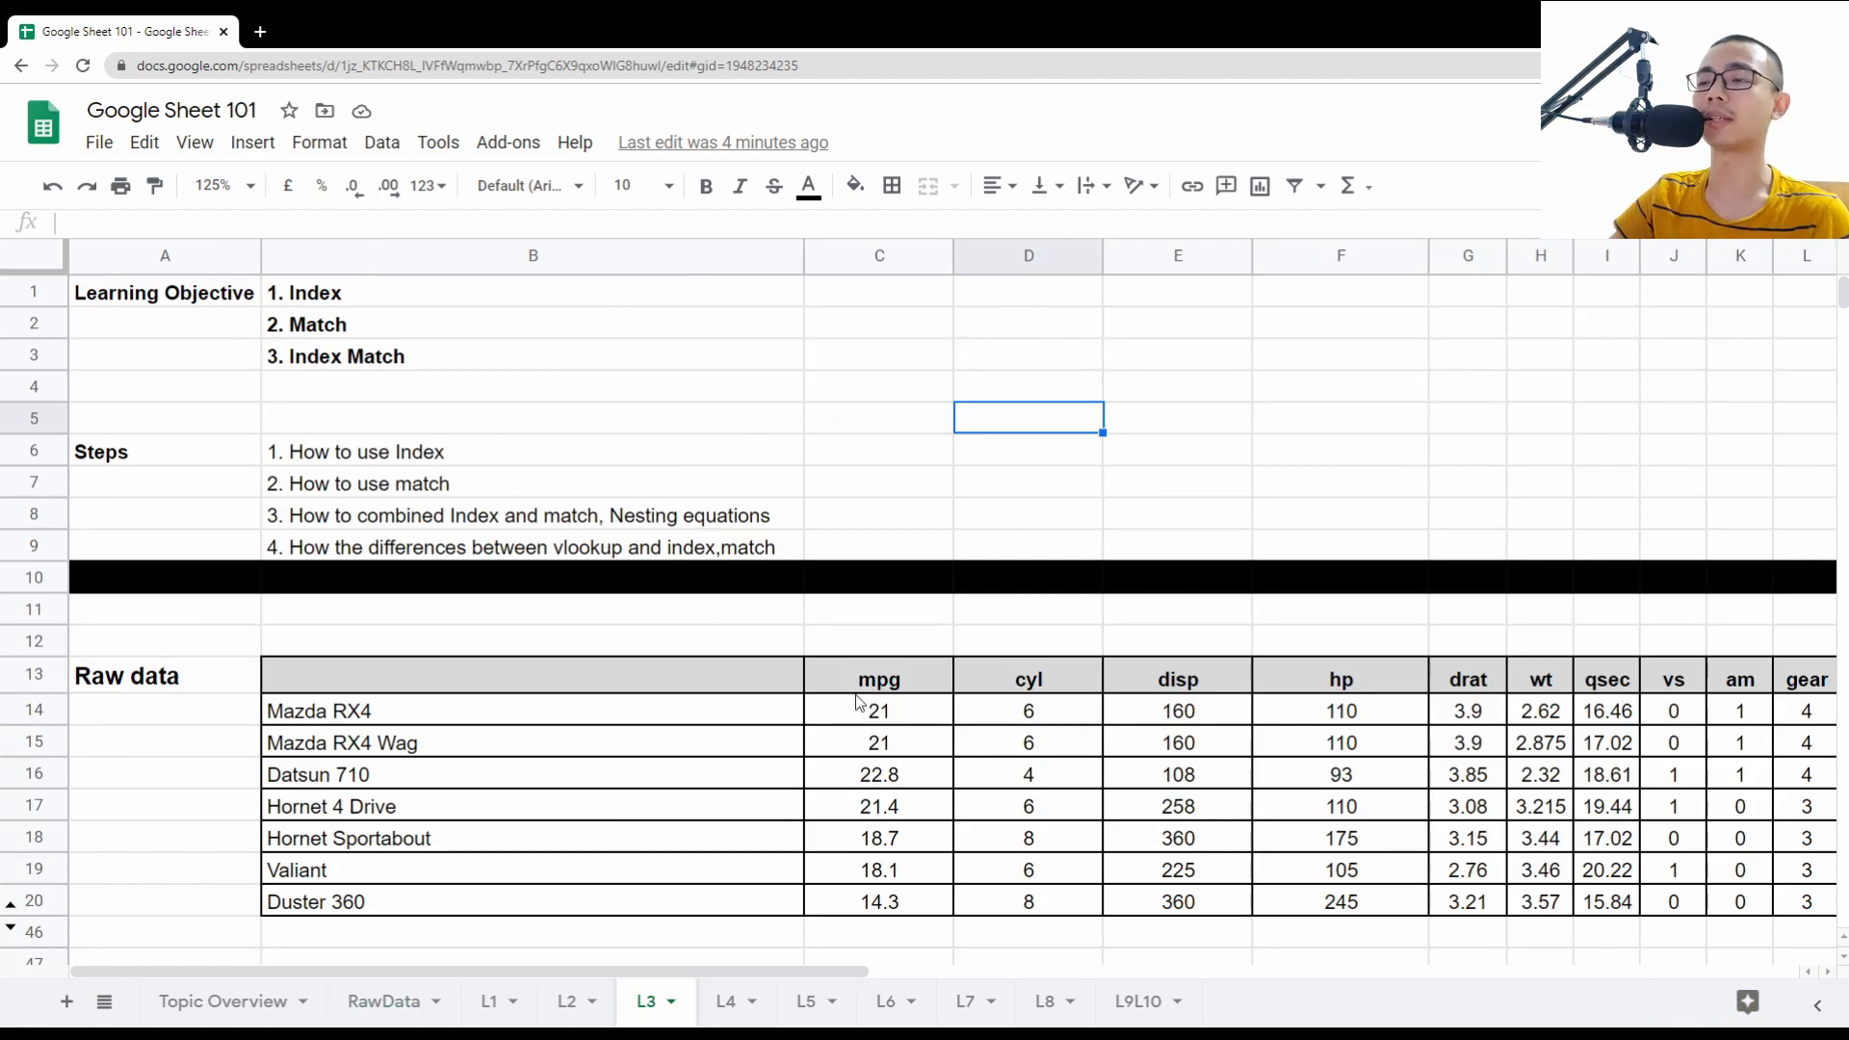
scroll(863, 702, "down", 2)
left_click(691, 545)
left_click(603, 520)
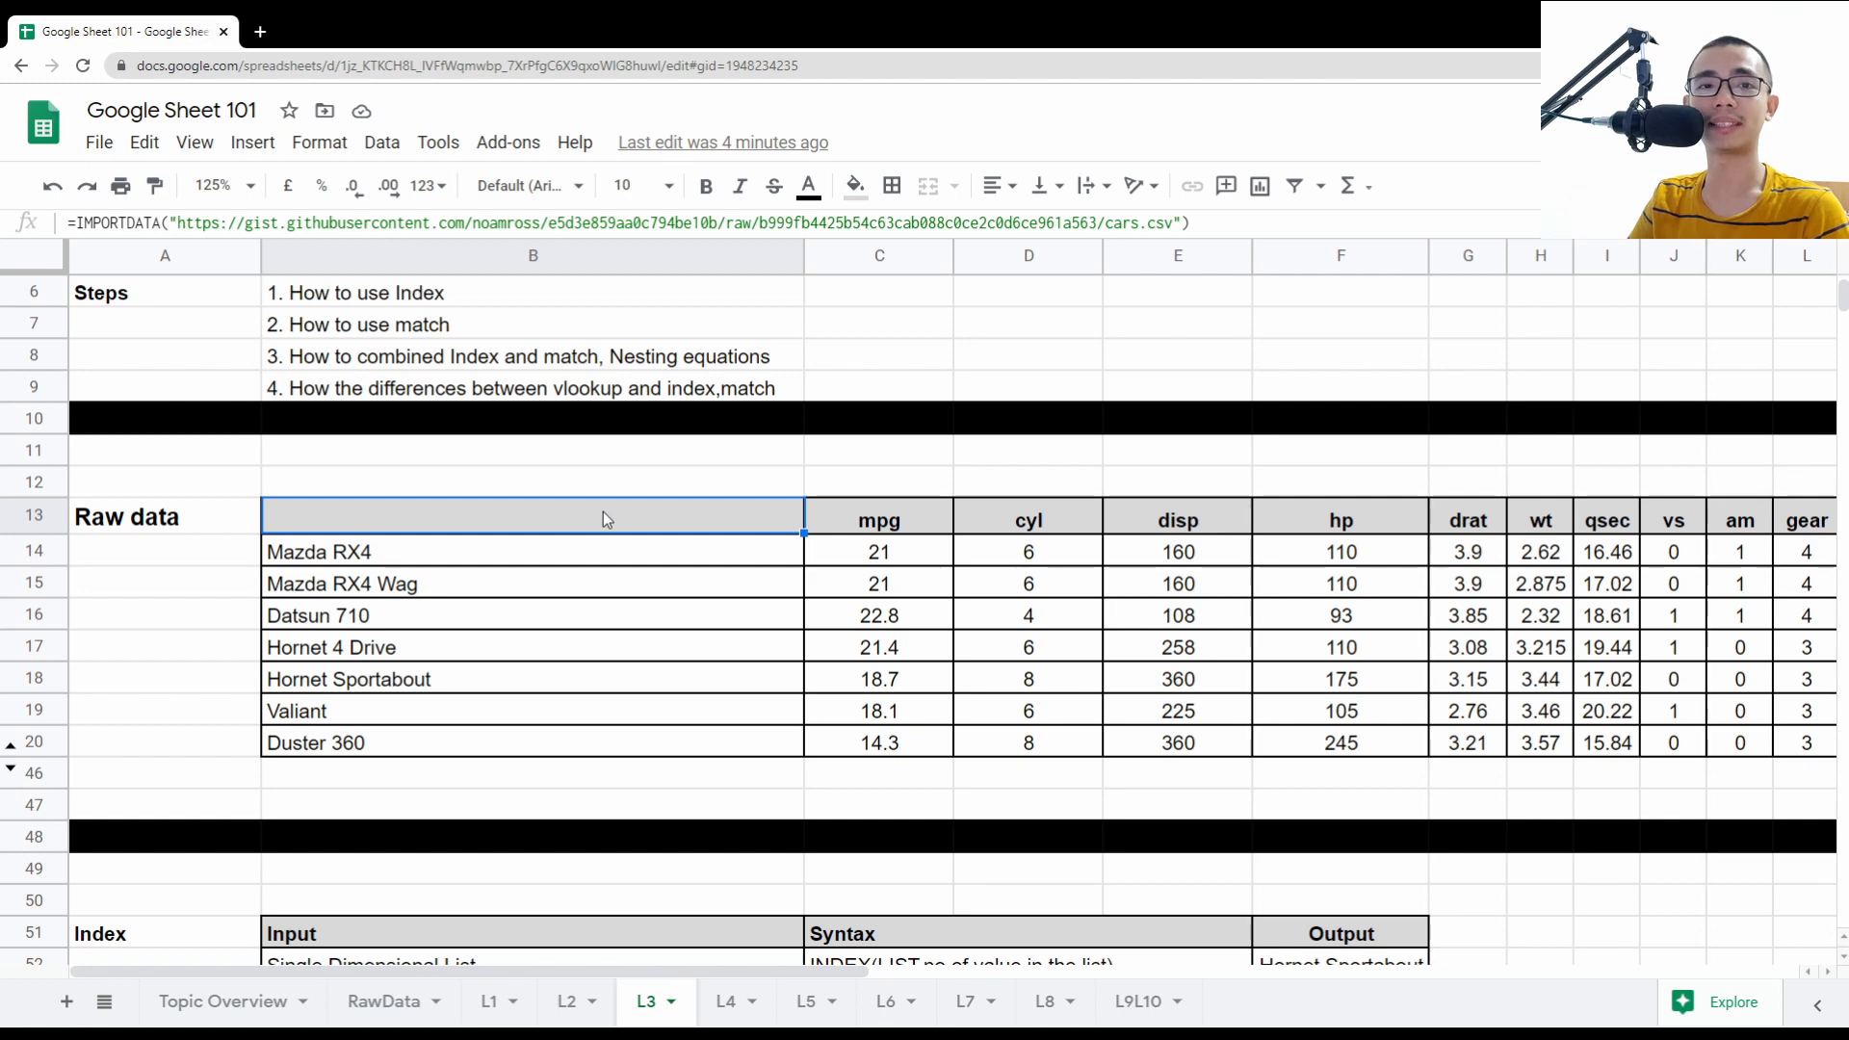
left_click_drag(603, 553, 602, 751)
left_click_drag(871, 520, 1492, 777)
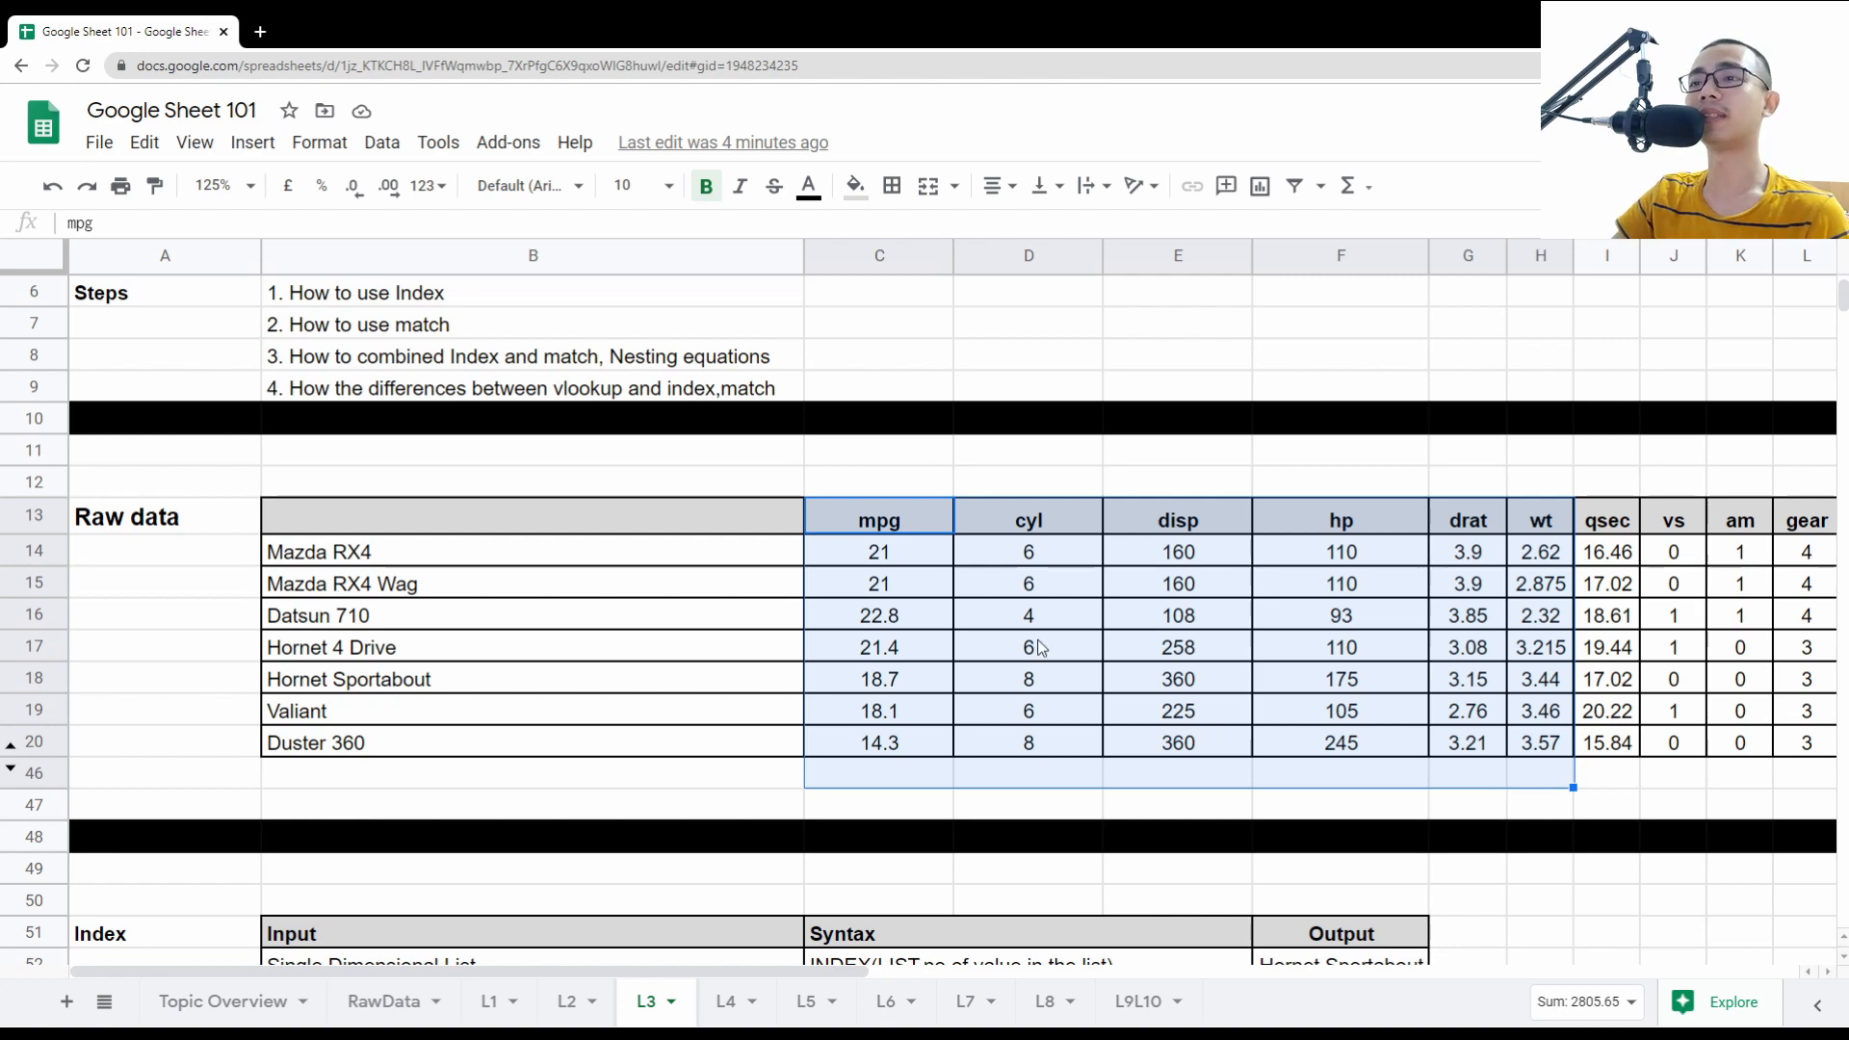
left_click(851, 517)
left_click(1043, 516)
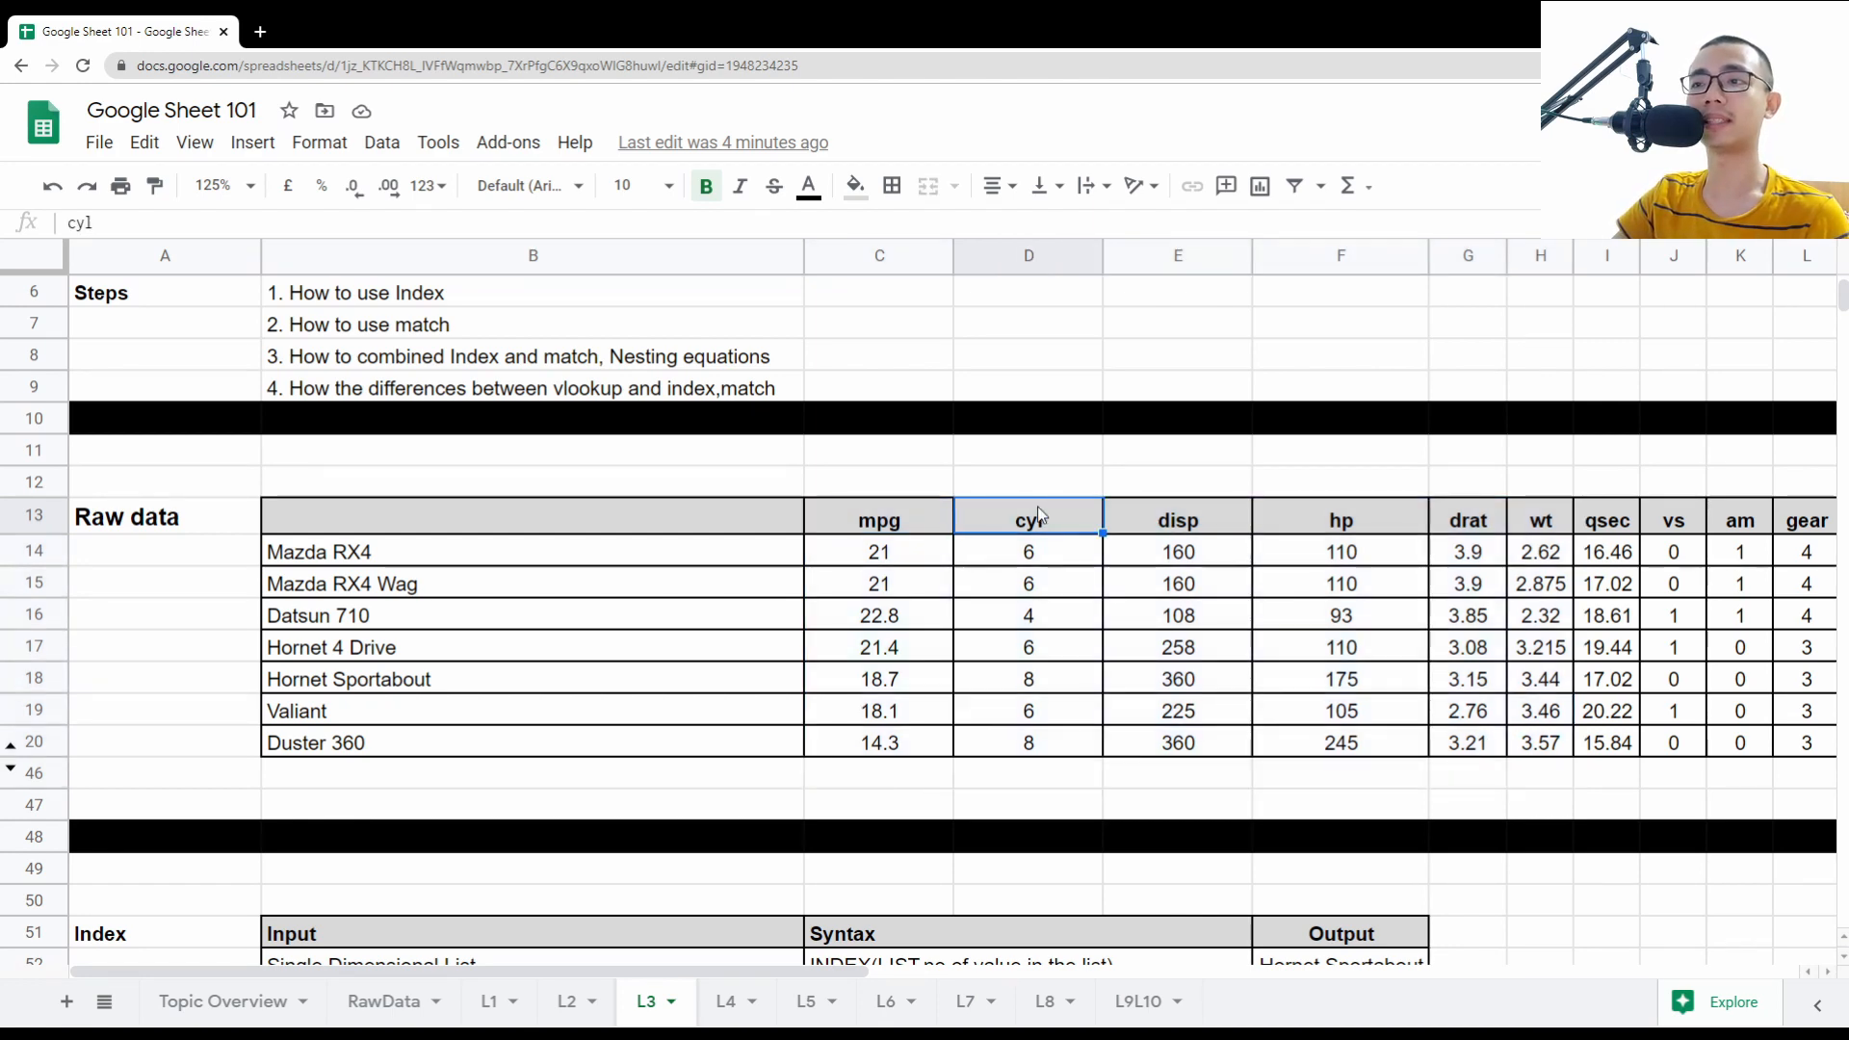
left_click(1197, 526)
left_click(1315, 531)
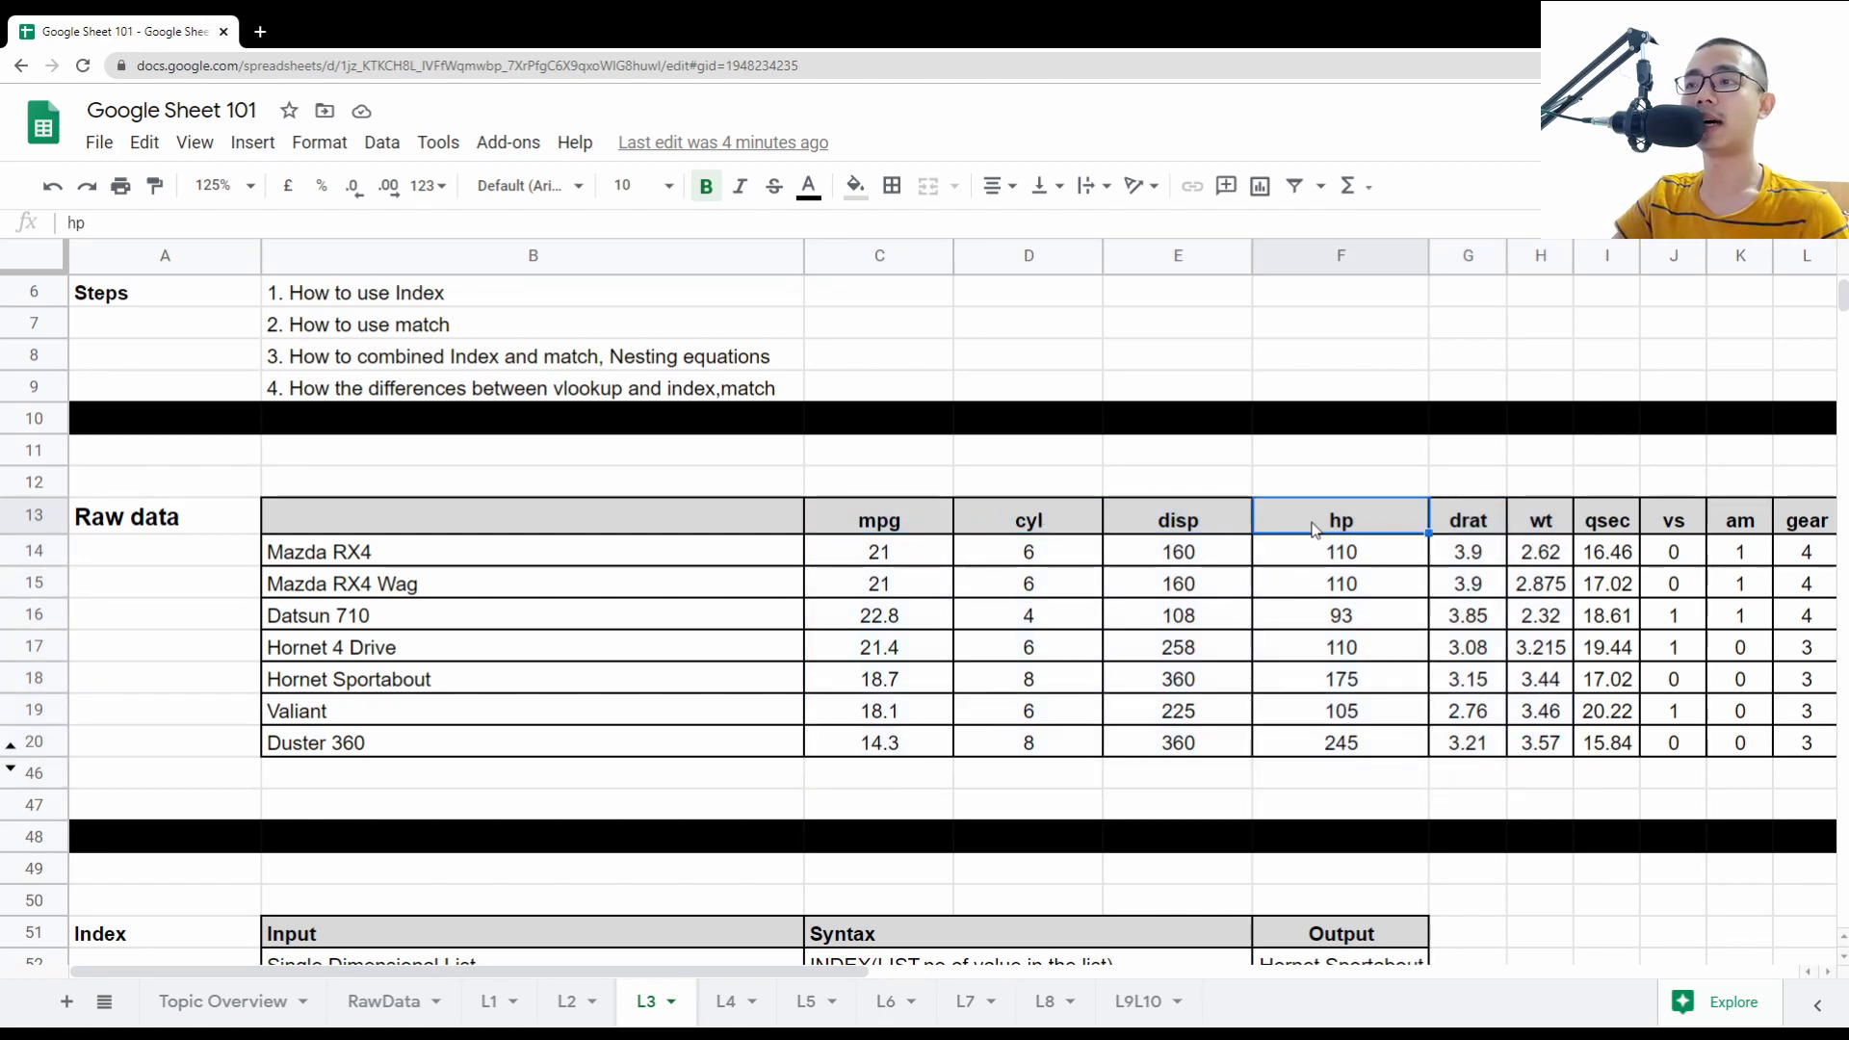
- Review the Index section's input types and syntax, and inspect the single-dimensional INDEX formula in F52 against the car list
scroll(740, 632, "down", 4)
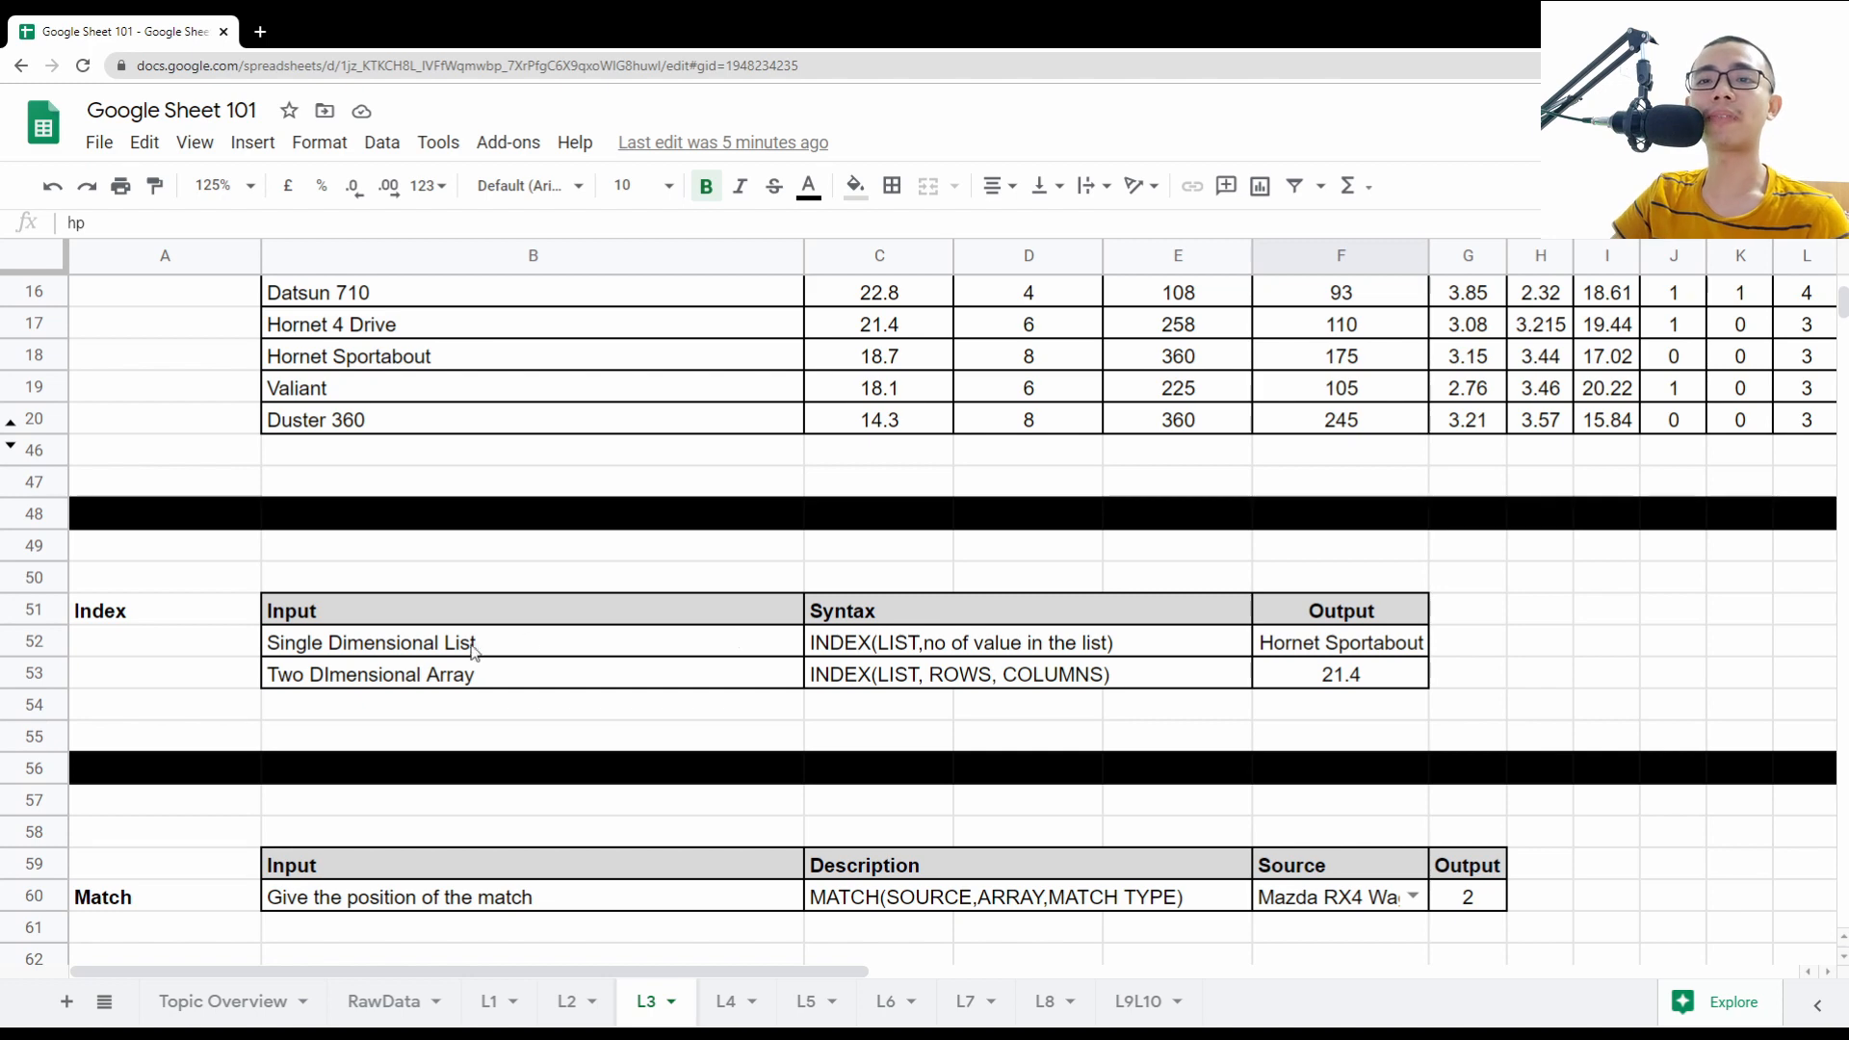
left_click_drag(466, 643, 479, 685)
left_click(1069, 644)
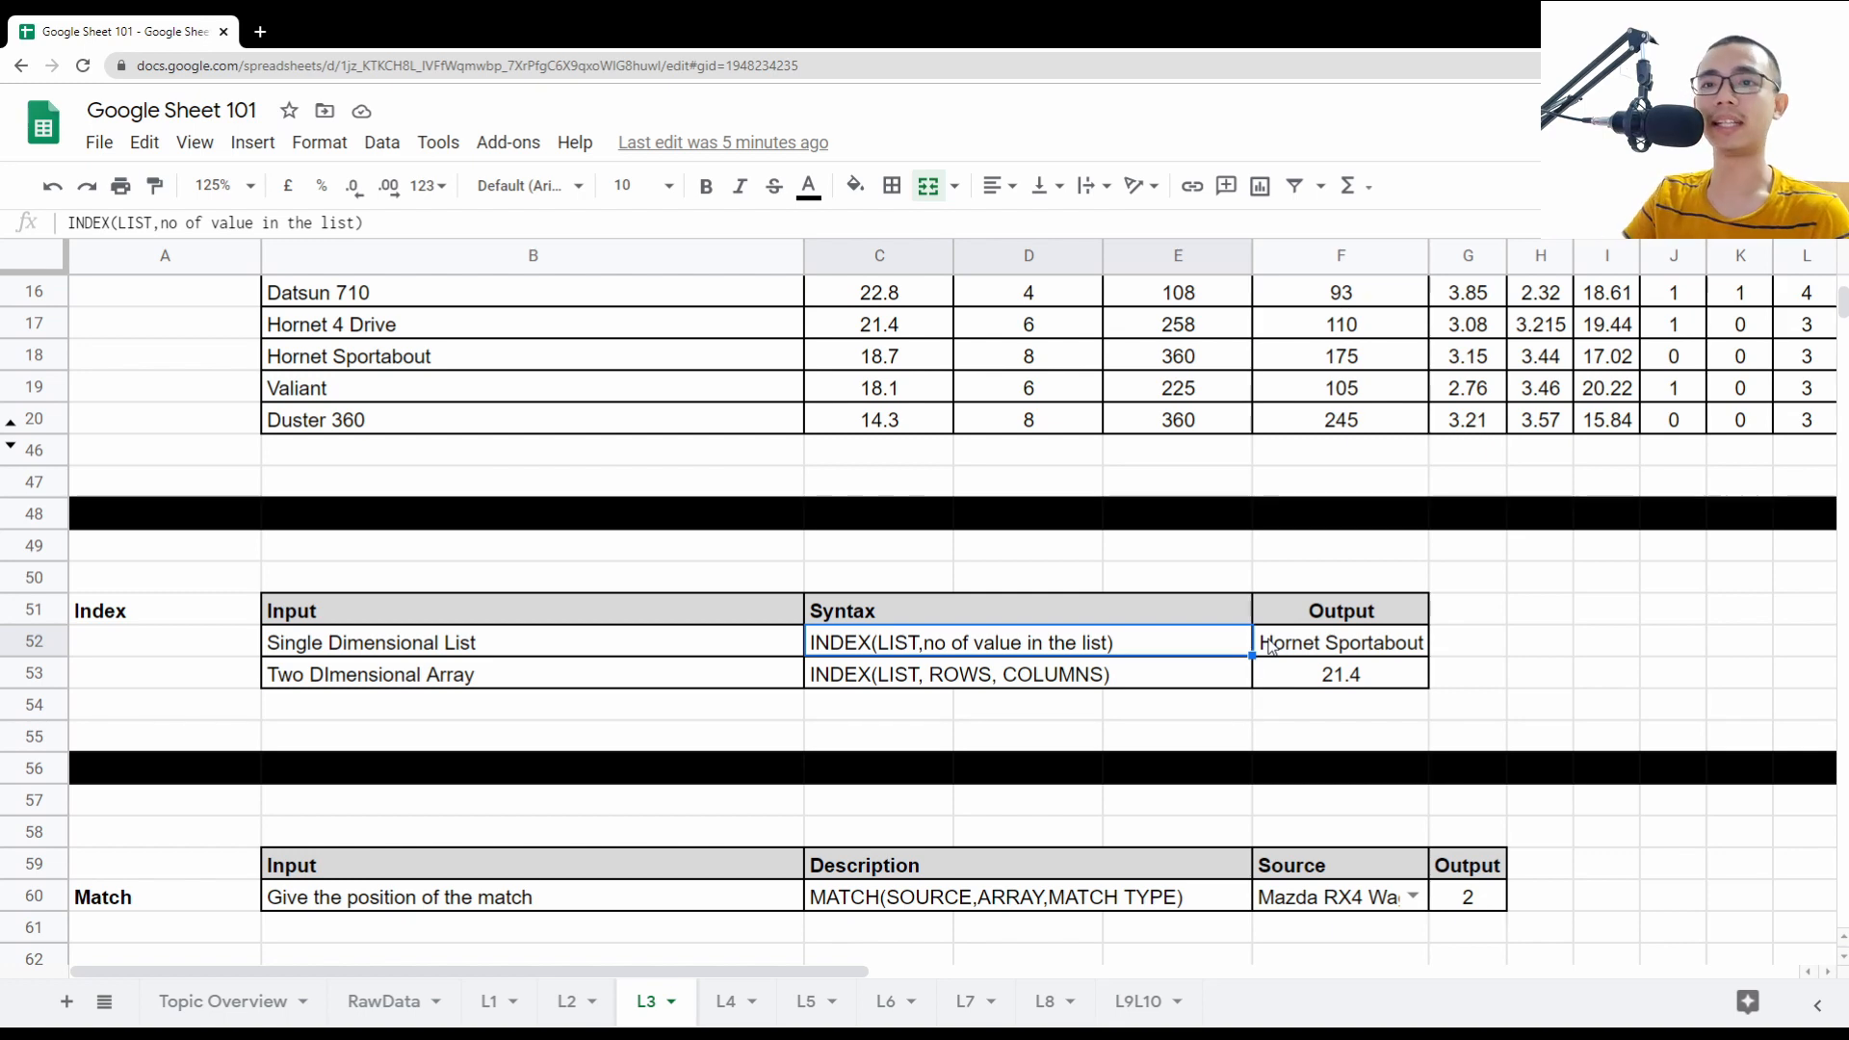
left_click(592, 658)
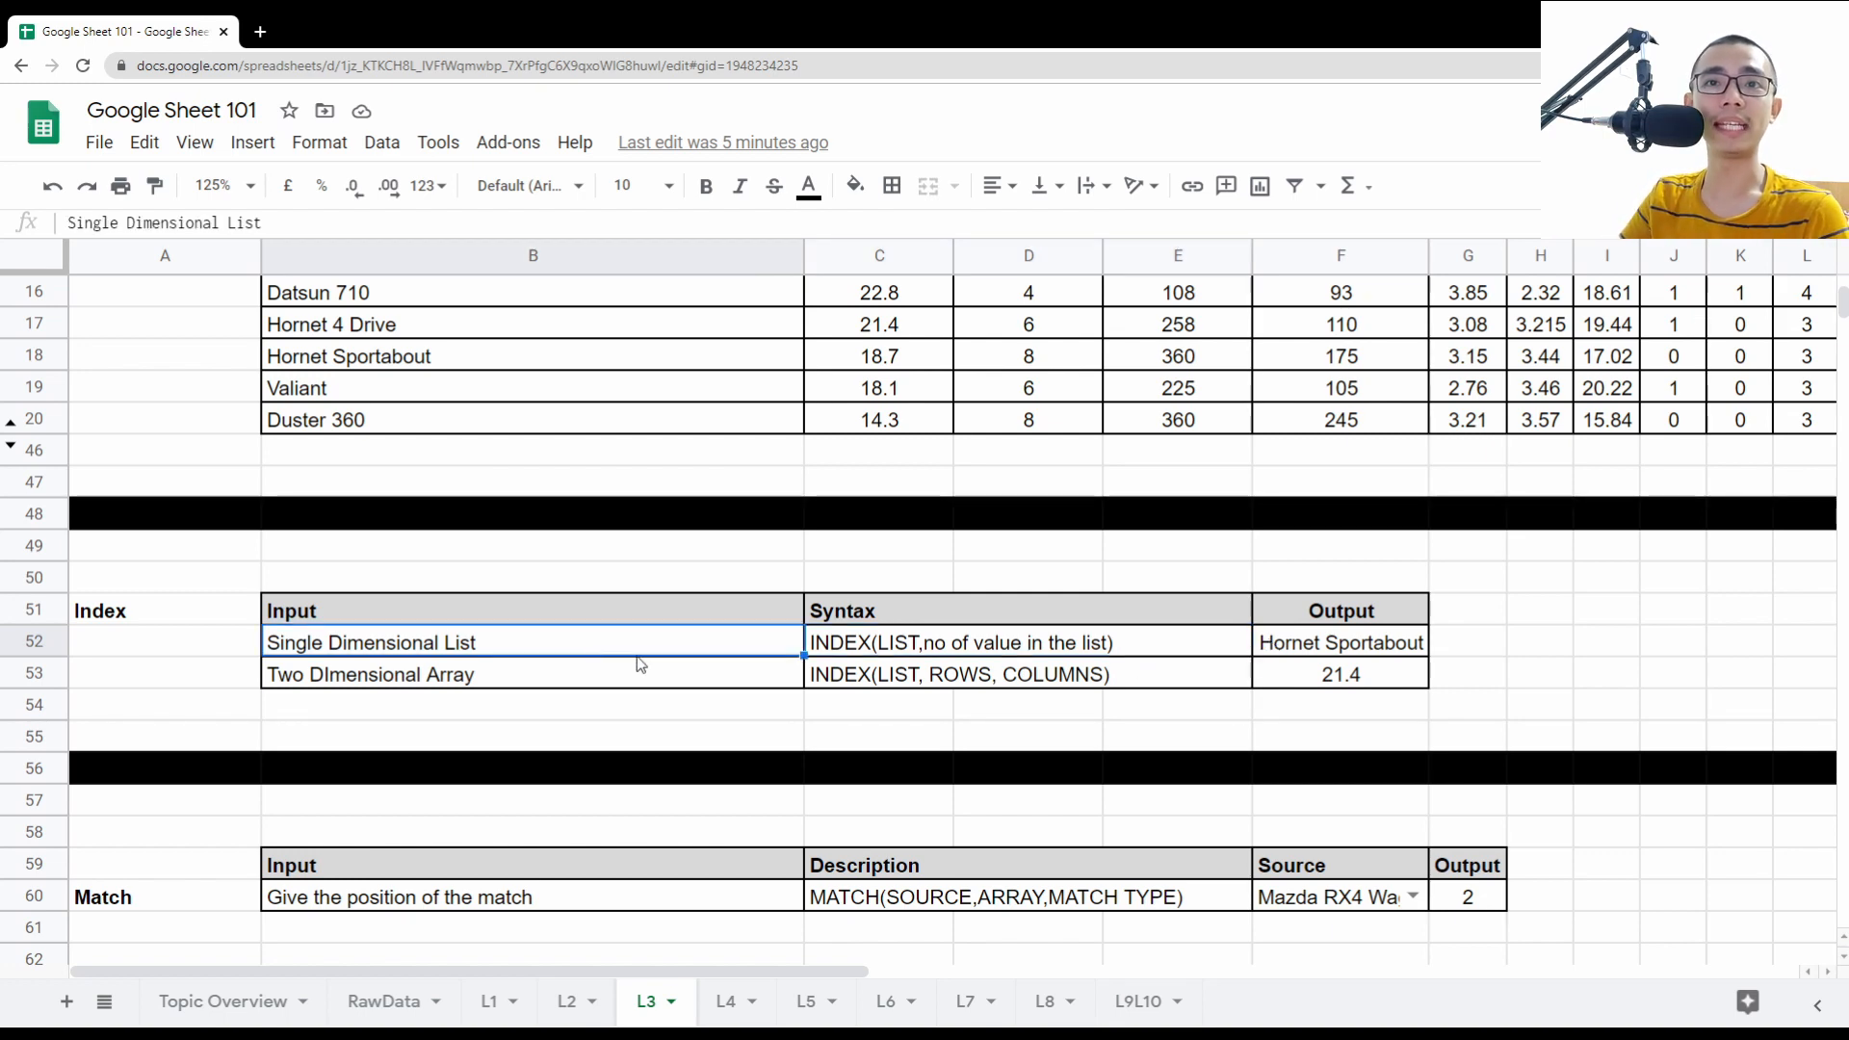
left_click(1313, 647)
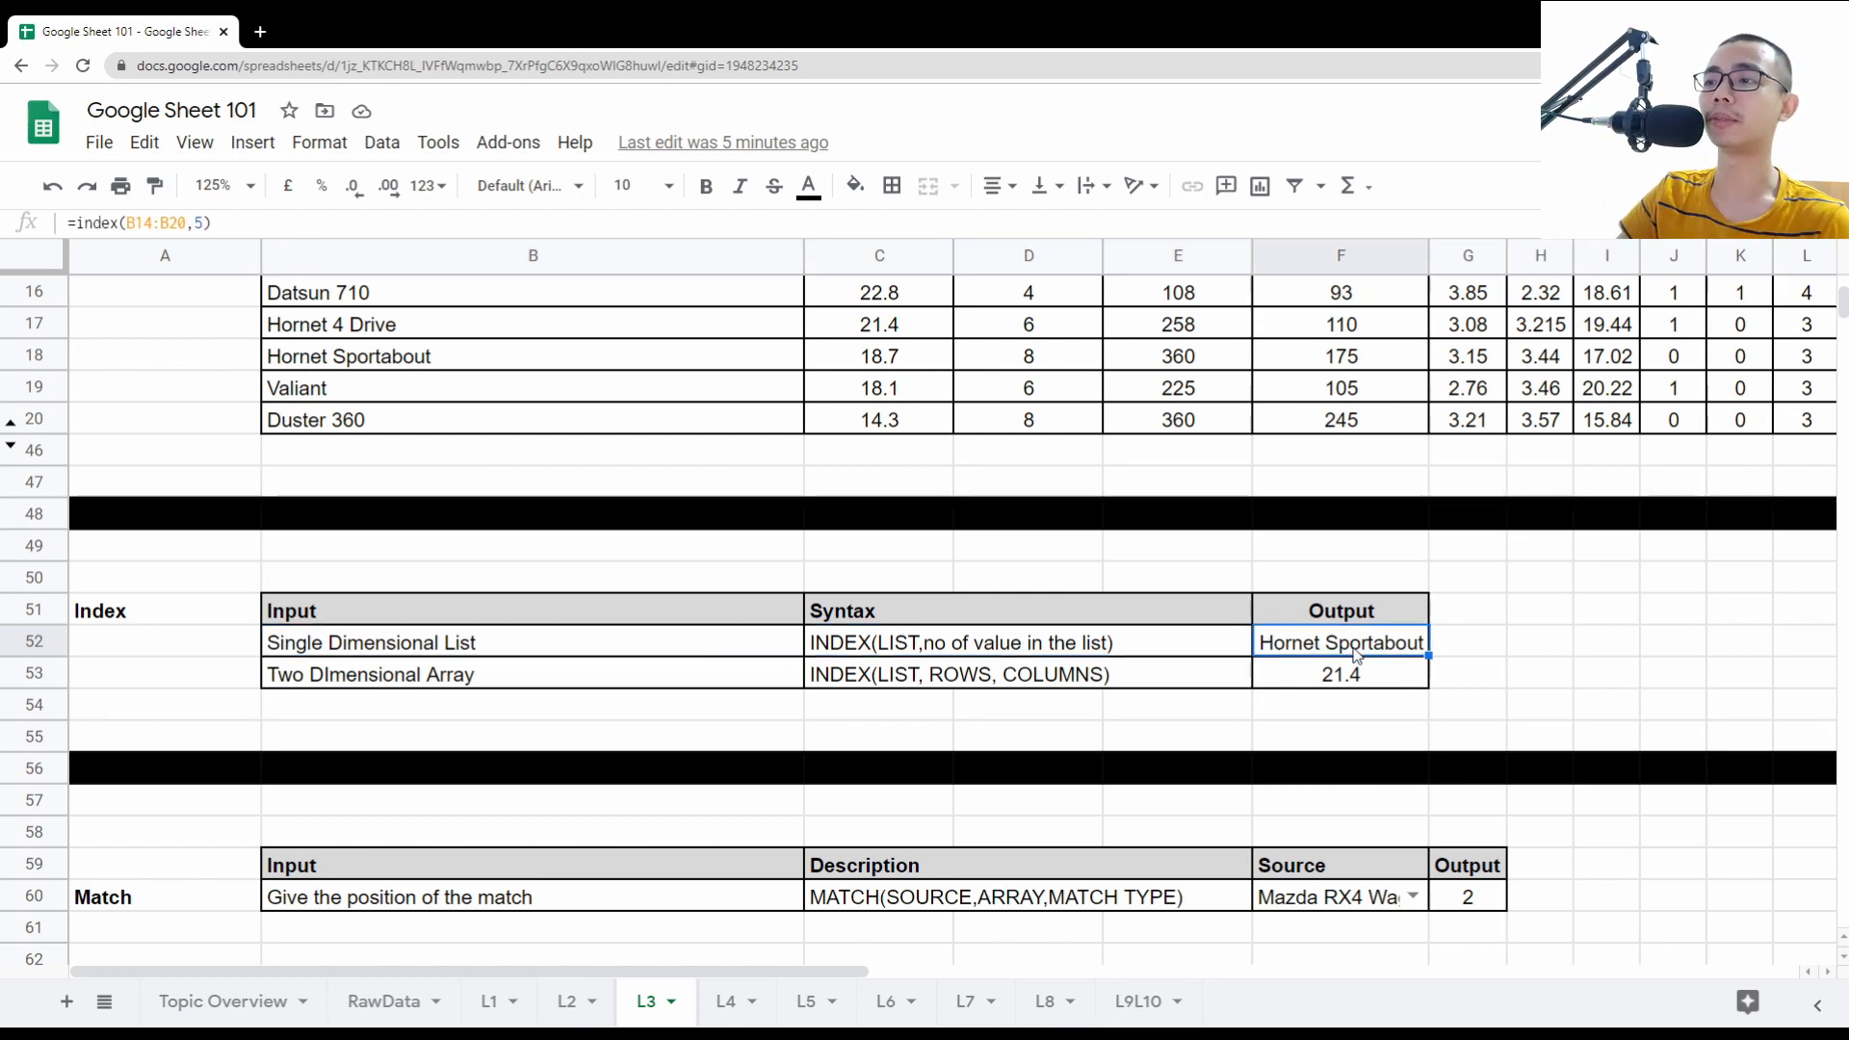
double_click(1330, 638)
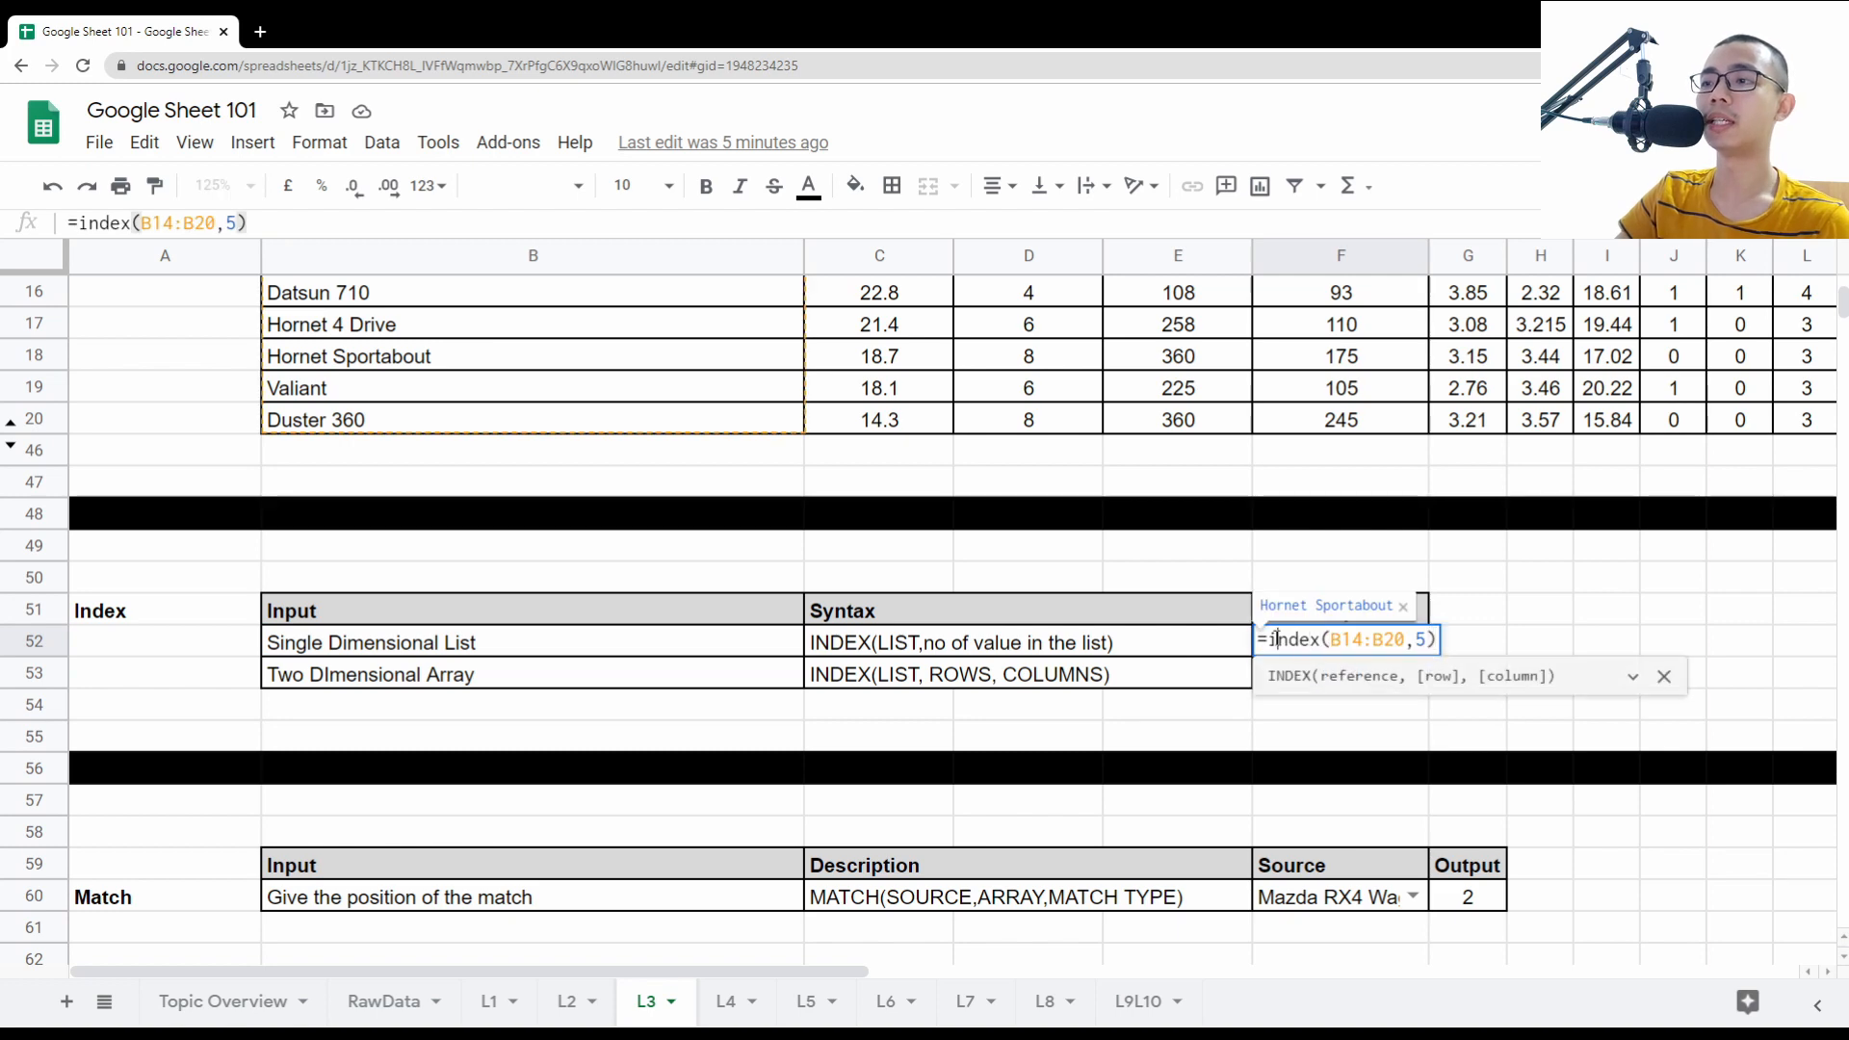
left_click_drag(1276, 640, 1446, 638)
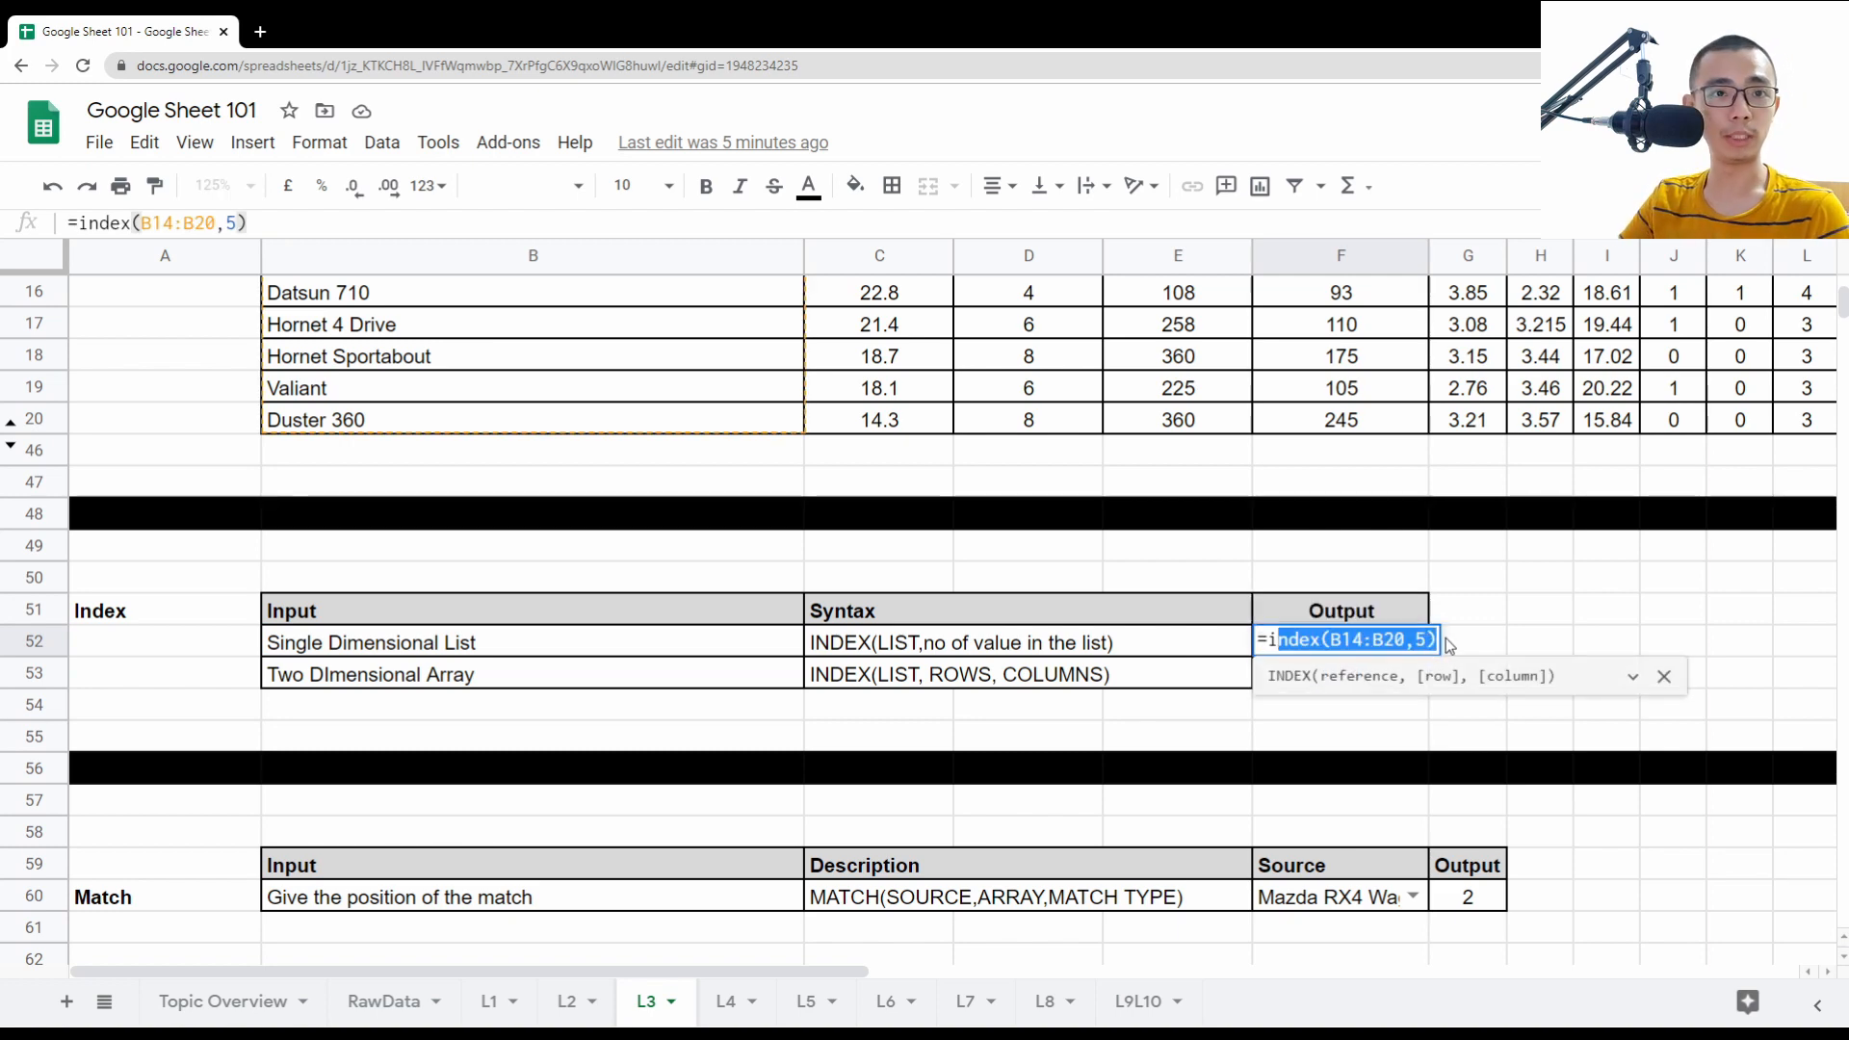
scroll(1238, 500, "up", 2)
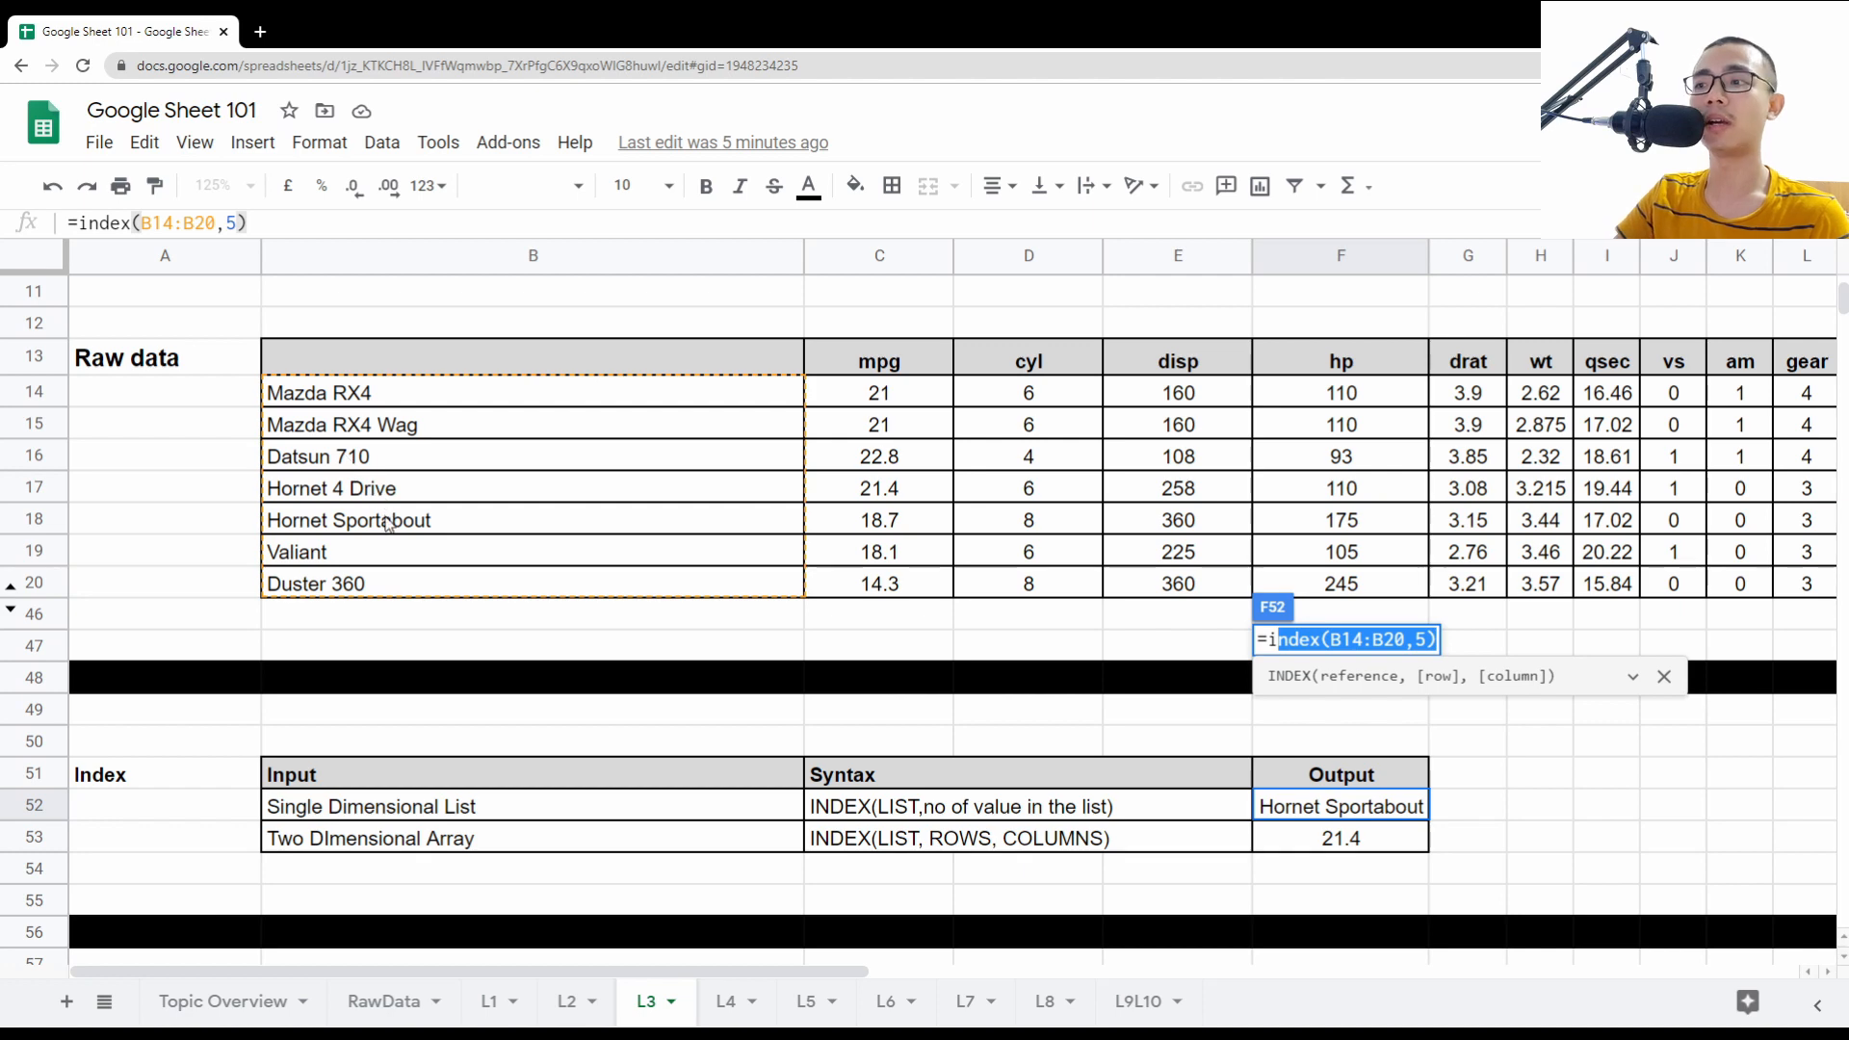
key("Return")
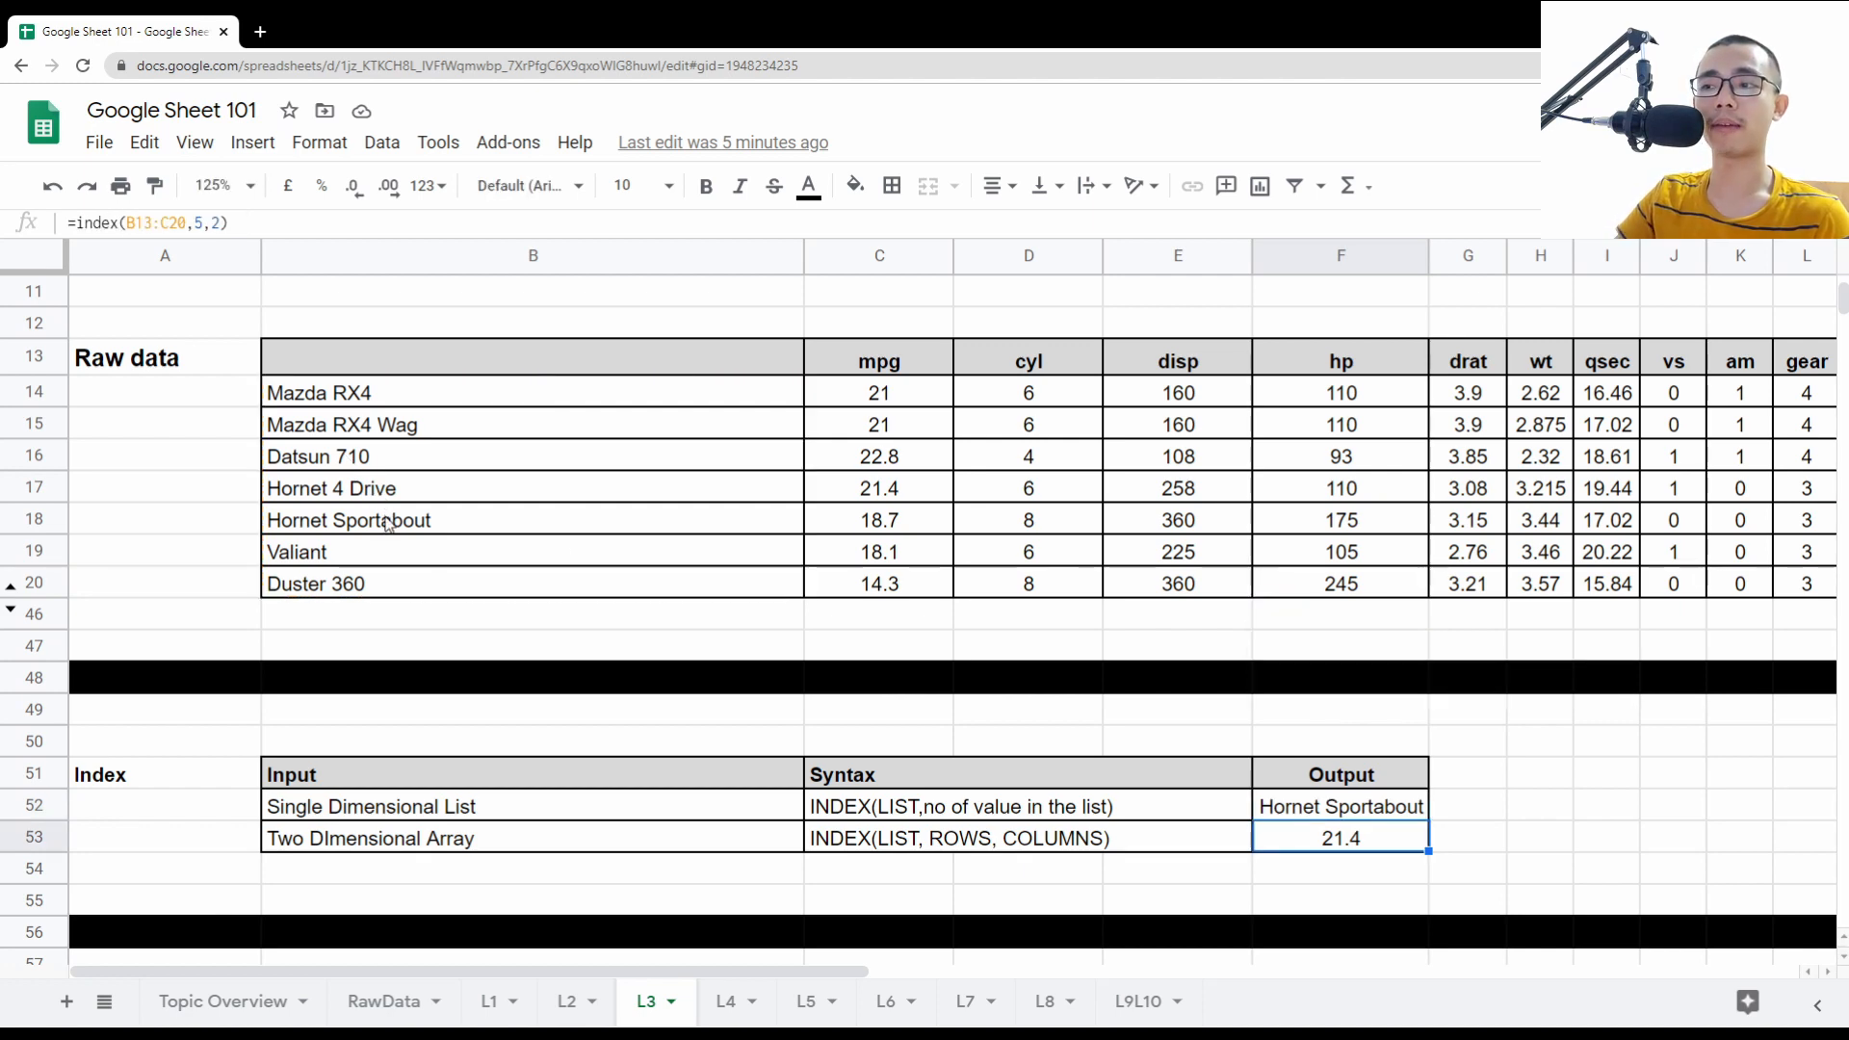
- Change the row argument of the INDEX formula in F52 to 4
left_click(1364, 821)
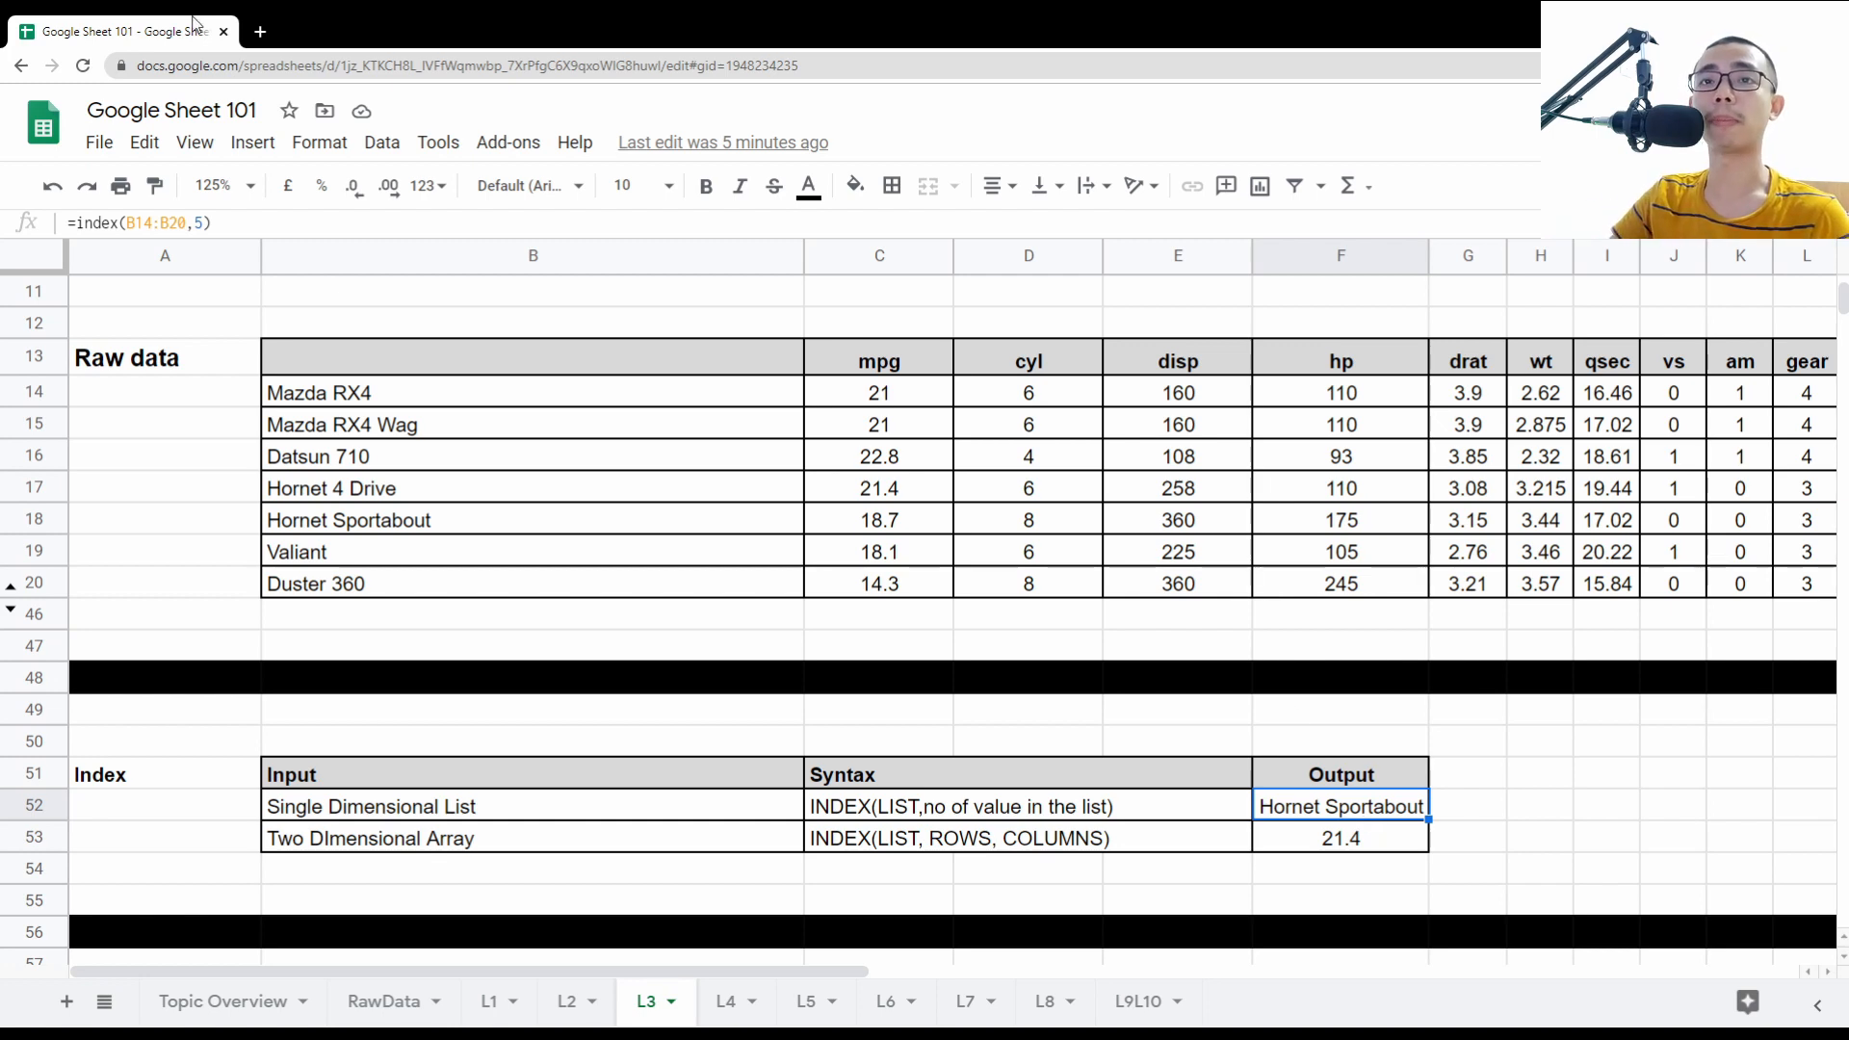
left_click(368, 225)
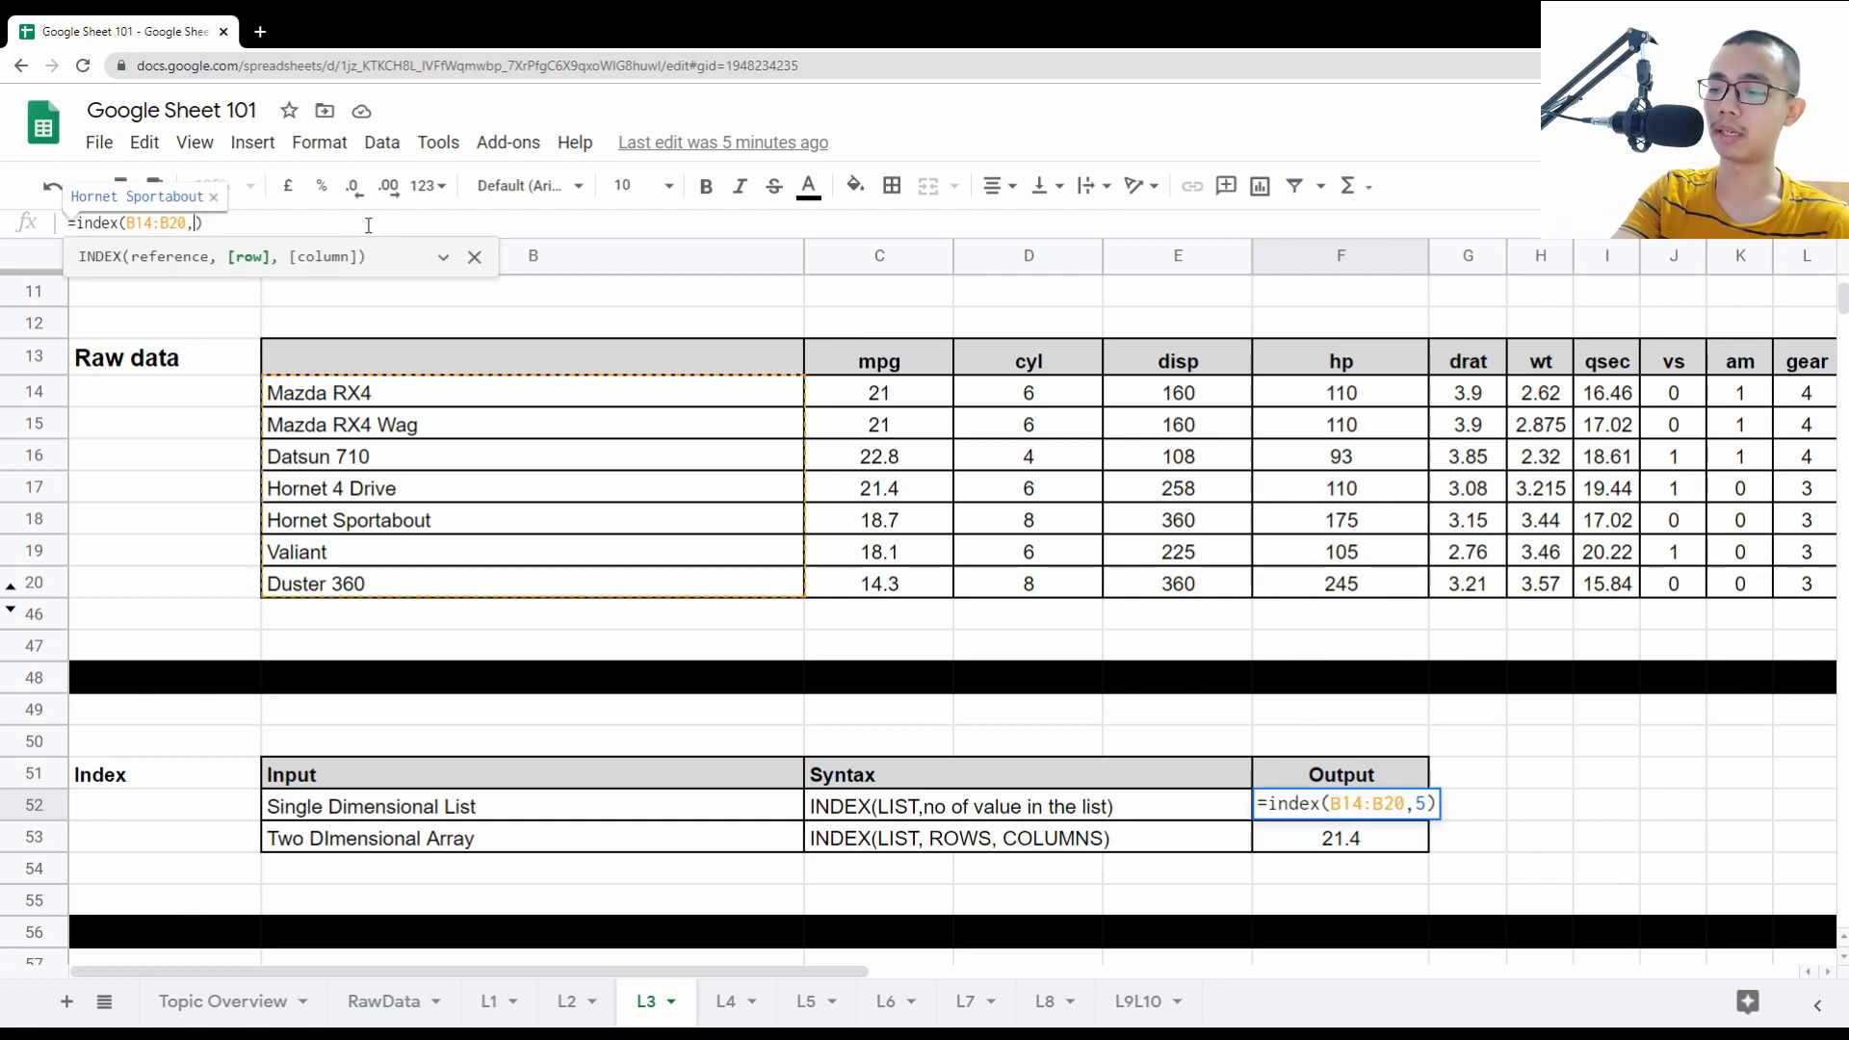
type("4")
key("Return")
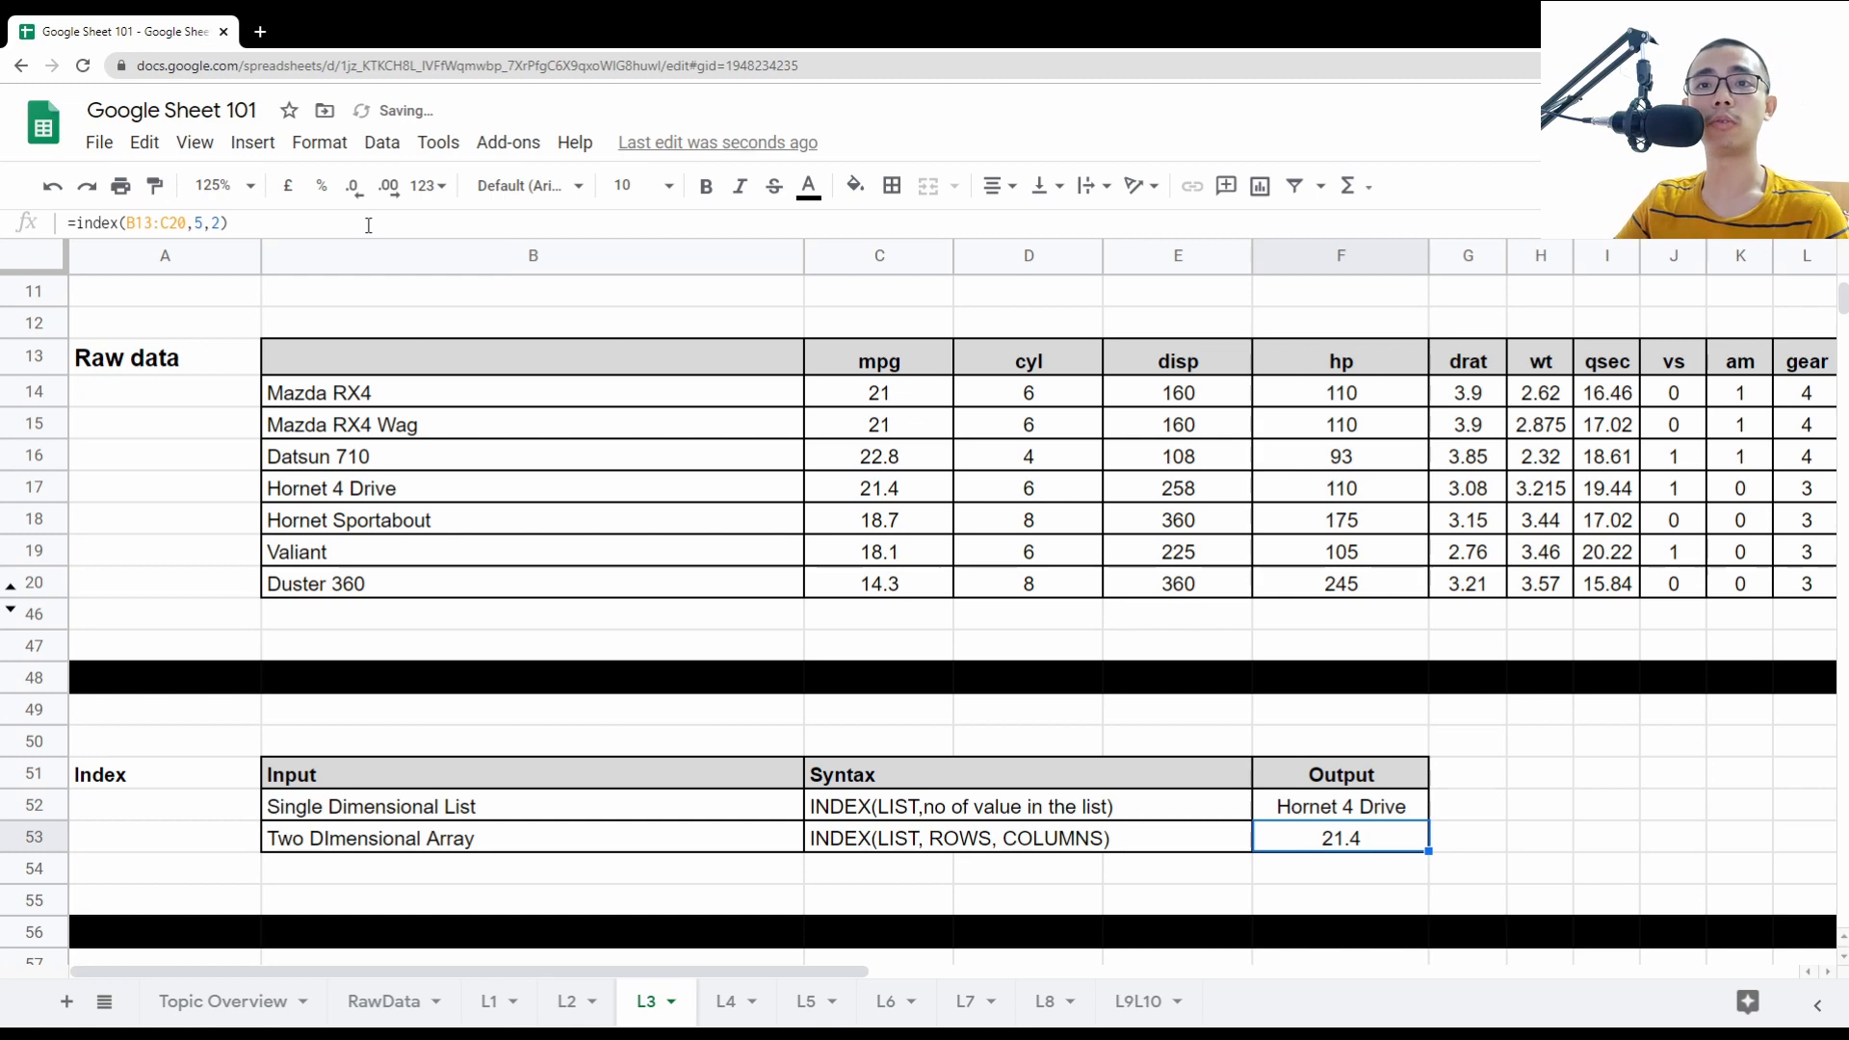
- Edit the INDEX formula in F52 so its row argument is 2
key("Up")
key("F2")
key("Left")
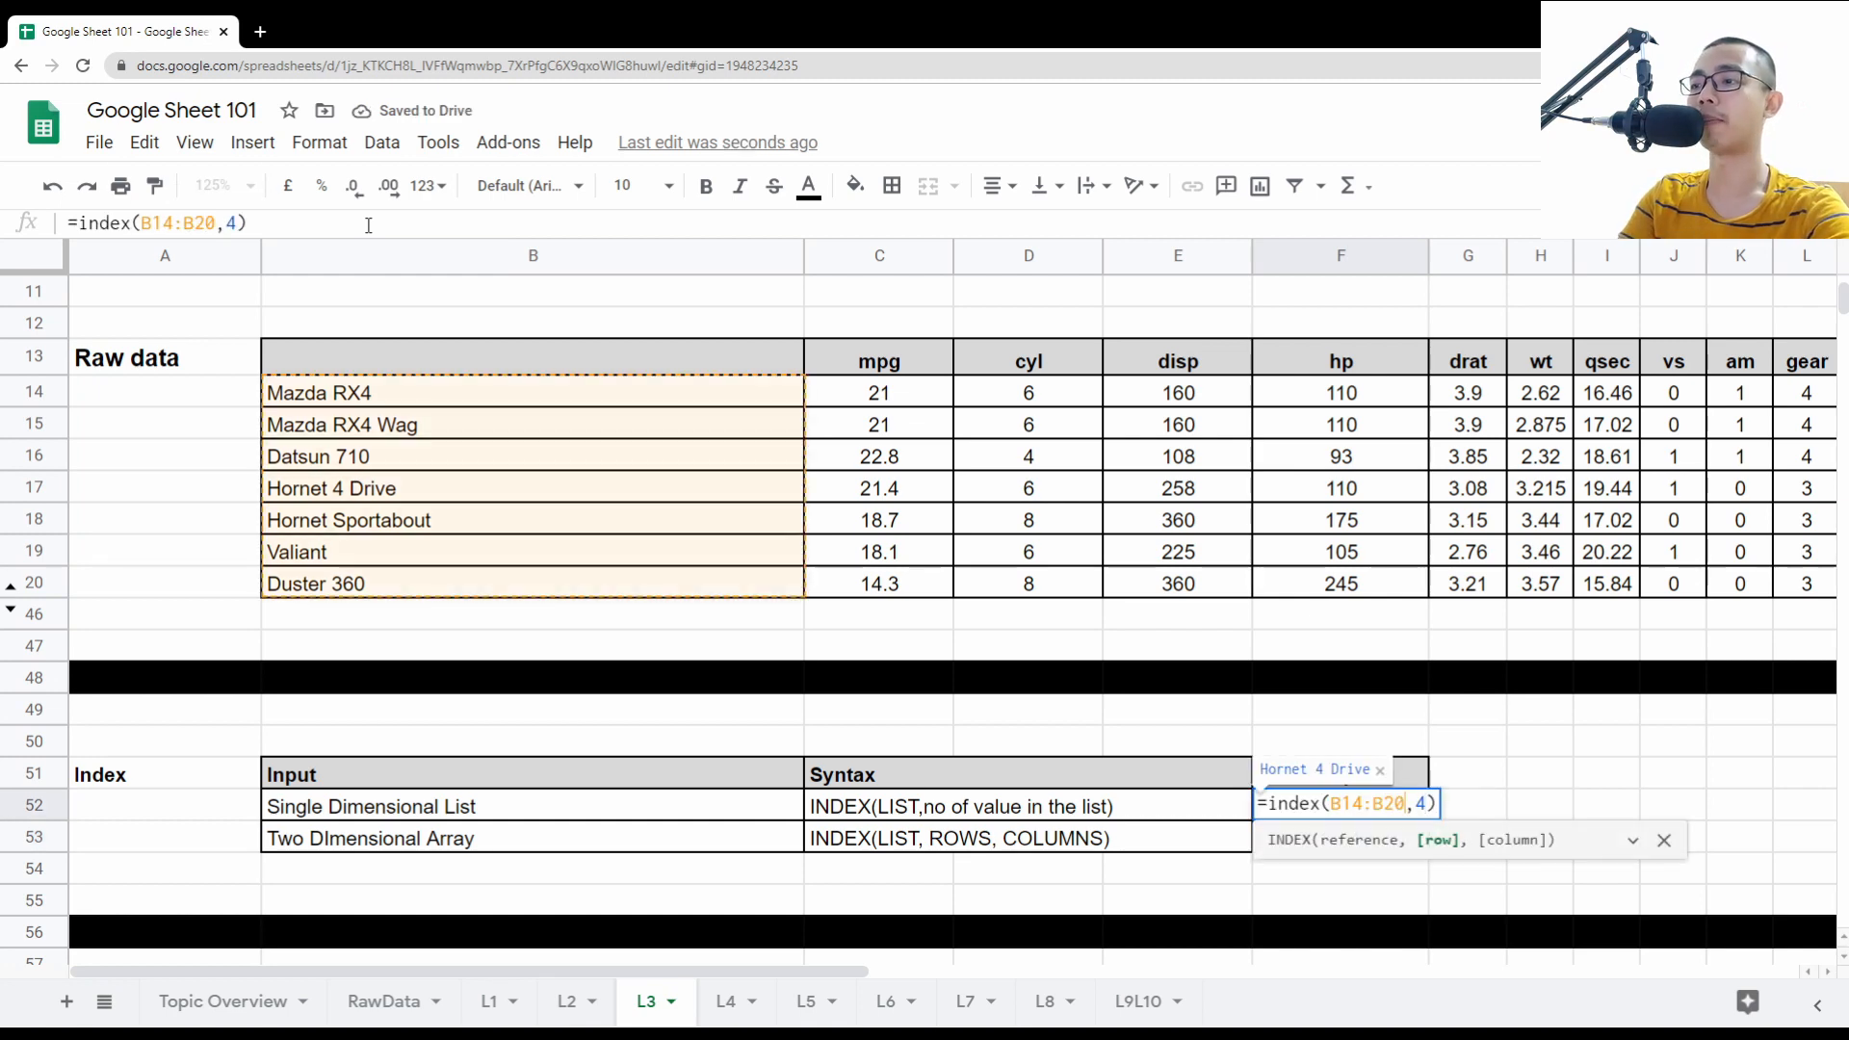
key("BackSpace")
type("2")
key("Return")
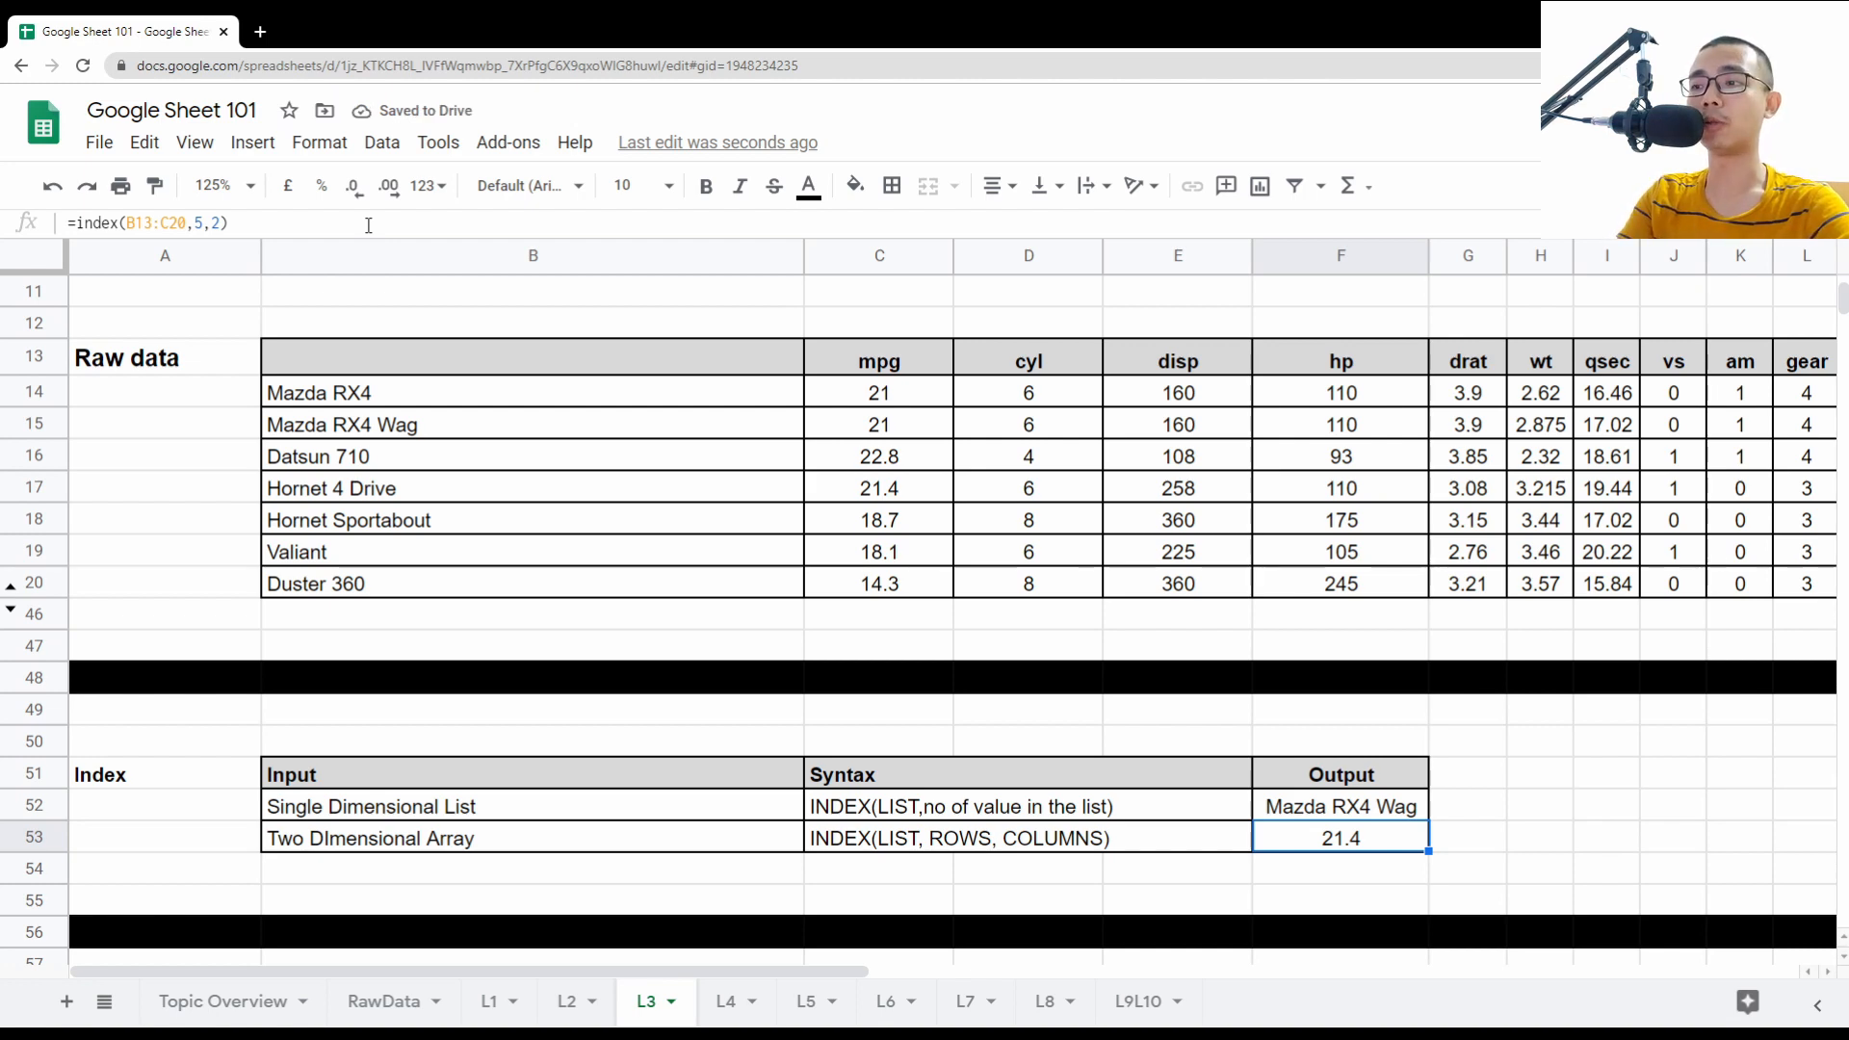
- Try row argument 8 in the F52 INDEX formula over B14:B20 and check the details of its output
key("Up")
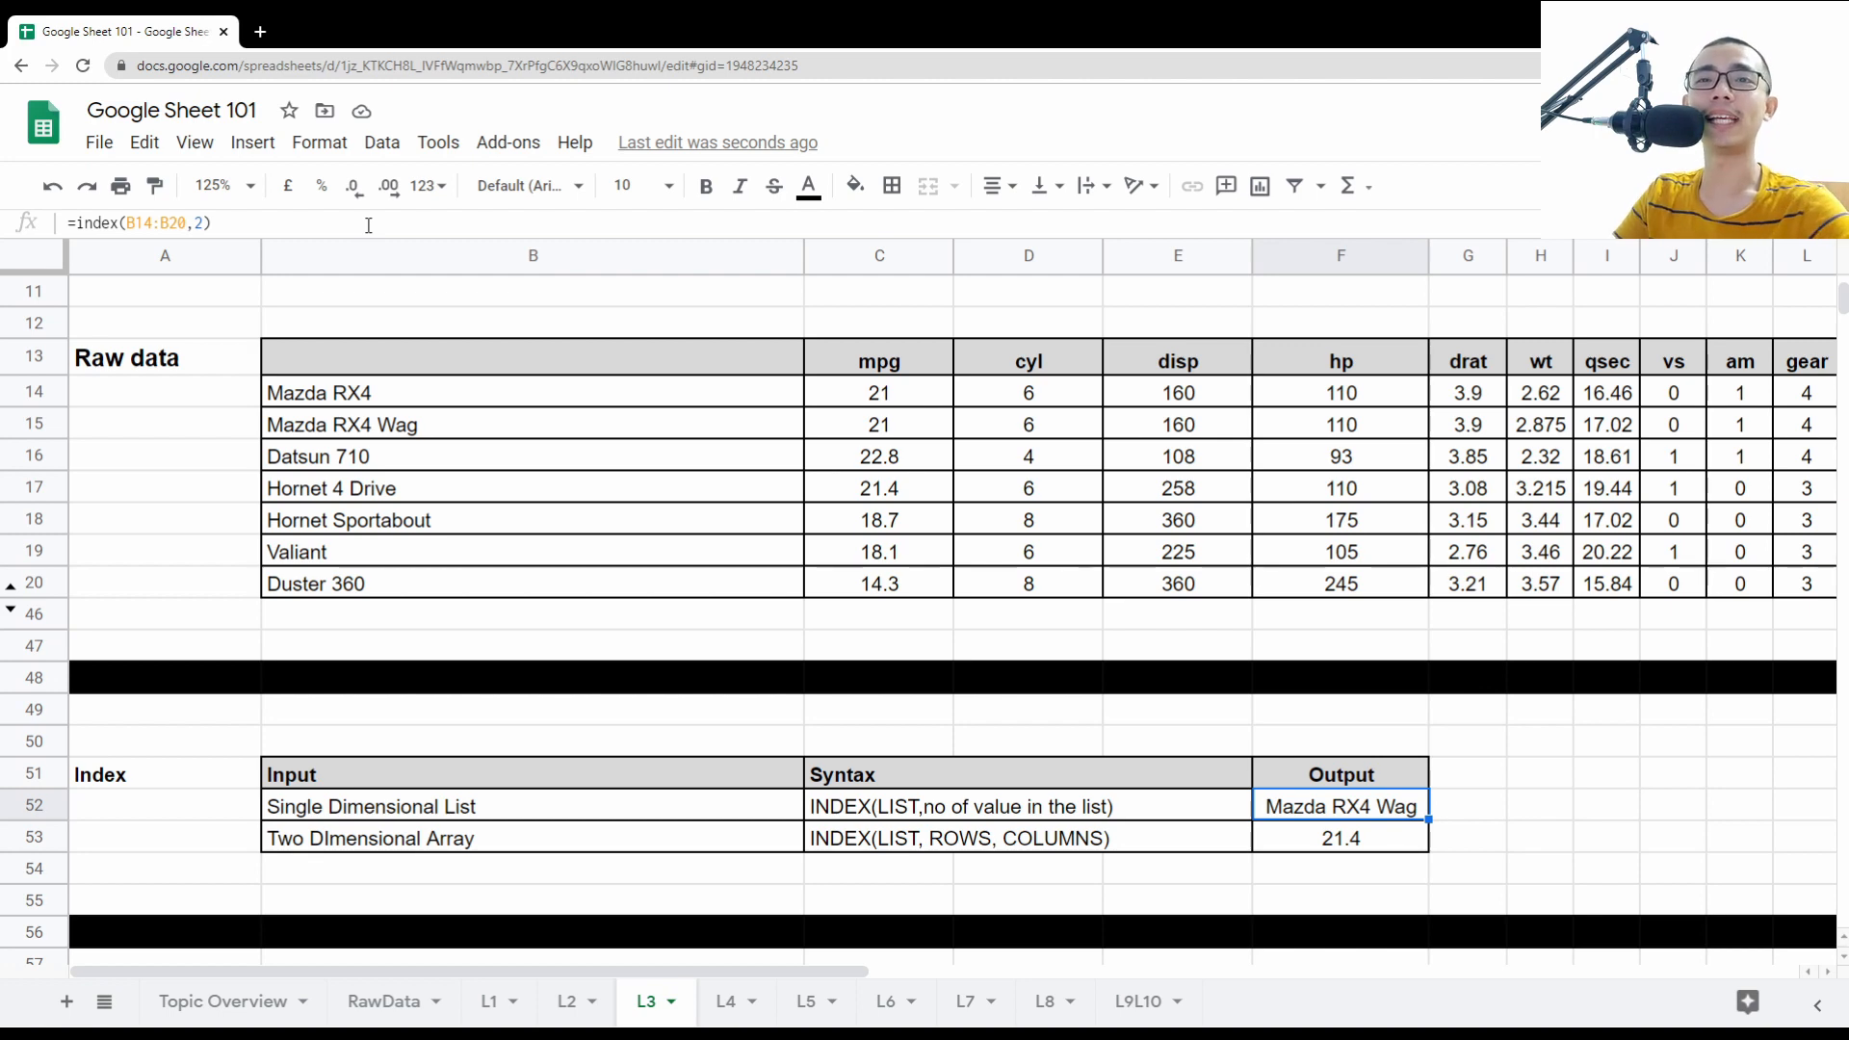
left_click(182, 222)
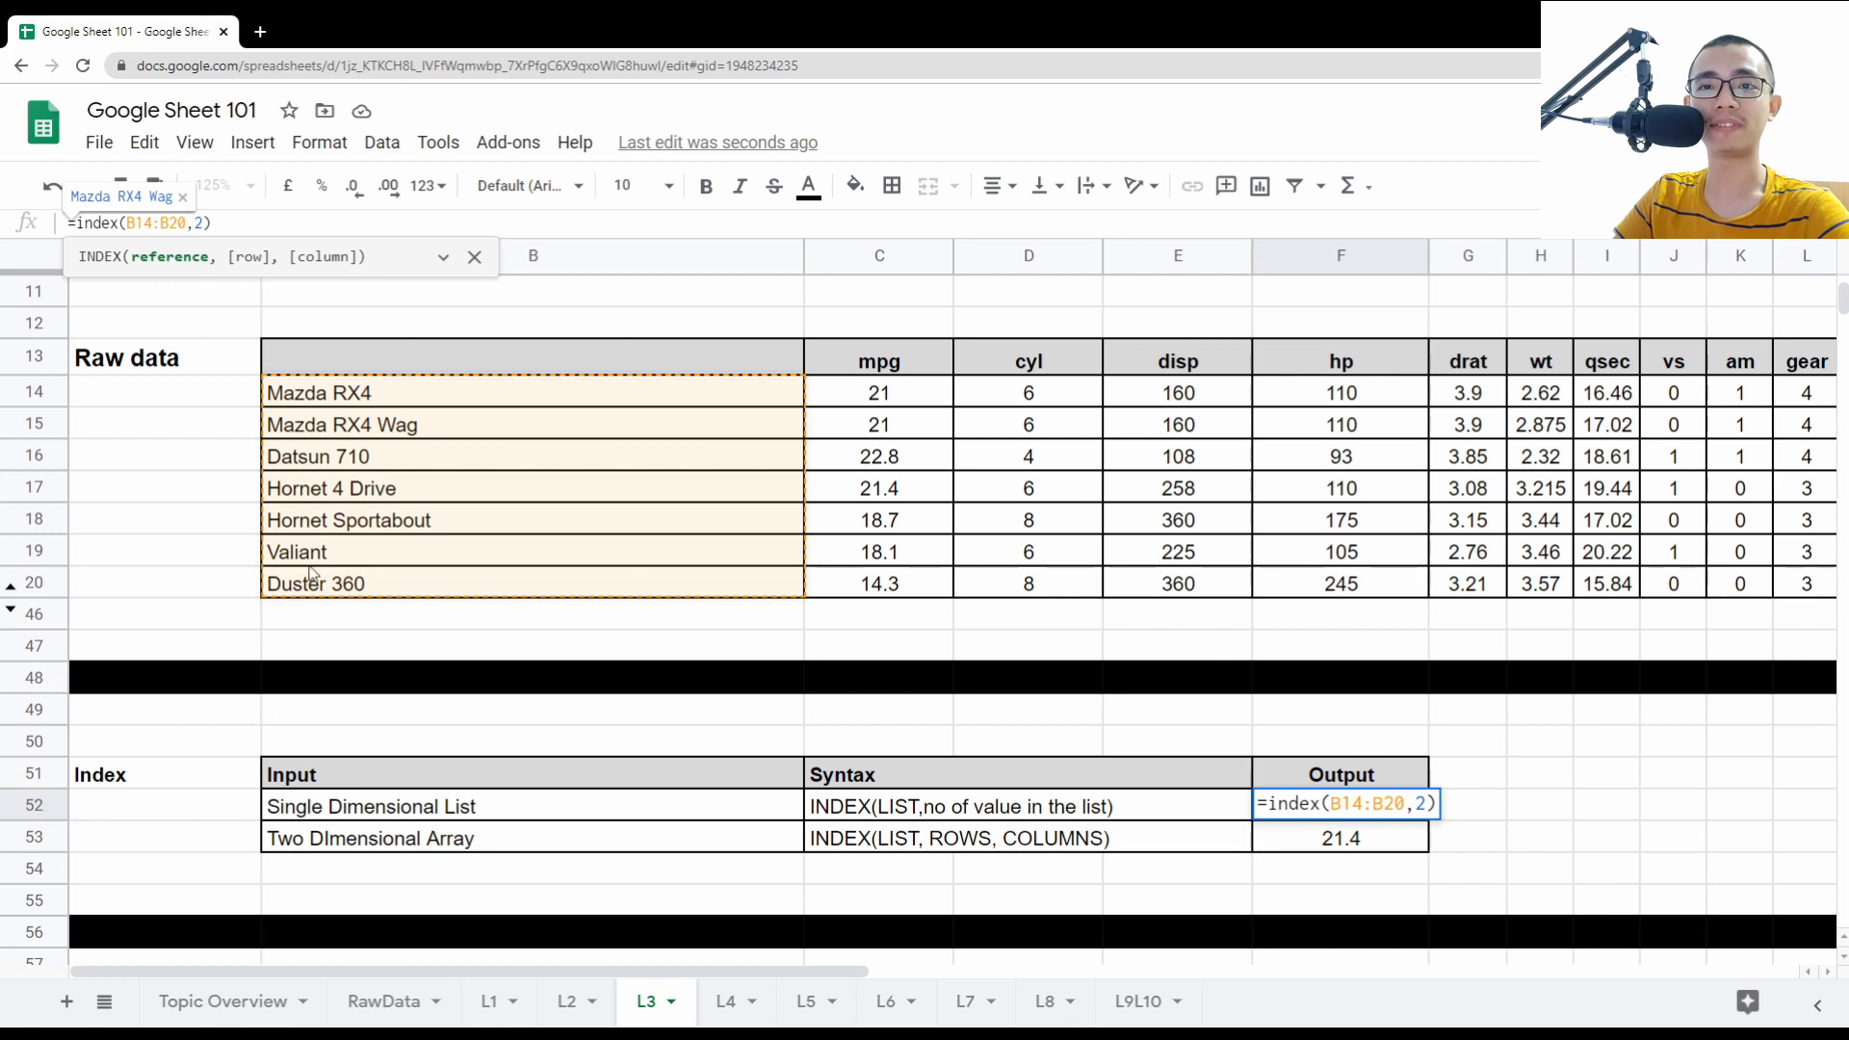
key("F2")
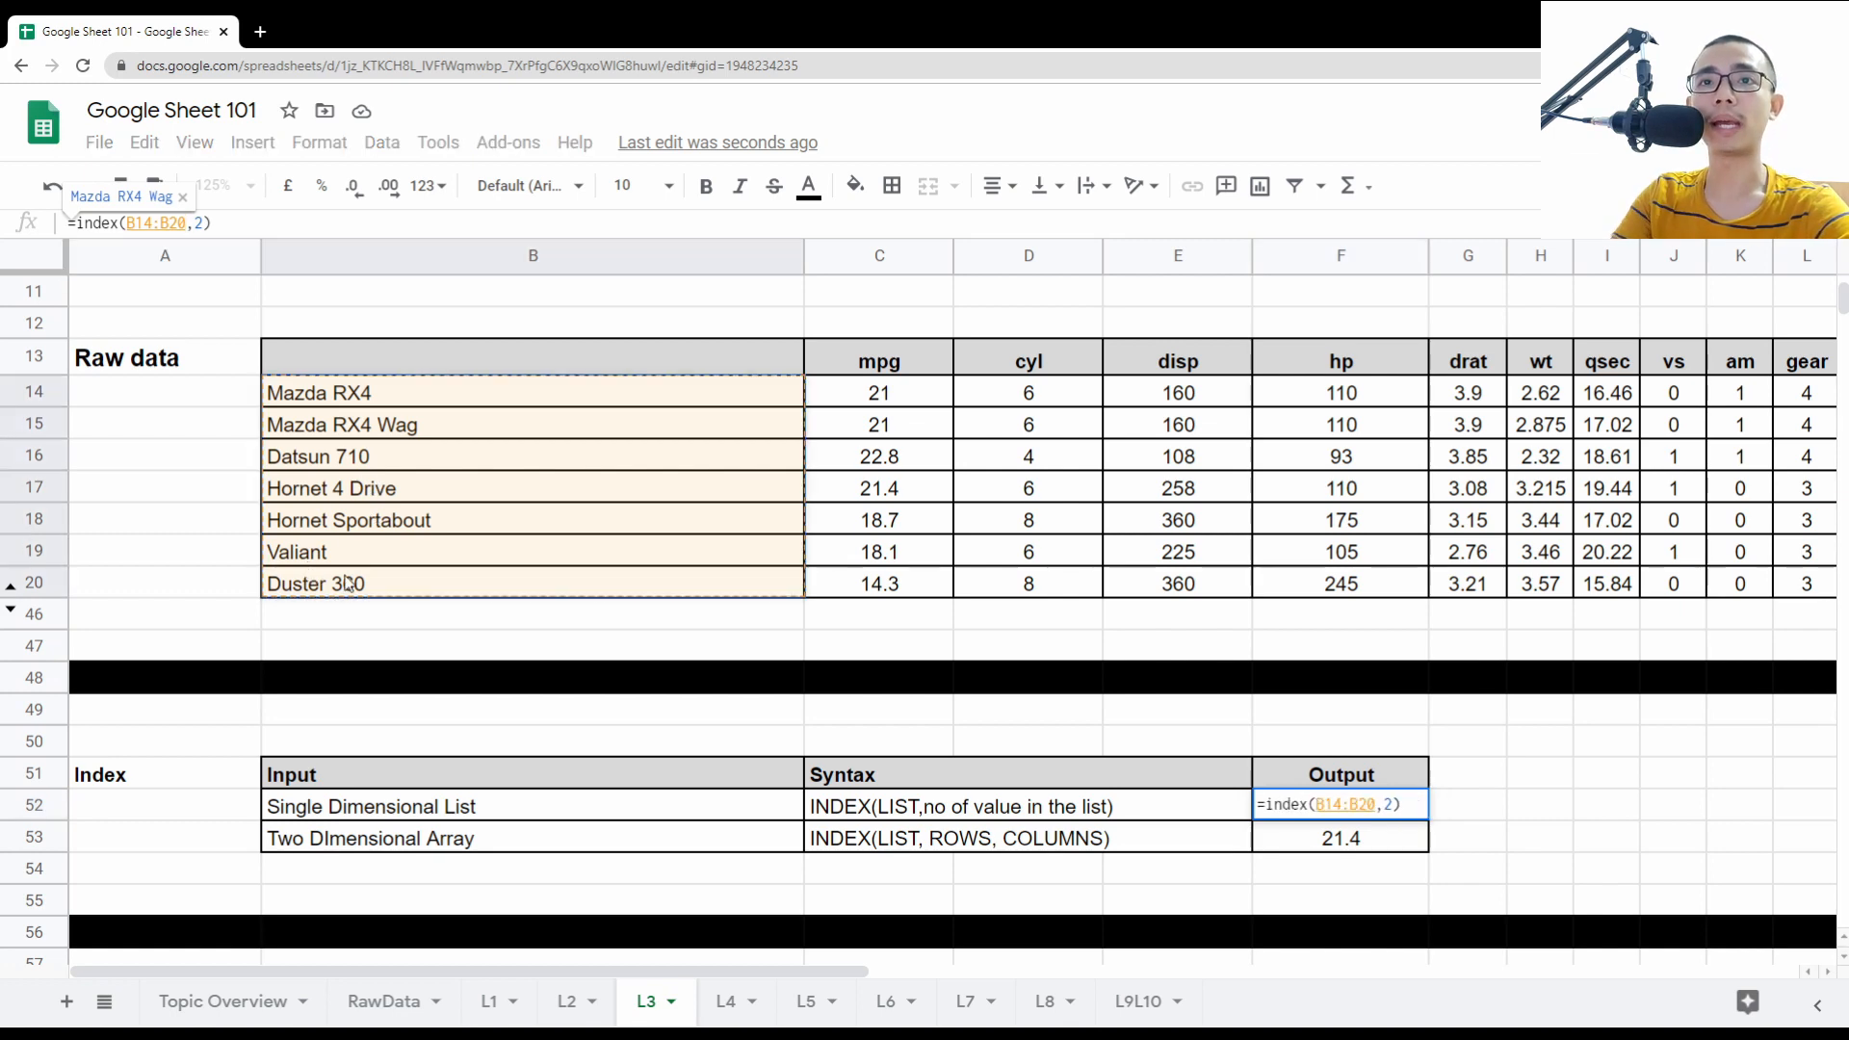
type("0")
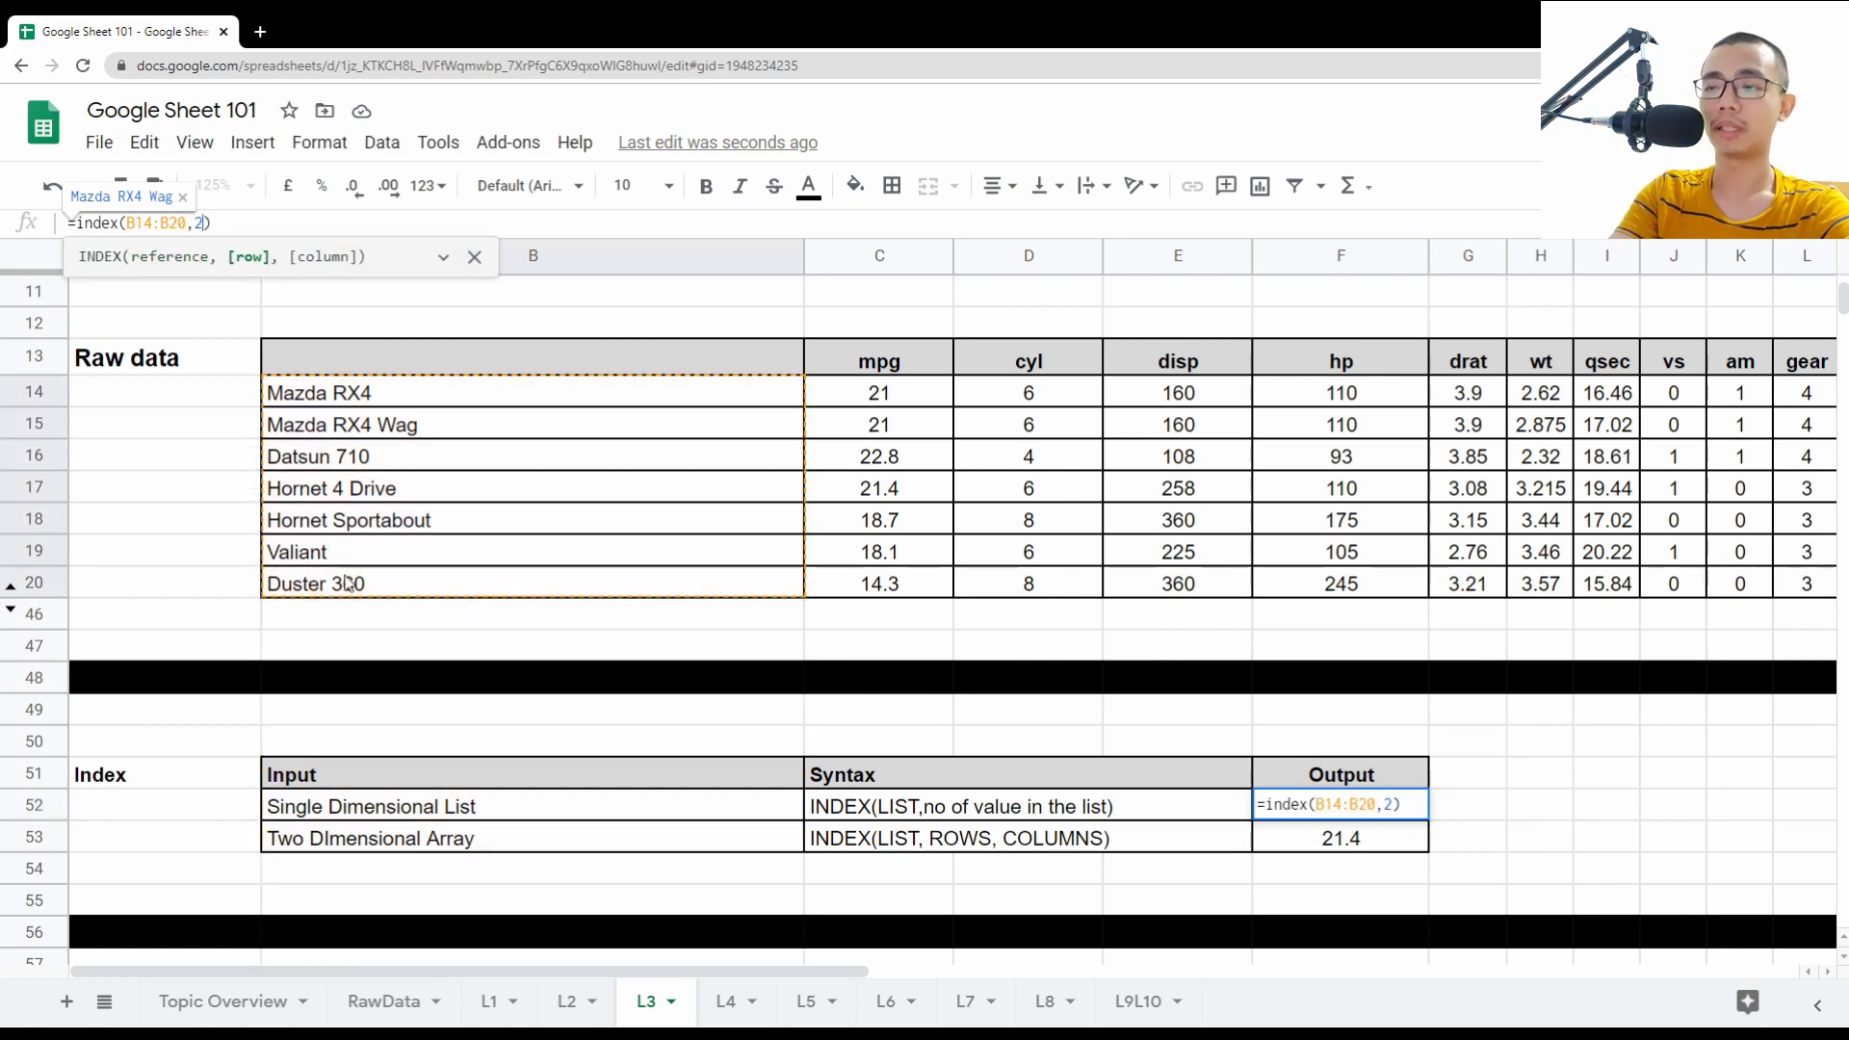
key("Return")
key("Up")
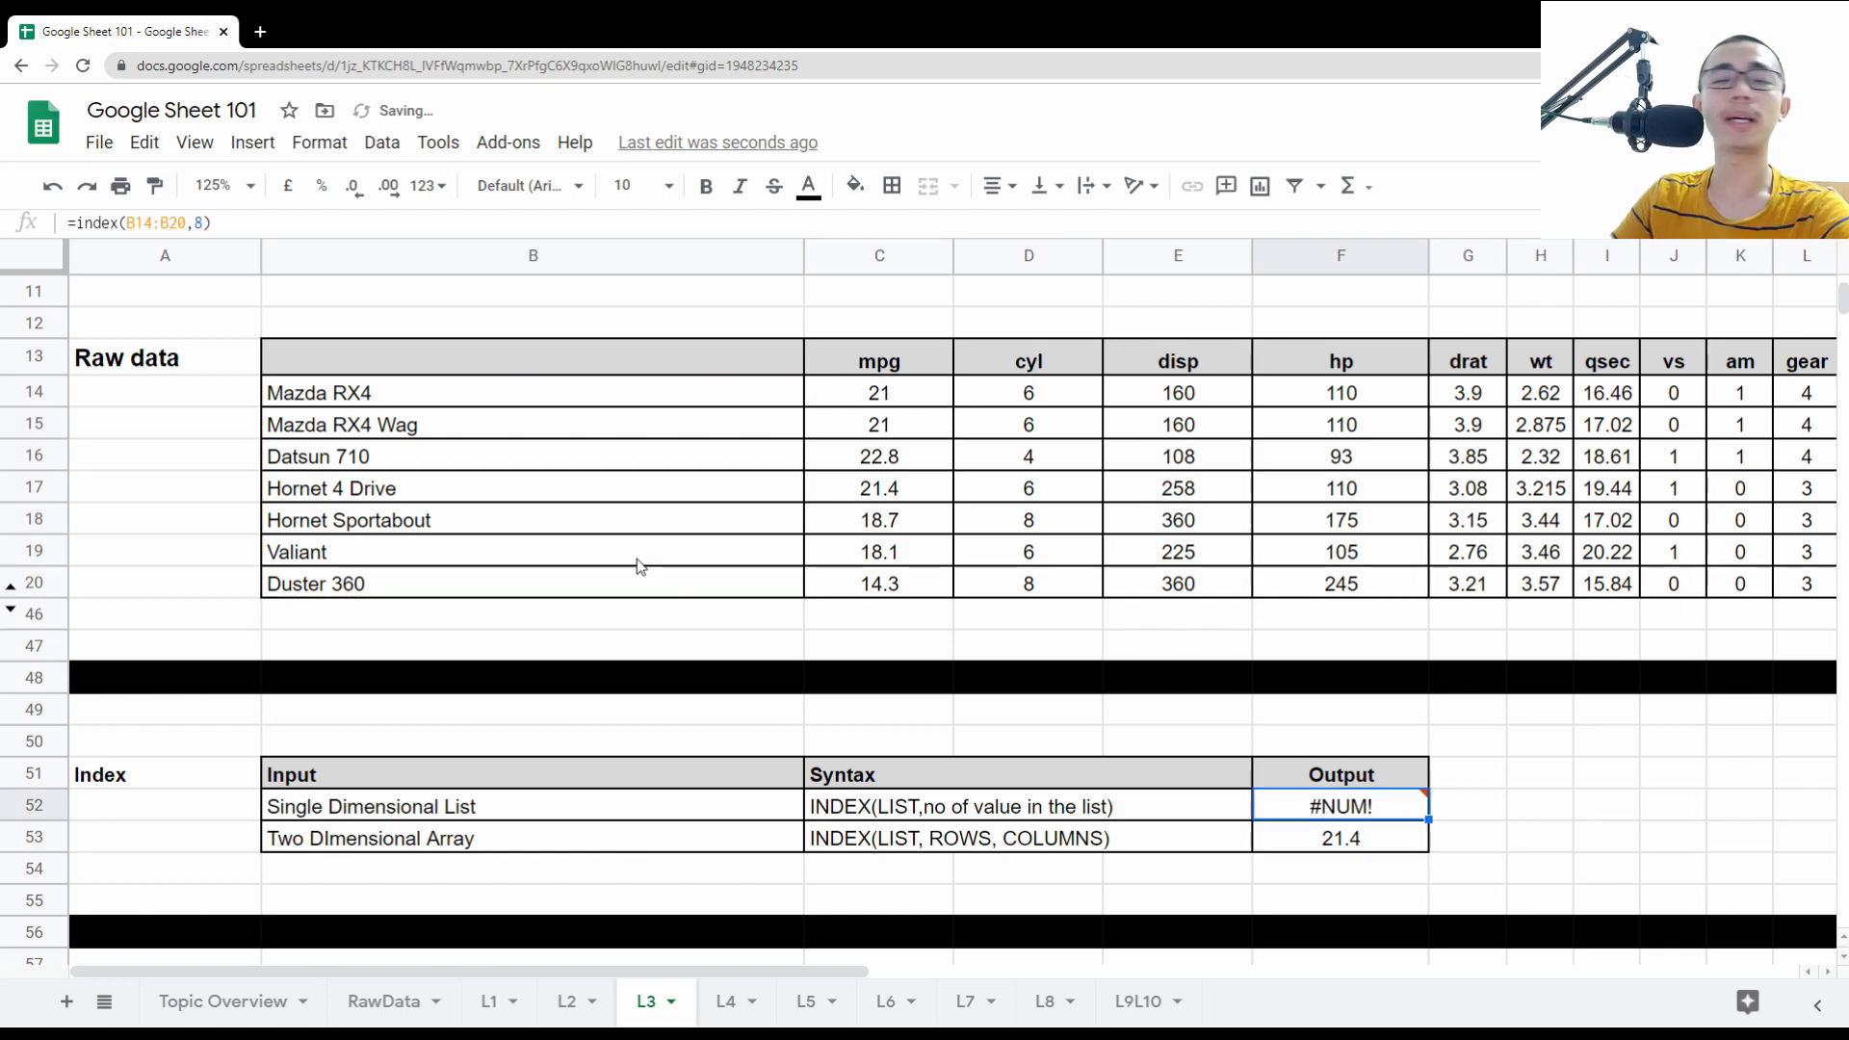
mouse_move(1392, 813)
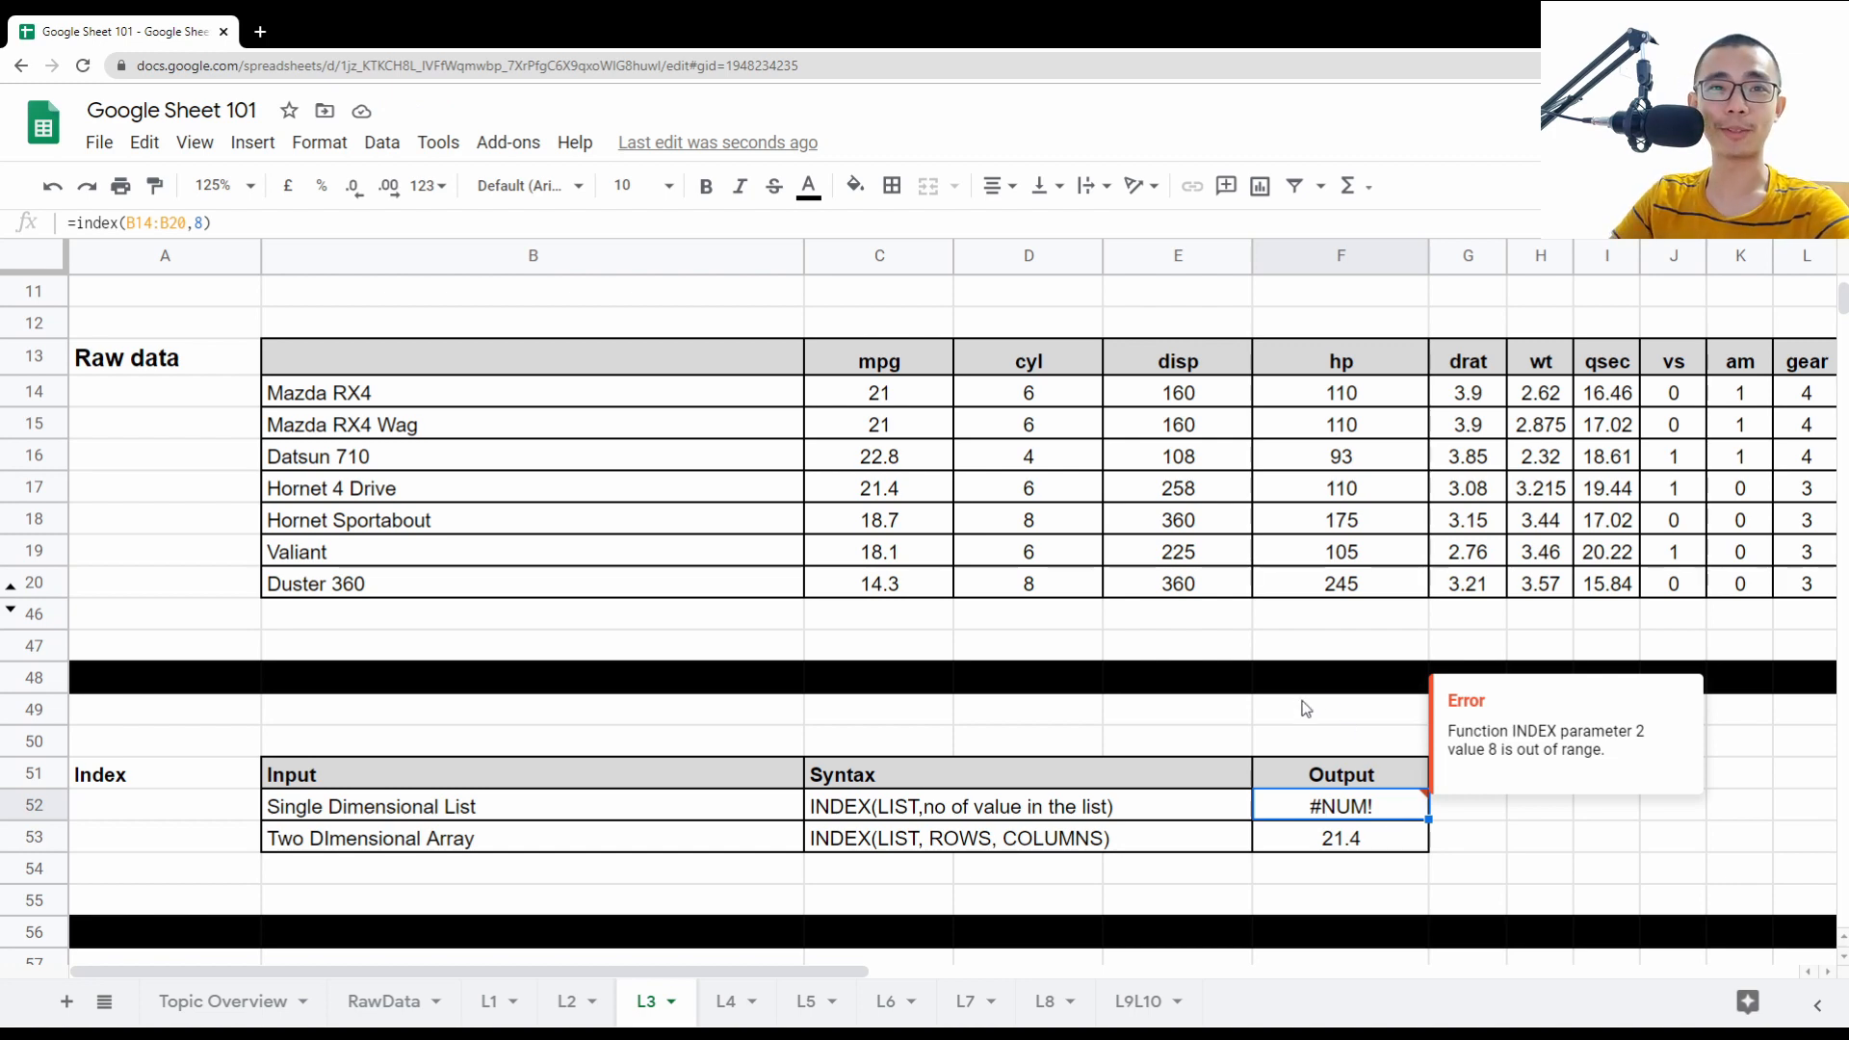
- Set the row argument of the INDEX formula in F52 to 7
double_click(199, 222)
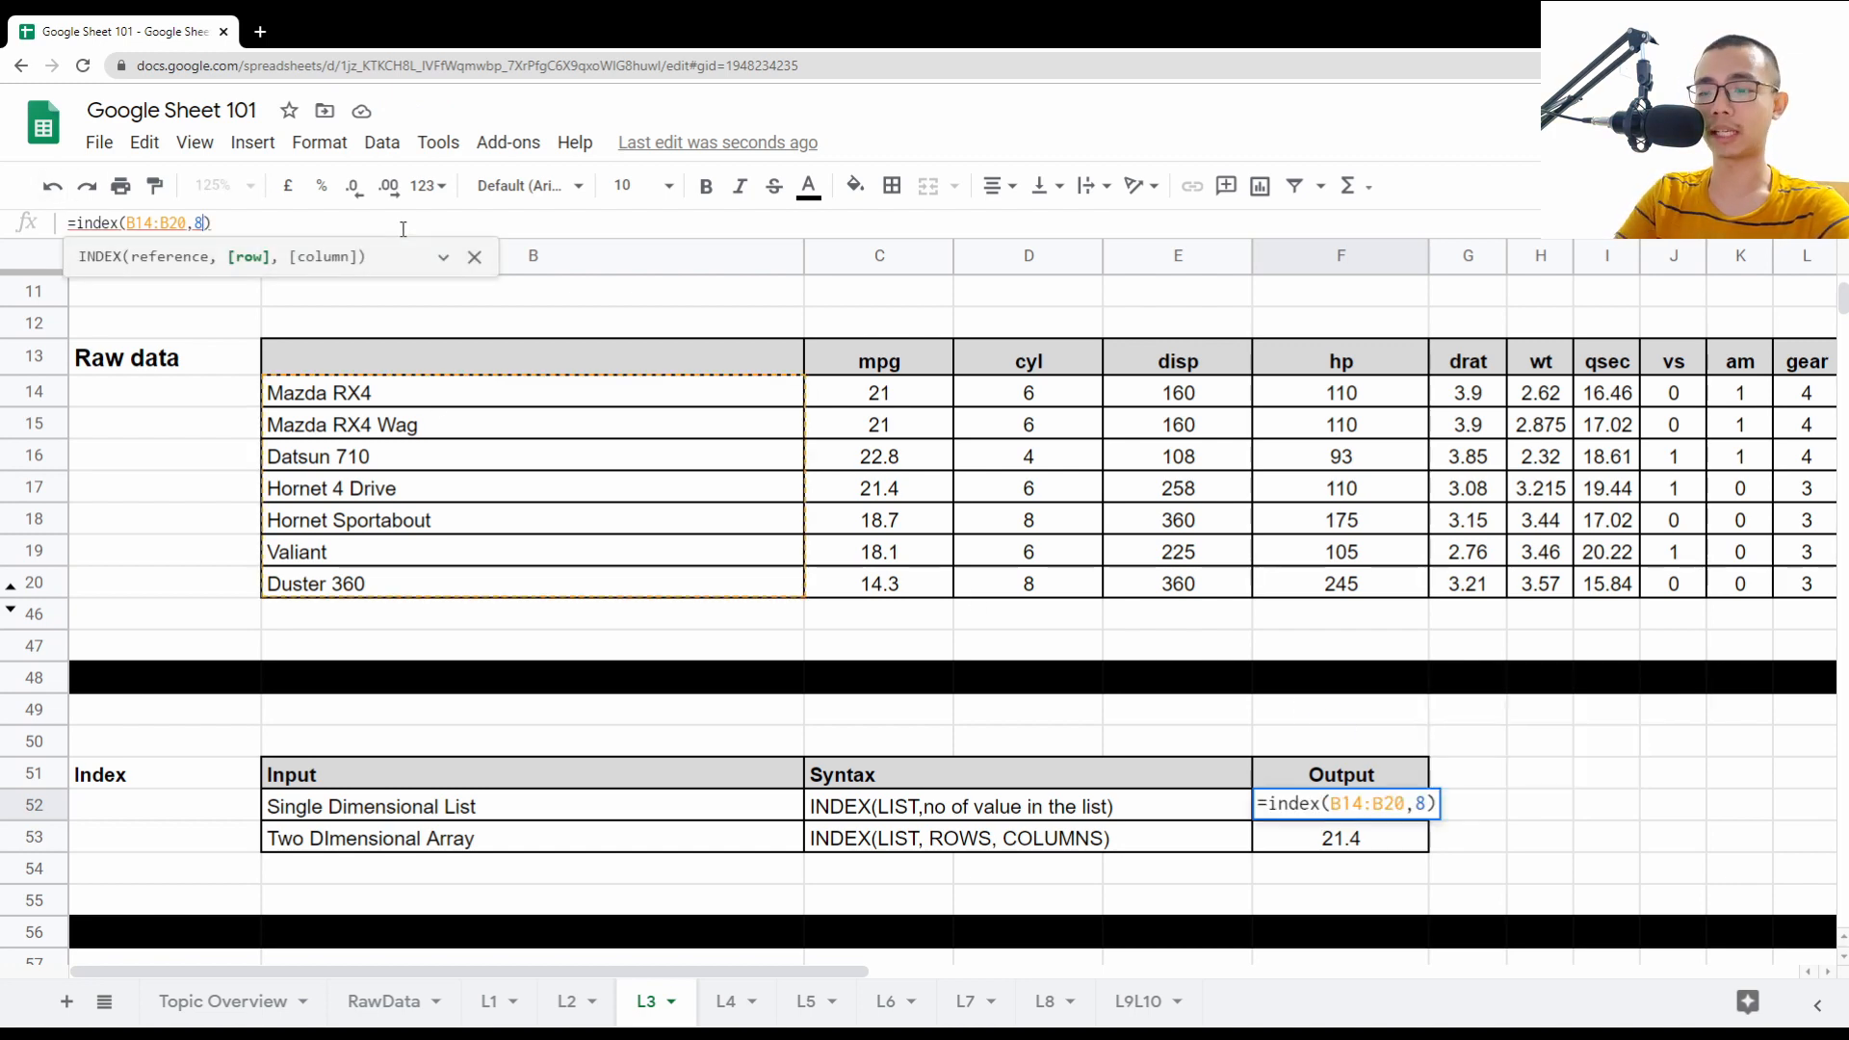
type("7")
key("Return")
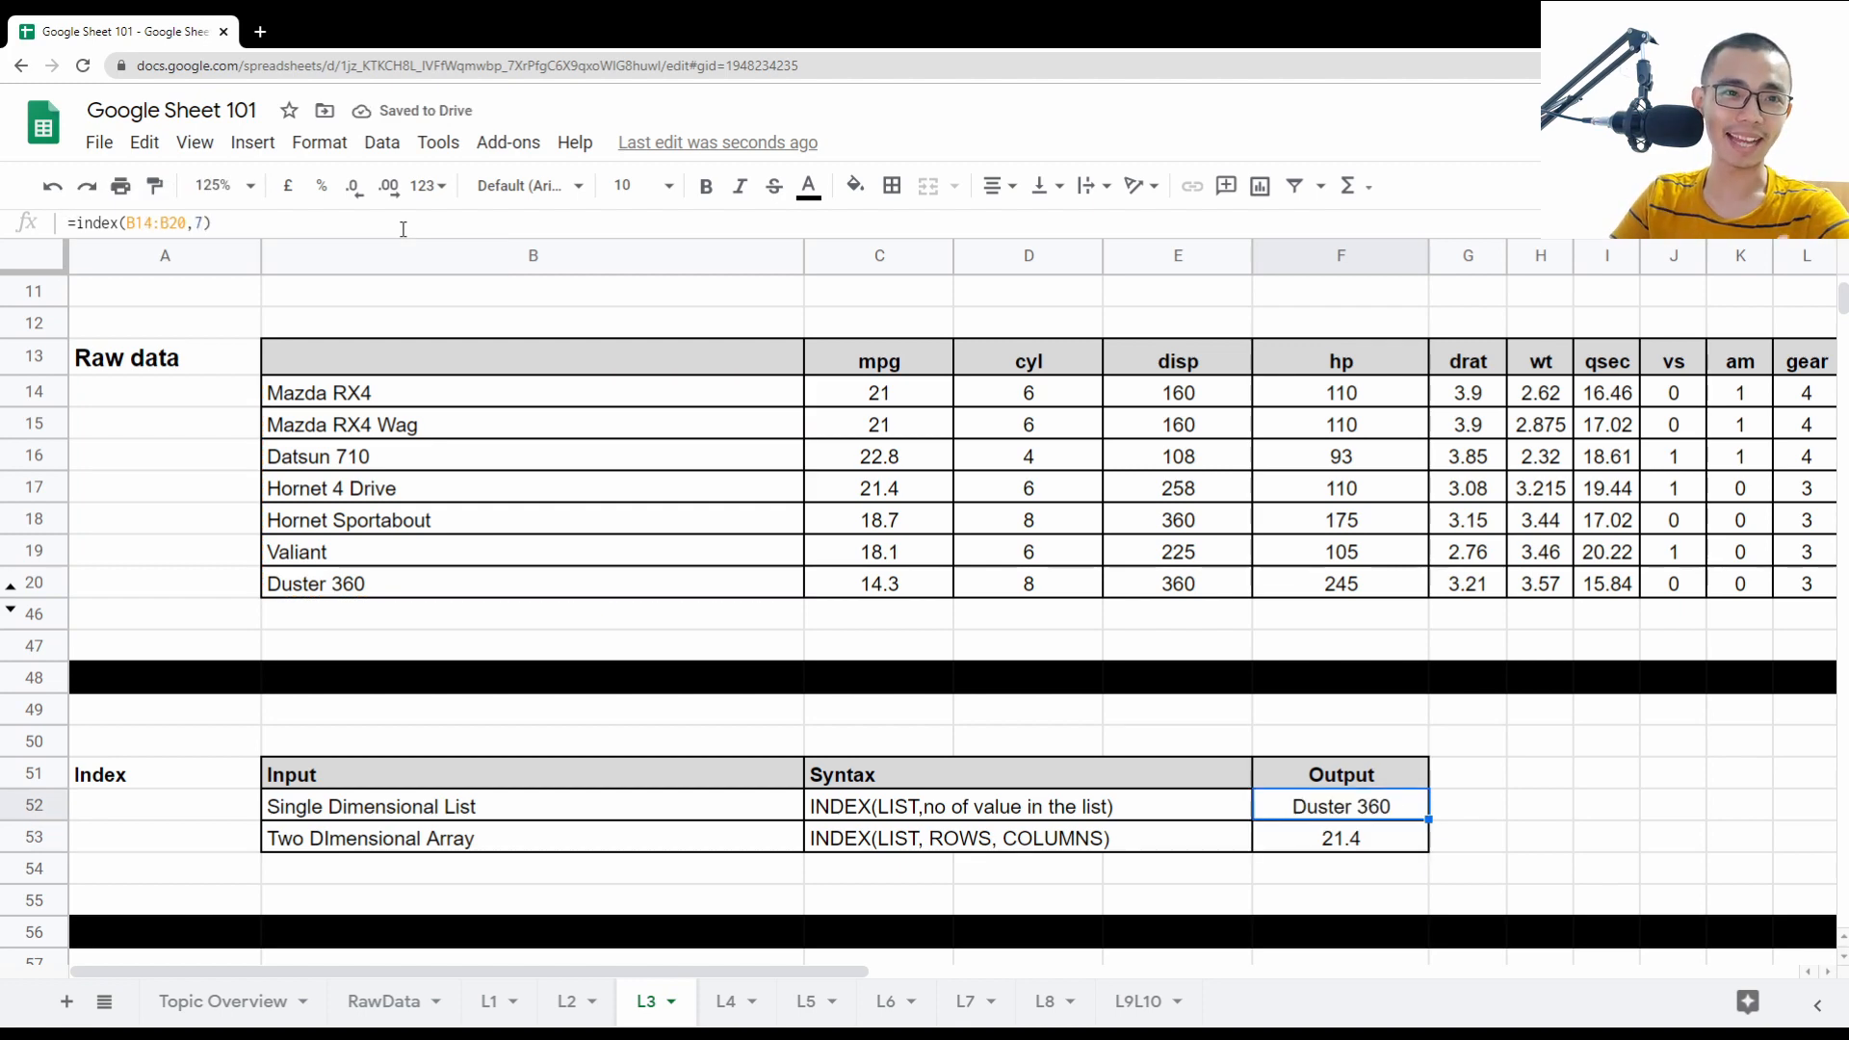
- Correct the capital I in the B53 label so it reads "Two Dimensional Array"
left_click(614, 848)
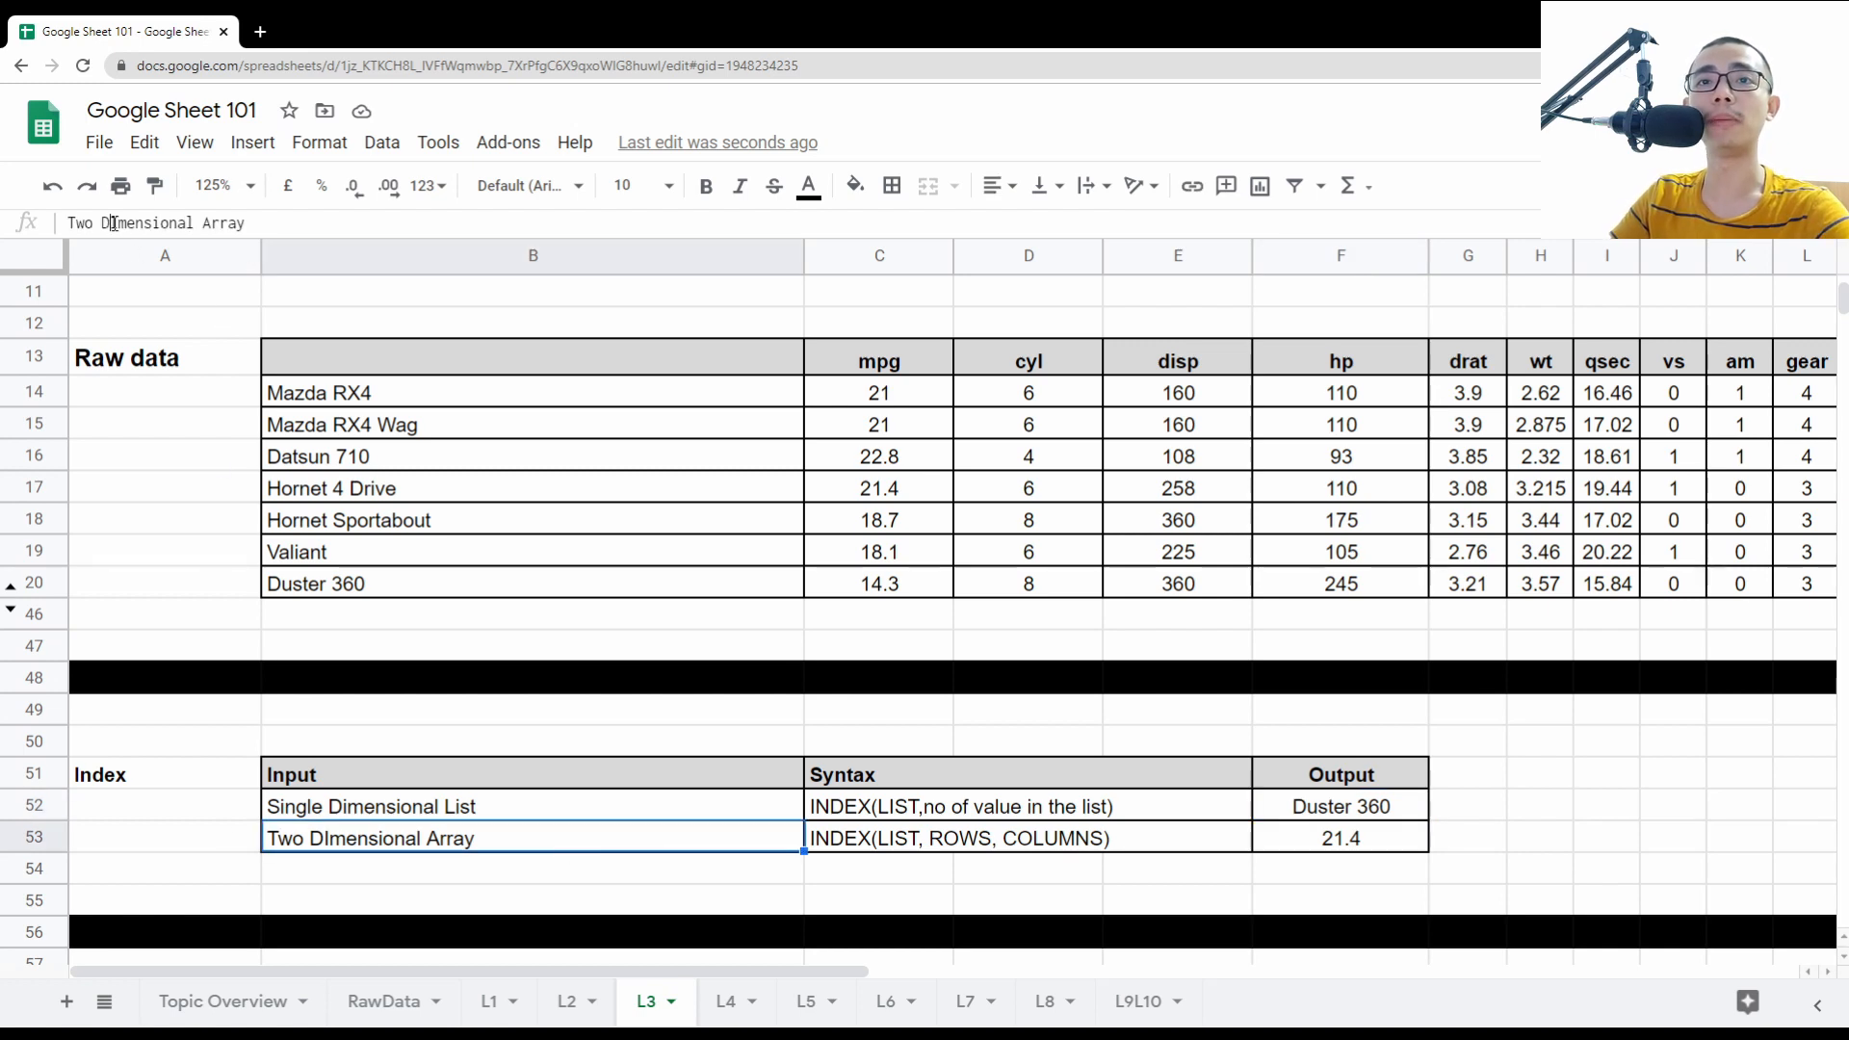
left_click_drag(109, 222, 117, 223)
type("i")
key("Return")
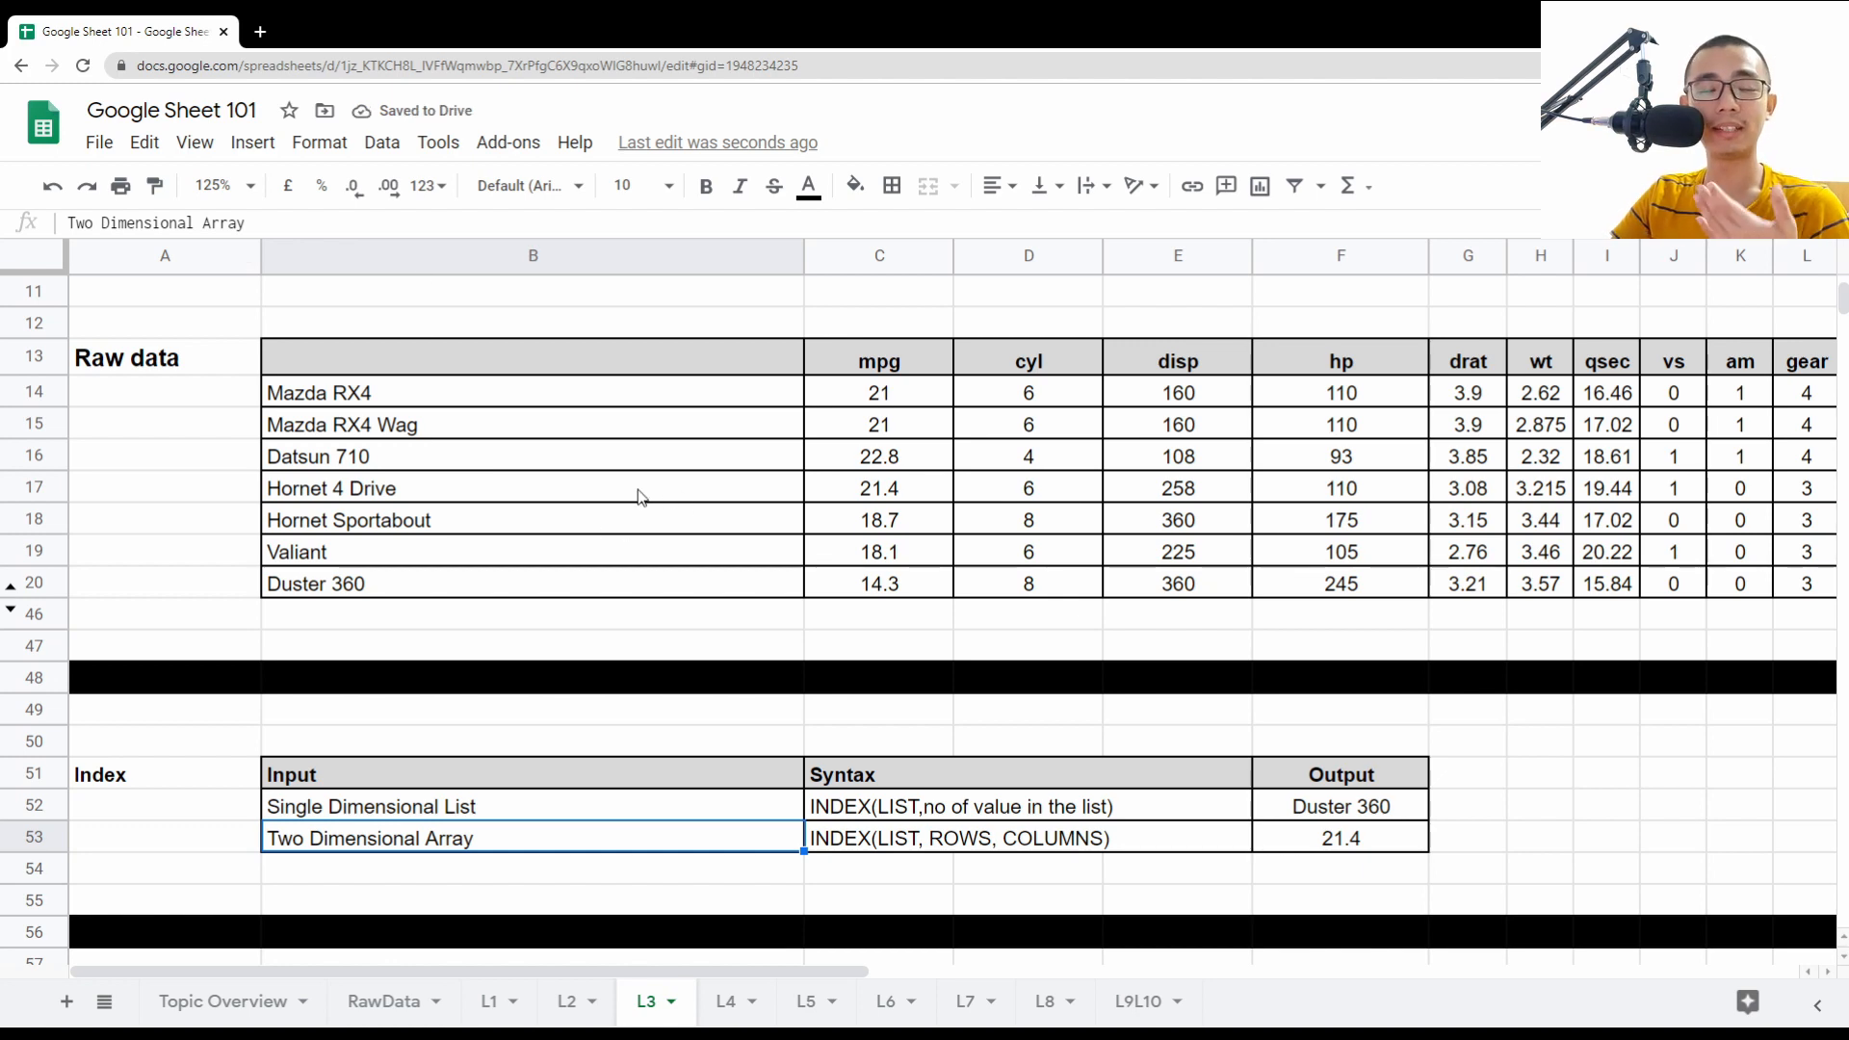
- Compare the single list B14:B20 with the multi-column block B14:E20, and examine the range, row and column arguments of the INDEX formula in F53
left_click_drag(621, 395, 605, 594)
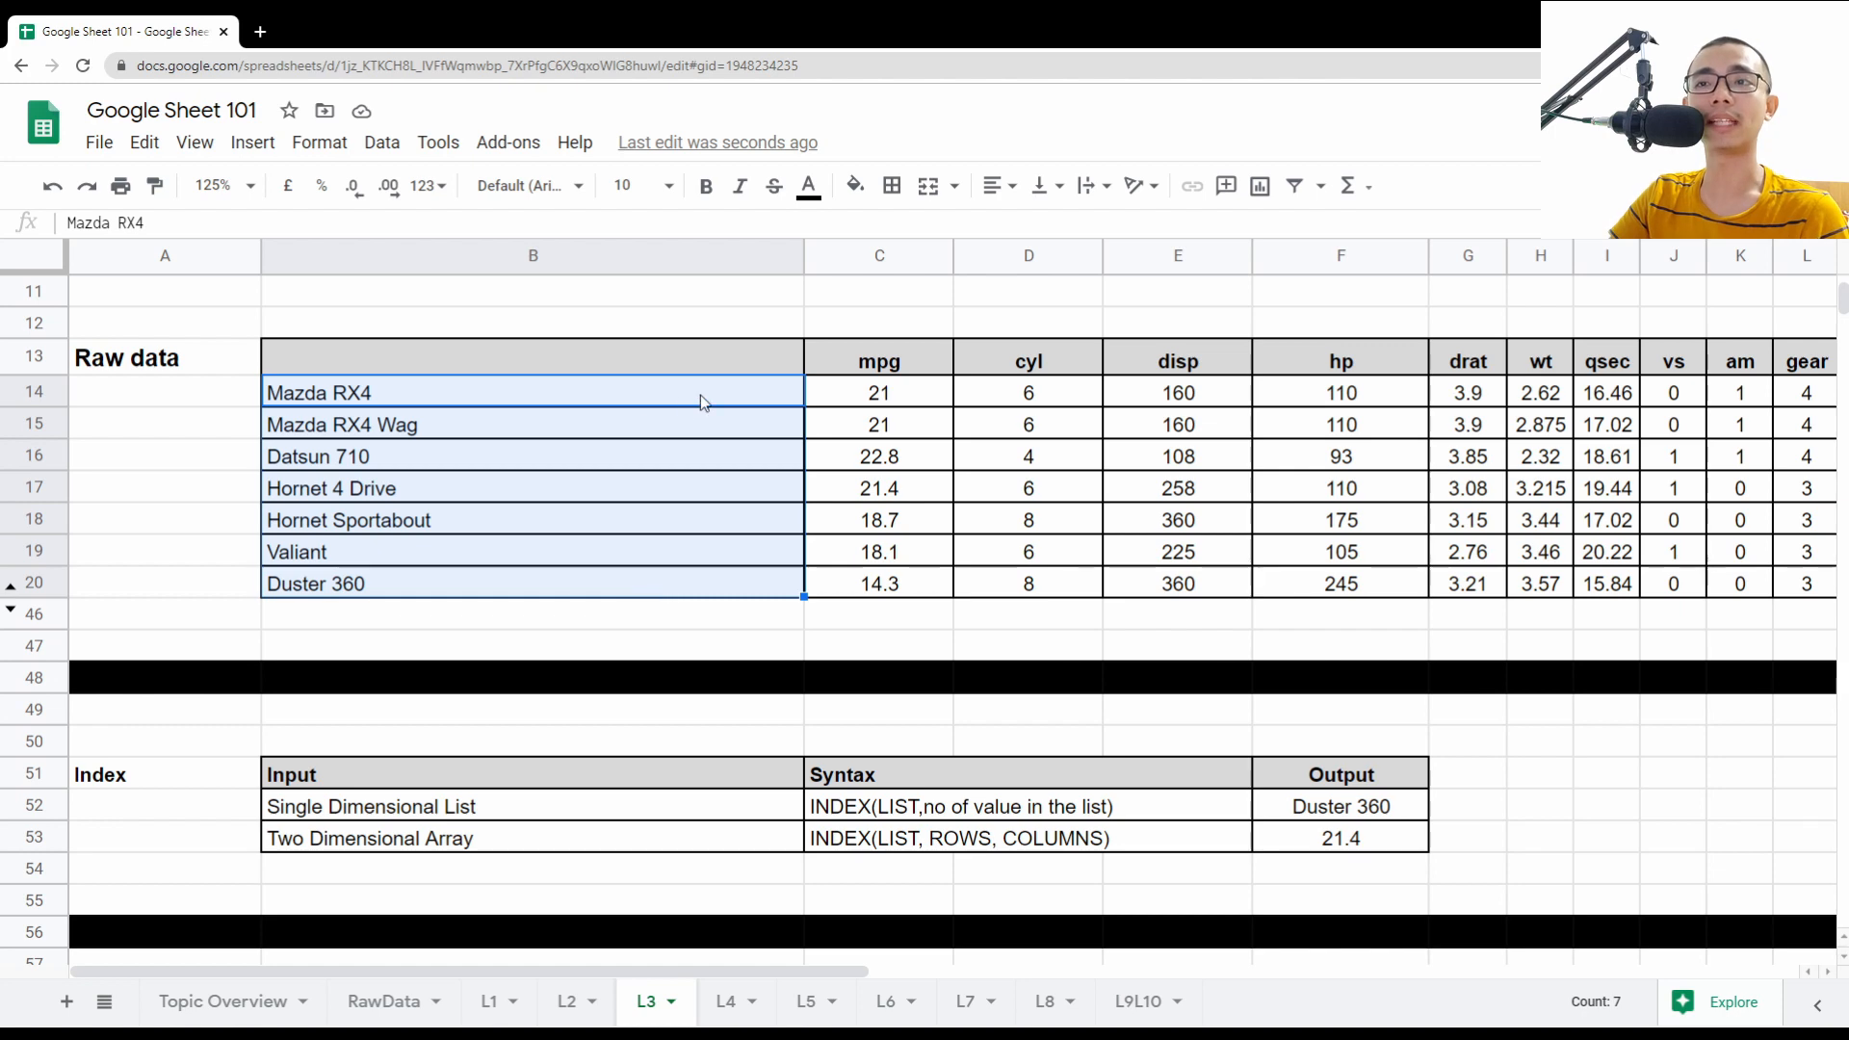
left_click_drag(701, 395, 1168, 590)
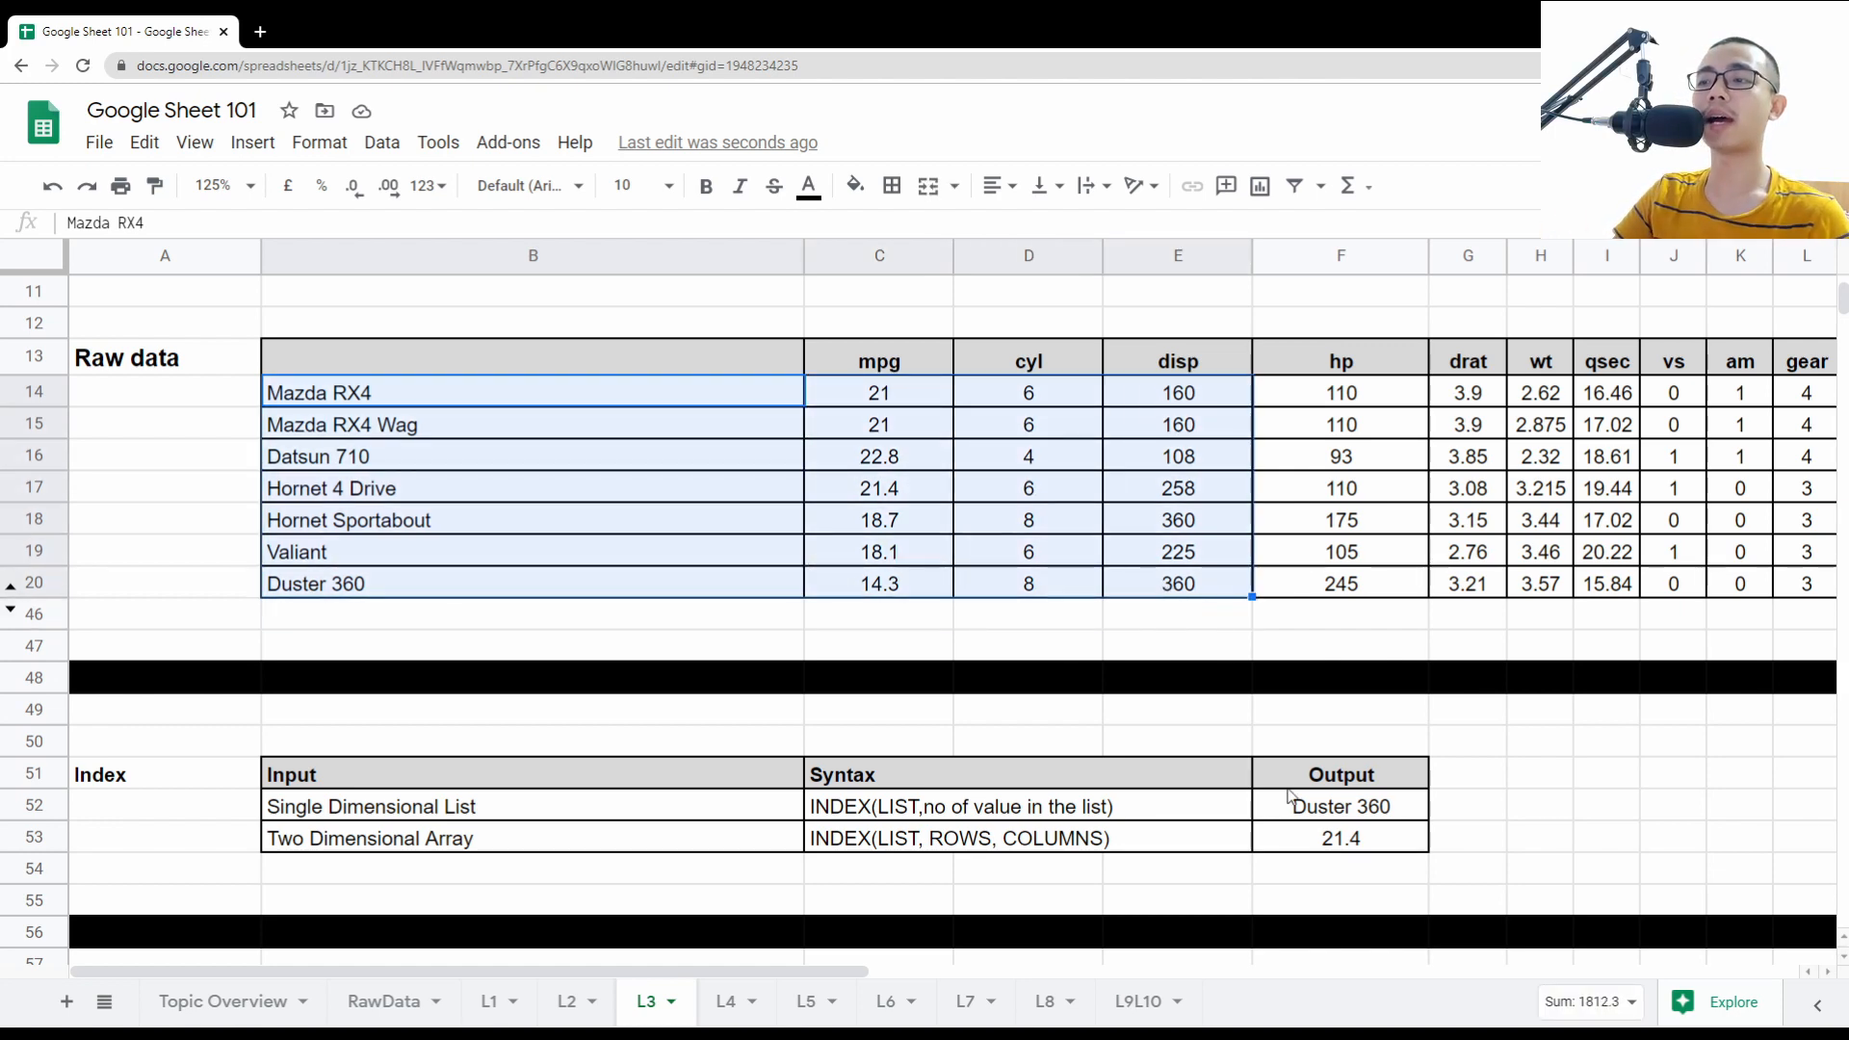
left_click(1391, 836)
double_click(1340, 838)
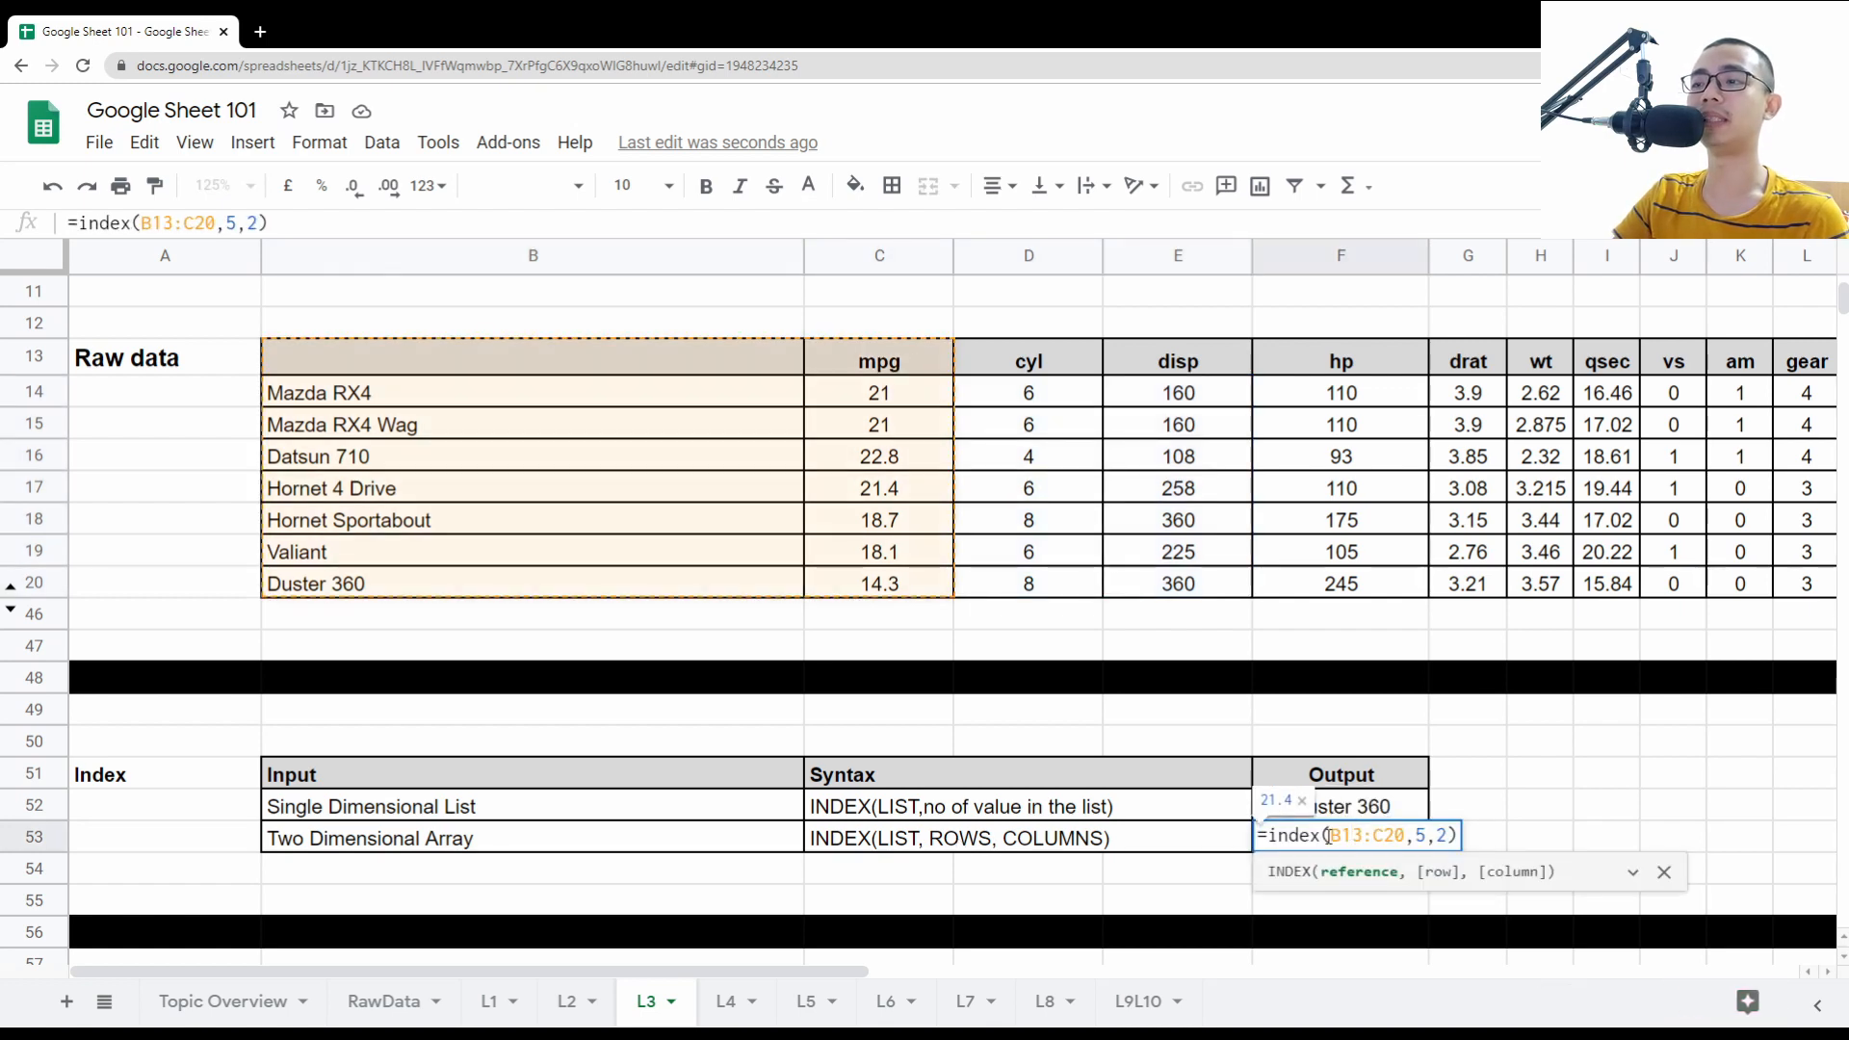
left_click_drag(1327, 837, 1425, 836)
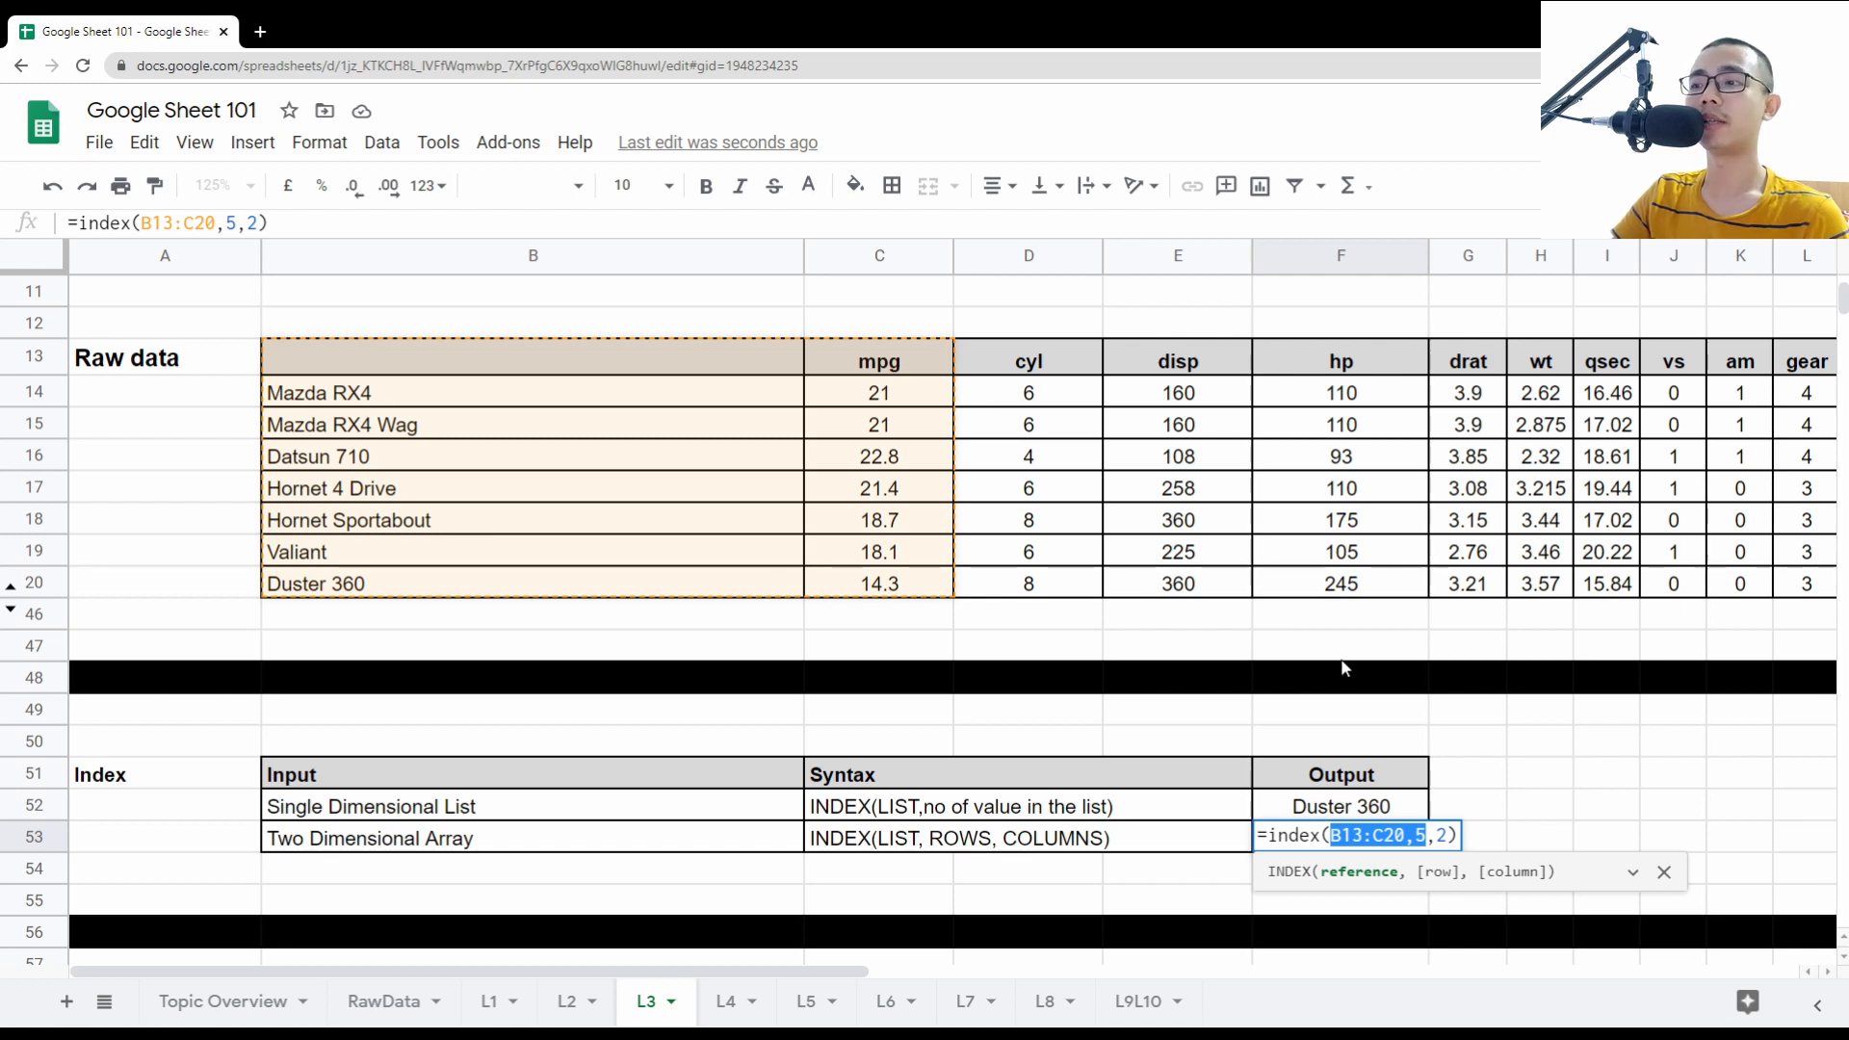
left_click_drag(1332, 834, 1446, 838)
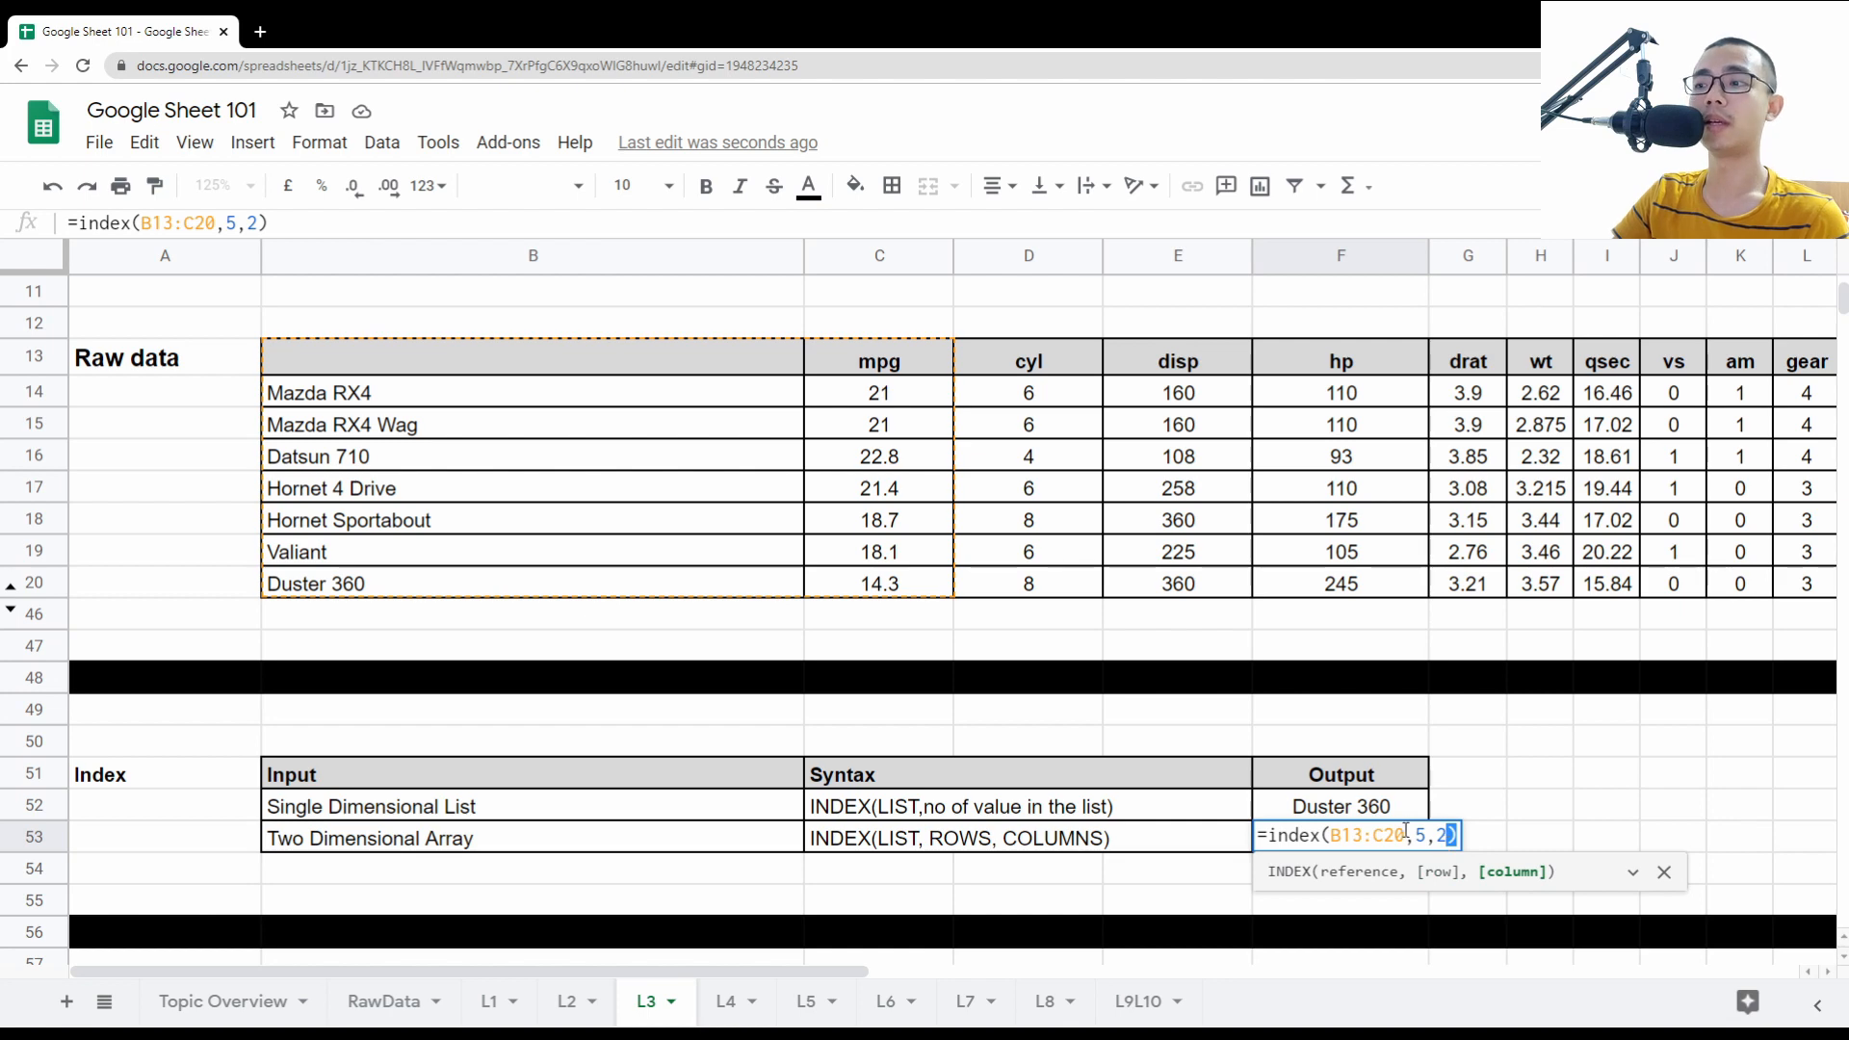
double_click(1419, 835)
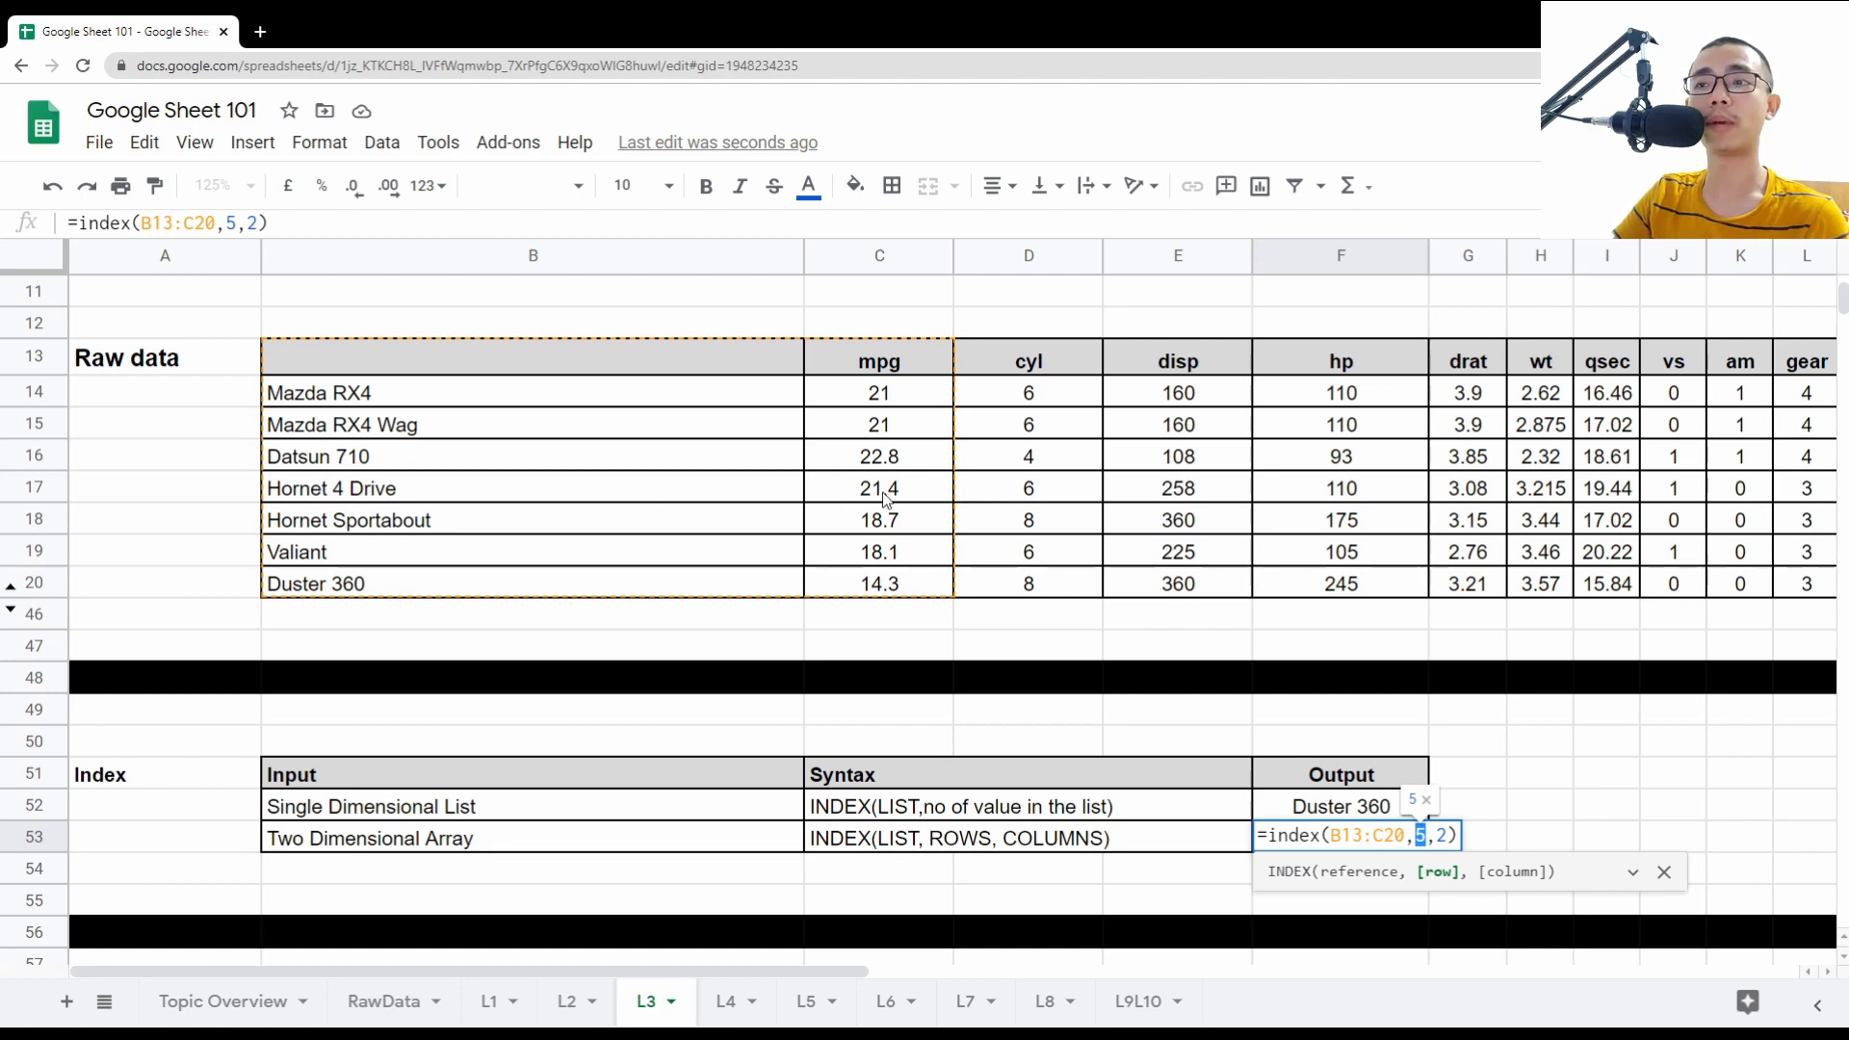
key("Return")
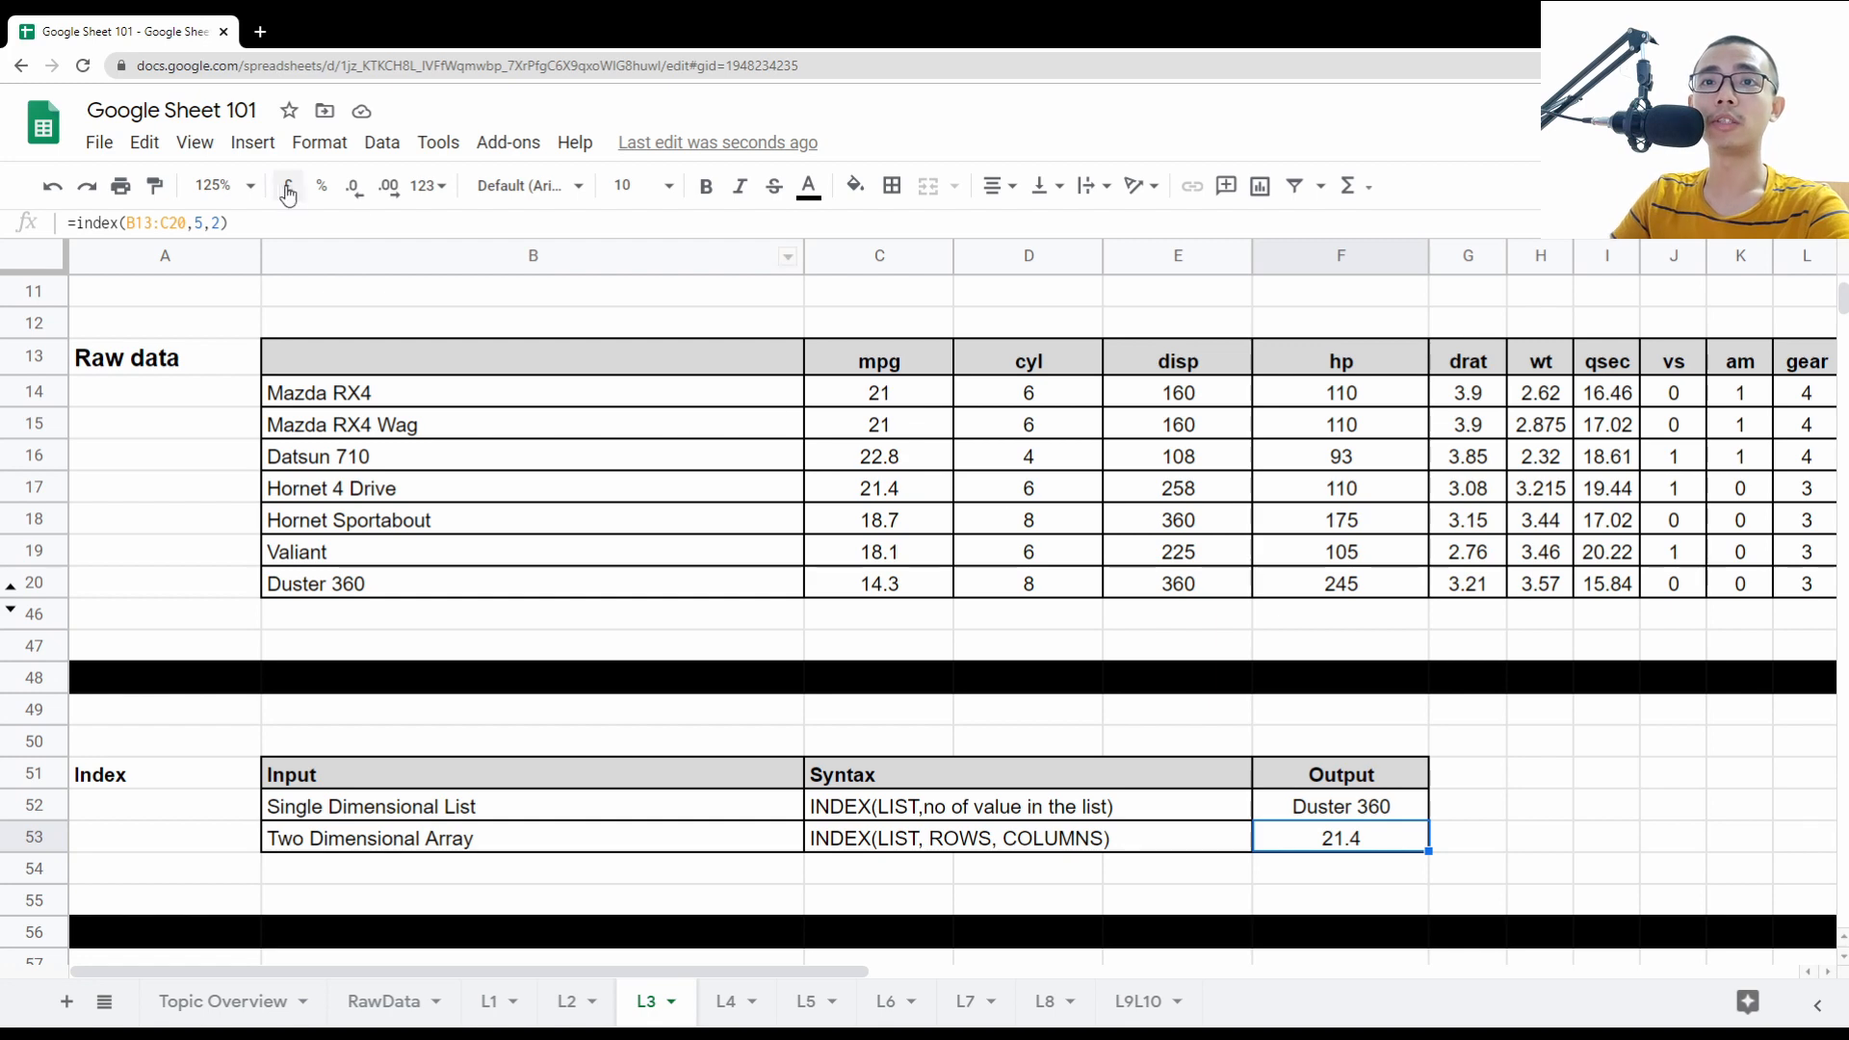
- Set the row argument of the two-dimensional INDEX formula in F53 to 6
left_click(220, 223)
key("Left")
key("Left")
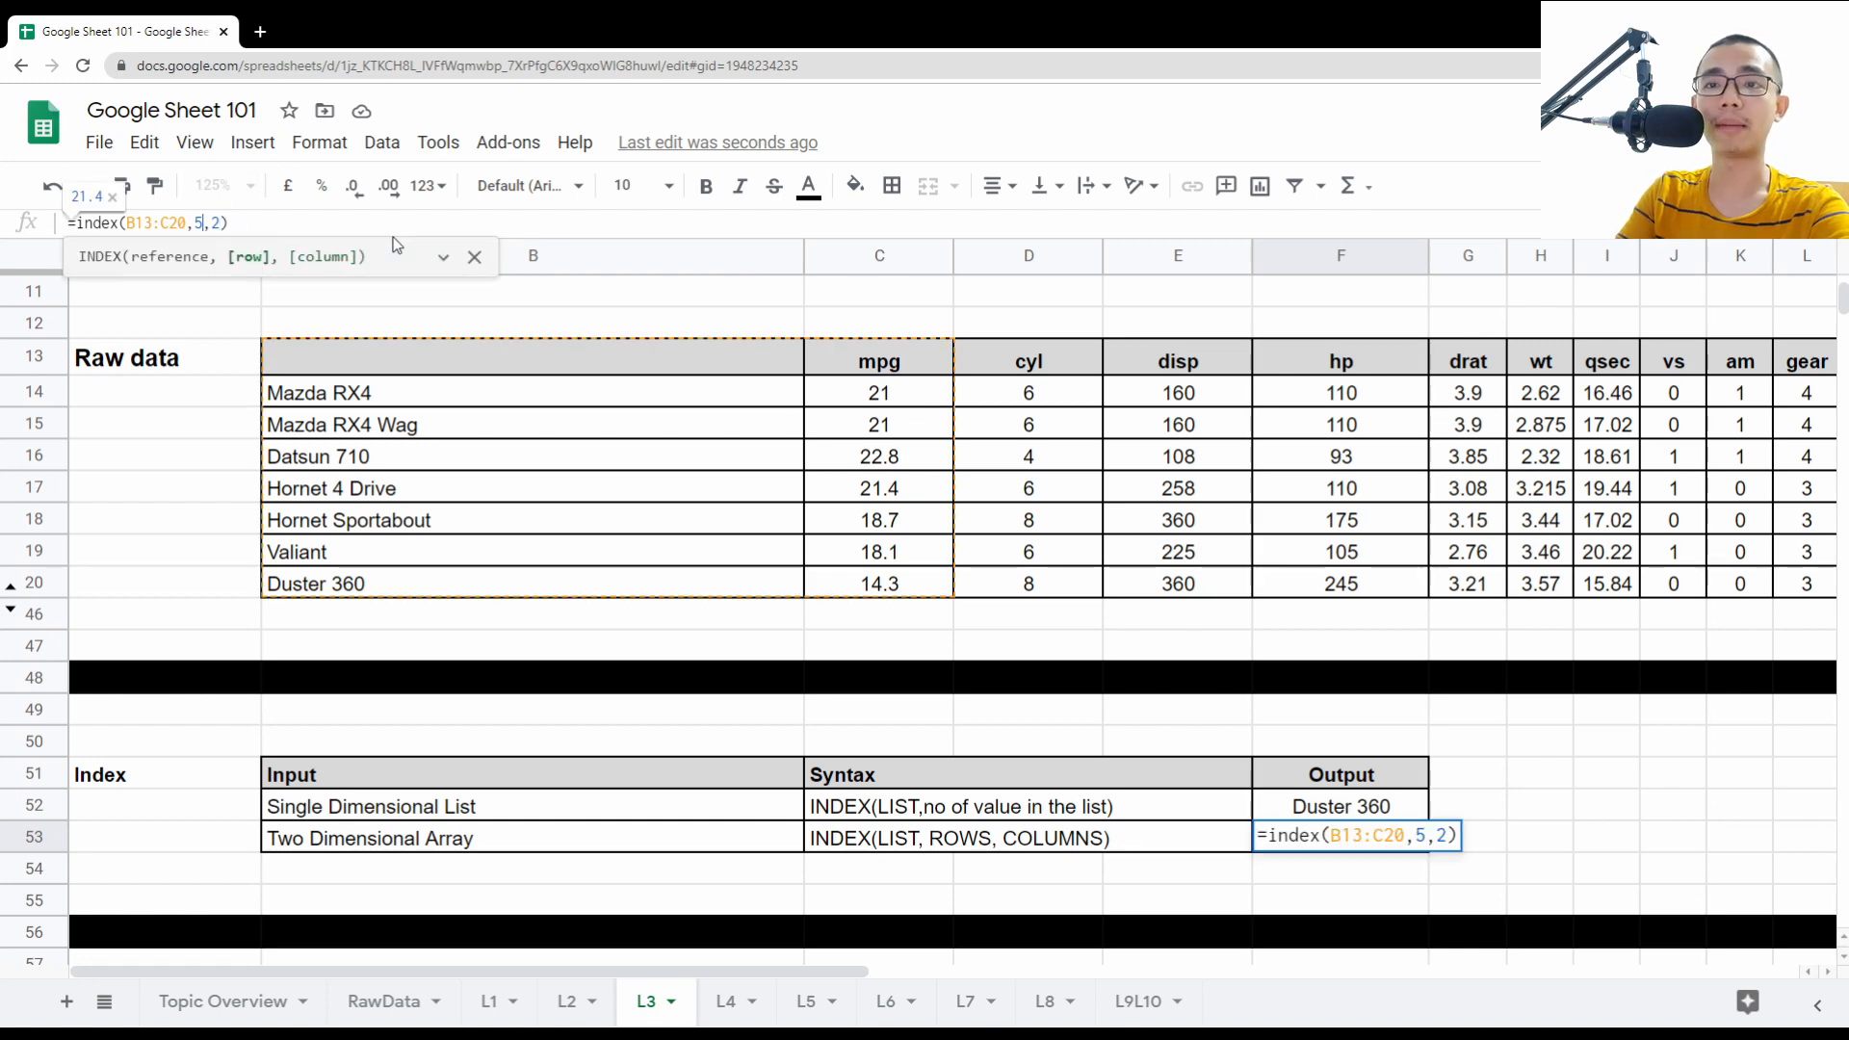
key("BackSpace")
type("6")
key("Return")
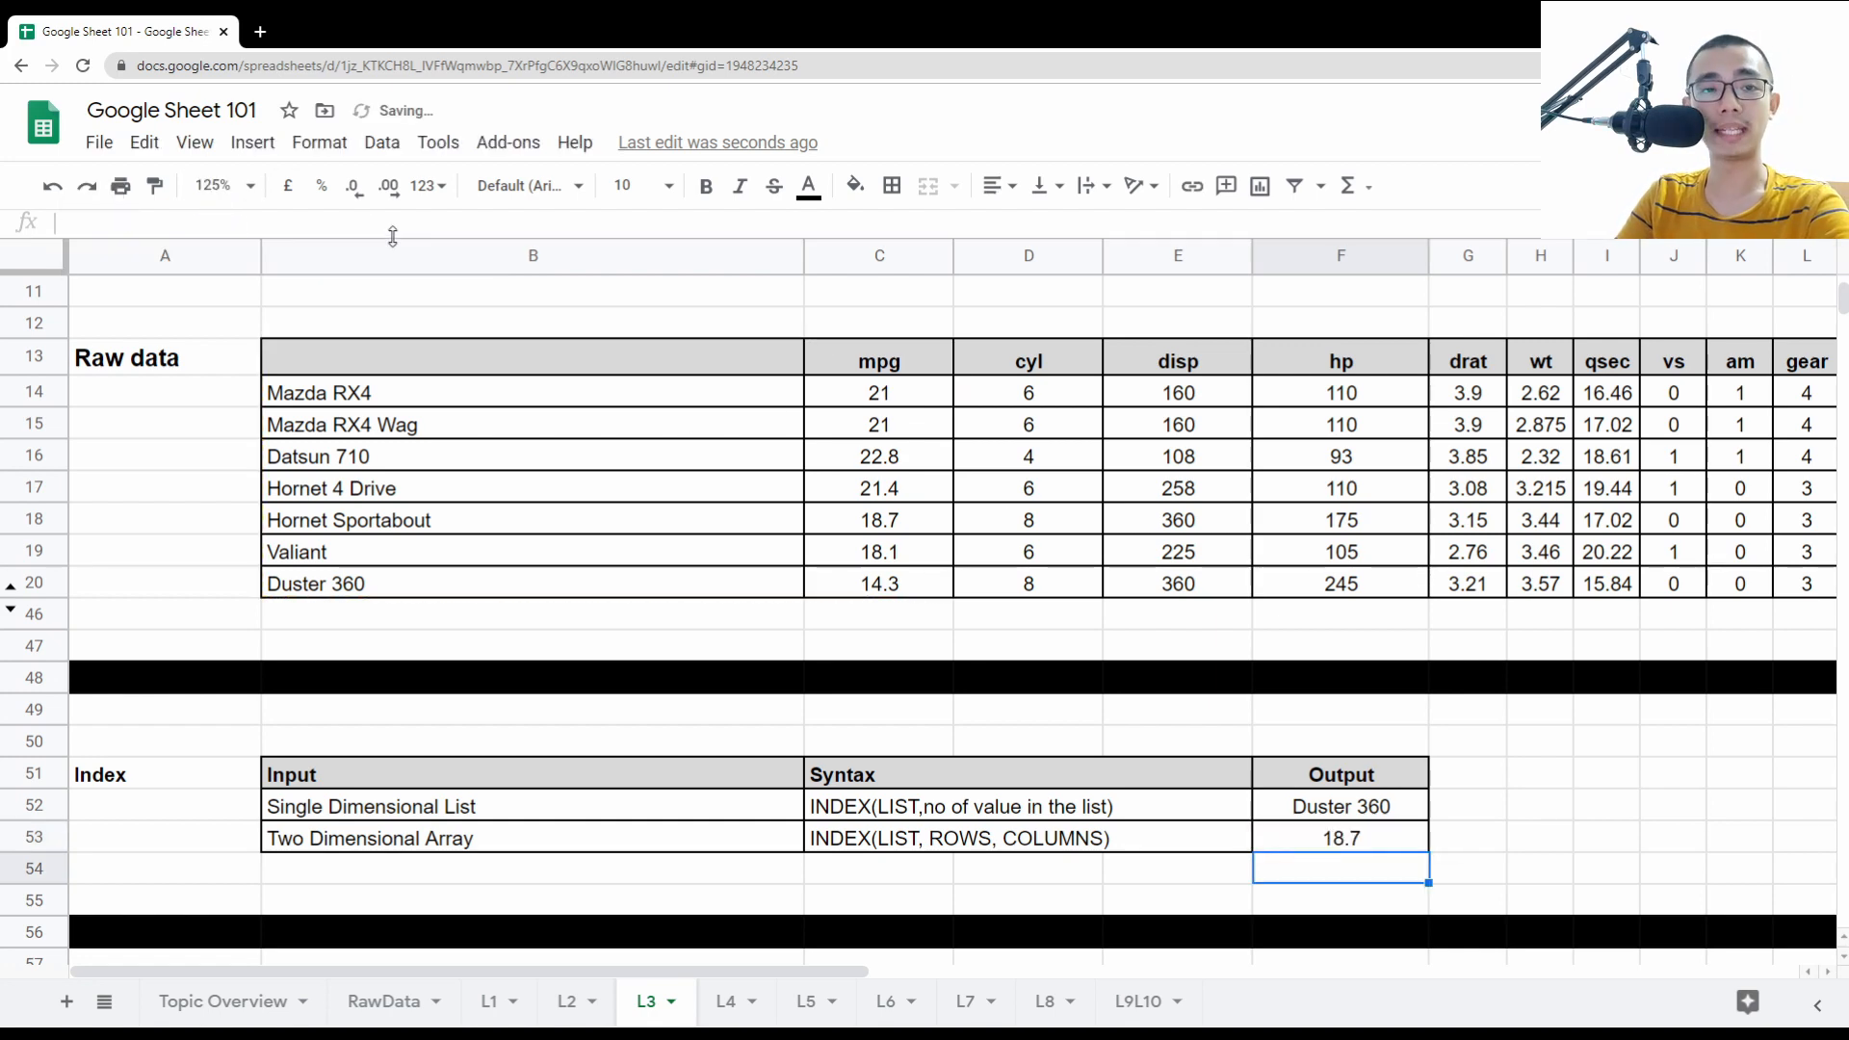
- Set both the row and column arguments of the INDEX formula in F53 to 1, and check the corresponding cell B13
key("Up")
key("Return")
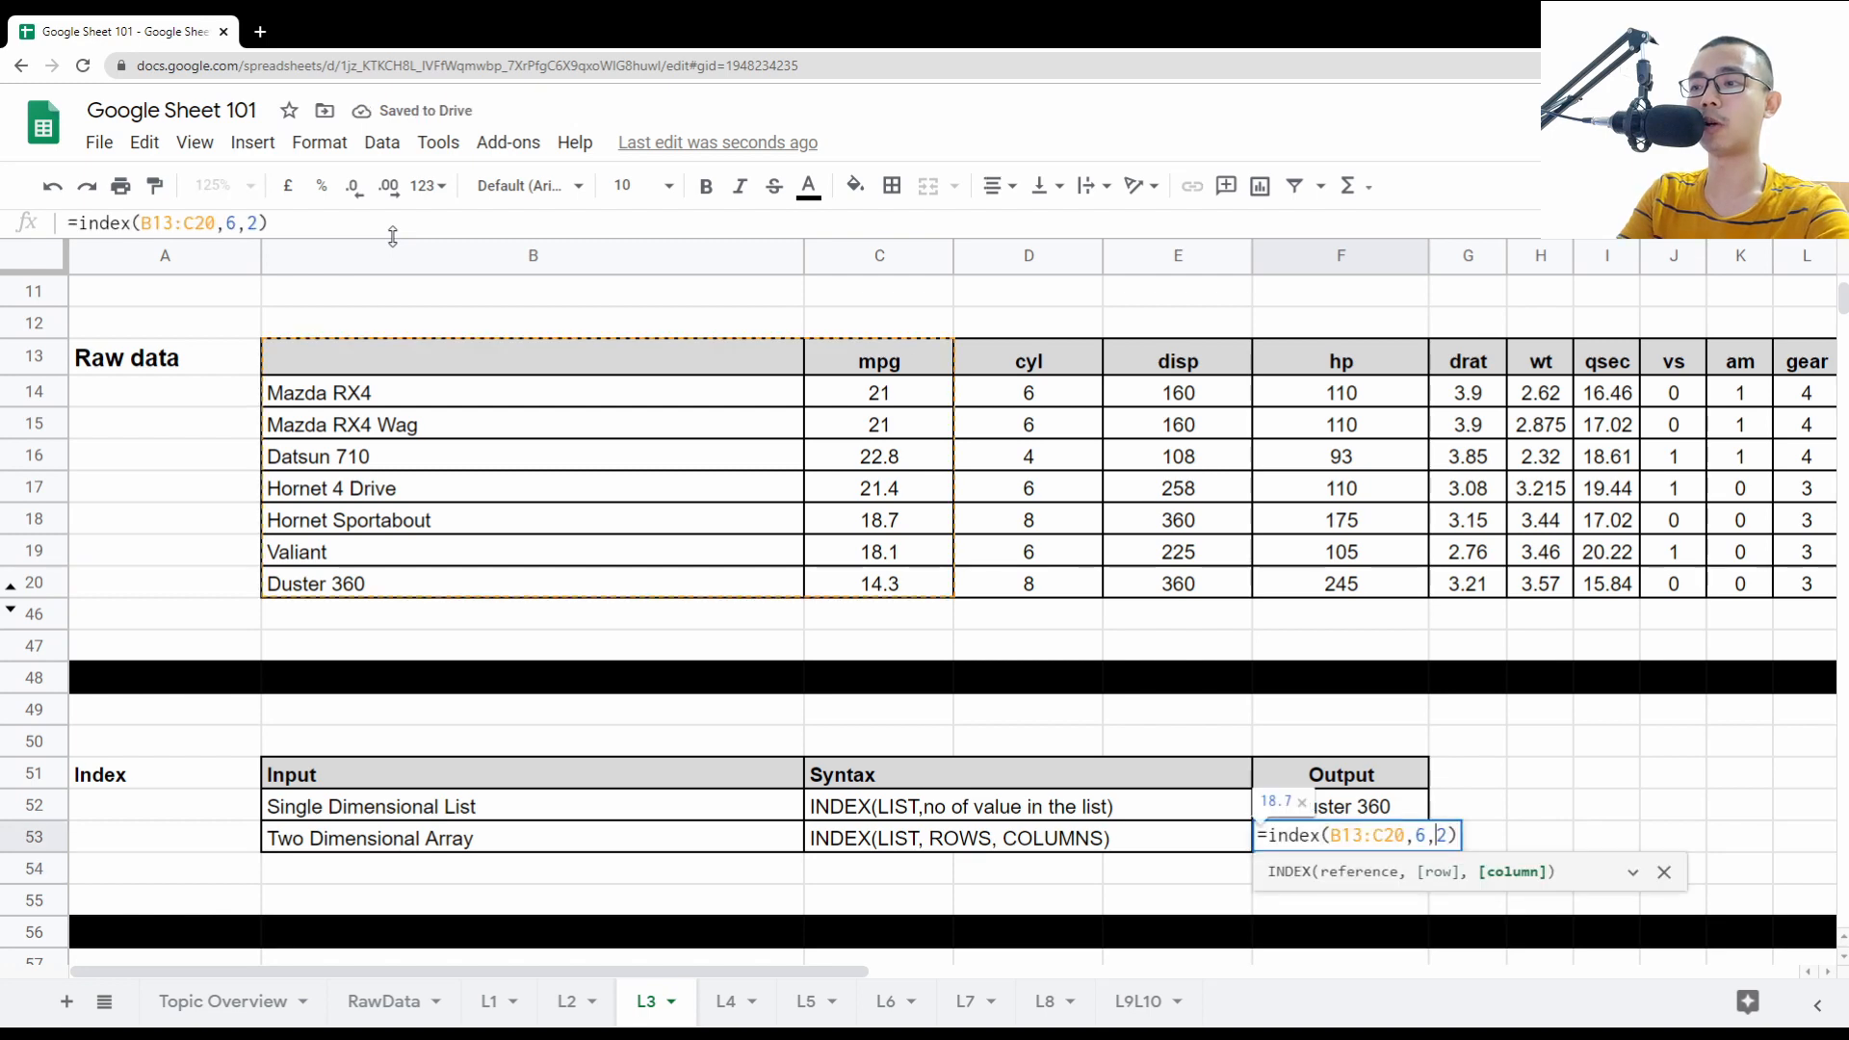
key("Left")
key("Left")
key("BackSpace")
type("1")
key("Right")
key("Right")
key("BackSpace")
type("1")
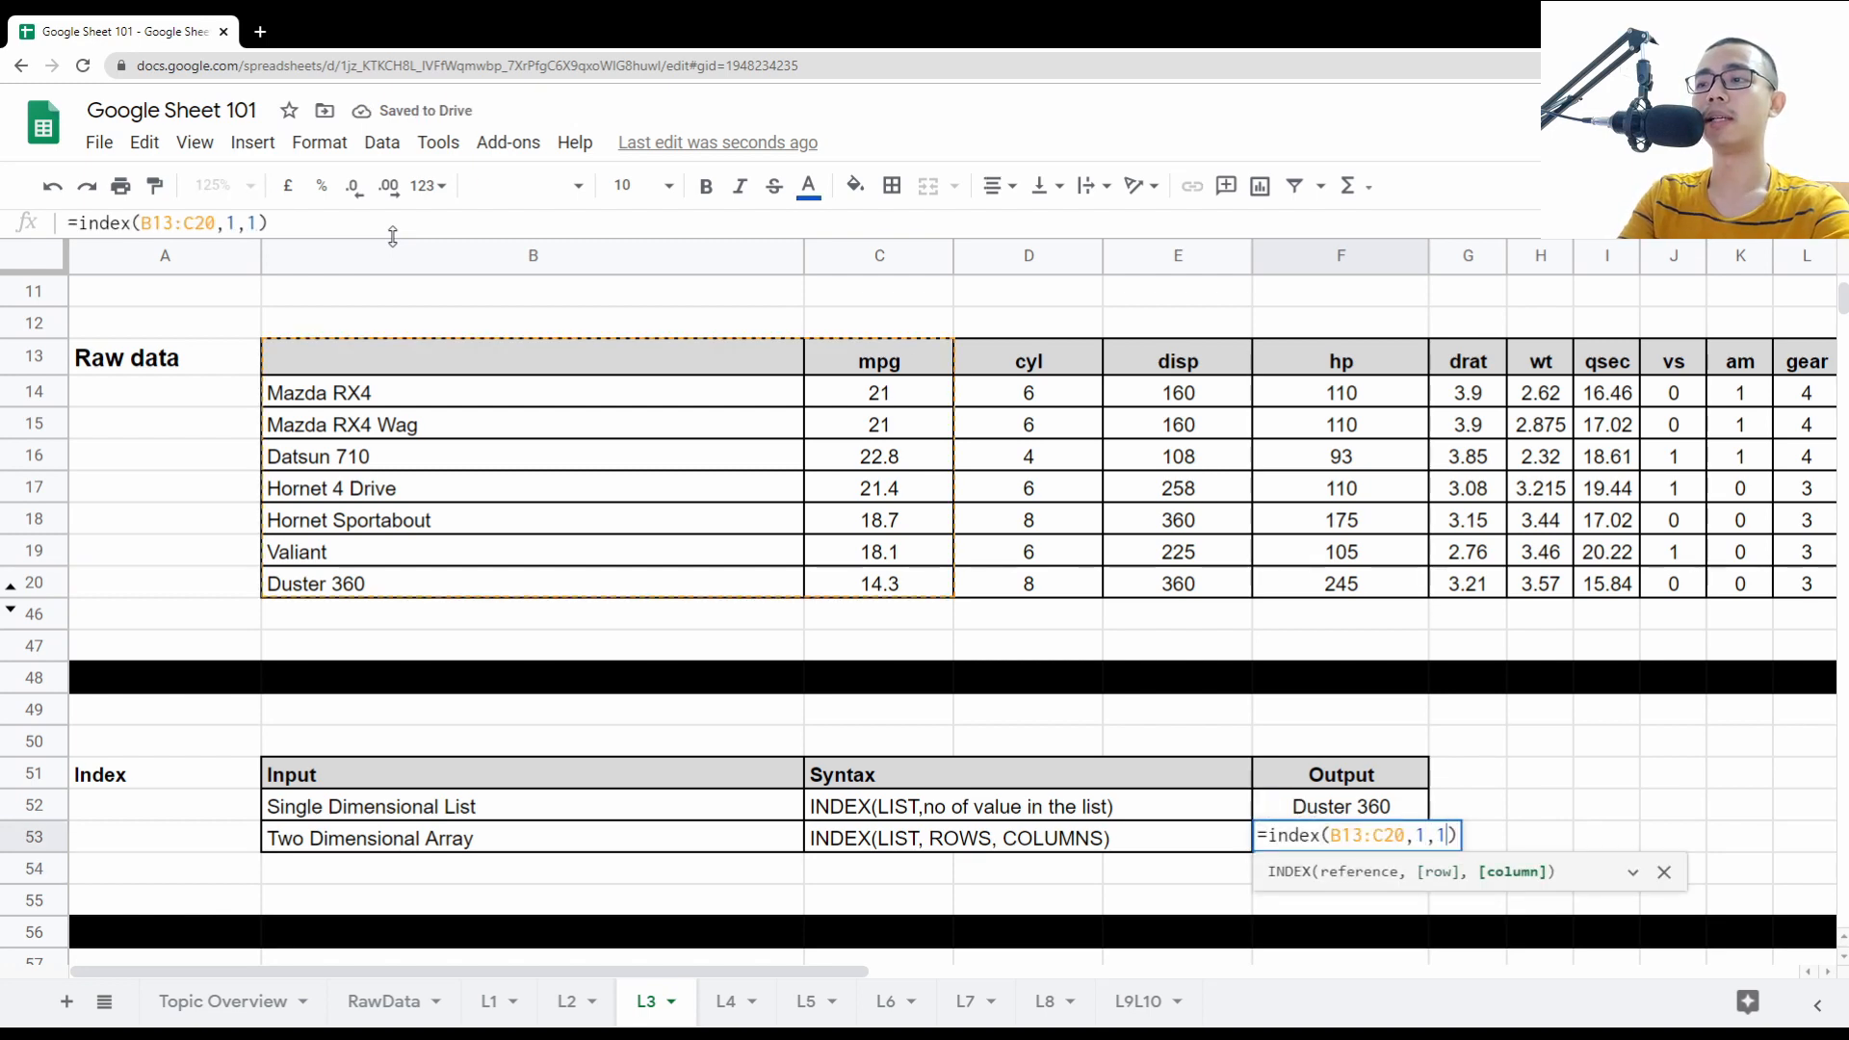
key("Return")
key("Up")
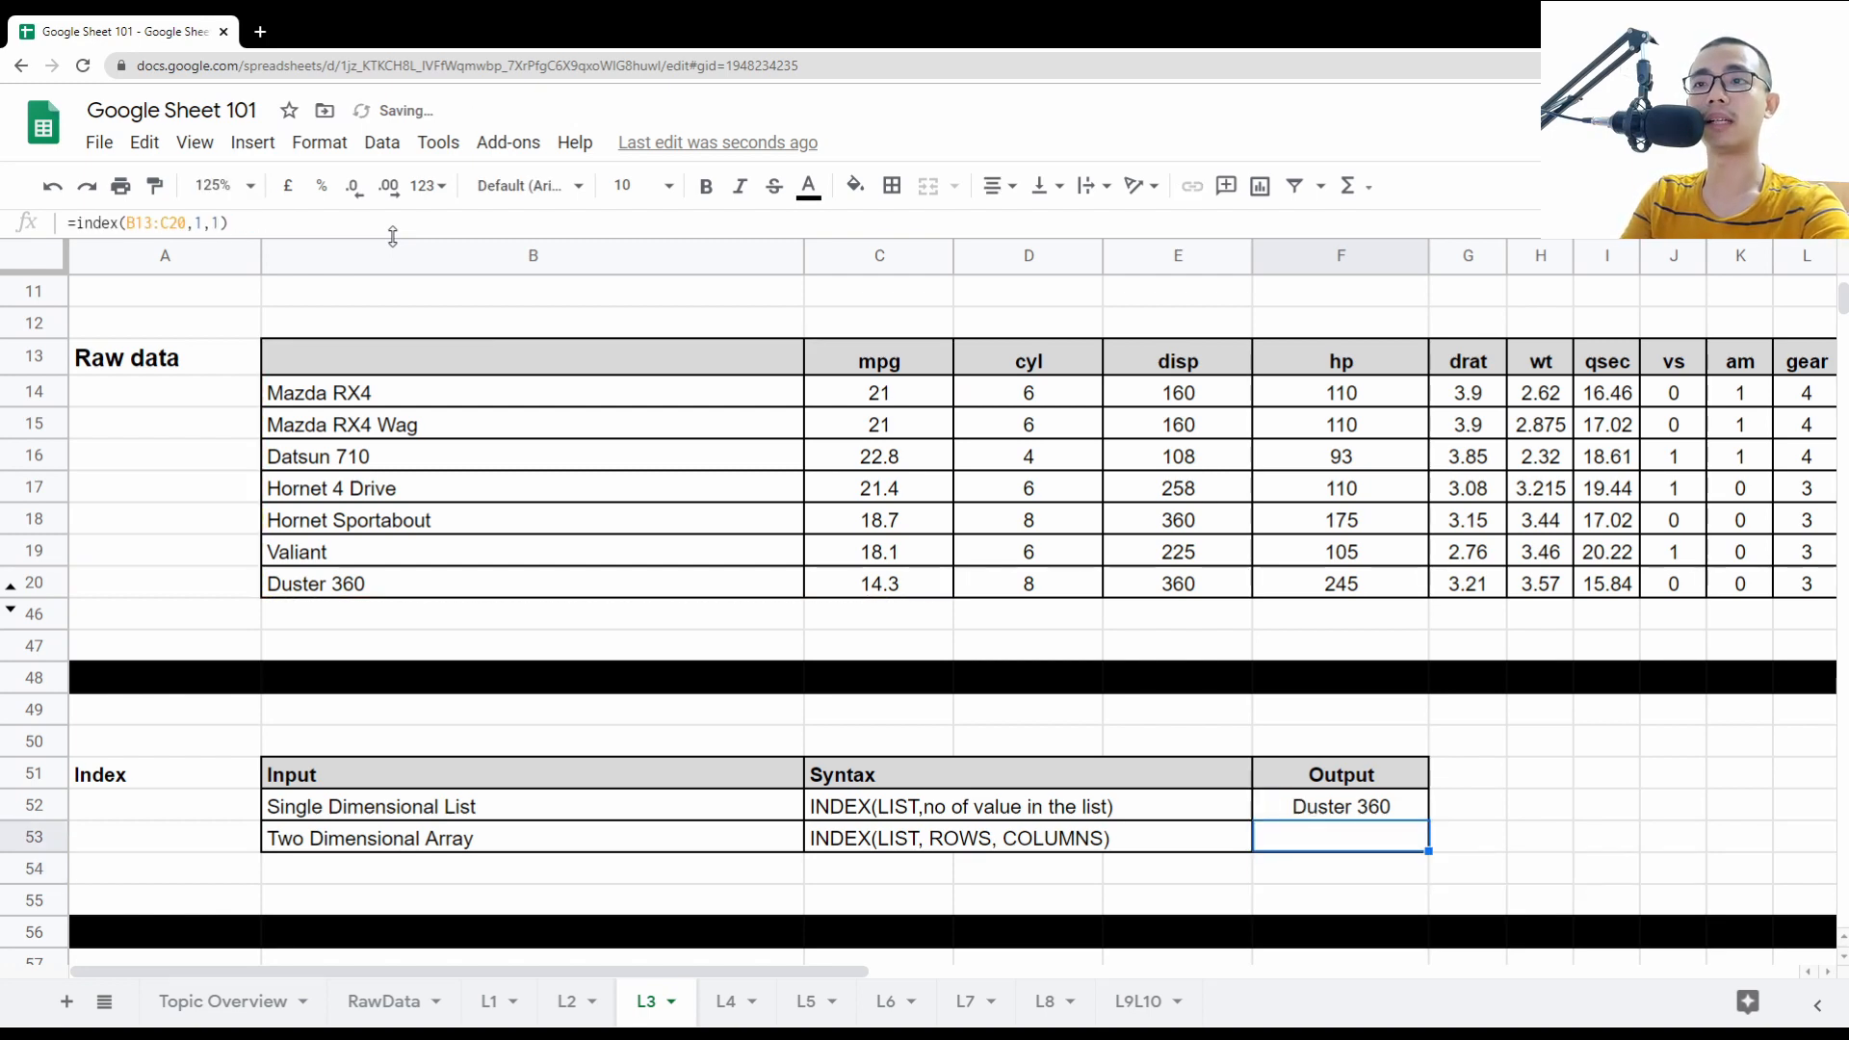
left_click(535, 368)
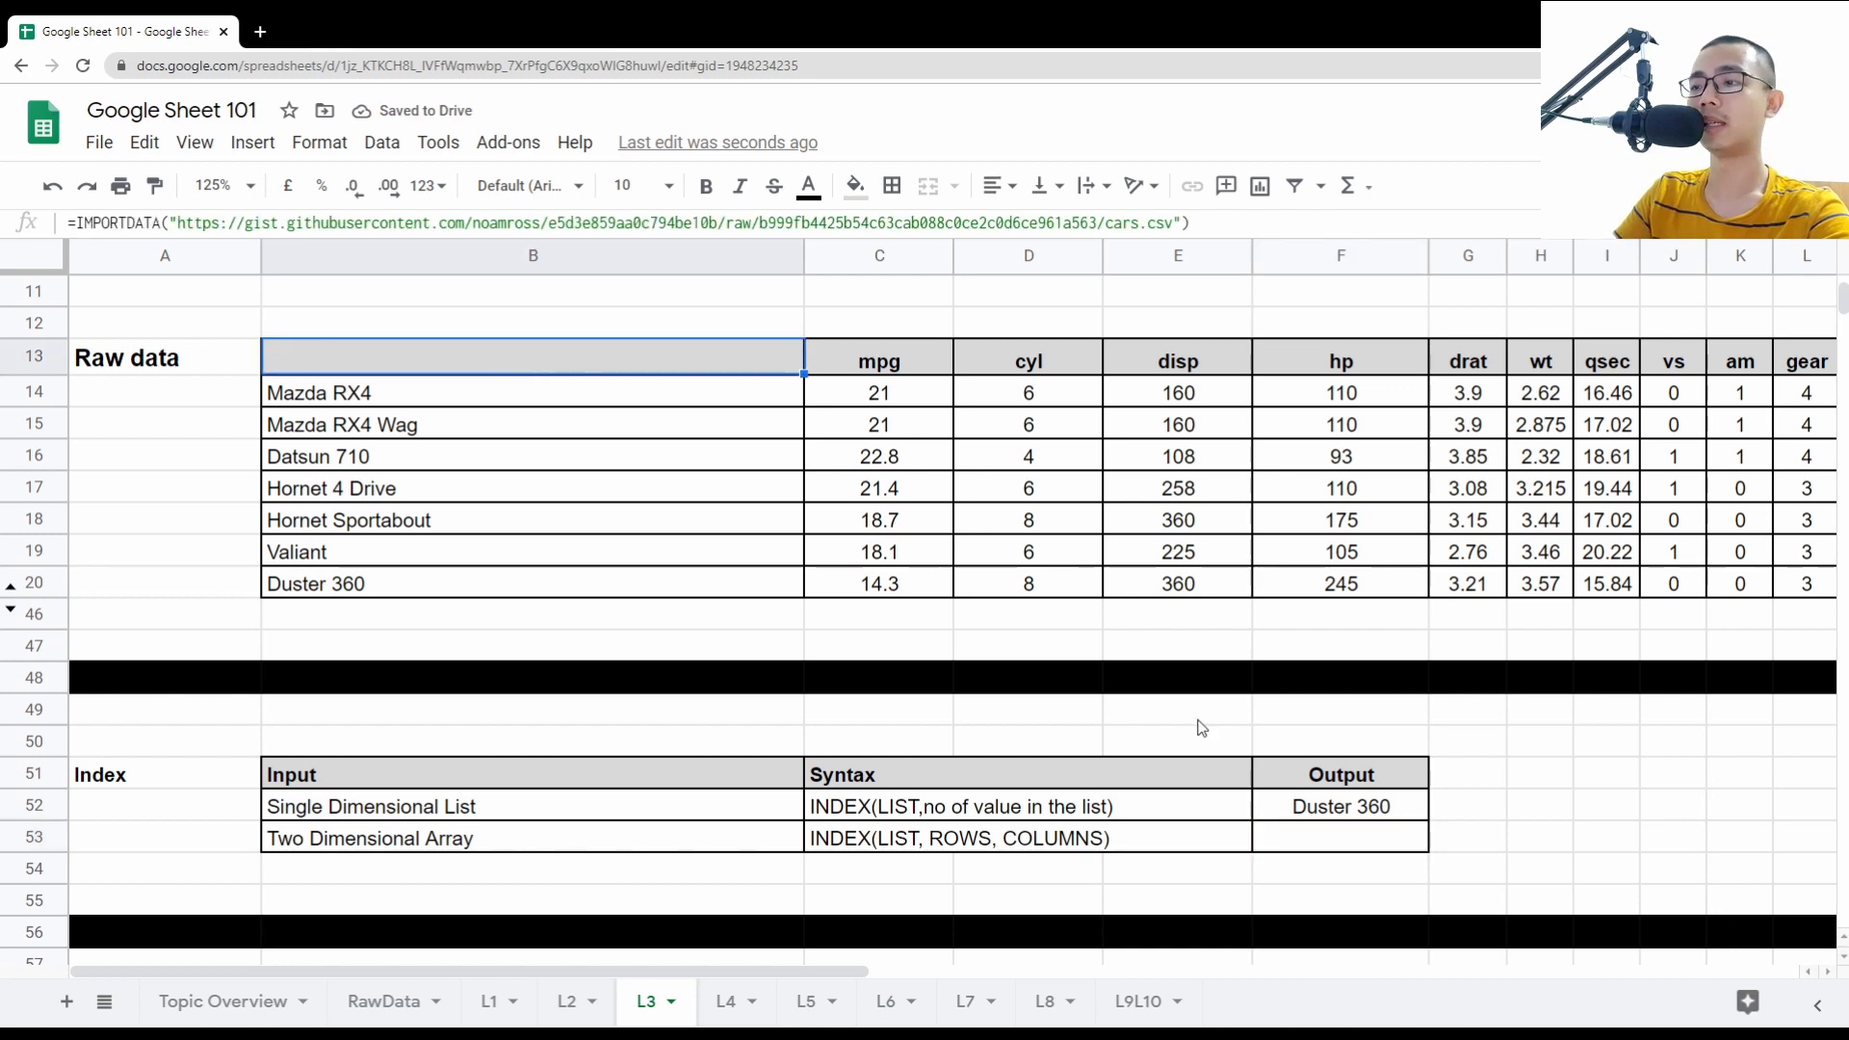
- Set the column argument of the INDEX formula in F53 to 2
left_click(1361, 834)
double_click(1359, 833)
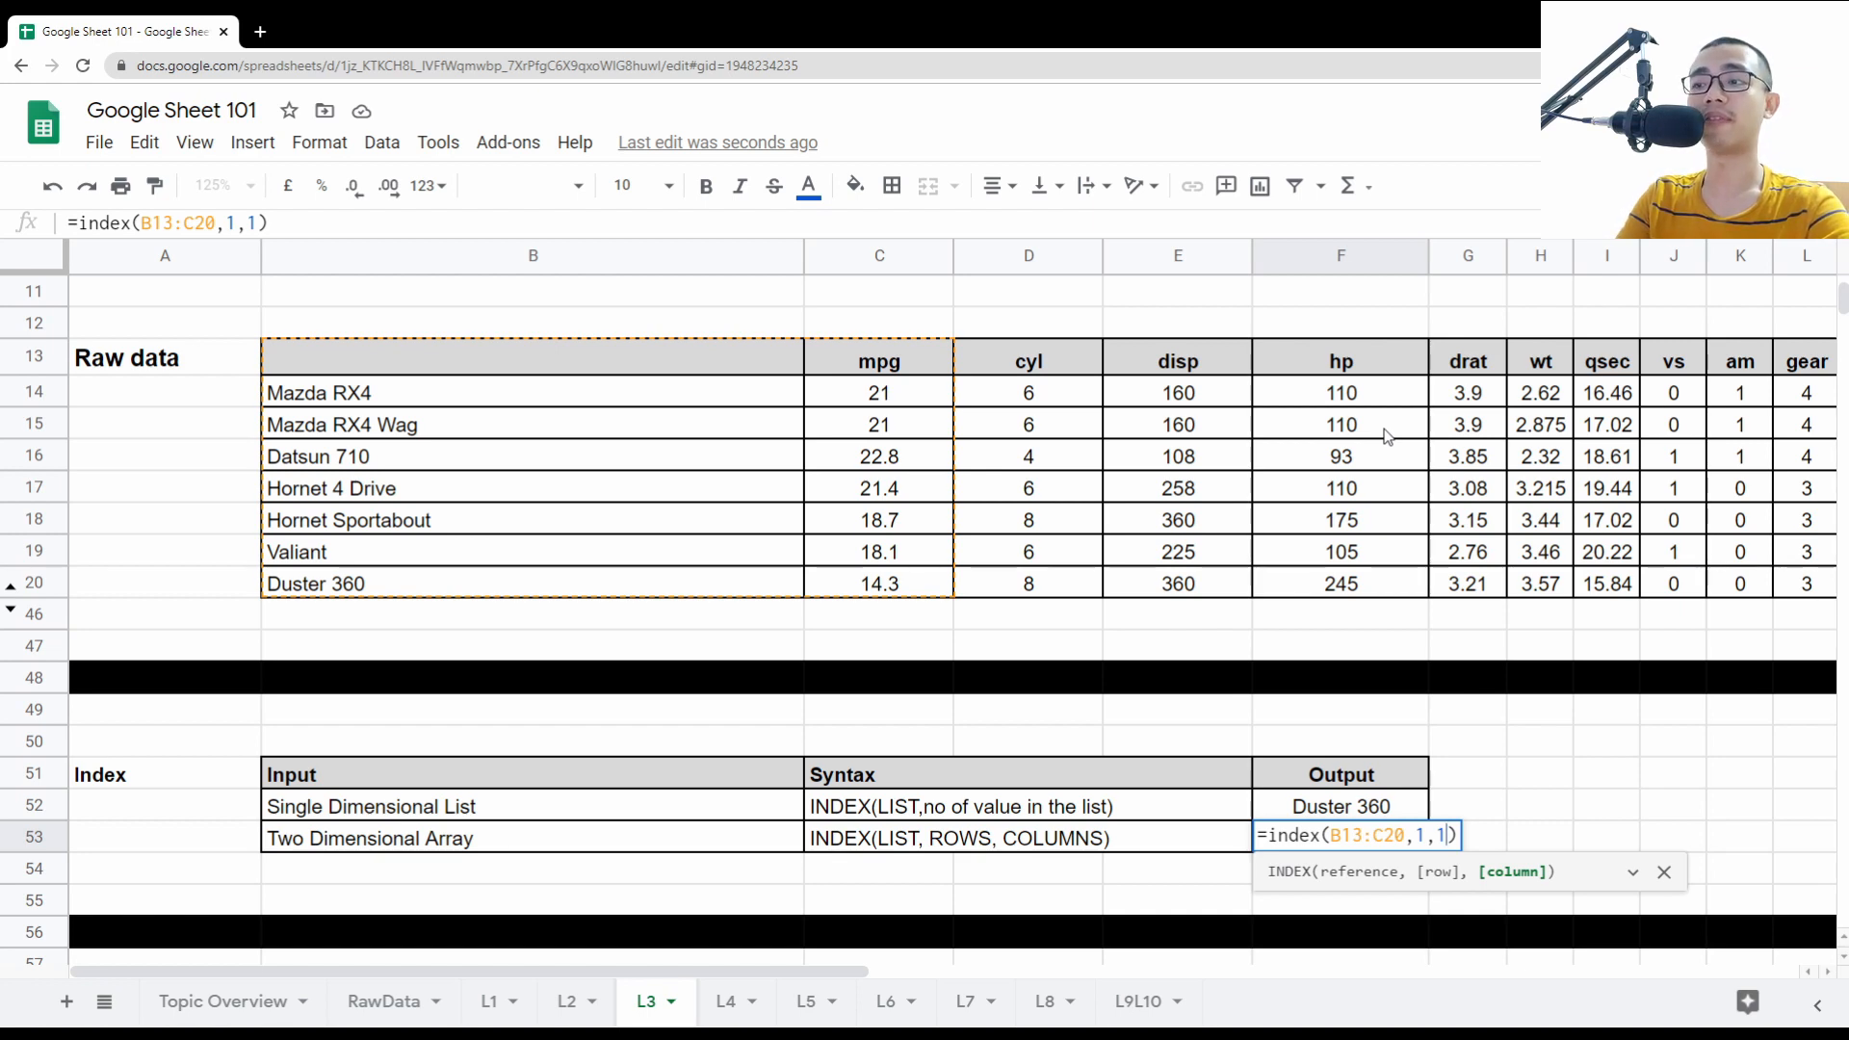
key("BackSpace")
type("2")
key("Return")
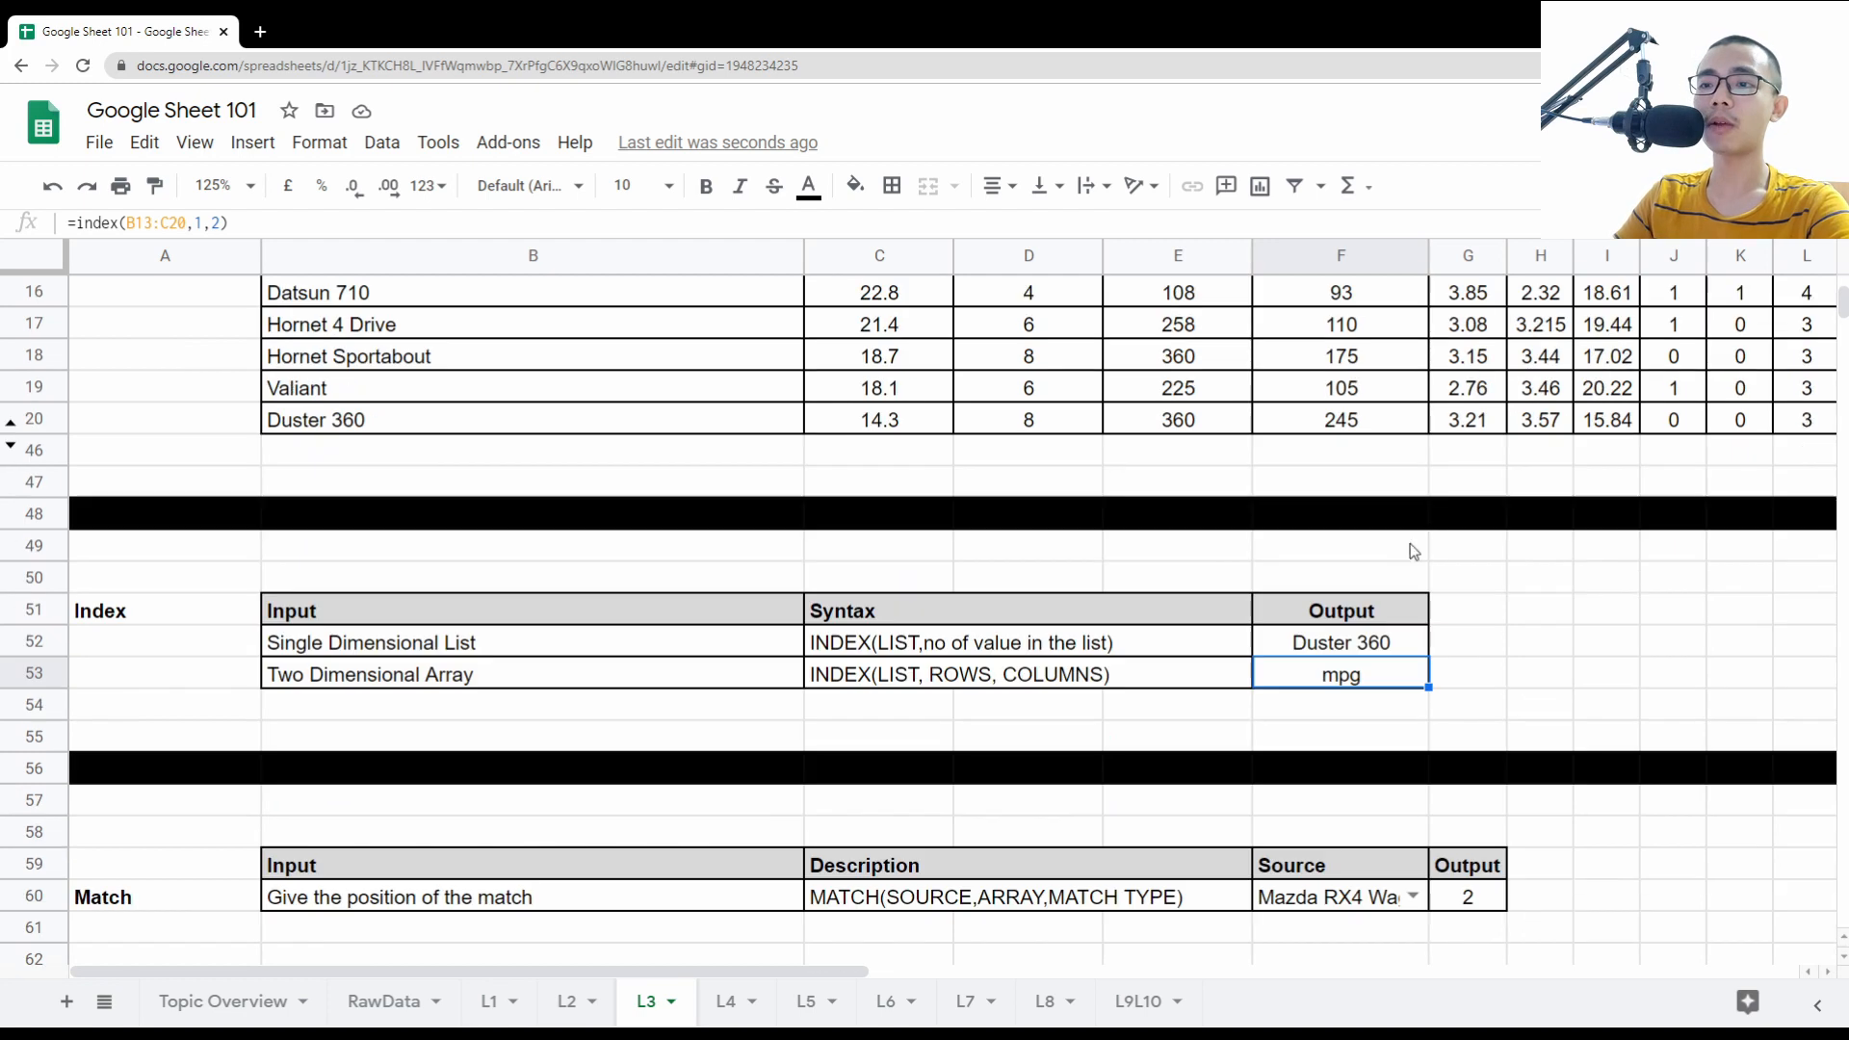
- Review the Match section, examining the MATCH syntax in C60 and the source cell F60
scroll(1409, 543, "down", 5)
left_click_drag(144, 643, 1535, 673)
left_click(883, 677)
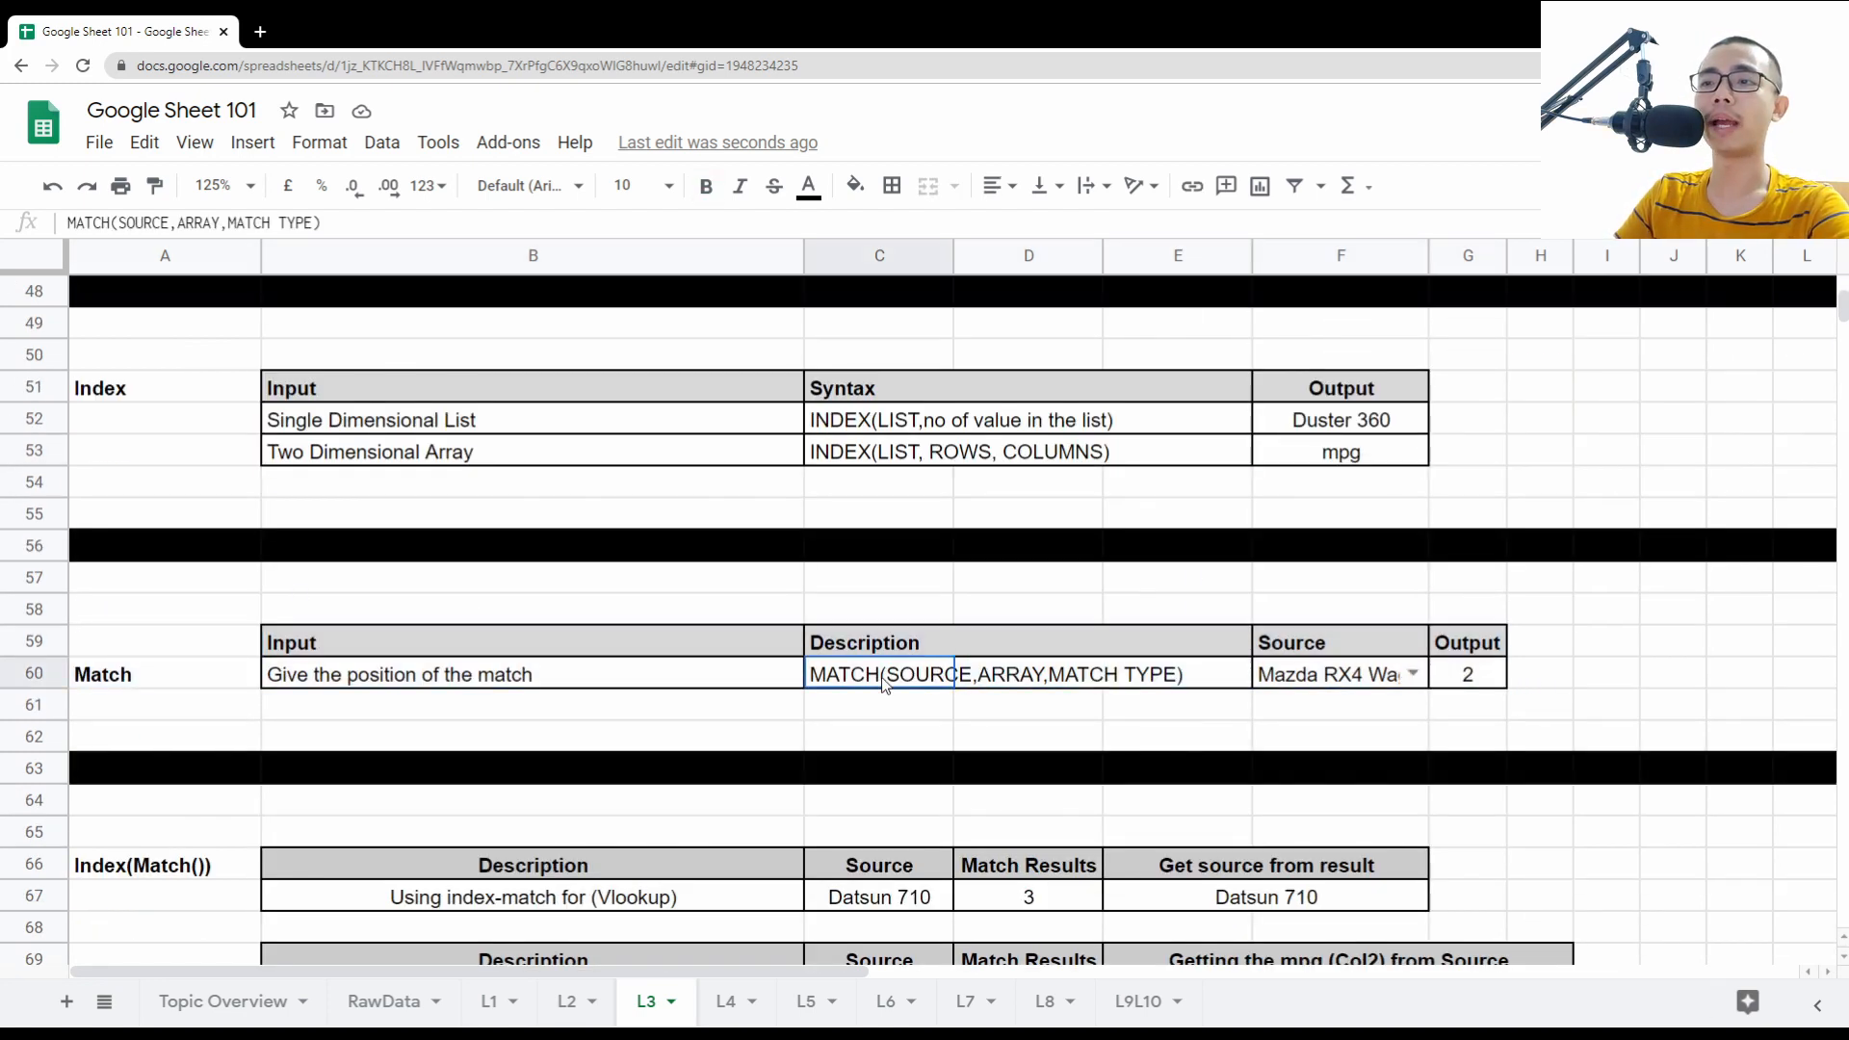
double_click(883, 680)
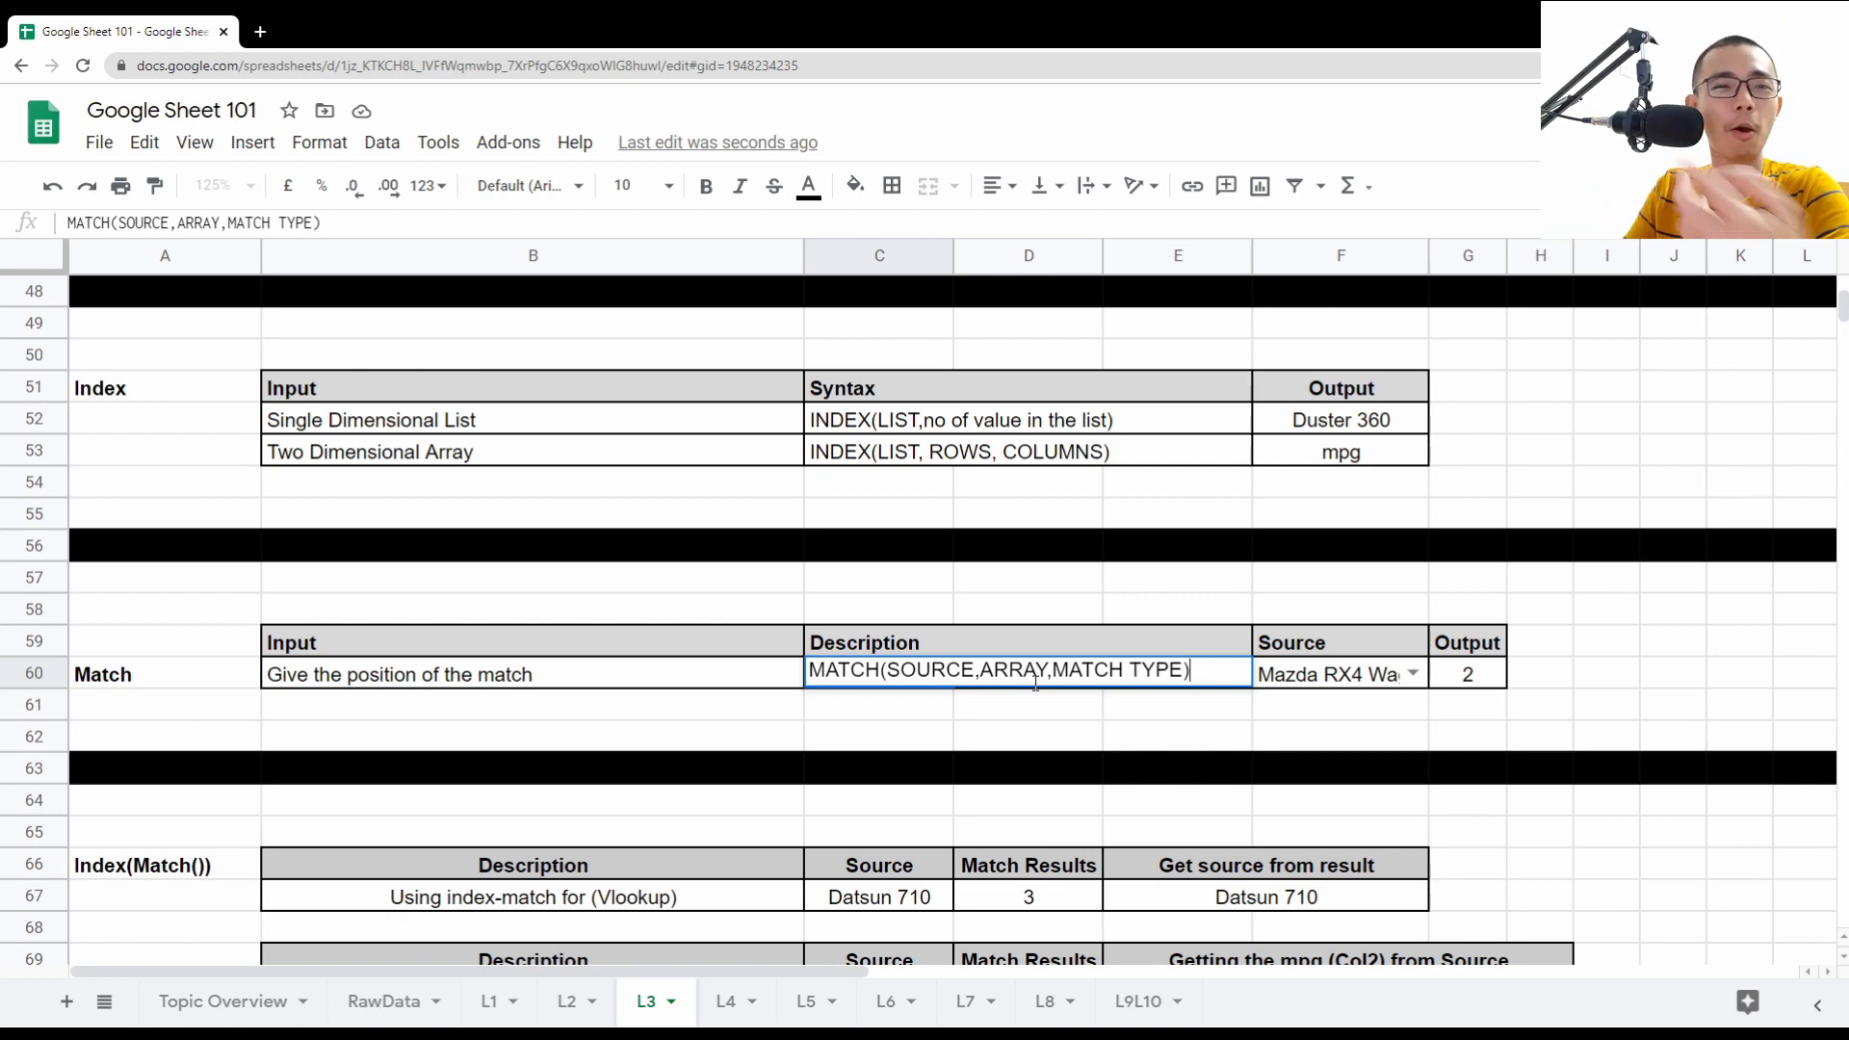
scroll(1568, 605, "up", 3)
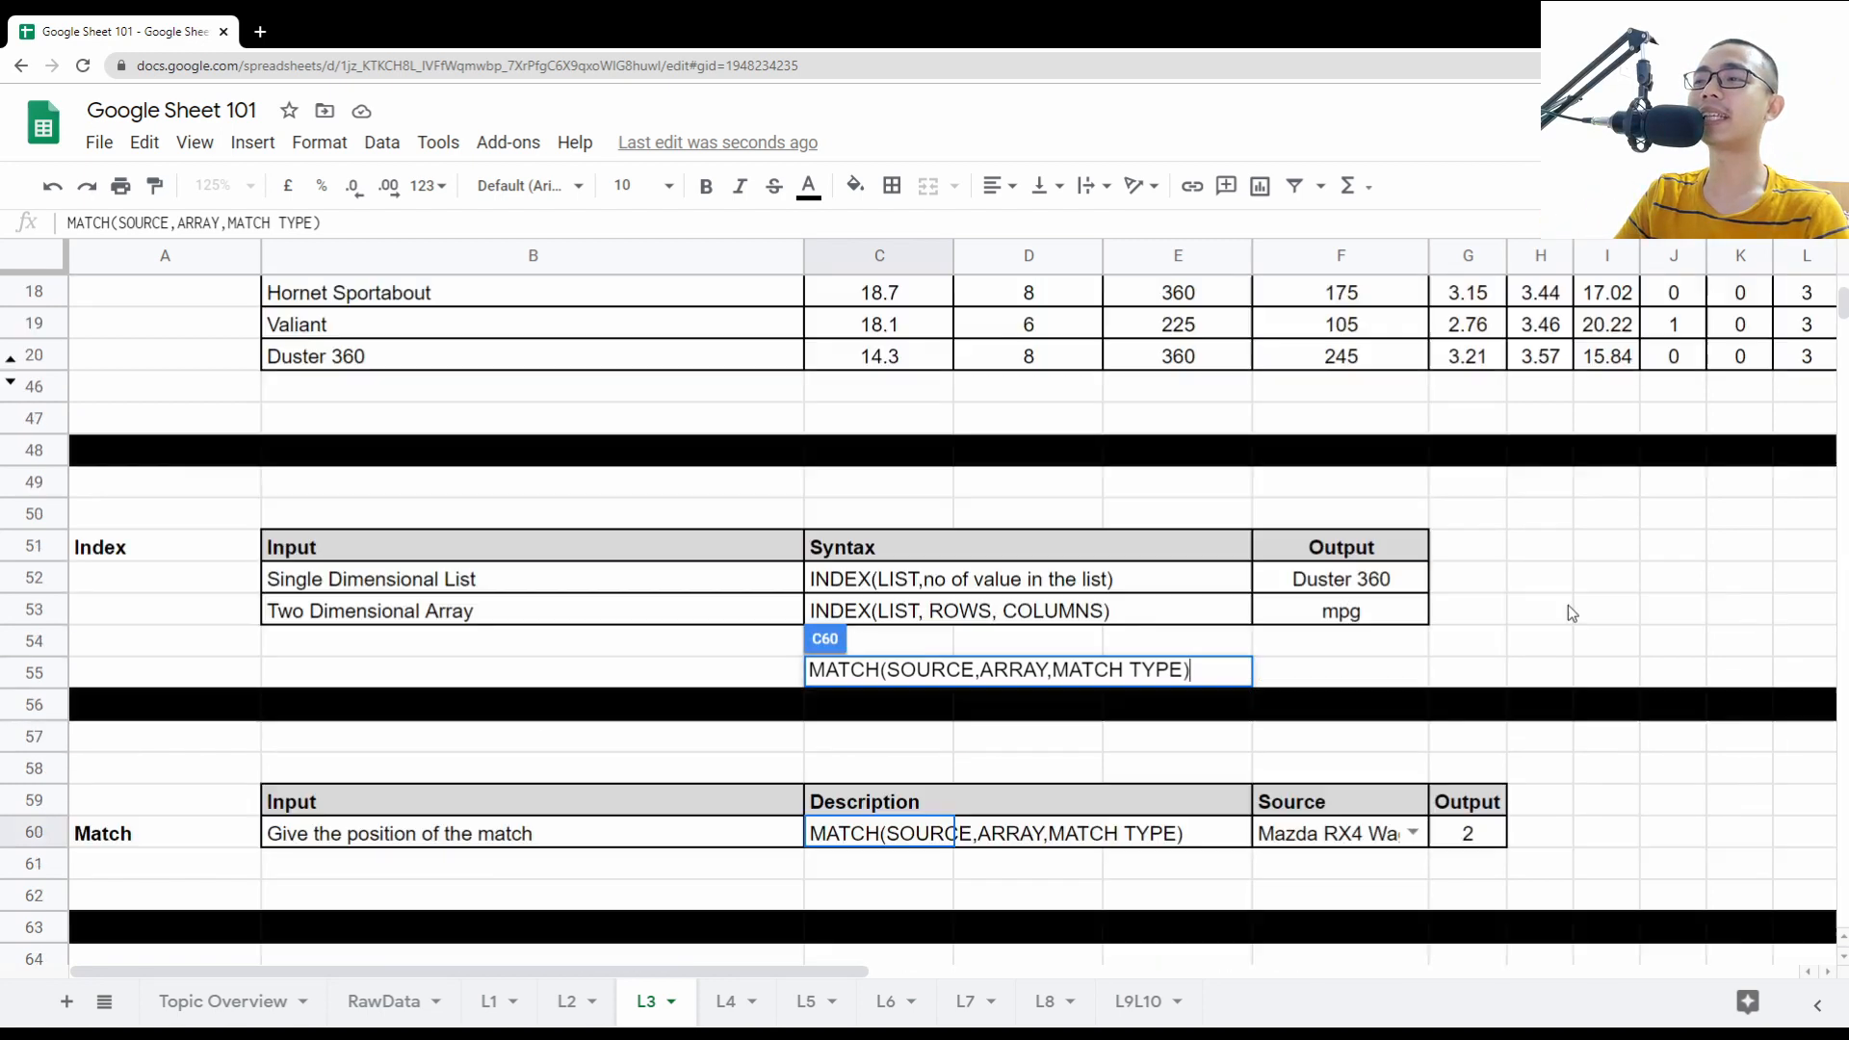
left_click(1361, 905)
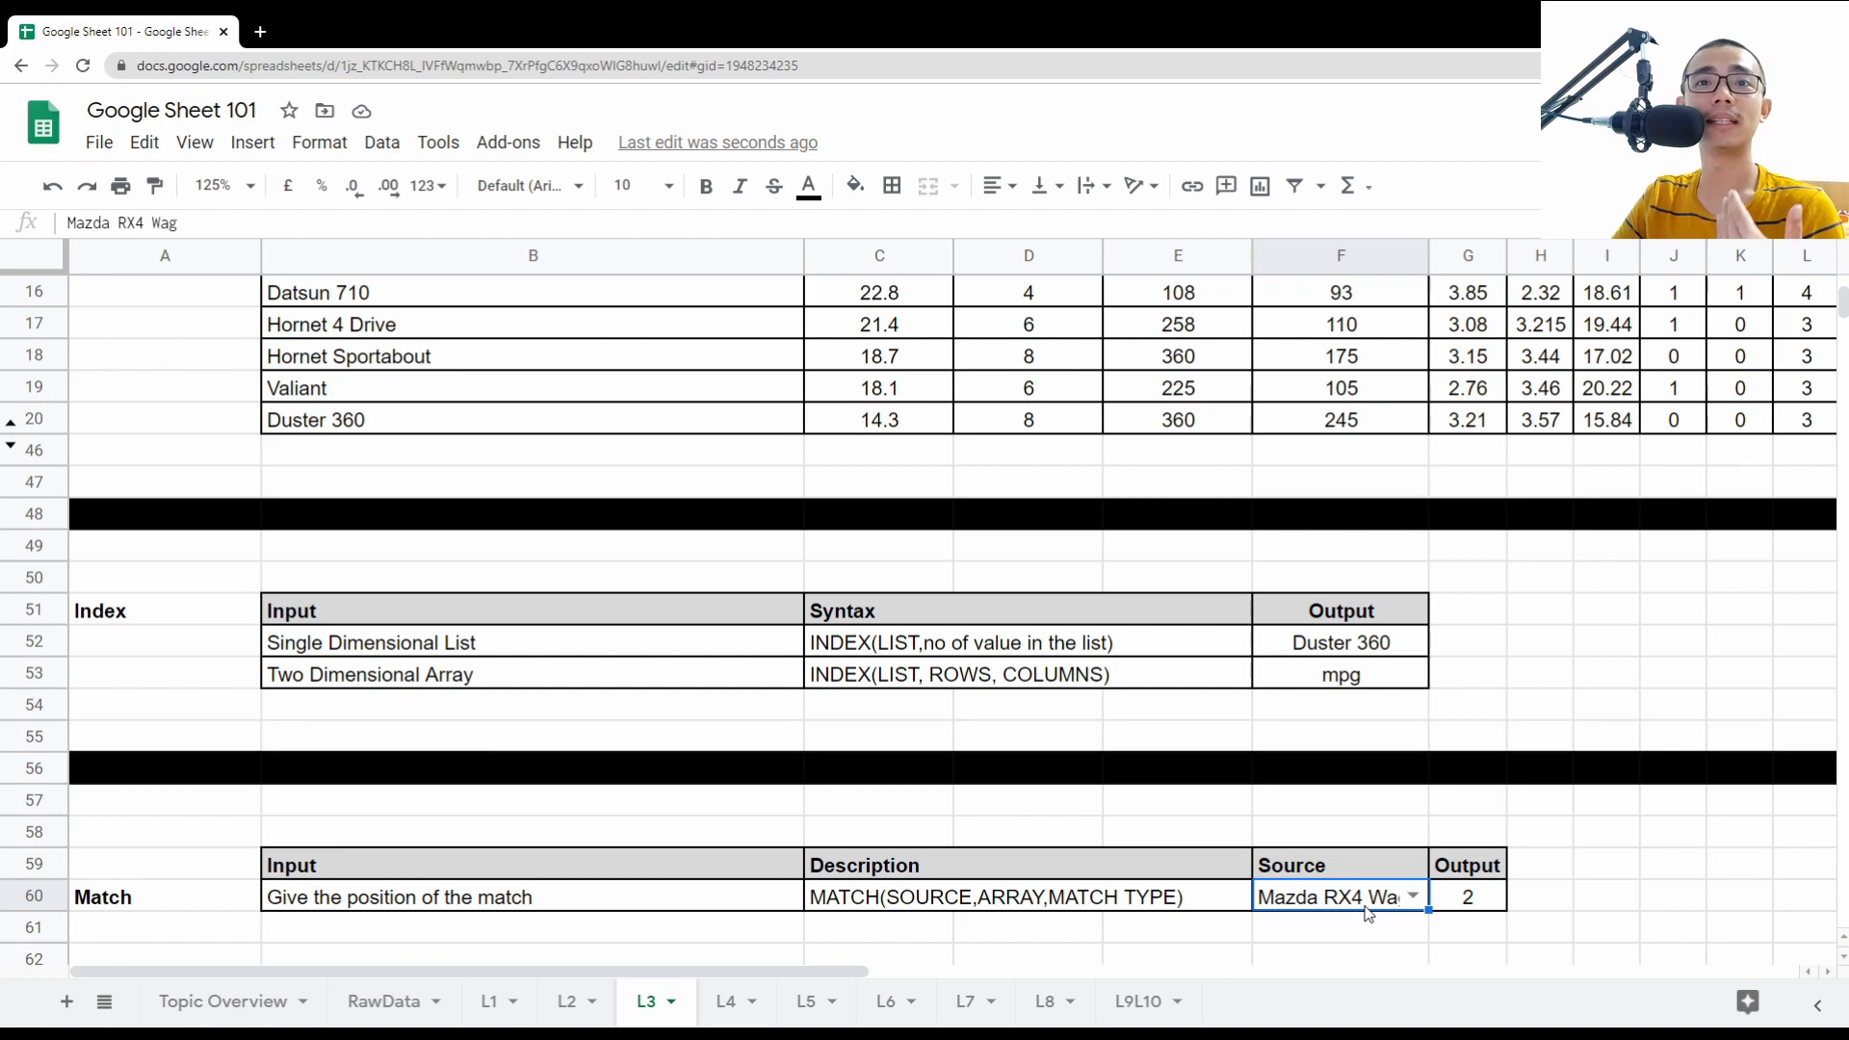
- Open the MATCH formula in G60 and examine its search key argument F60
left_click(1473, 910)
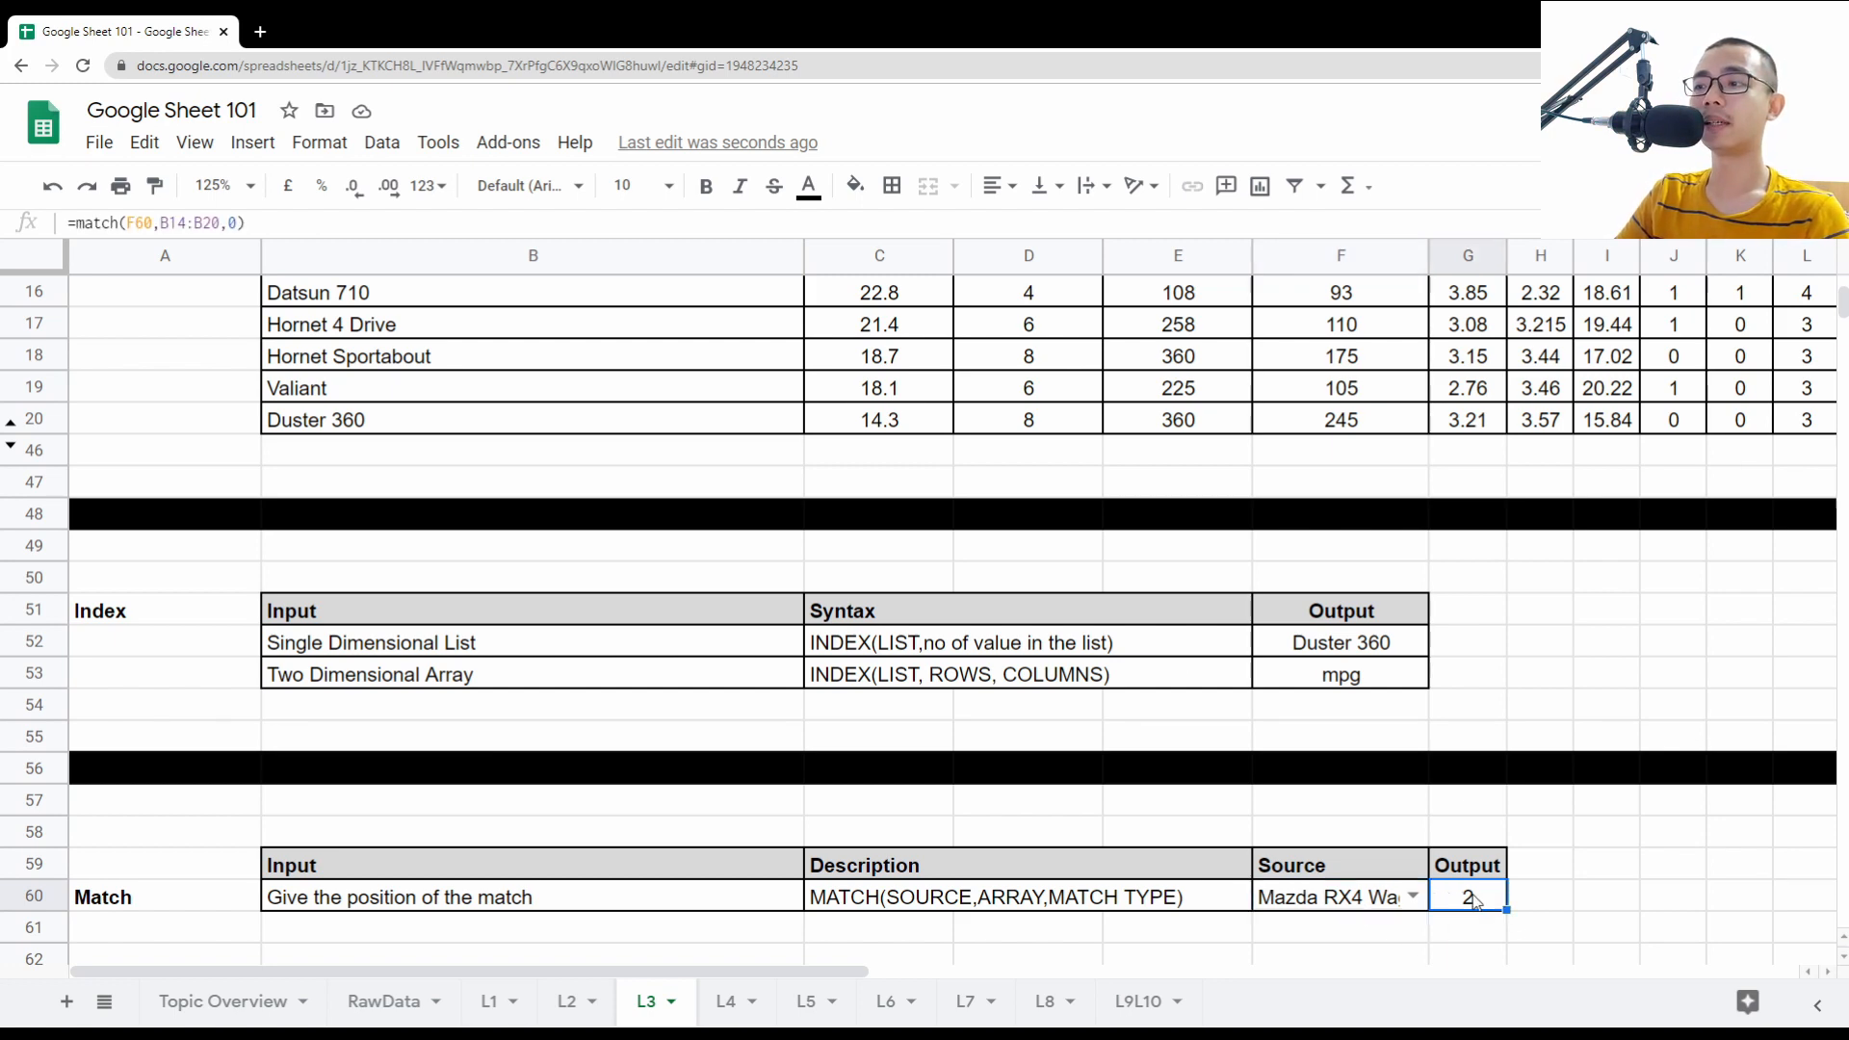
double_click(1476, 897)
left_click(1514, 895)
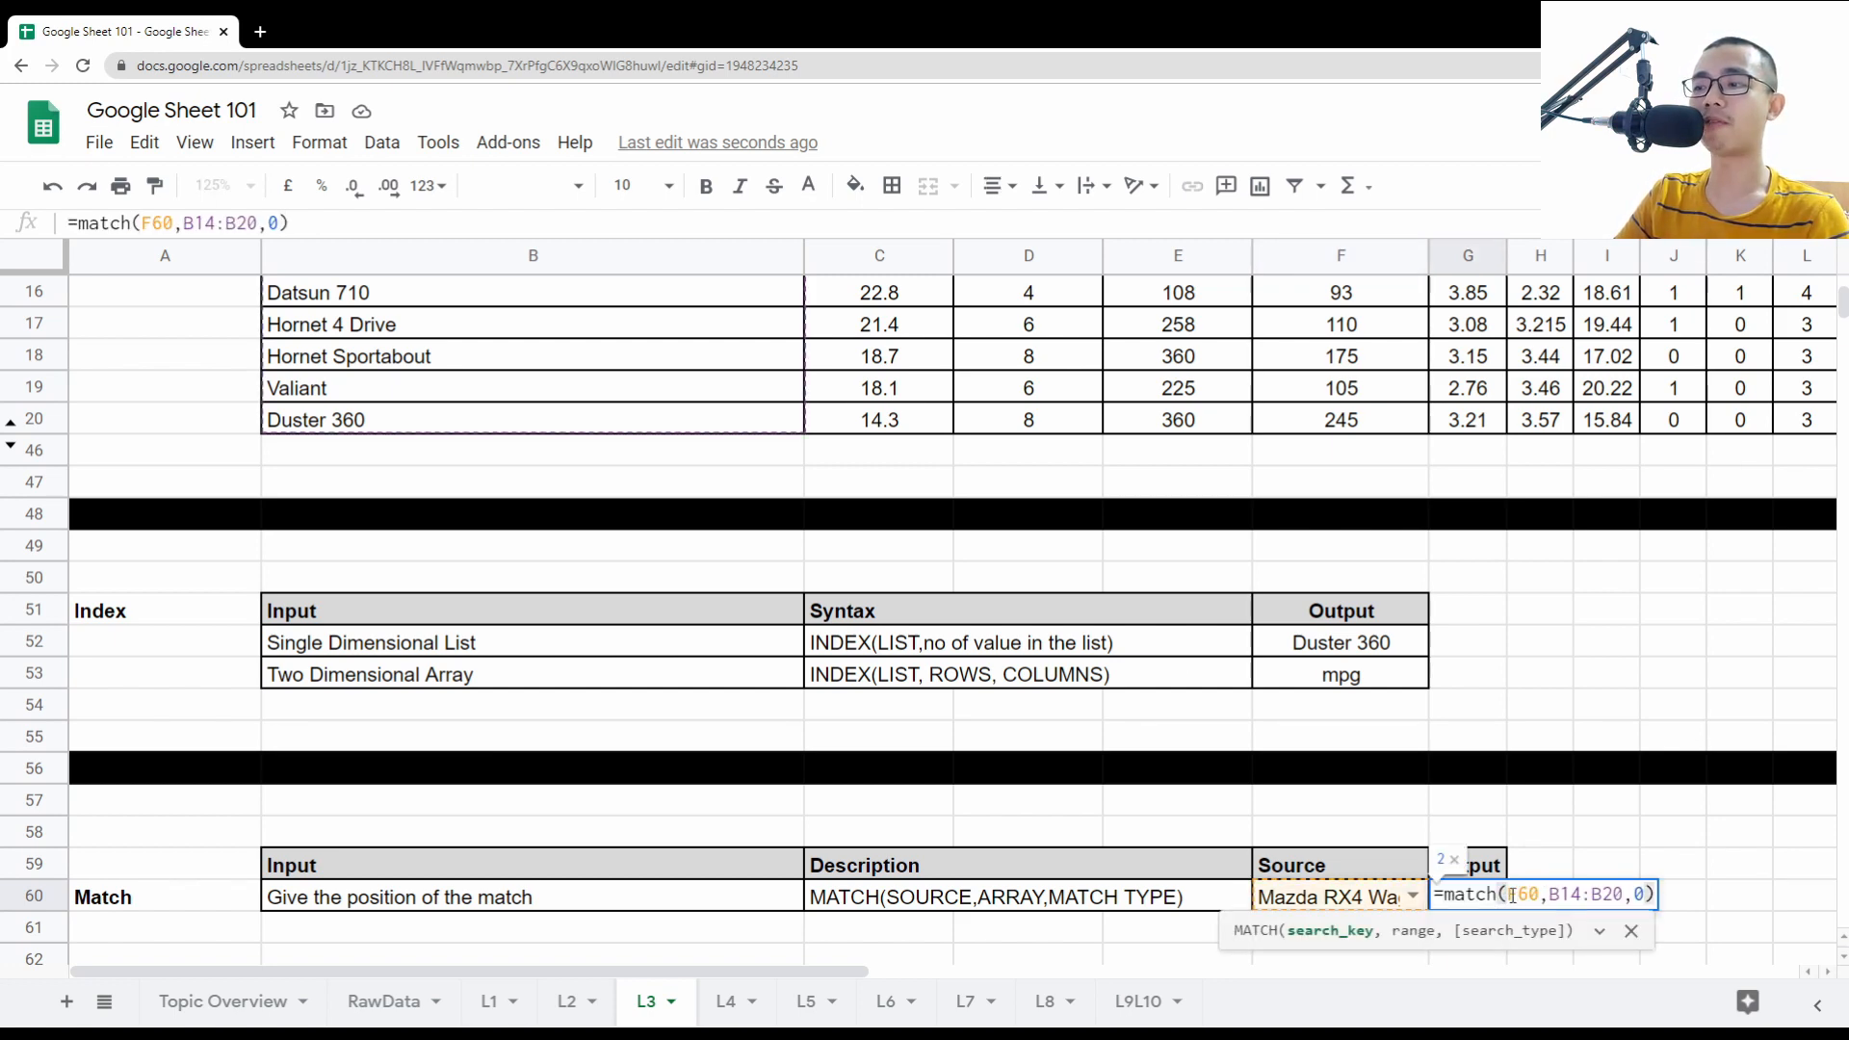
double_click(1523, 895)
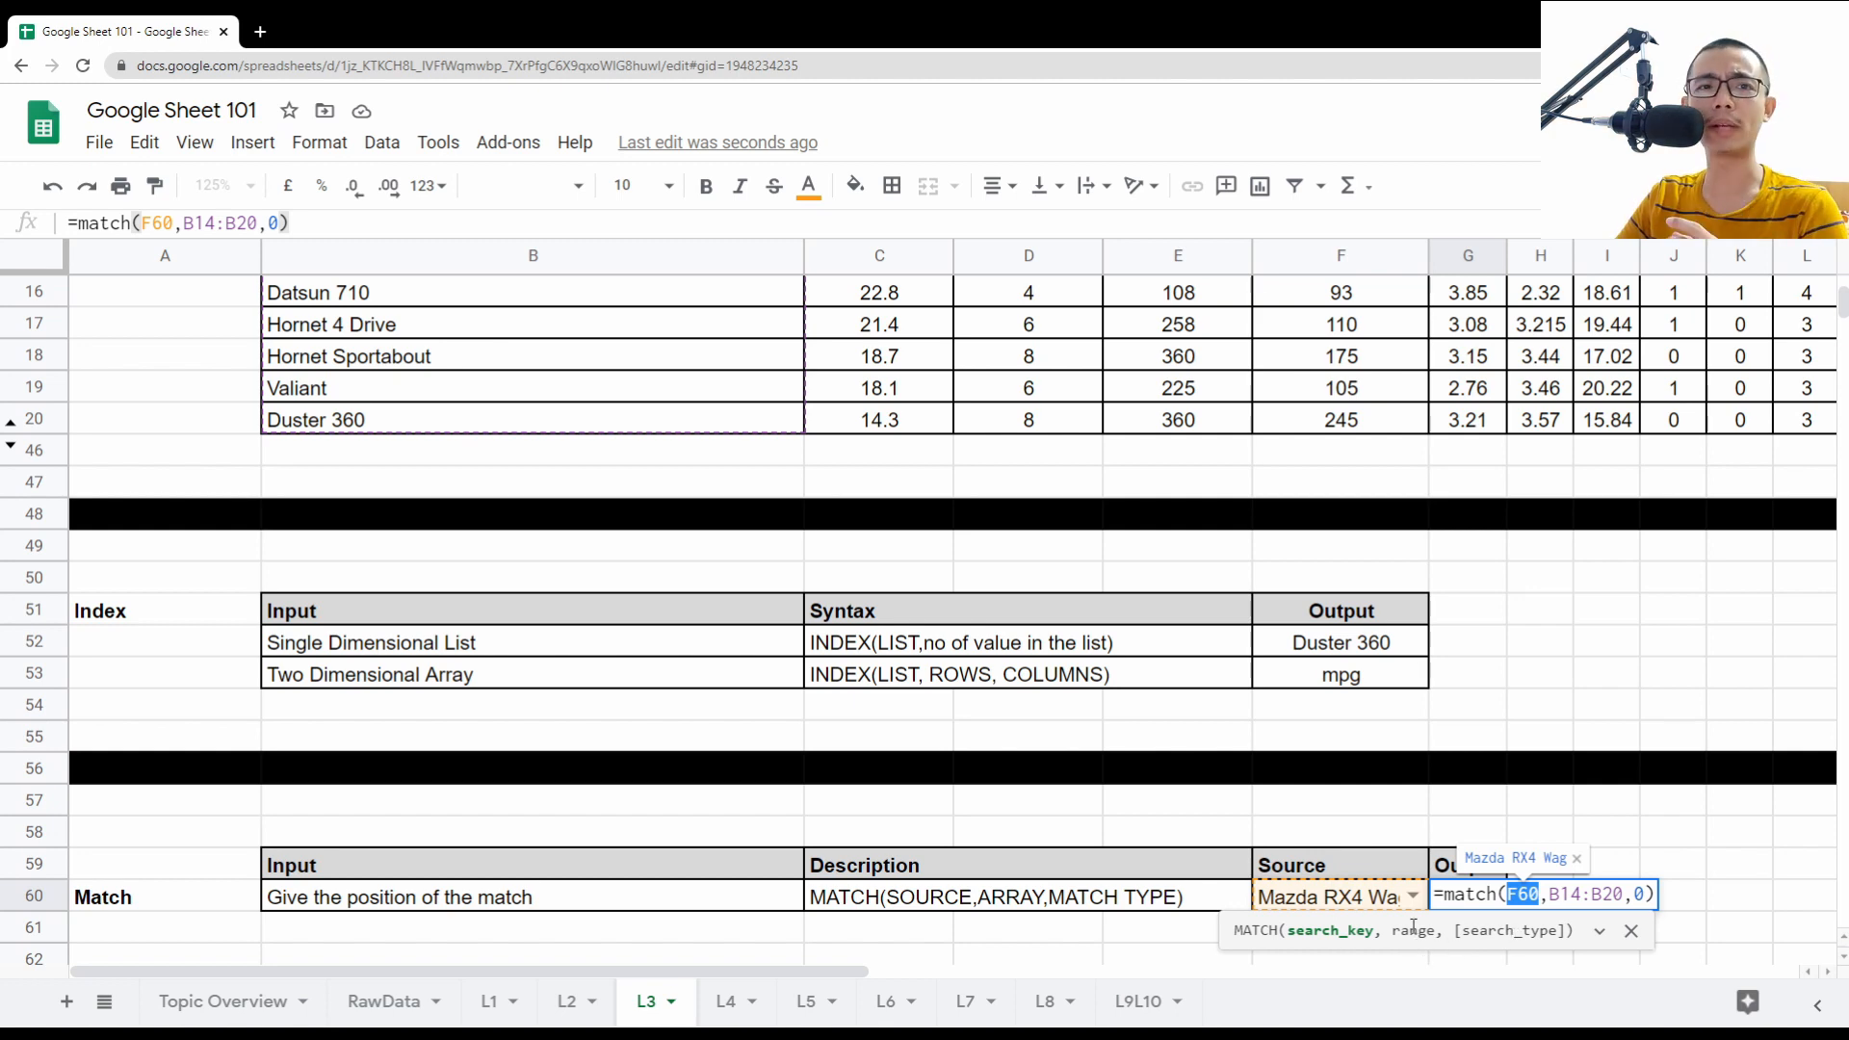
- Expand the MATCH function help and read the search_type description, highlighting the sentence about search type 0
scroll(1017, 773, "up", 3)
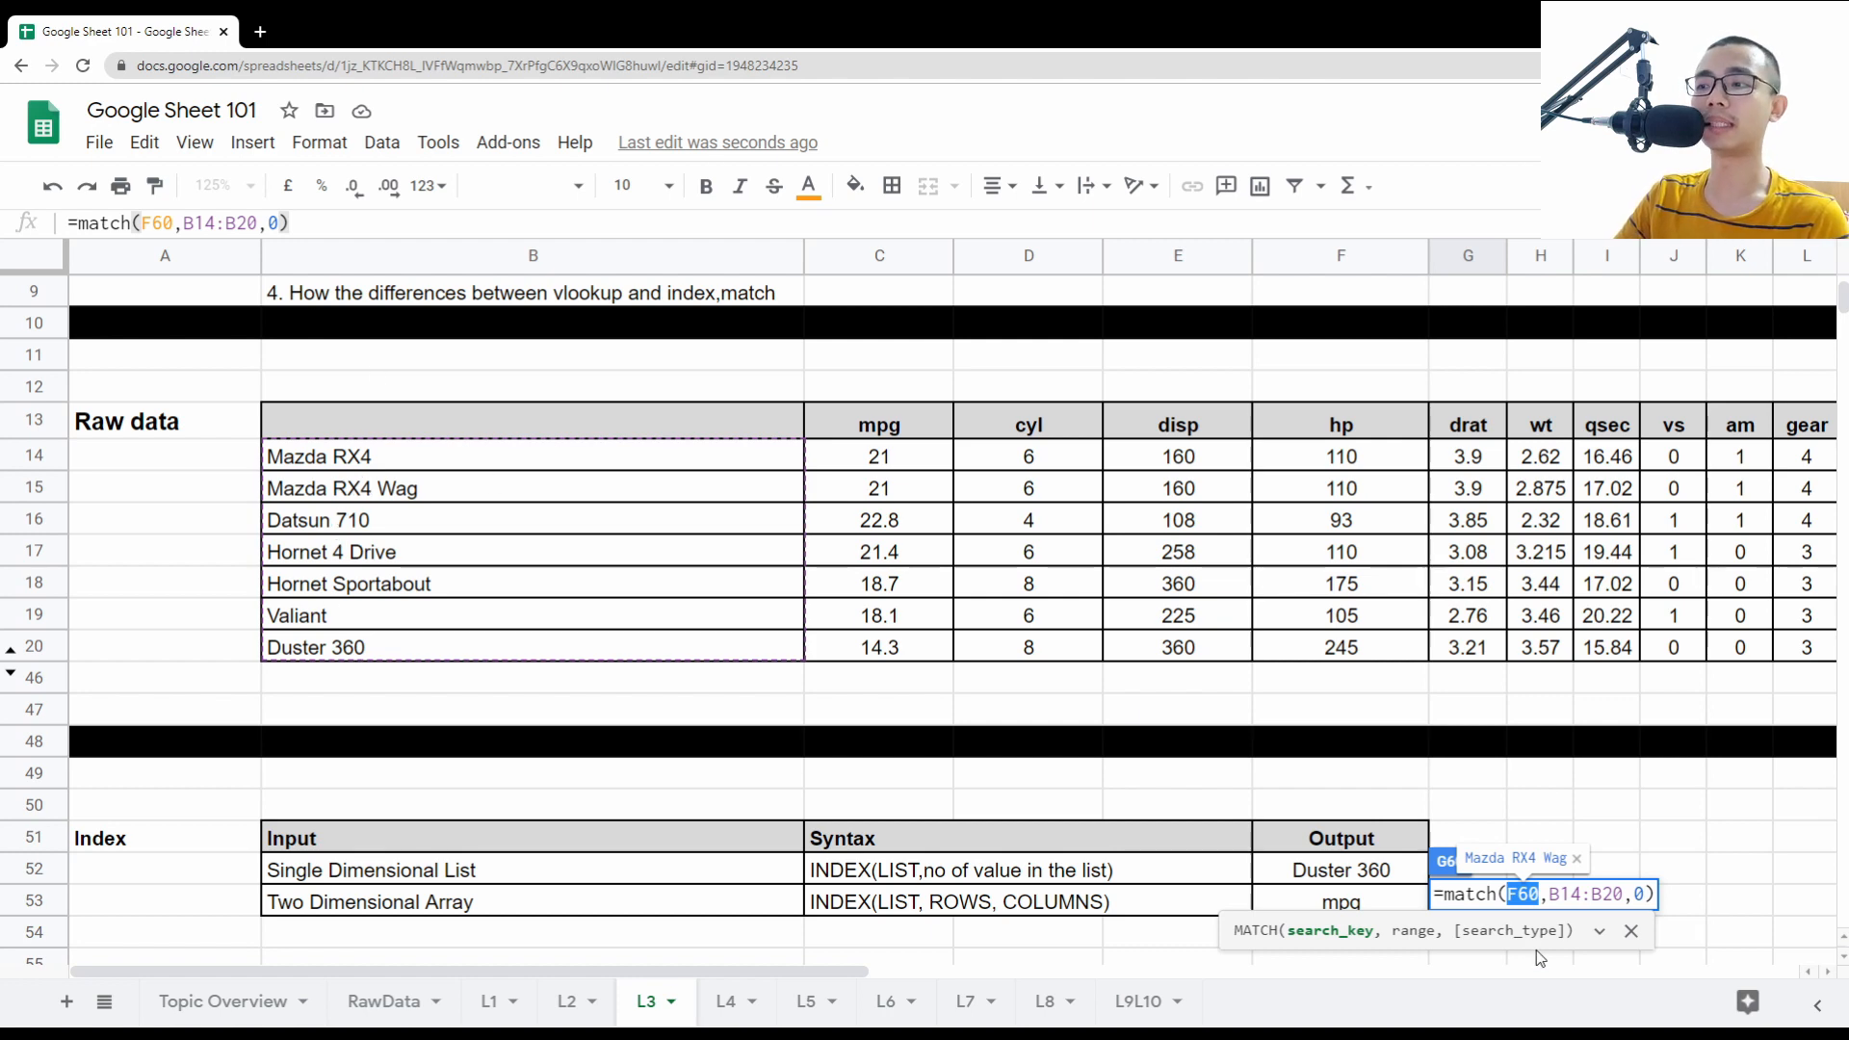
left_click(1593, 932)
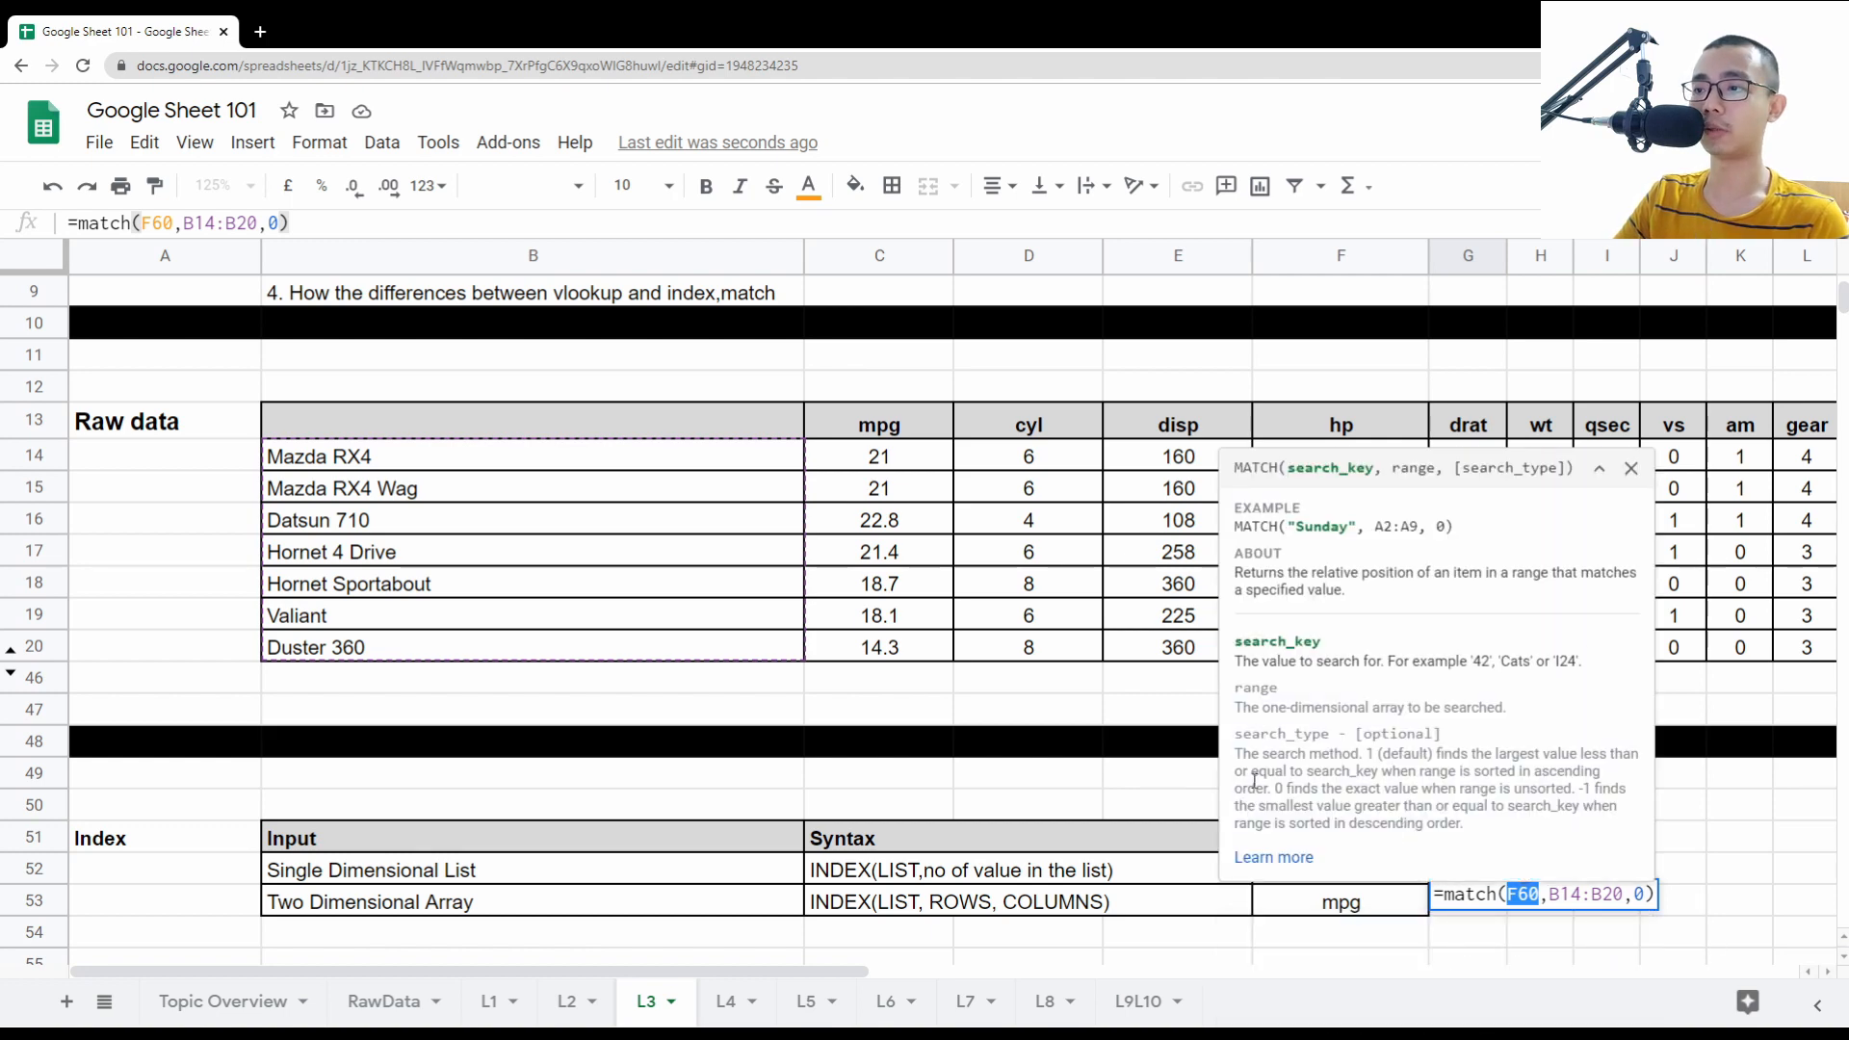
left_click_drag(1246, 748, 1505, 770)
left_click_drag(1274, 787, 1444, 790)
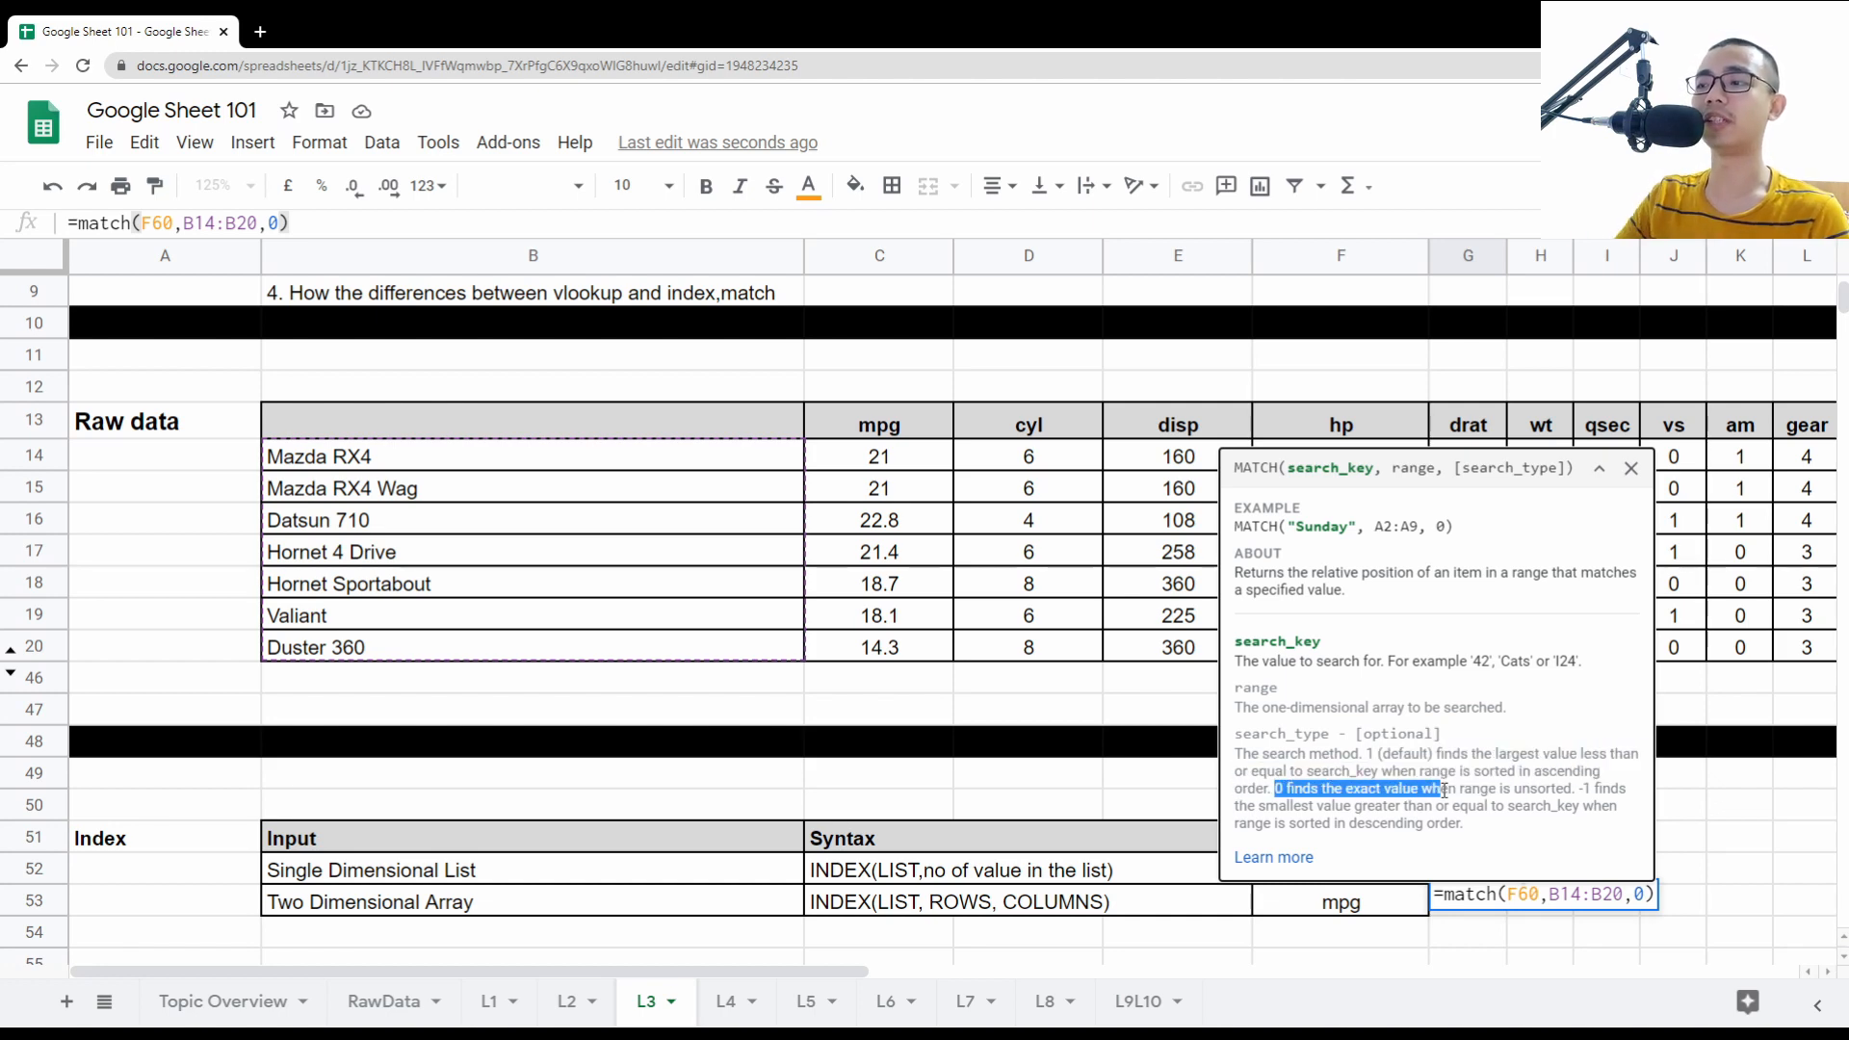
left_click_drag(1572, 787, 1273, 785)
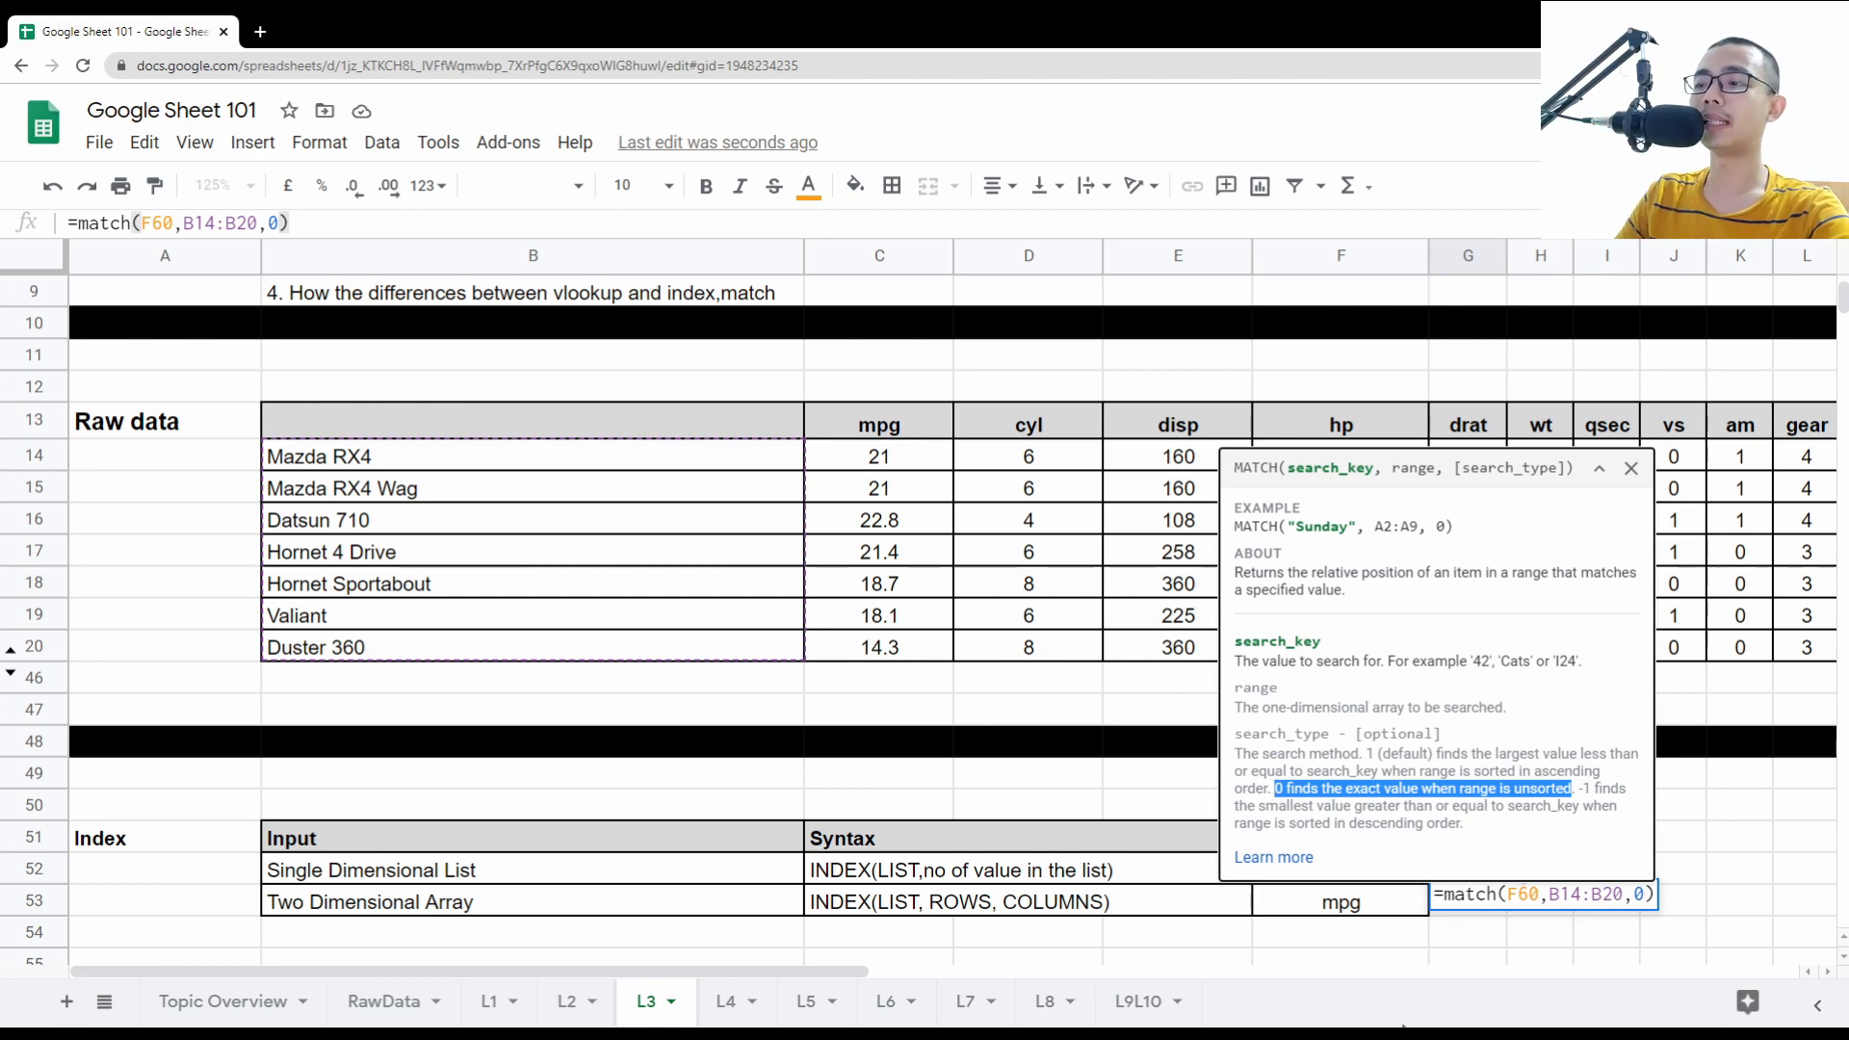
- Examine the range argument B14:B20 of the MATCH formula in G60, and close the formula without editing it
left_click(1494, 897)
left_click(1538, 895)
left_click(1549, 896)
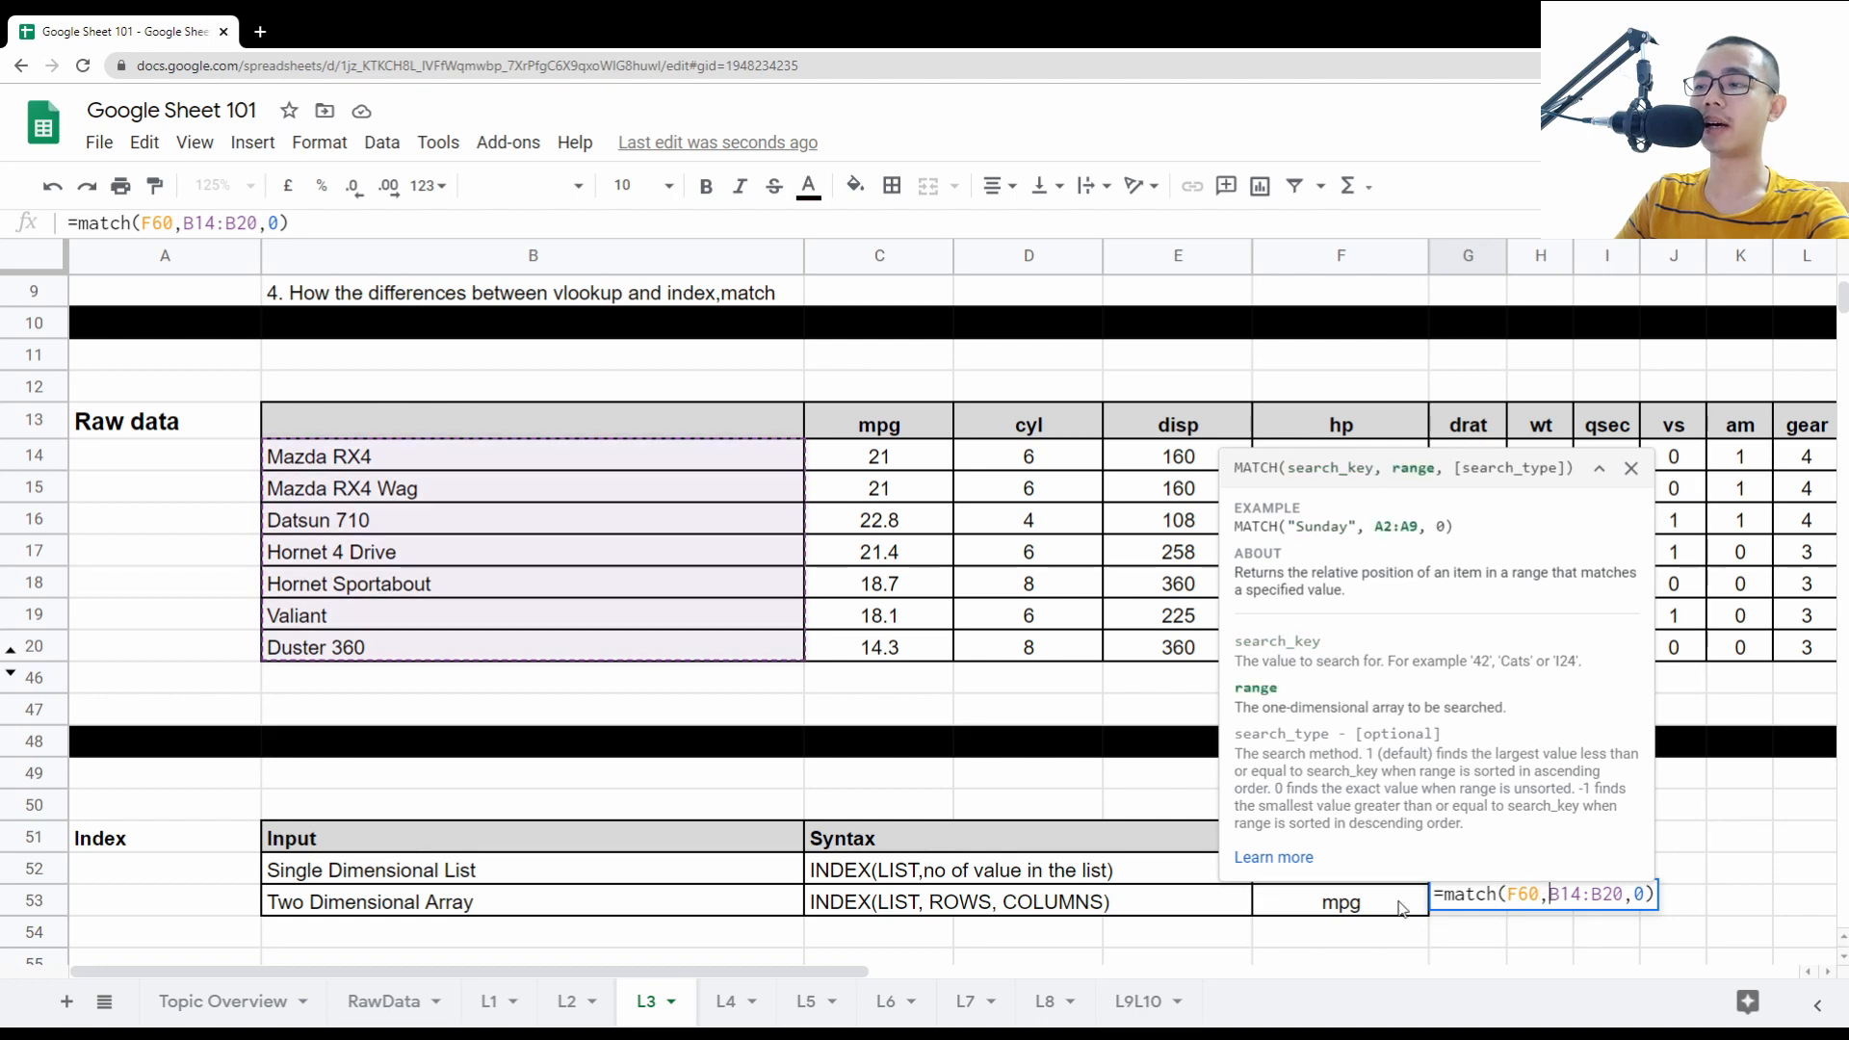
left_click_drag(1549, 895, 1625, 896)
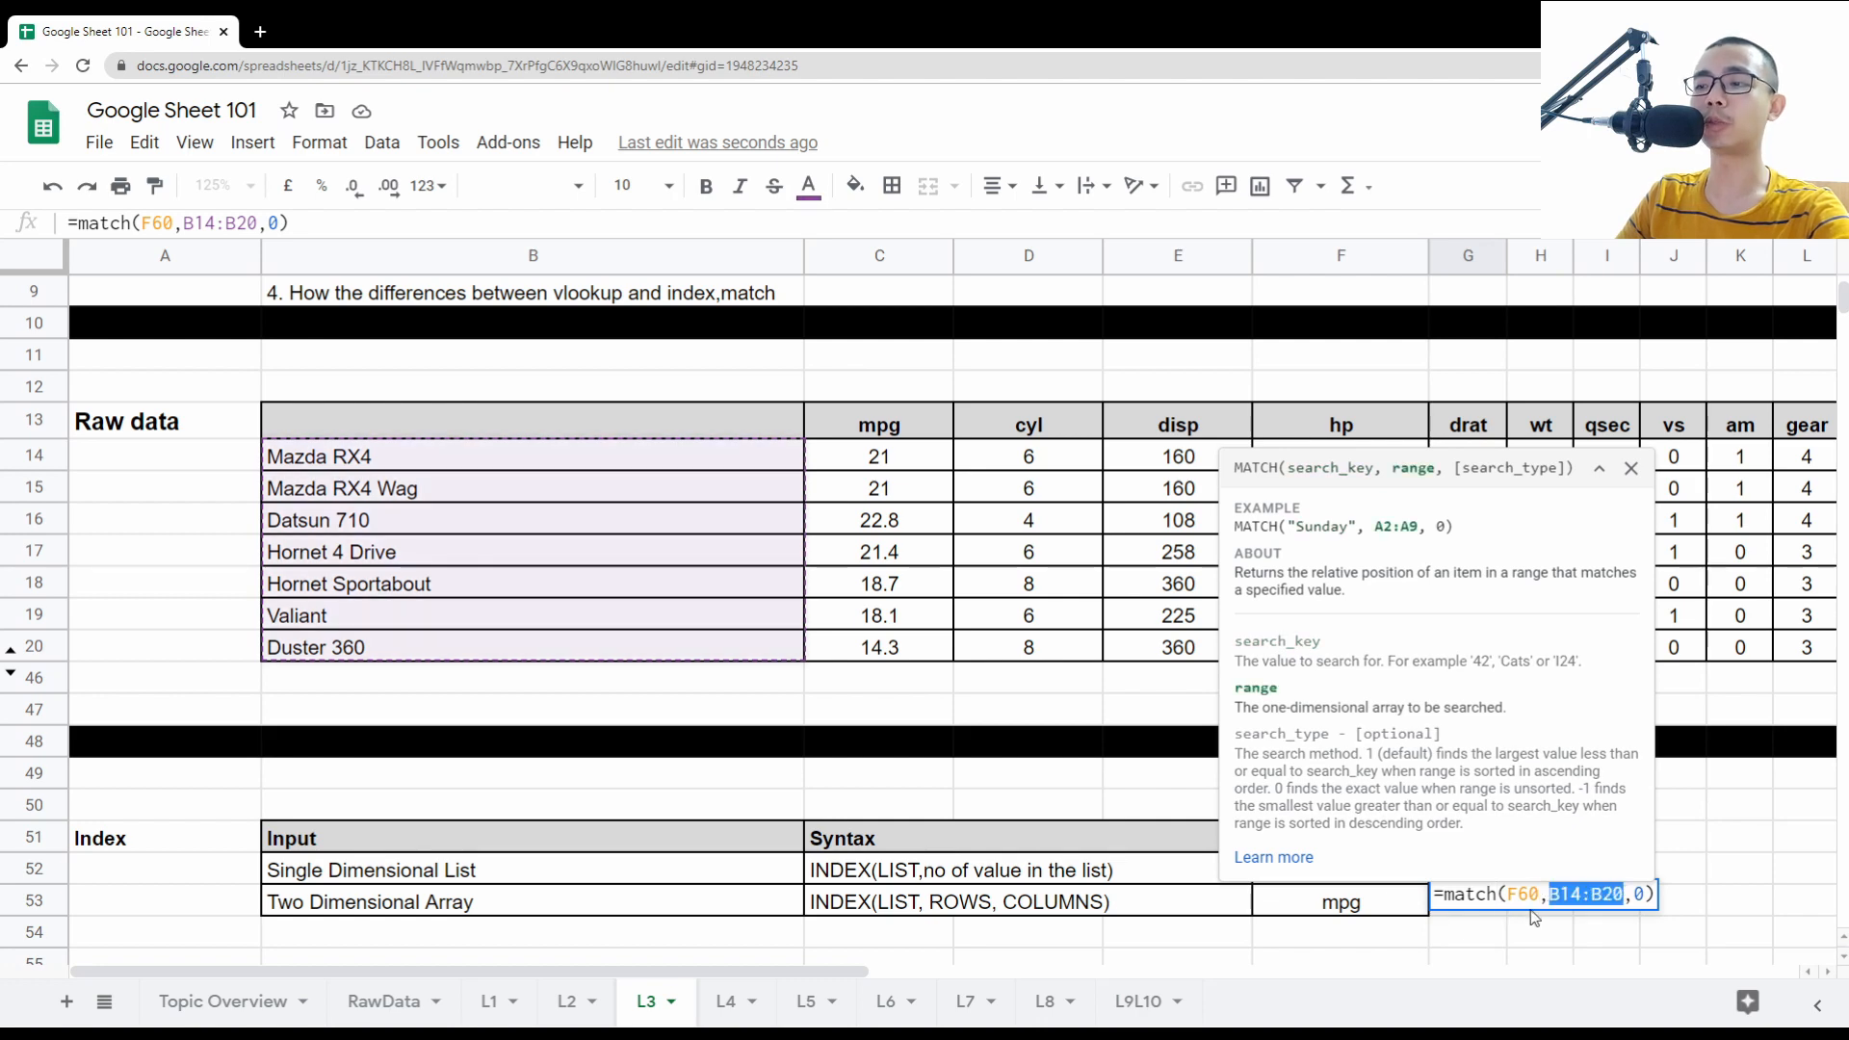
key("Return")
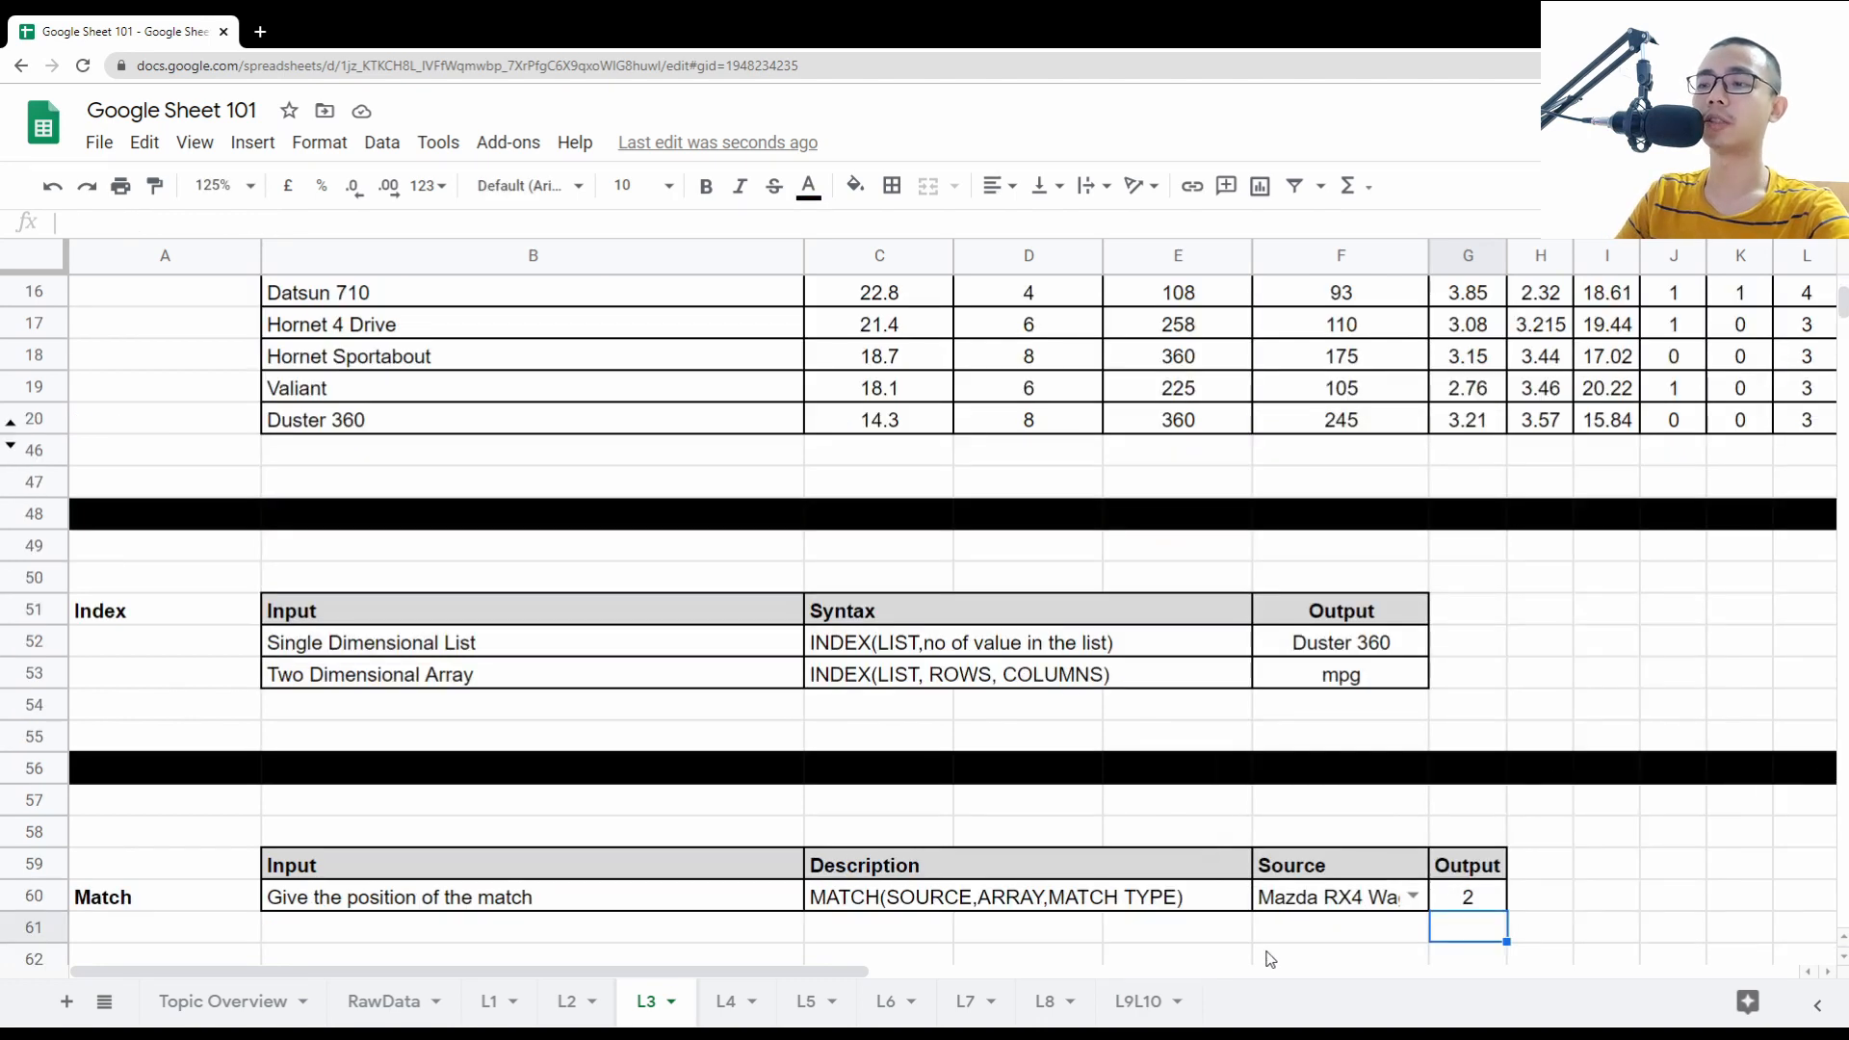
- Compare the source value in F60 with the car names in B14 and B15 to trace its position in the list
left_click(1327, 898)
scroll(1314, 895, "up", 2)
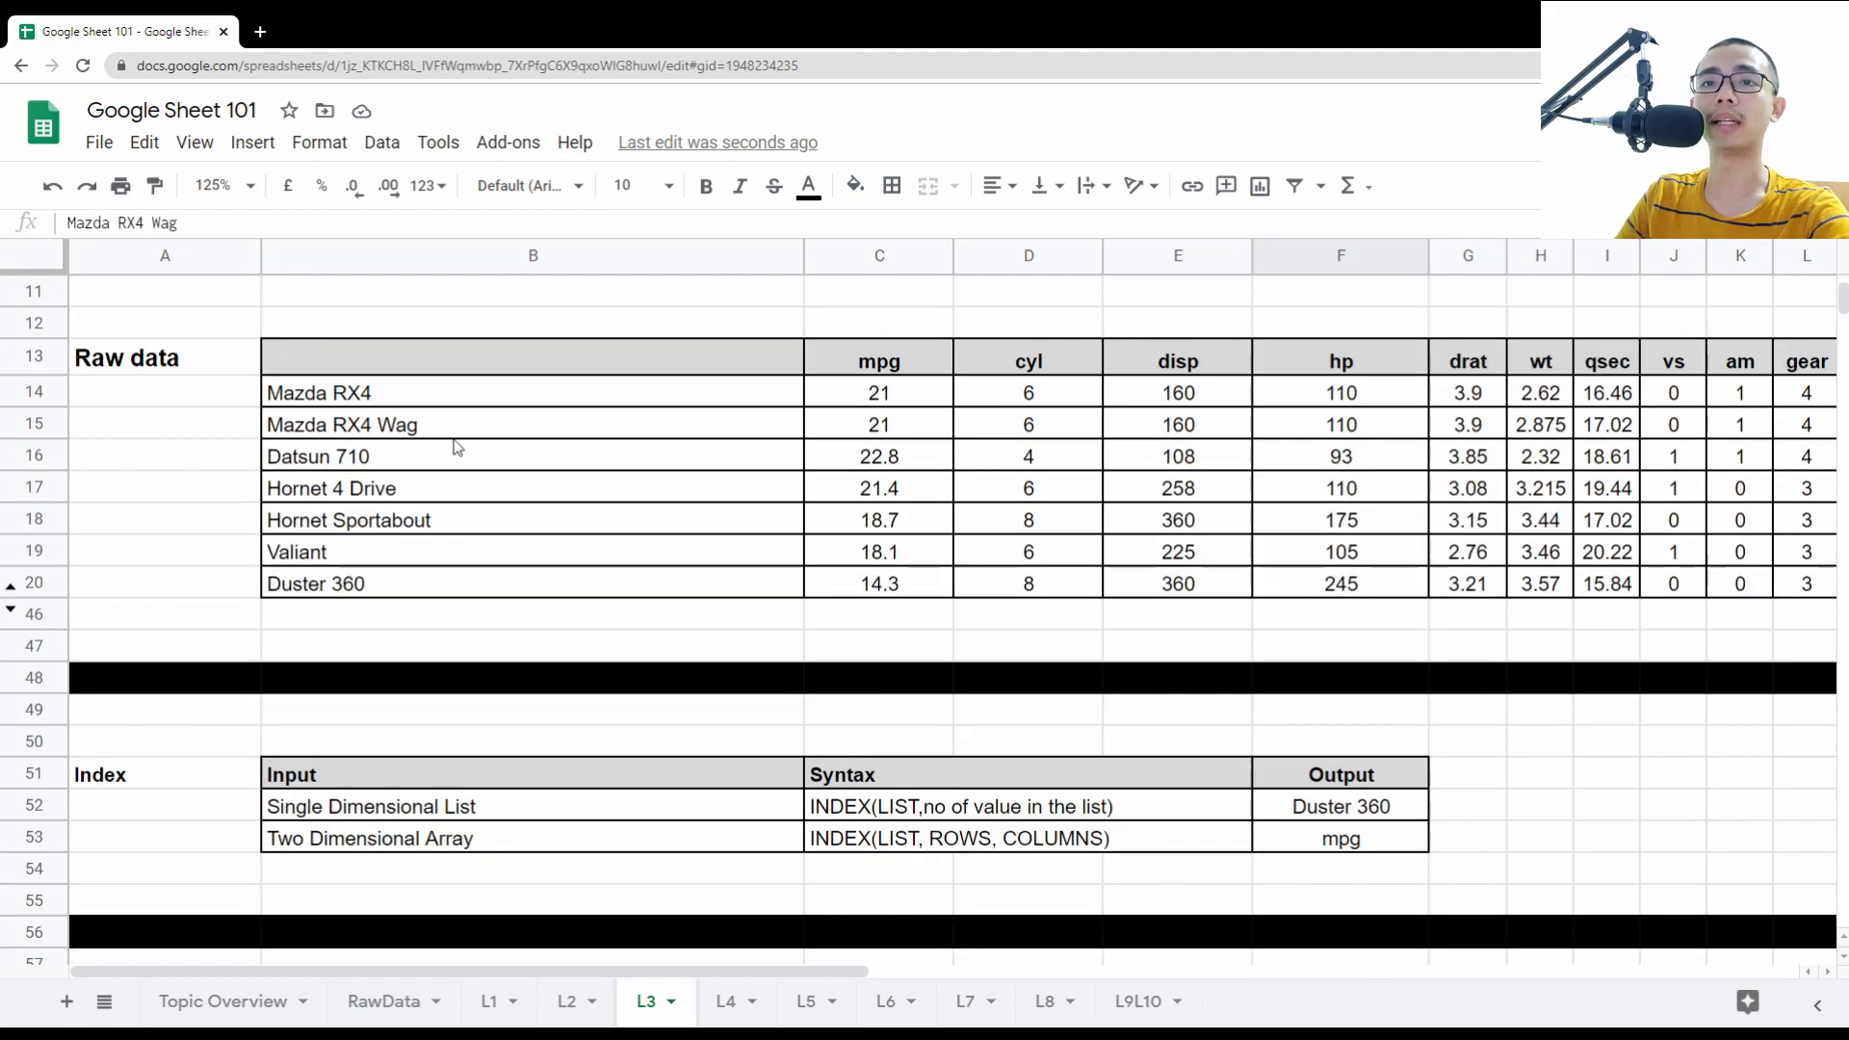
left_click(364, 395)
left_click(363, 425)
scroll(1507, 789, "down", 3)
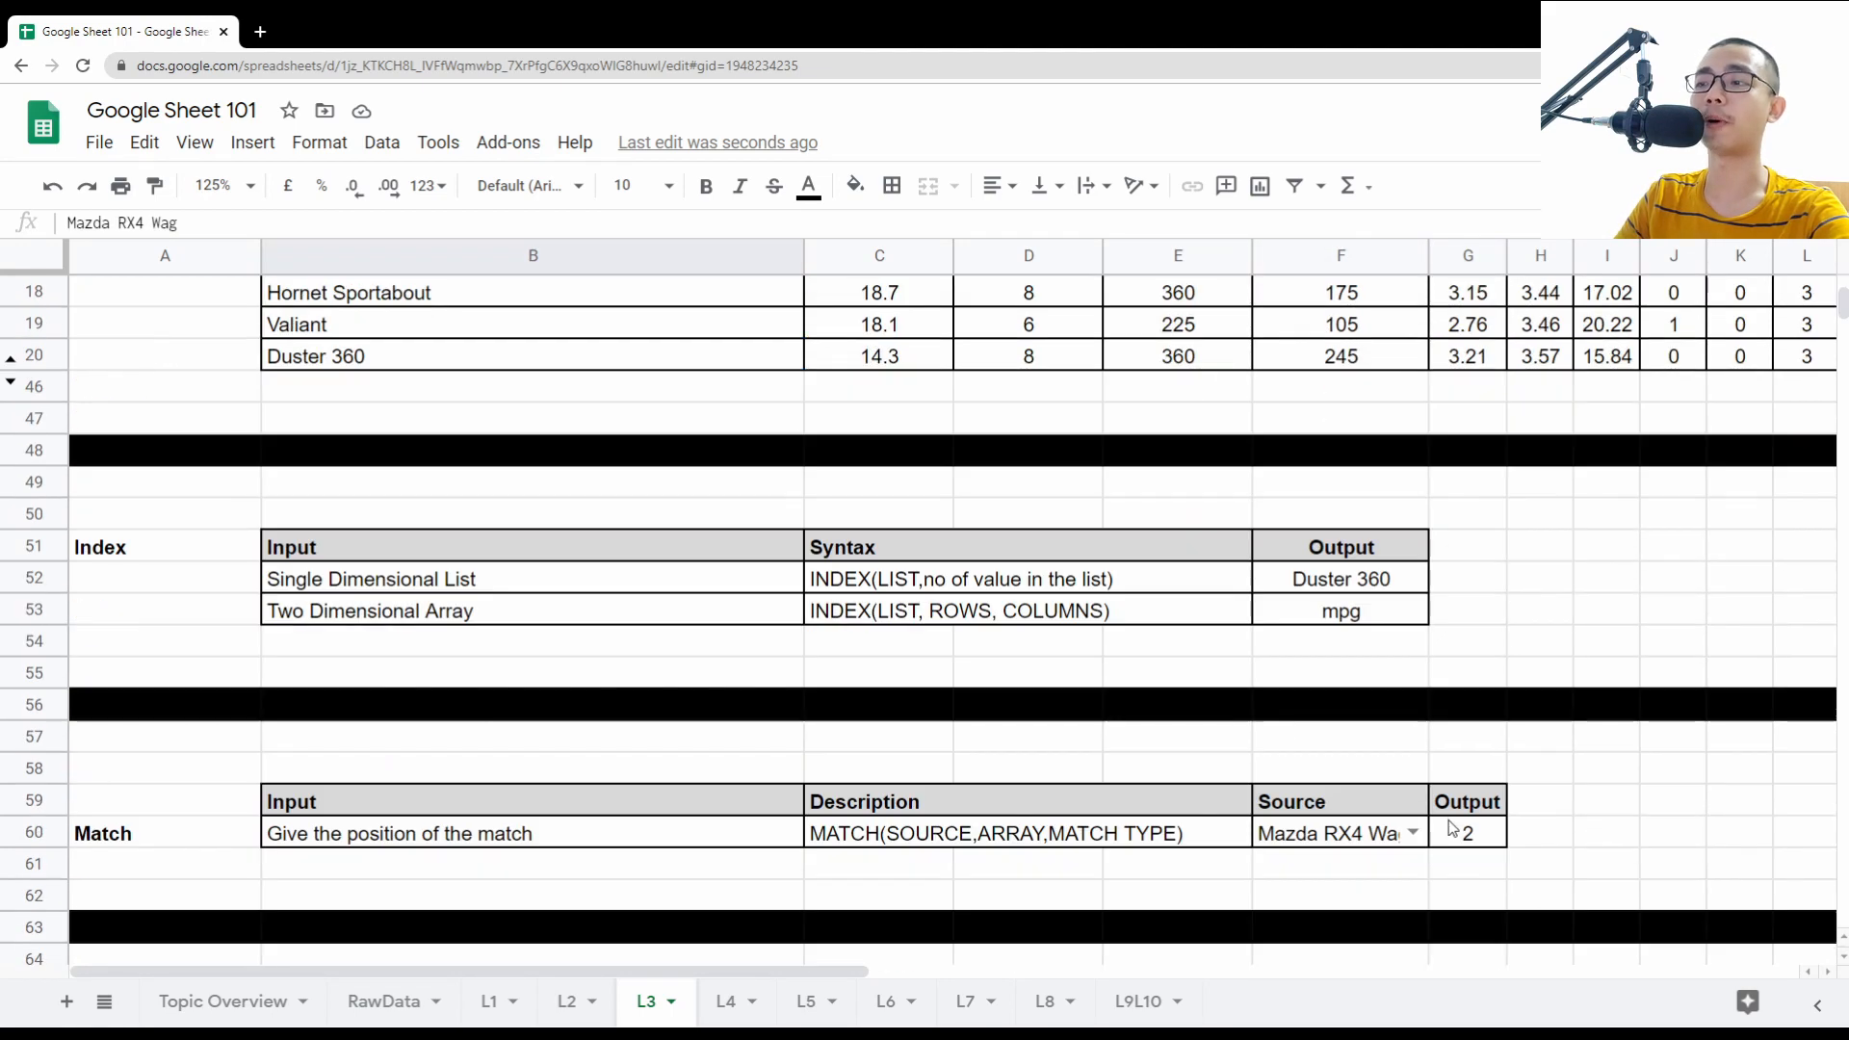
- Choose Valiant as the MATCH source in F60 and trace its position down the car names from B14 to B19
left_click(1413, 833)
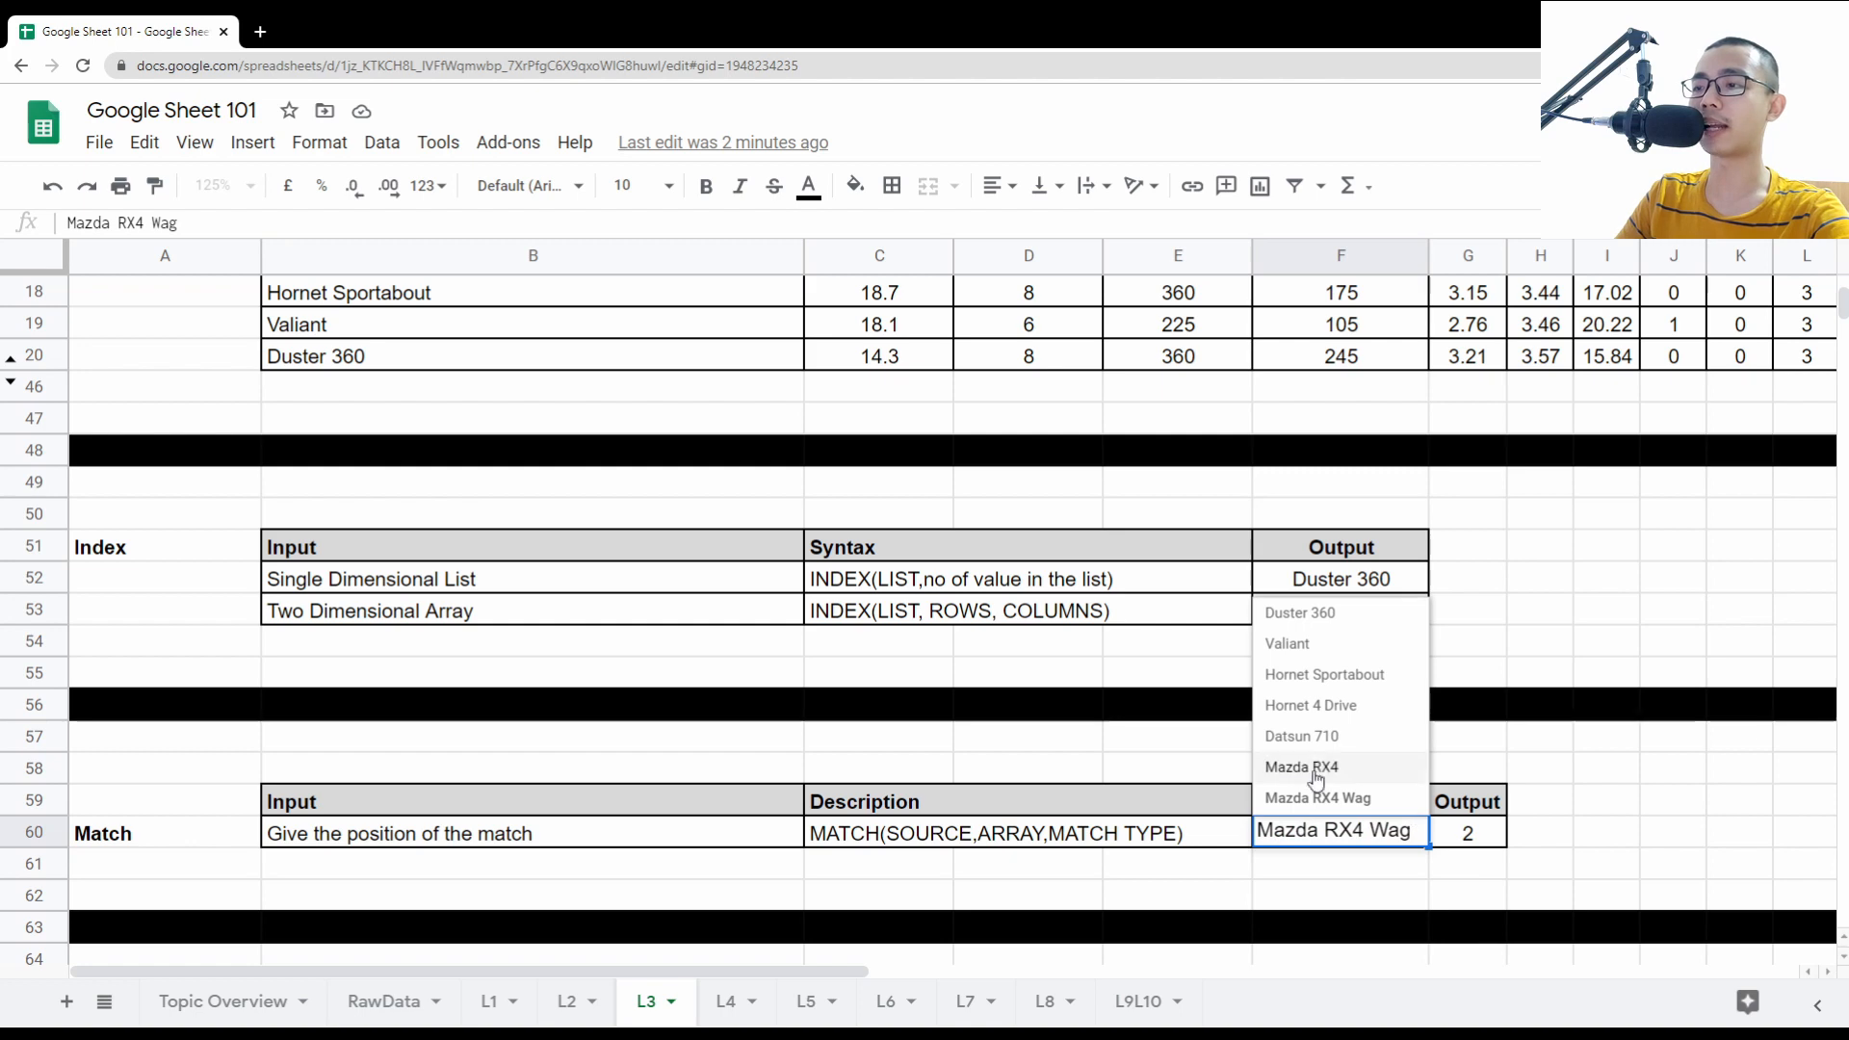
left_click(1288, 643)
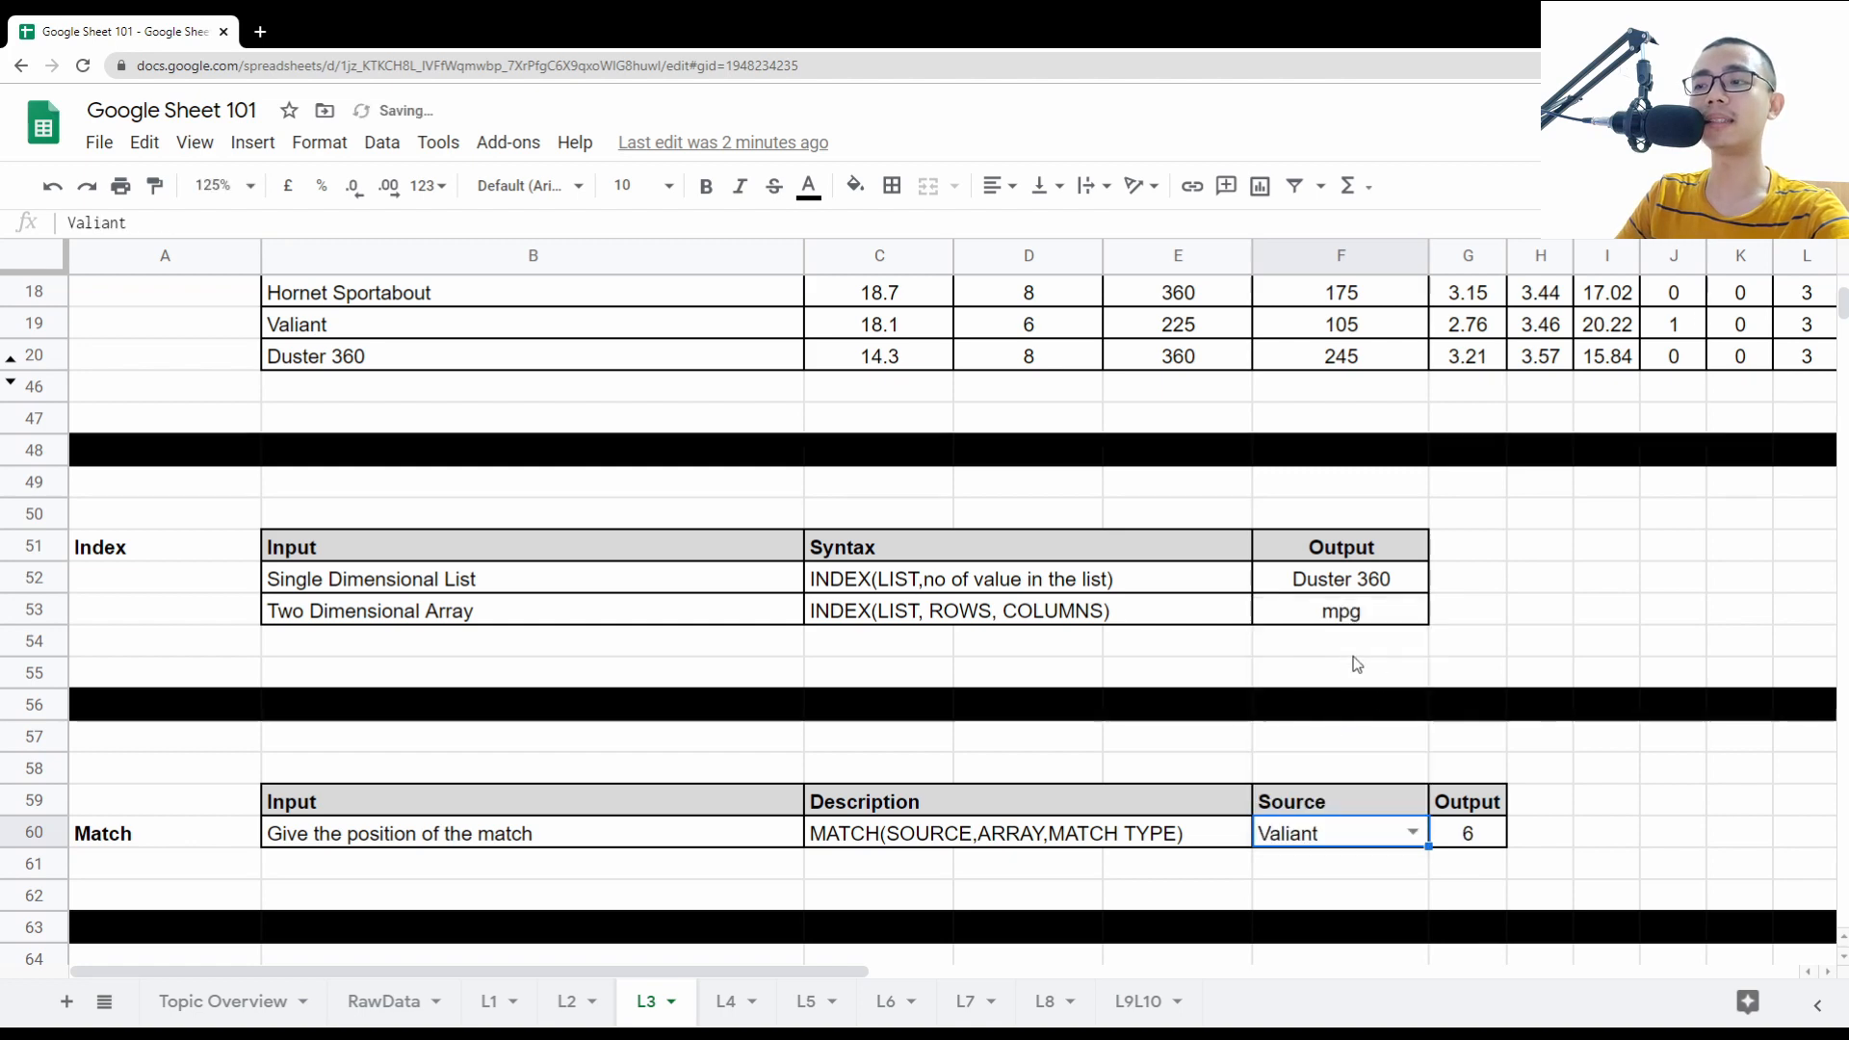
scroll(591, 539, "up", 3)
left_click(339, 421)
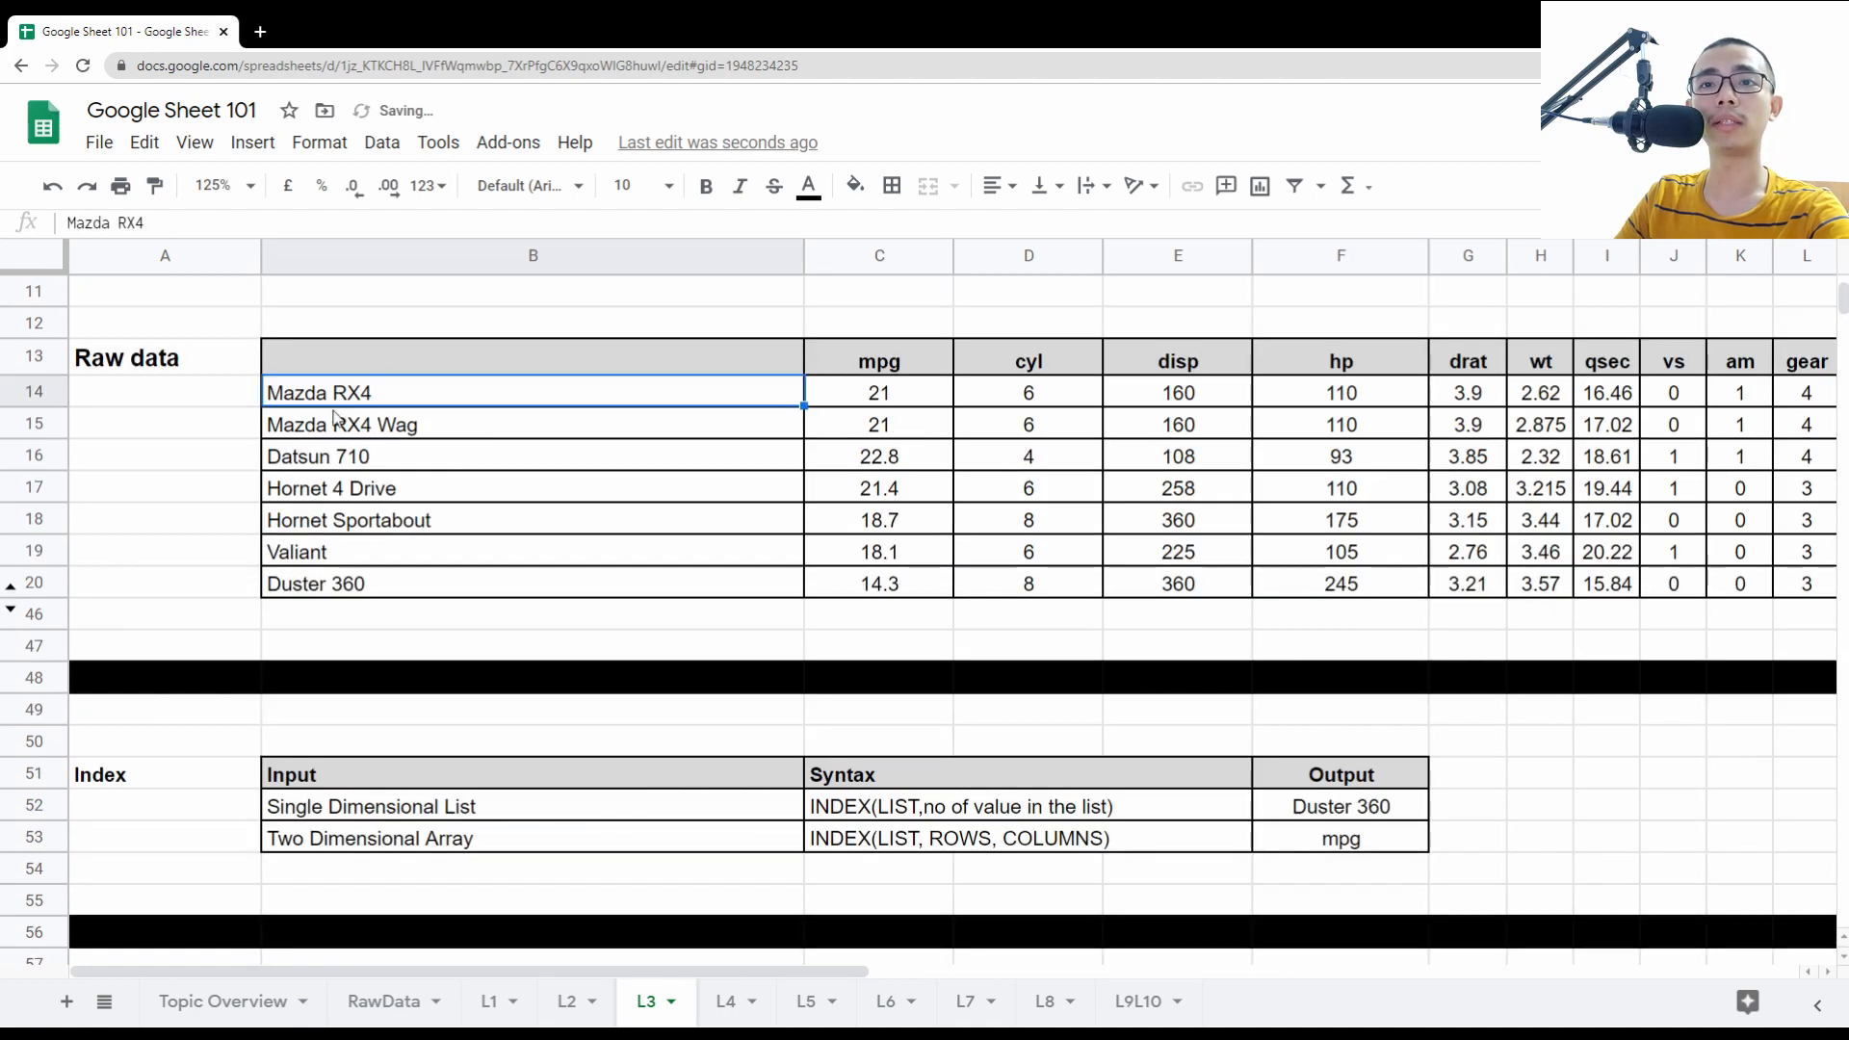
left_click(340, 460)
left_click(346, 491)
left_click(349, 520)
left_click(352, 554)
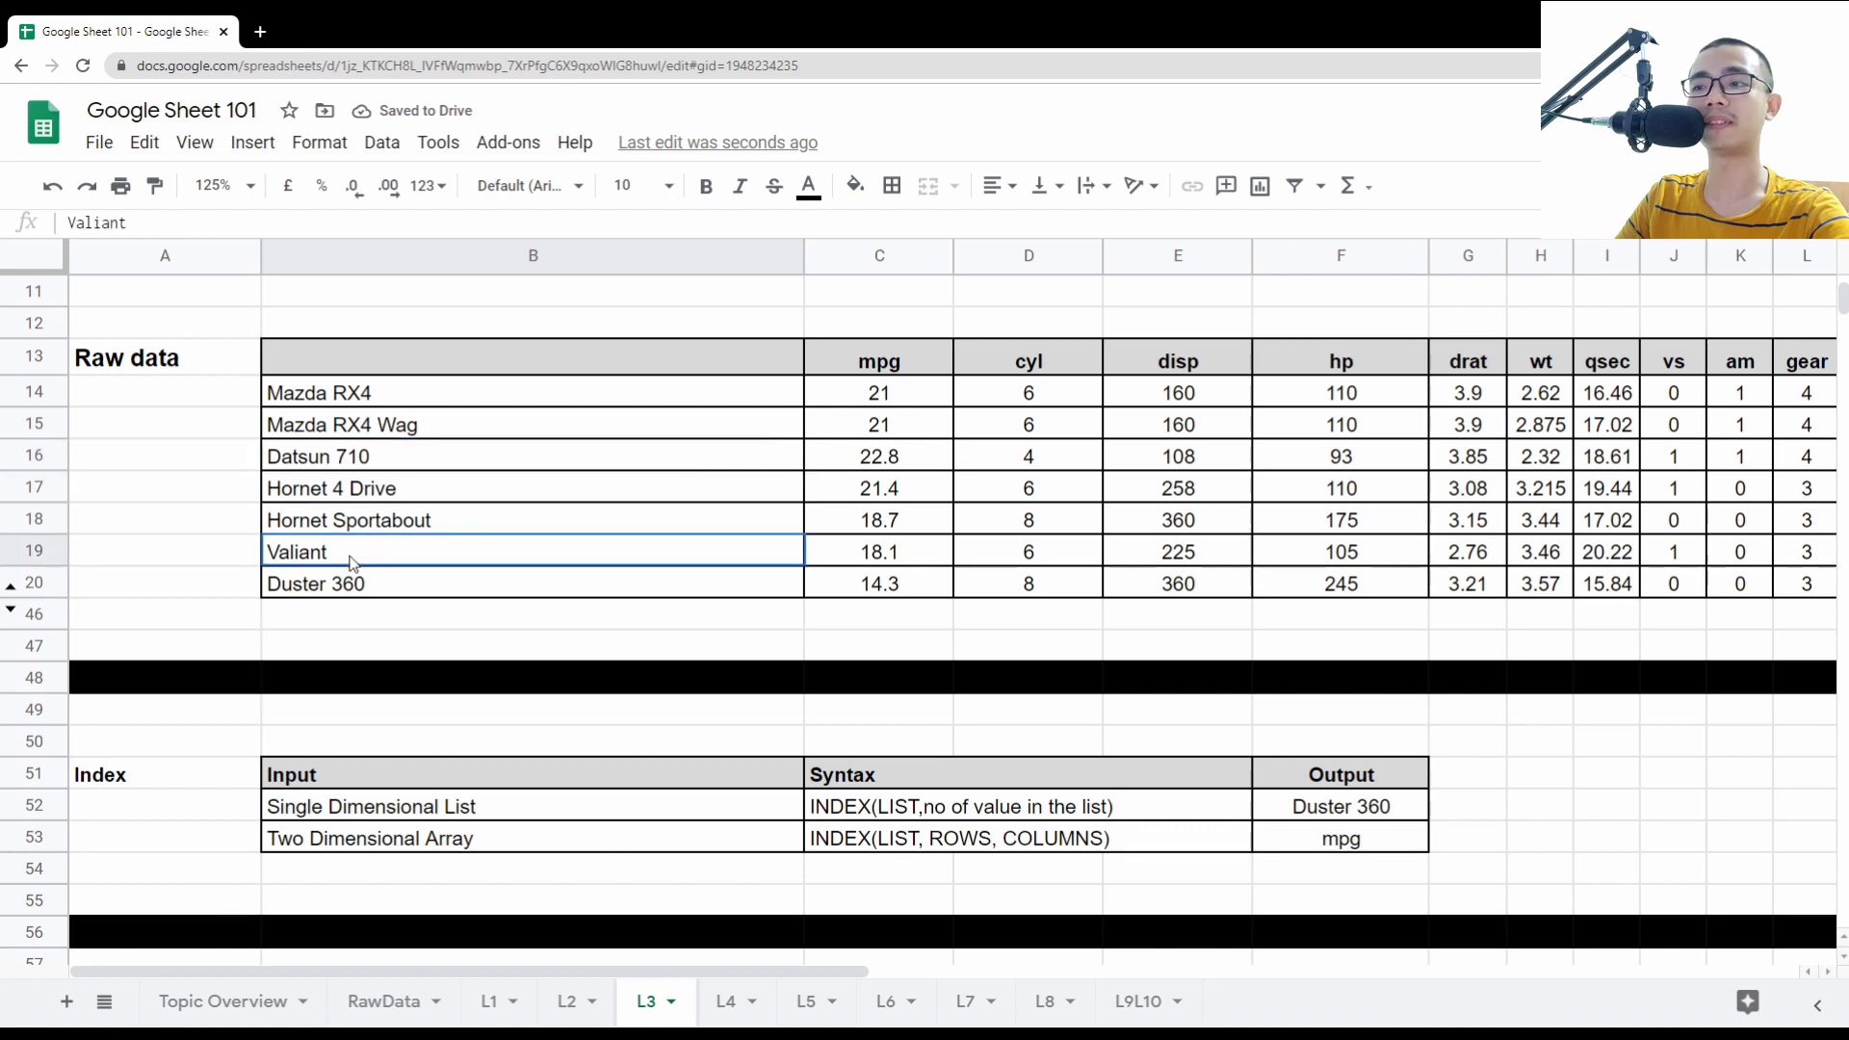
- Check the MATCH output in G60, and select the Index(Match()) section from A66 to H71
scroll(1348, 851, "down", 4)
left_click(1466, 739)
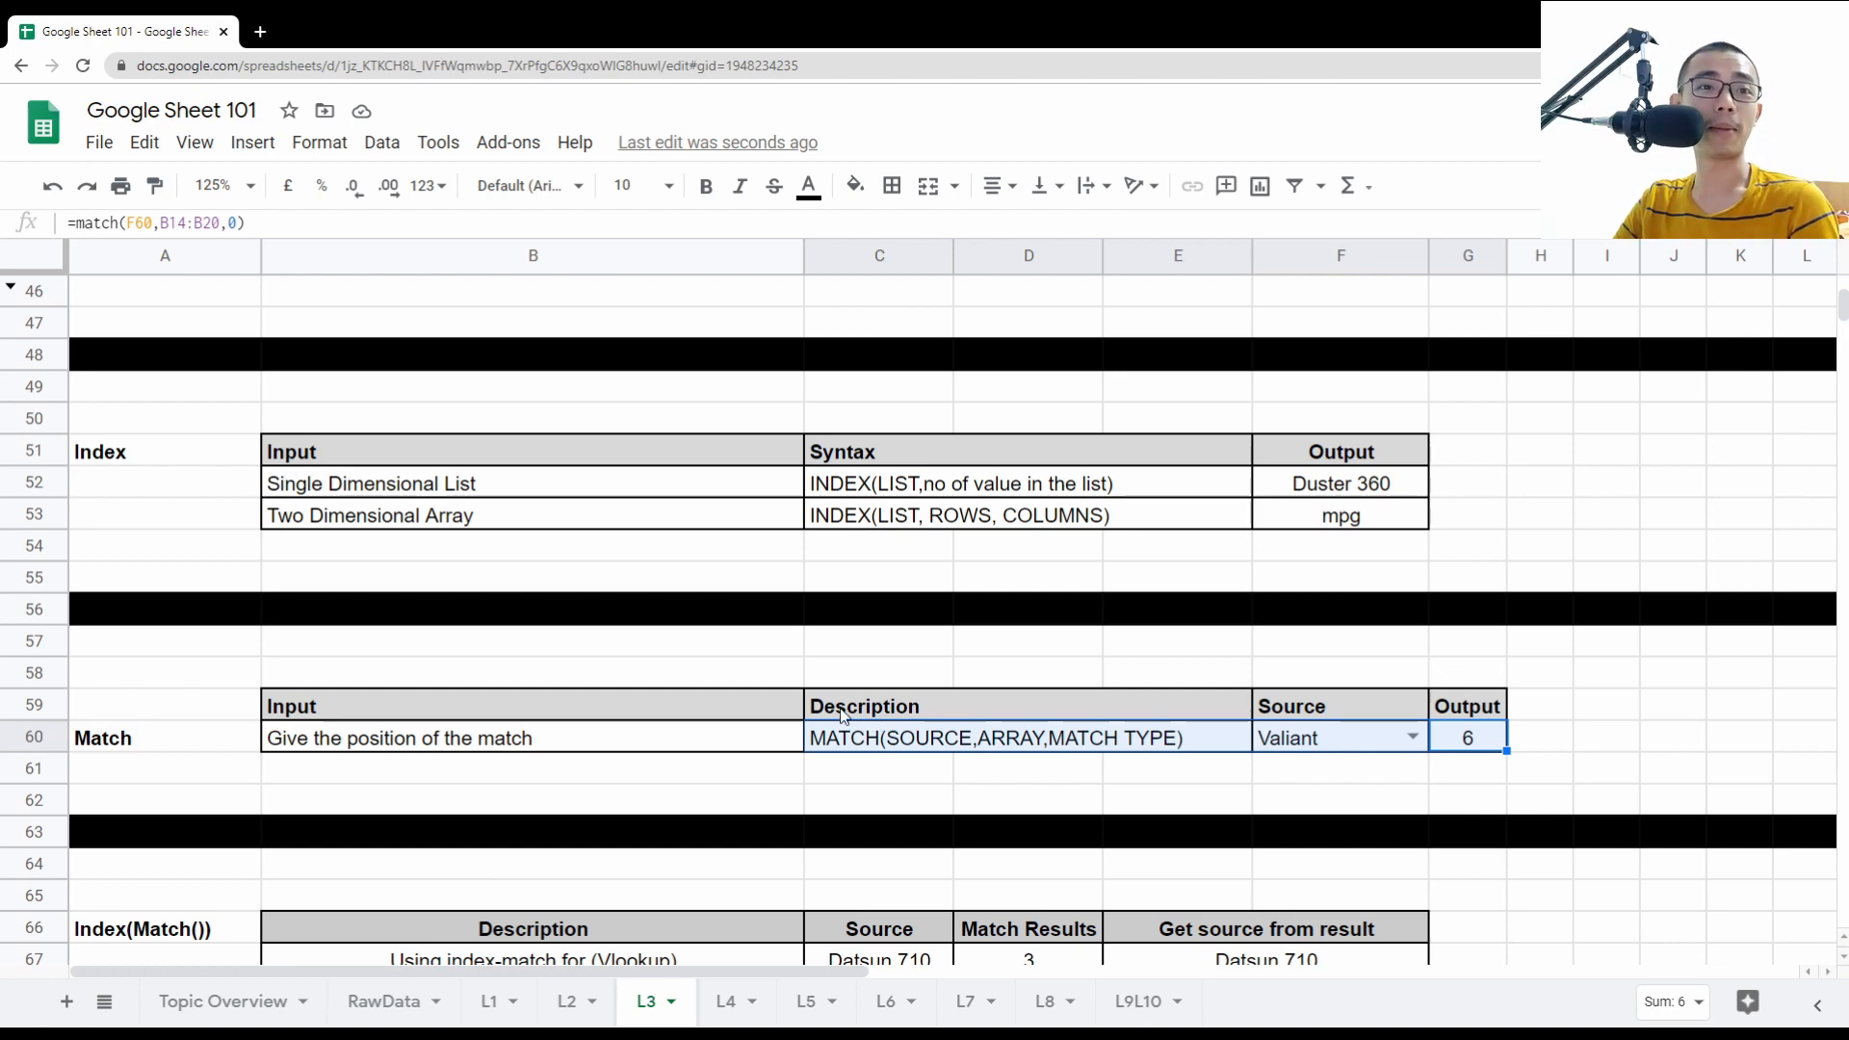
scroll(840, 713, "down", 3)
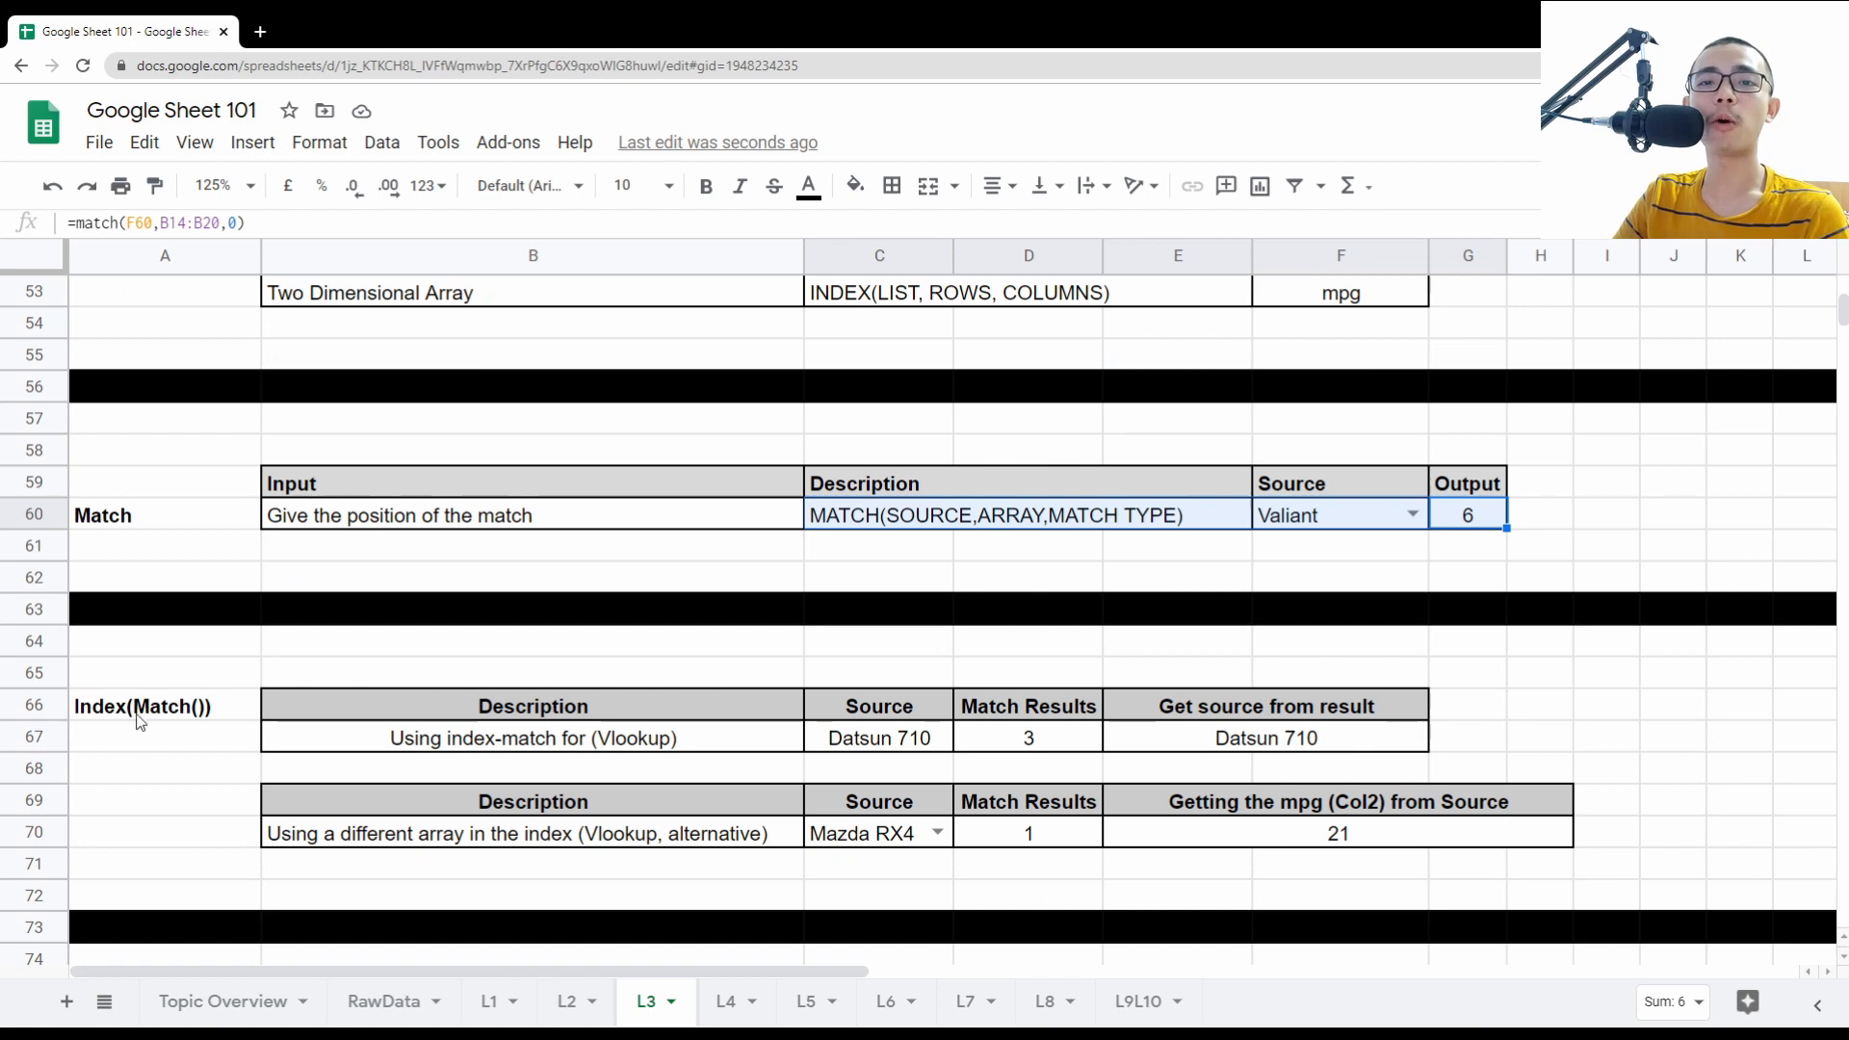
left_click_drag(138, 712, 1547, 858)
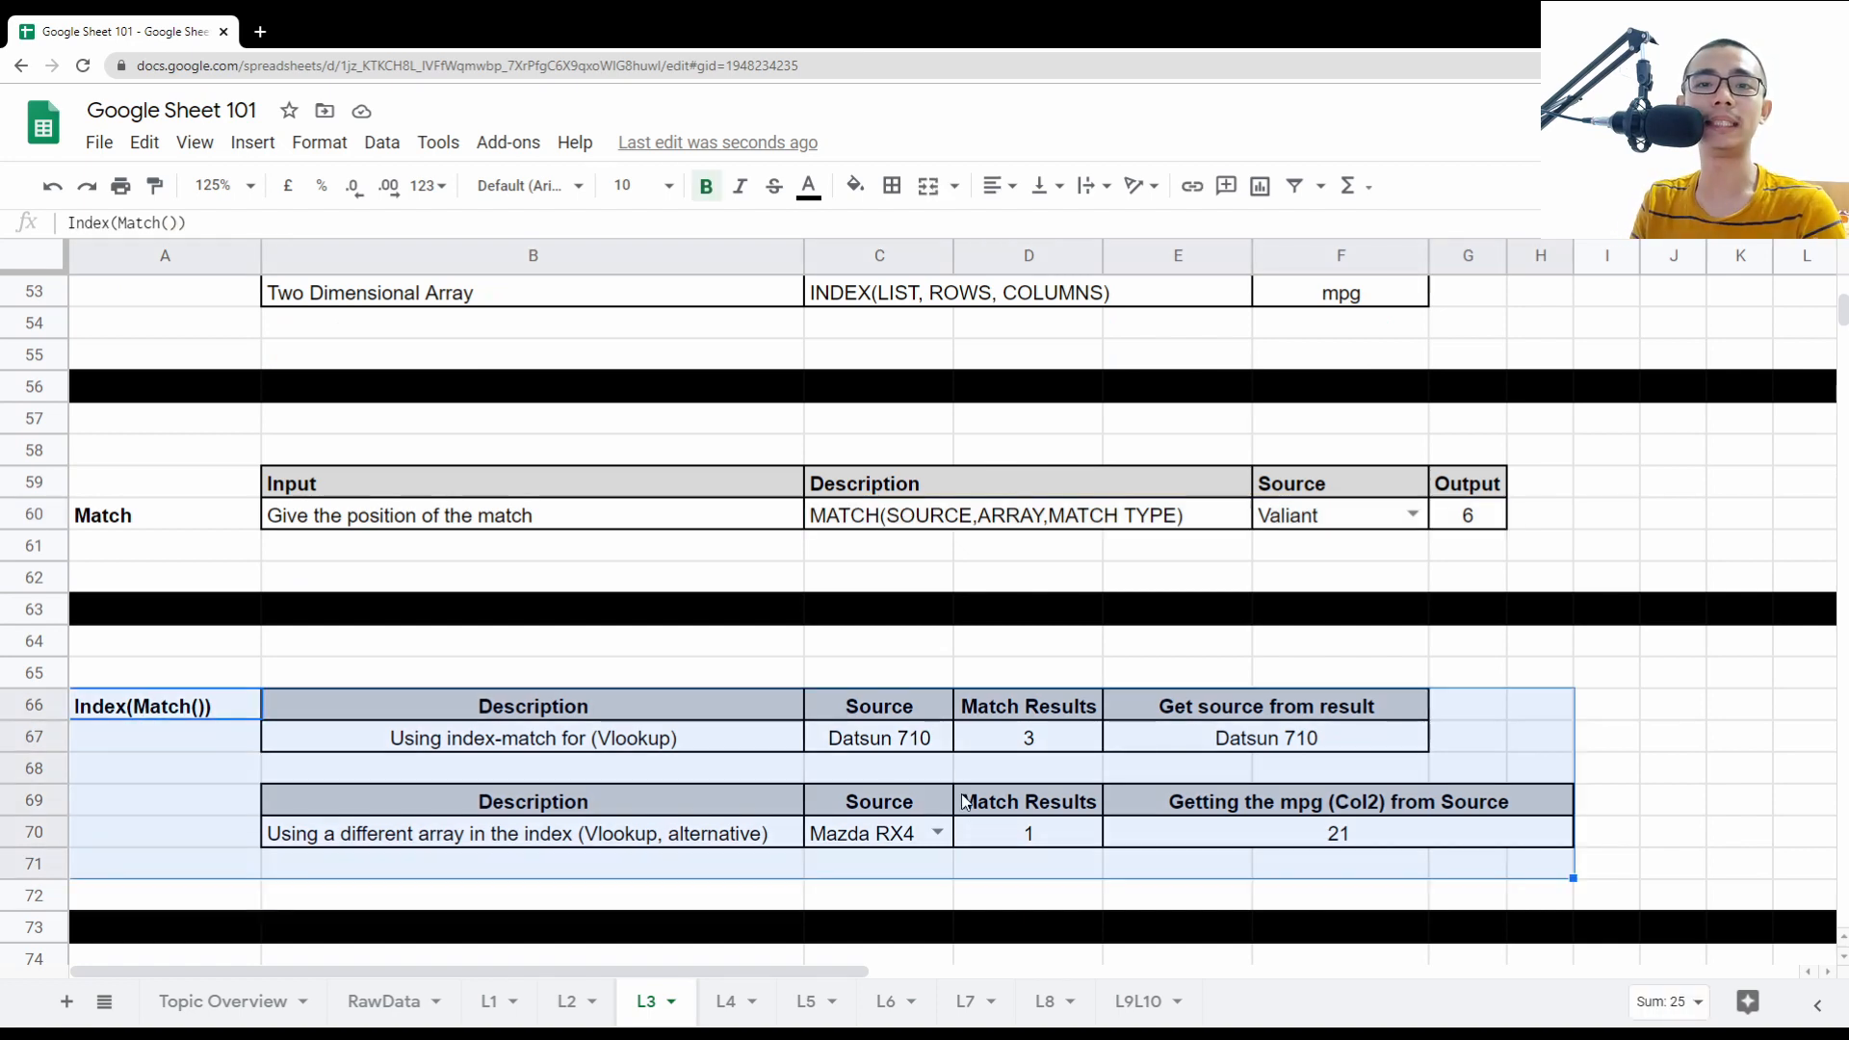
- Point out step 3 on combining Index and match in the Steps list, and return to the Index(Match()) heading in A66
scroll(874, 777, "up", 15)
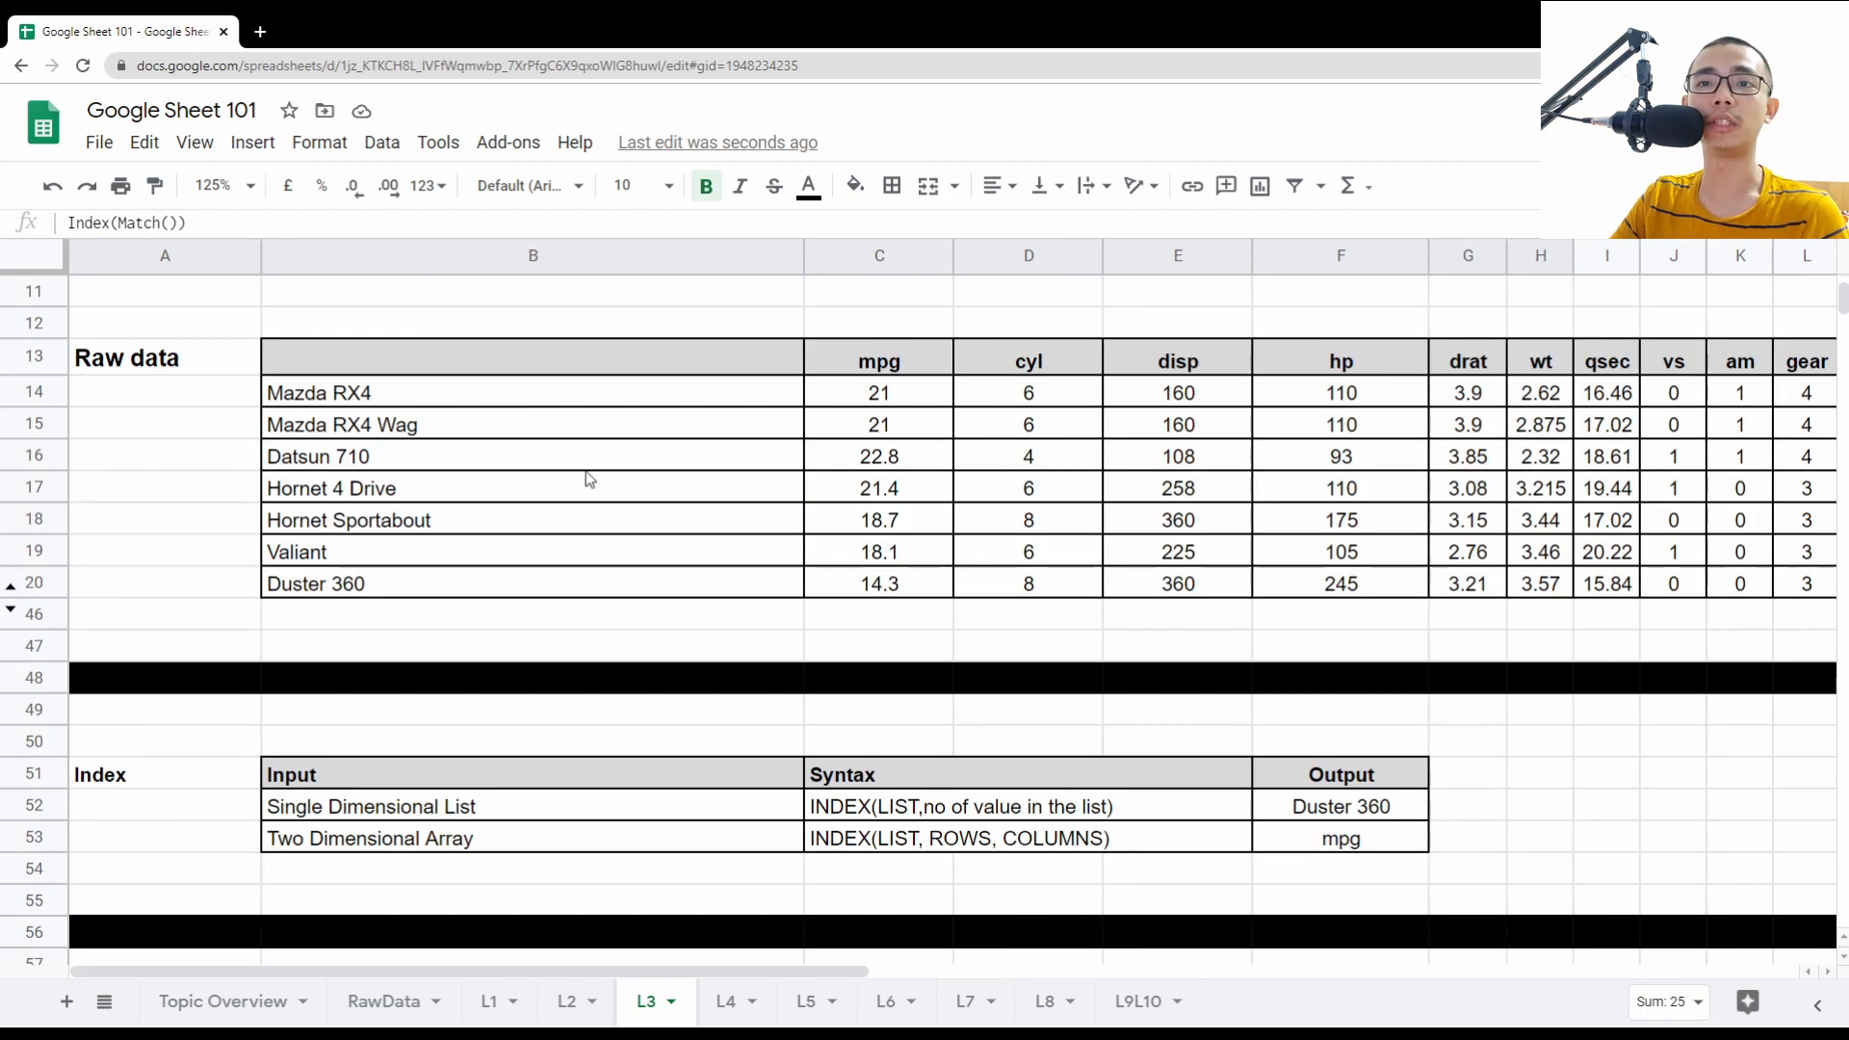
left_click(462, 518)
scroll(880, 596, "down", 15)
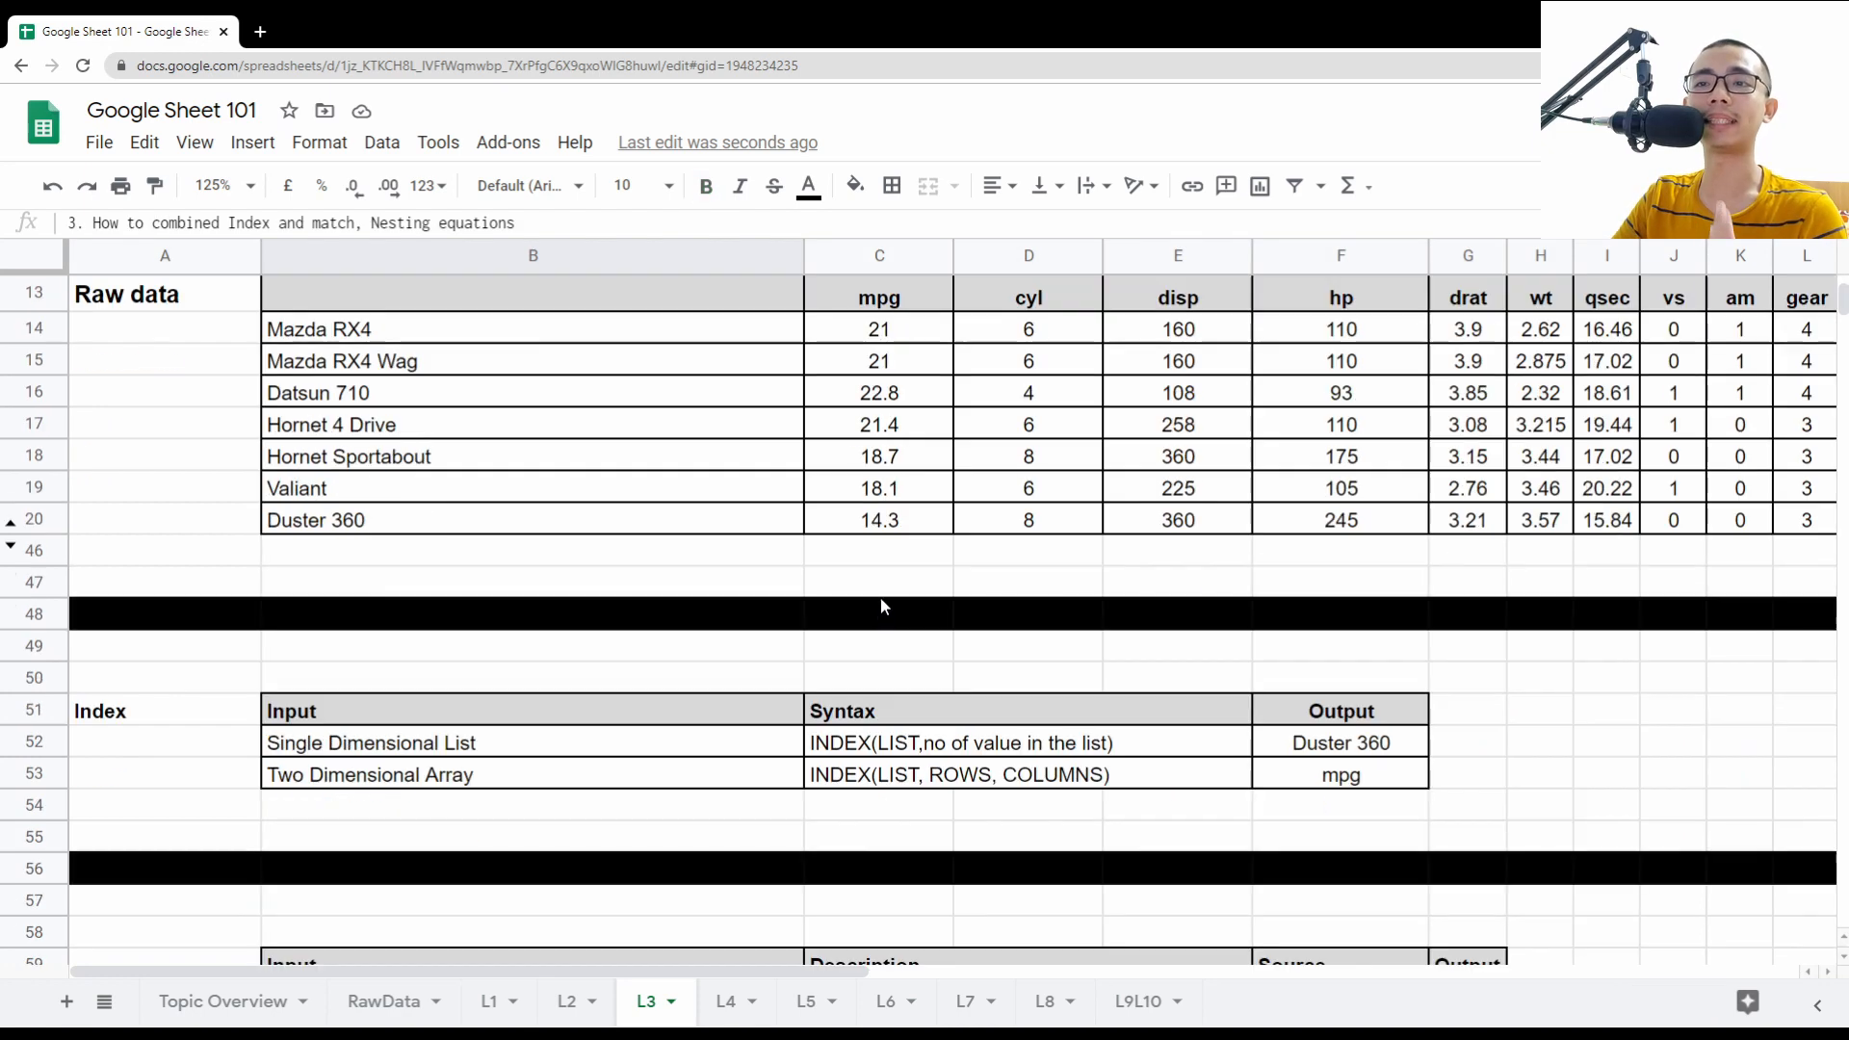
left_click(132, 621)
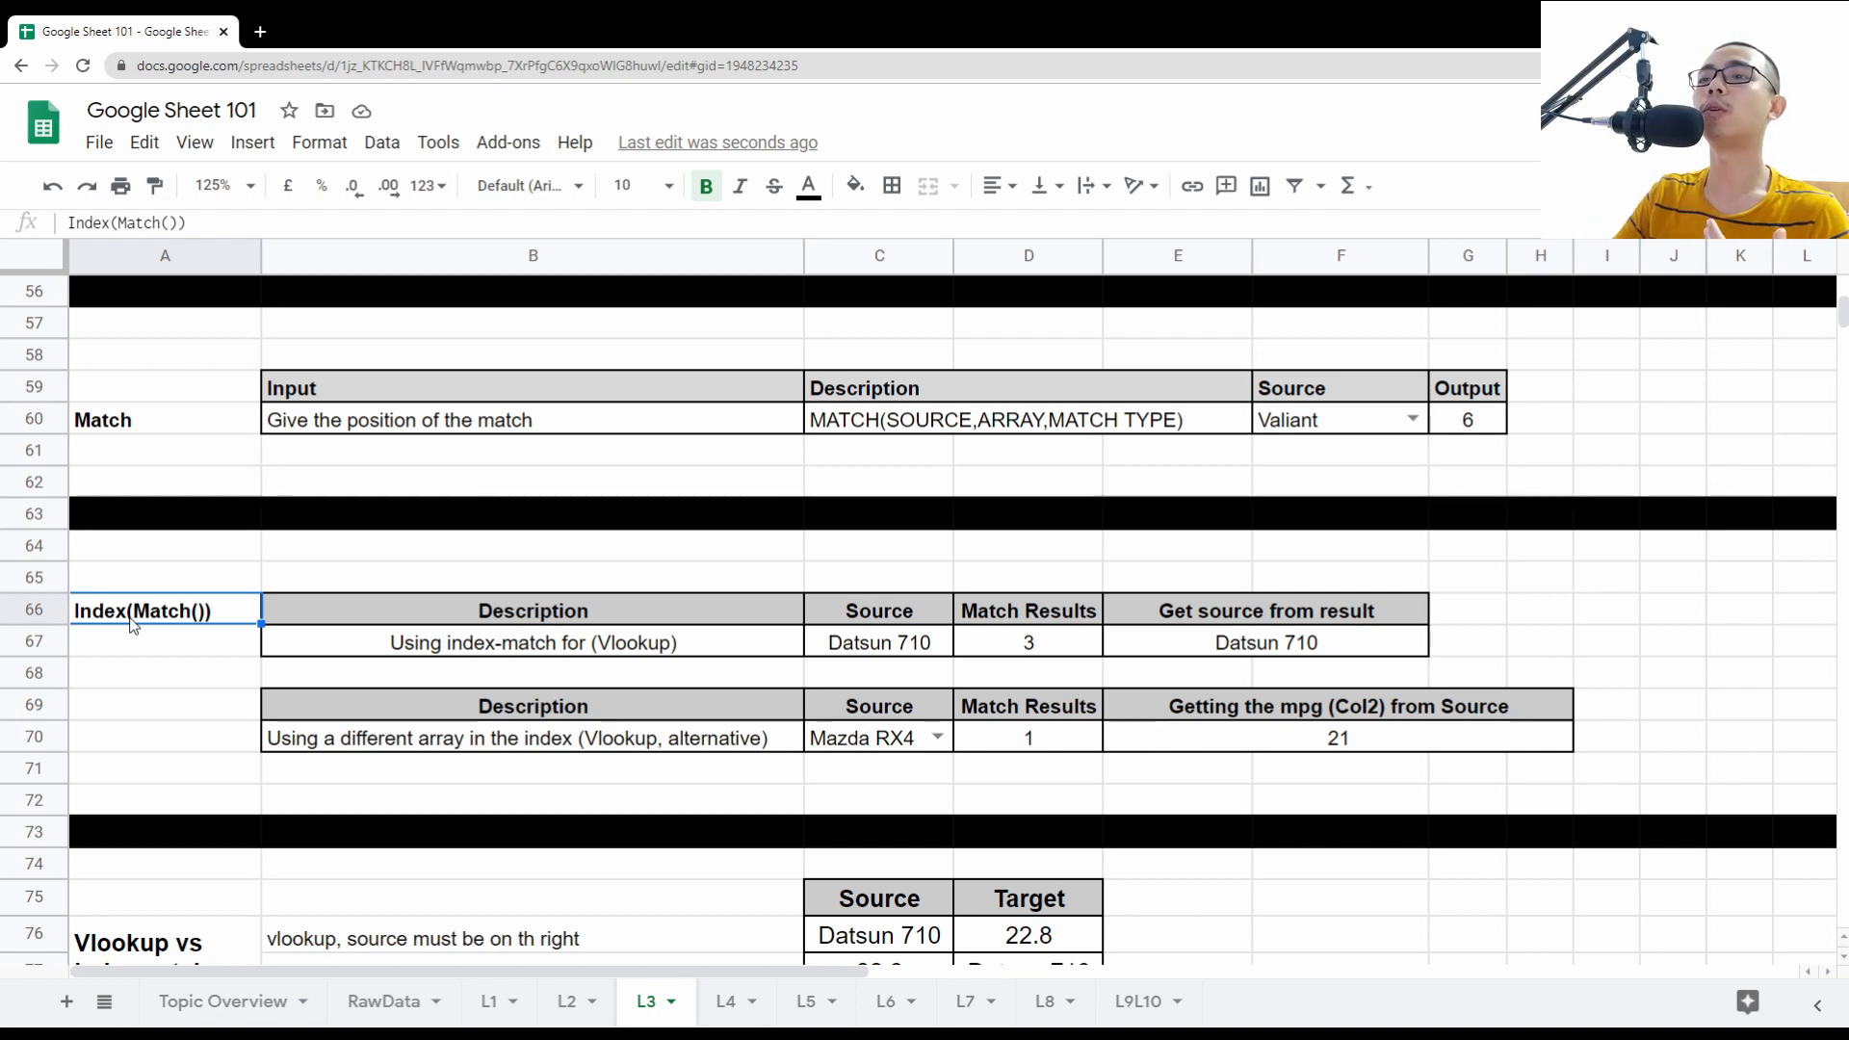
- Examine the index-match row 67: its description, the source in C67 and the range B14:B20 in D67's MATCH formula
left_click(654, 643)
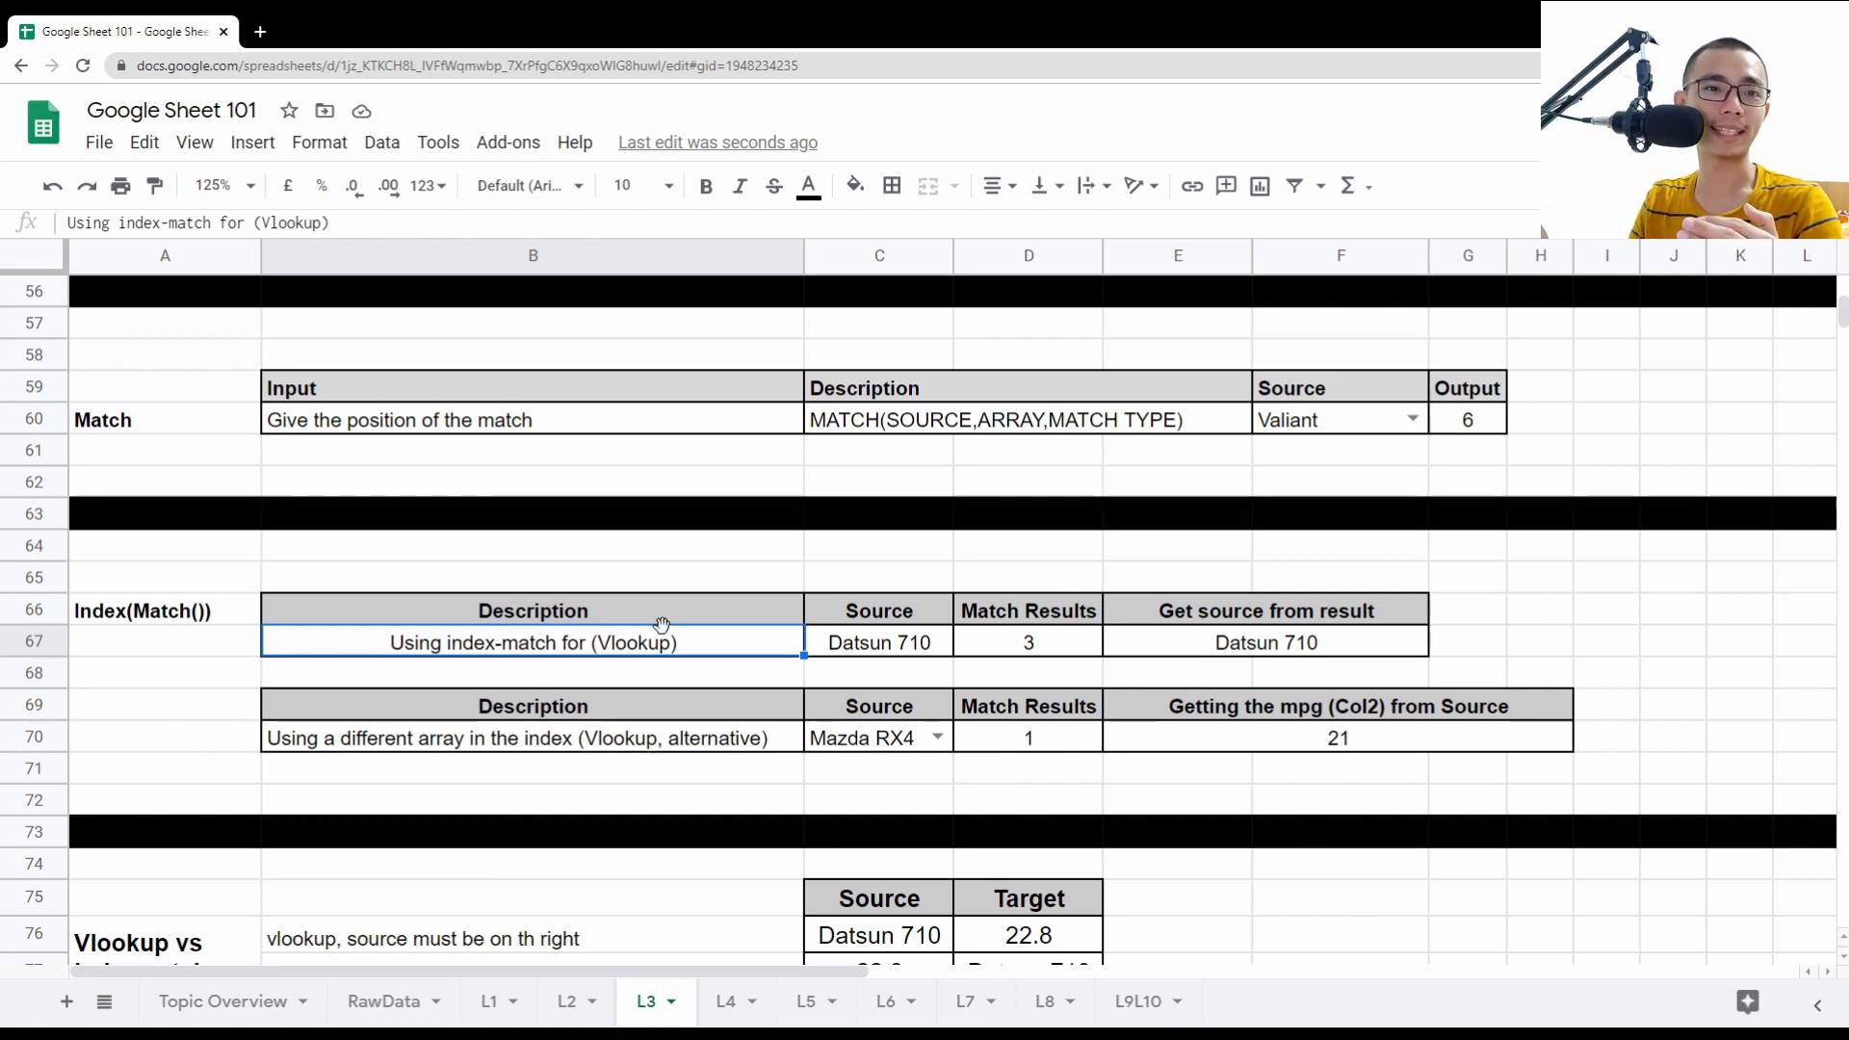
left_click(908, 653)
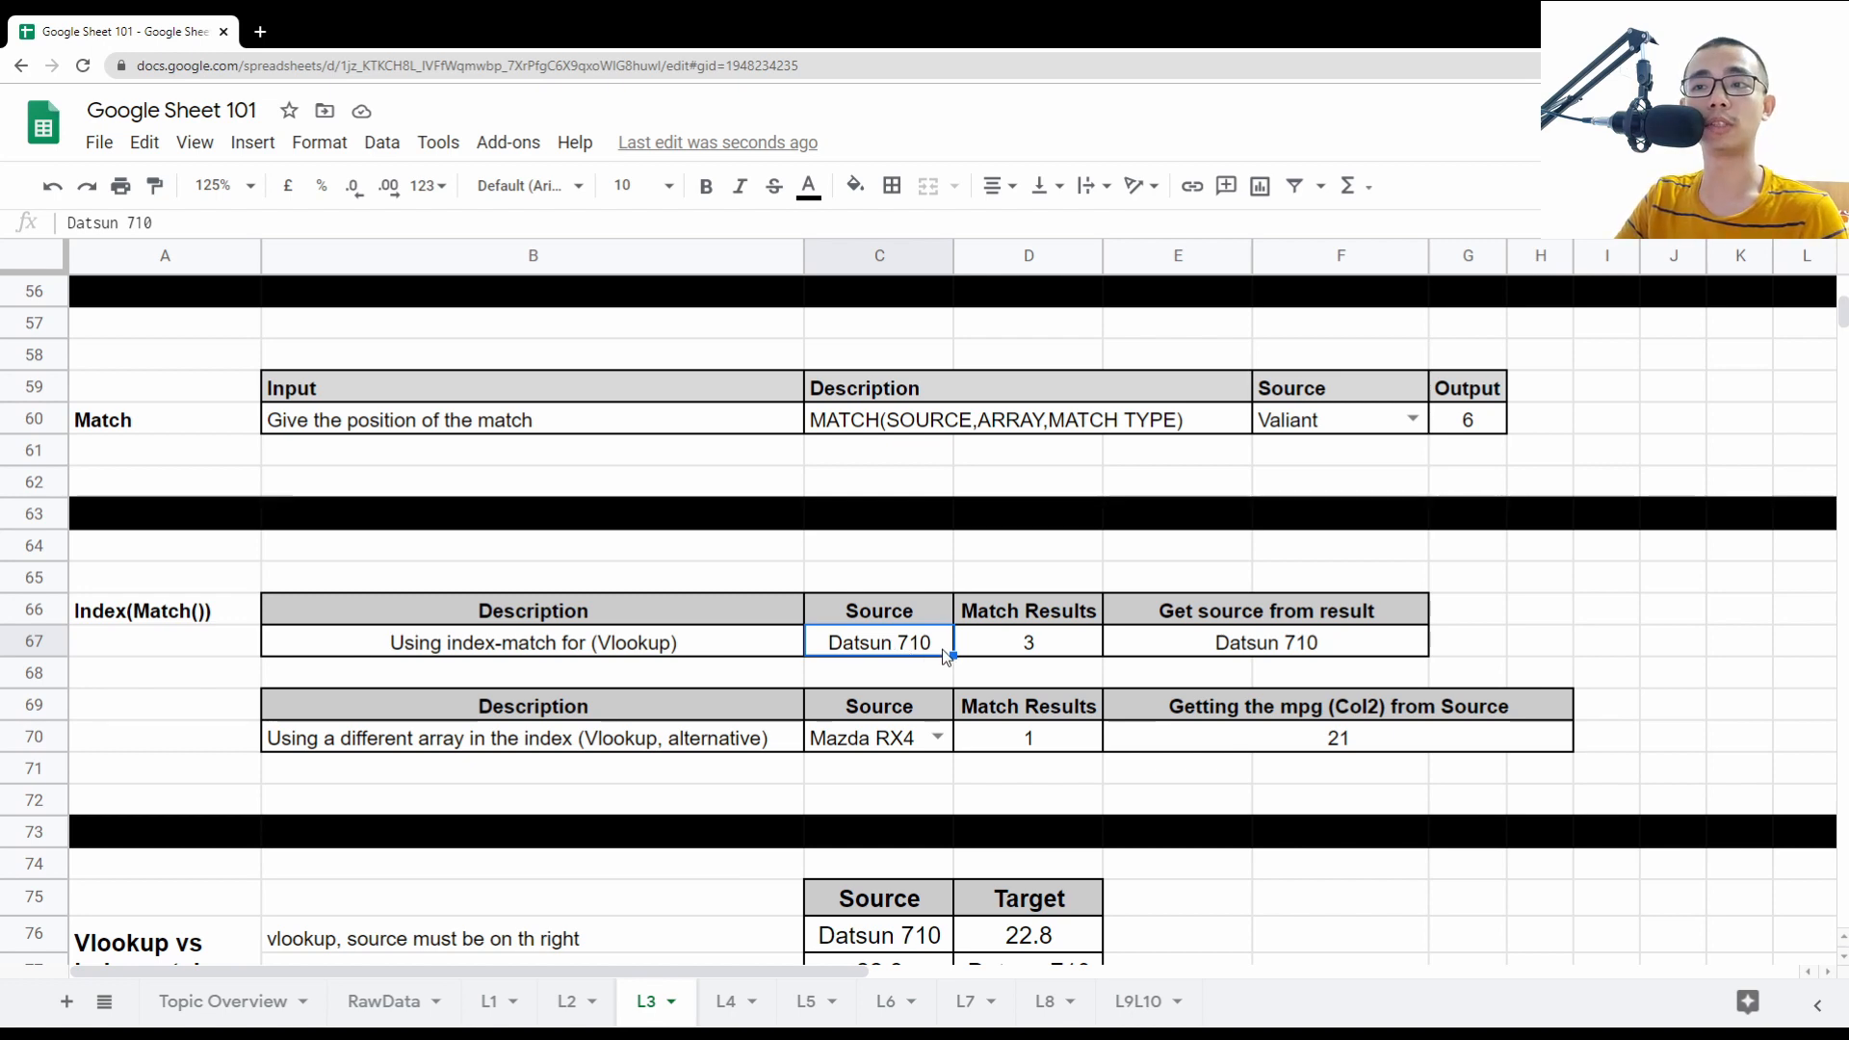
left_click(1064, 651)
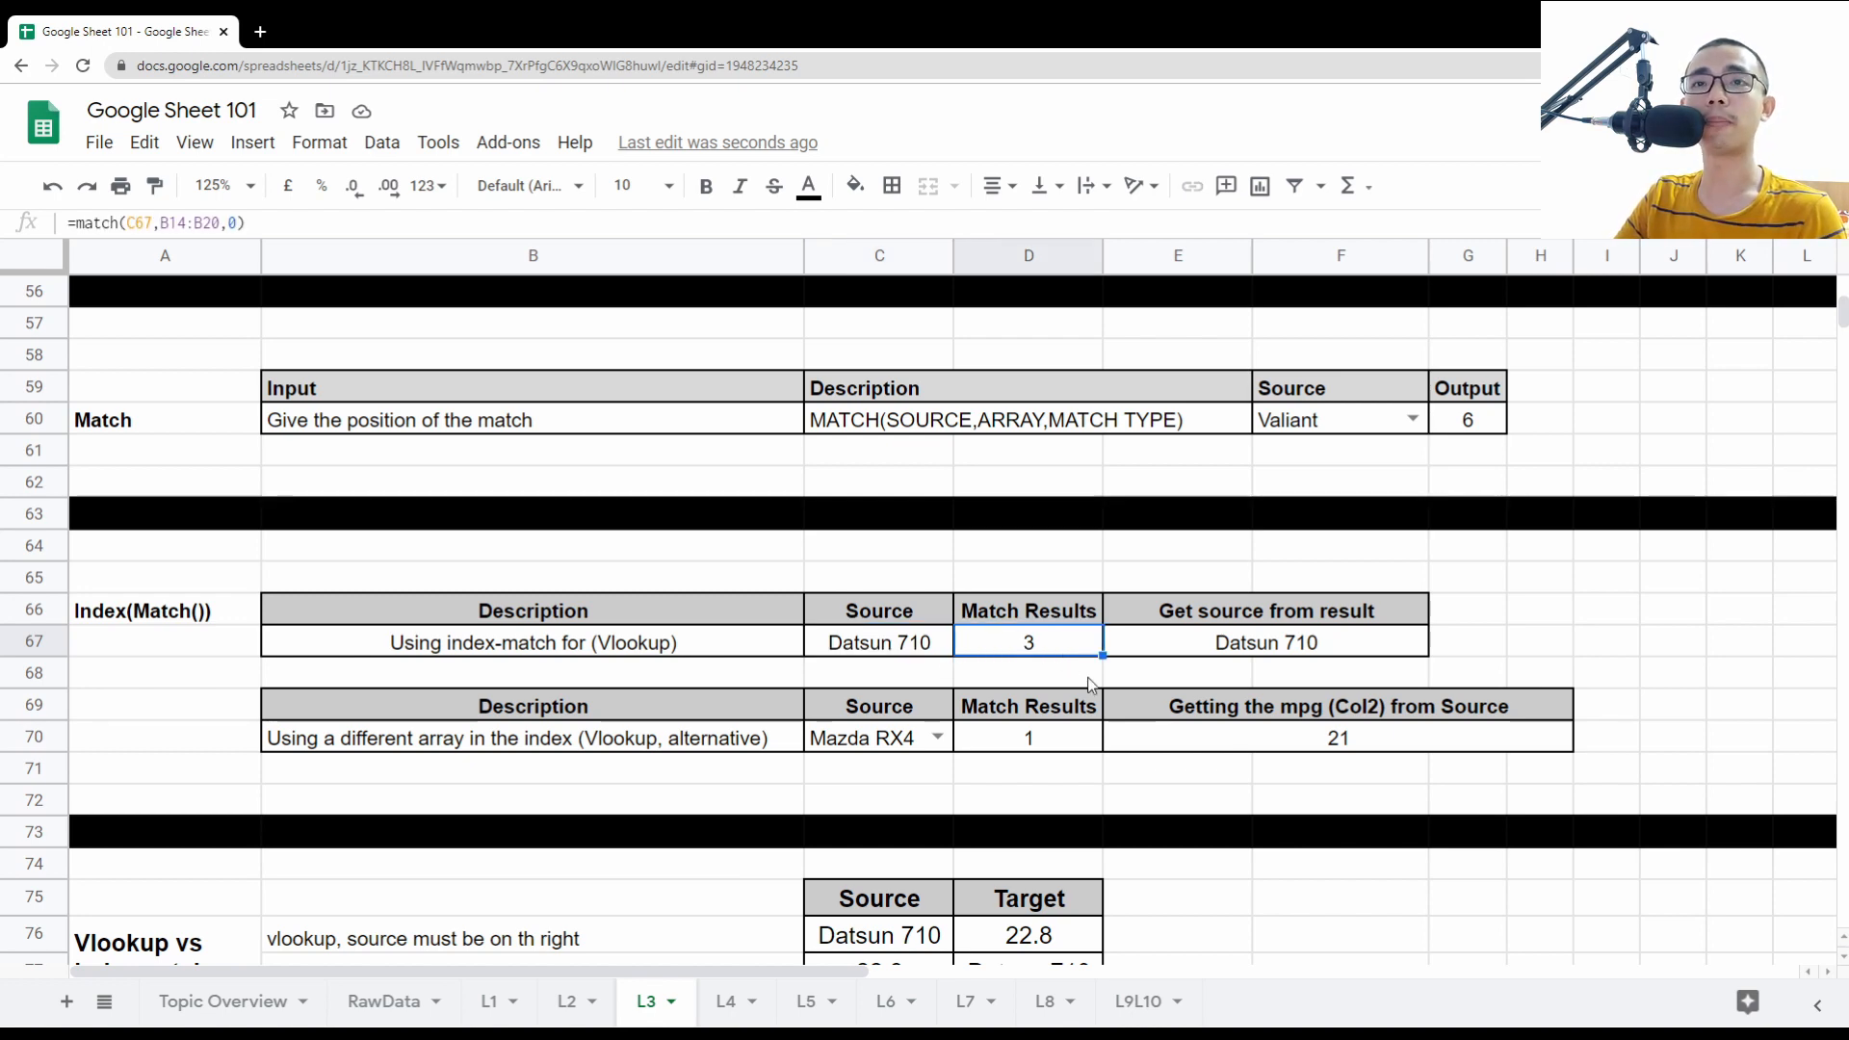
left_click(907, 654)
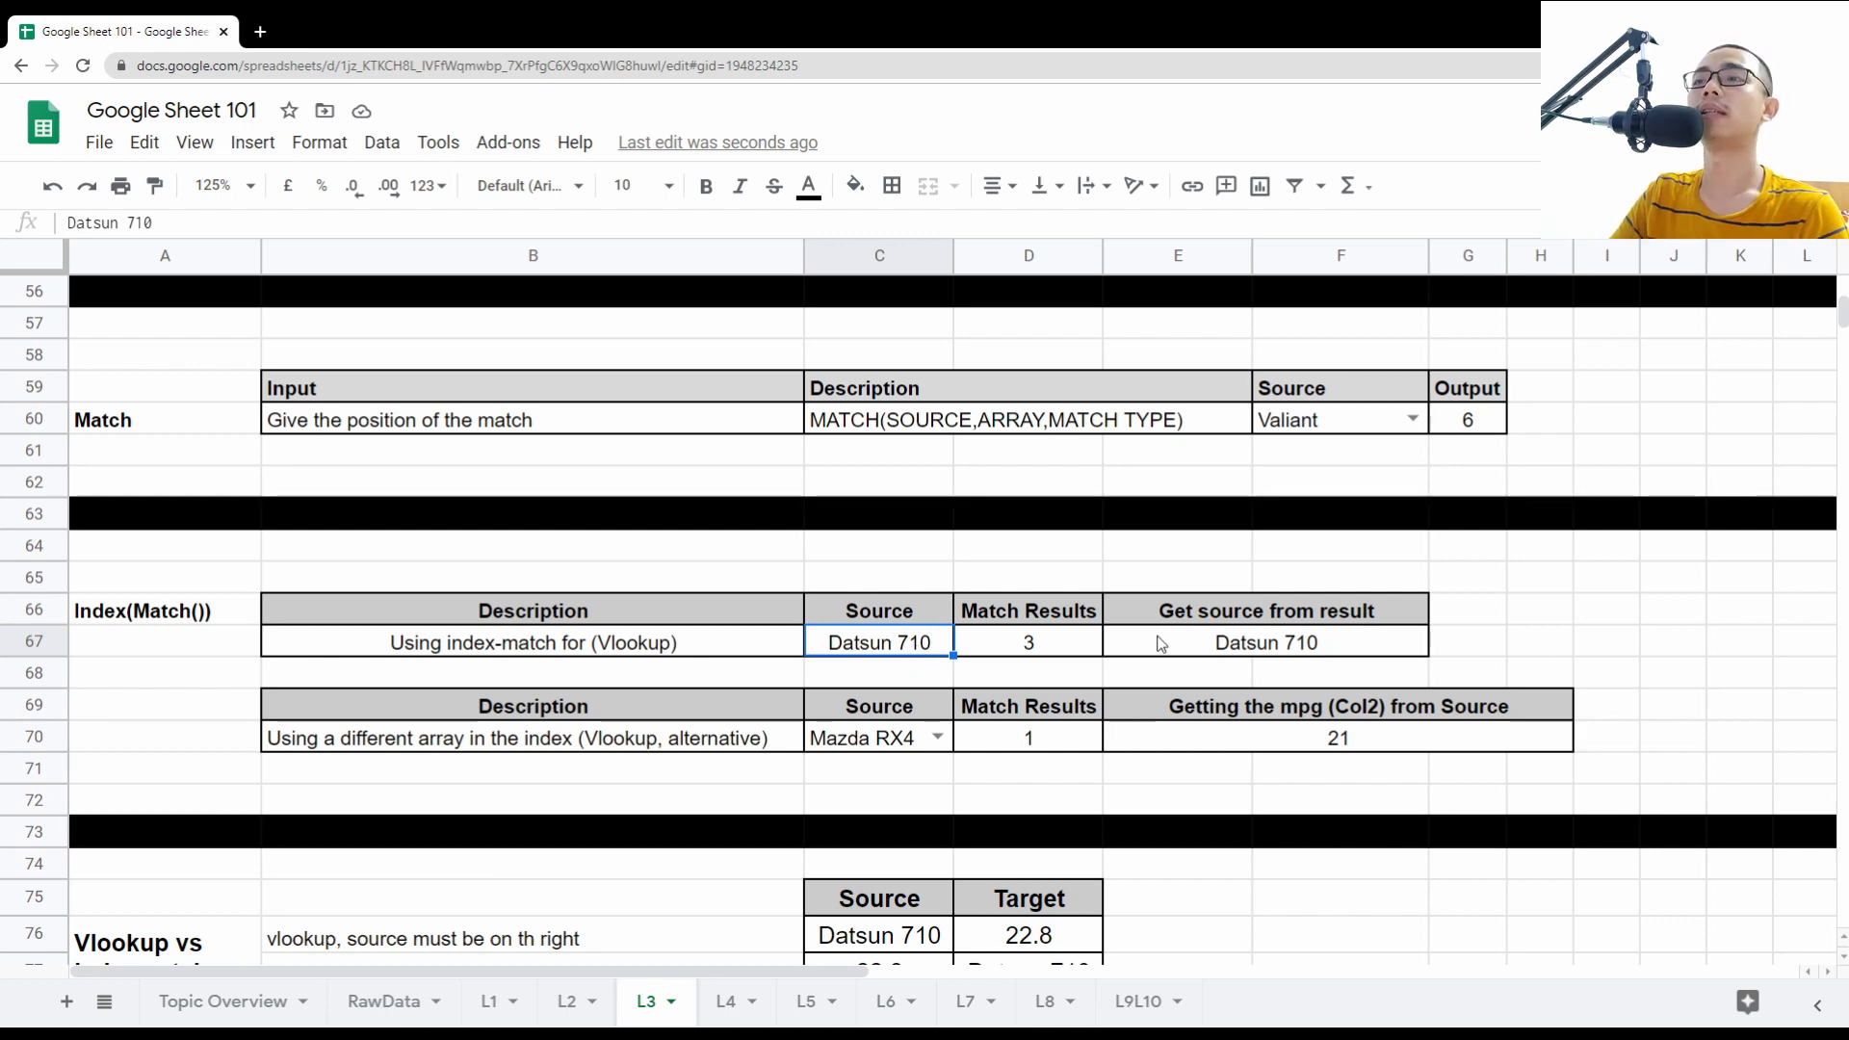
left_click(1021, 647)
double_click(190, 222)
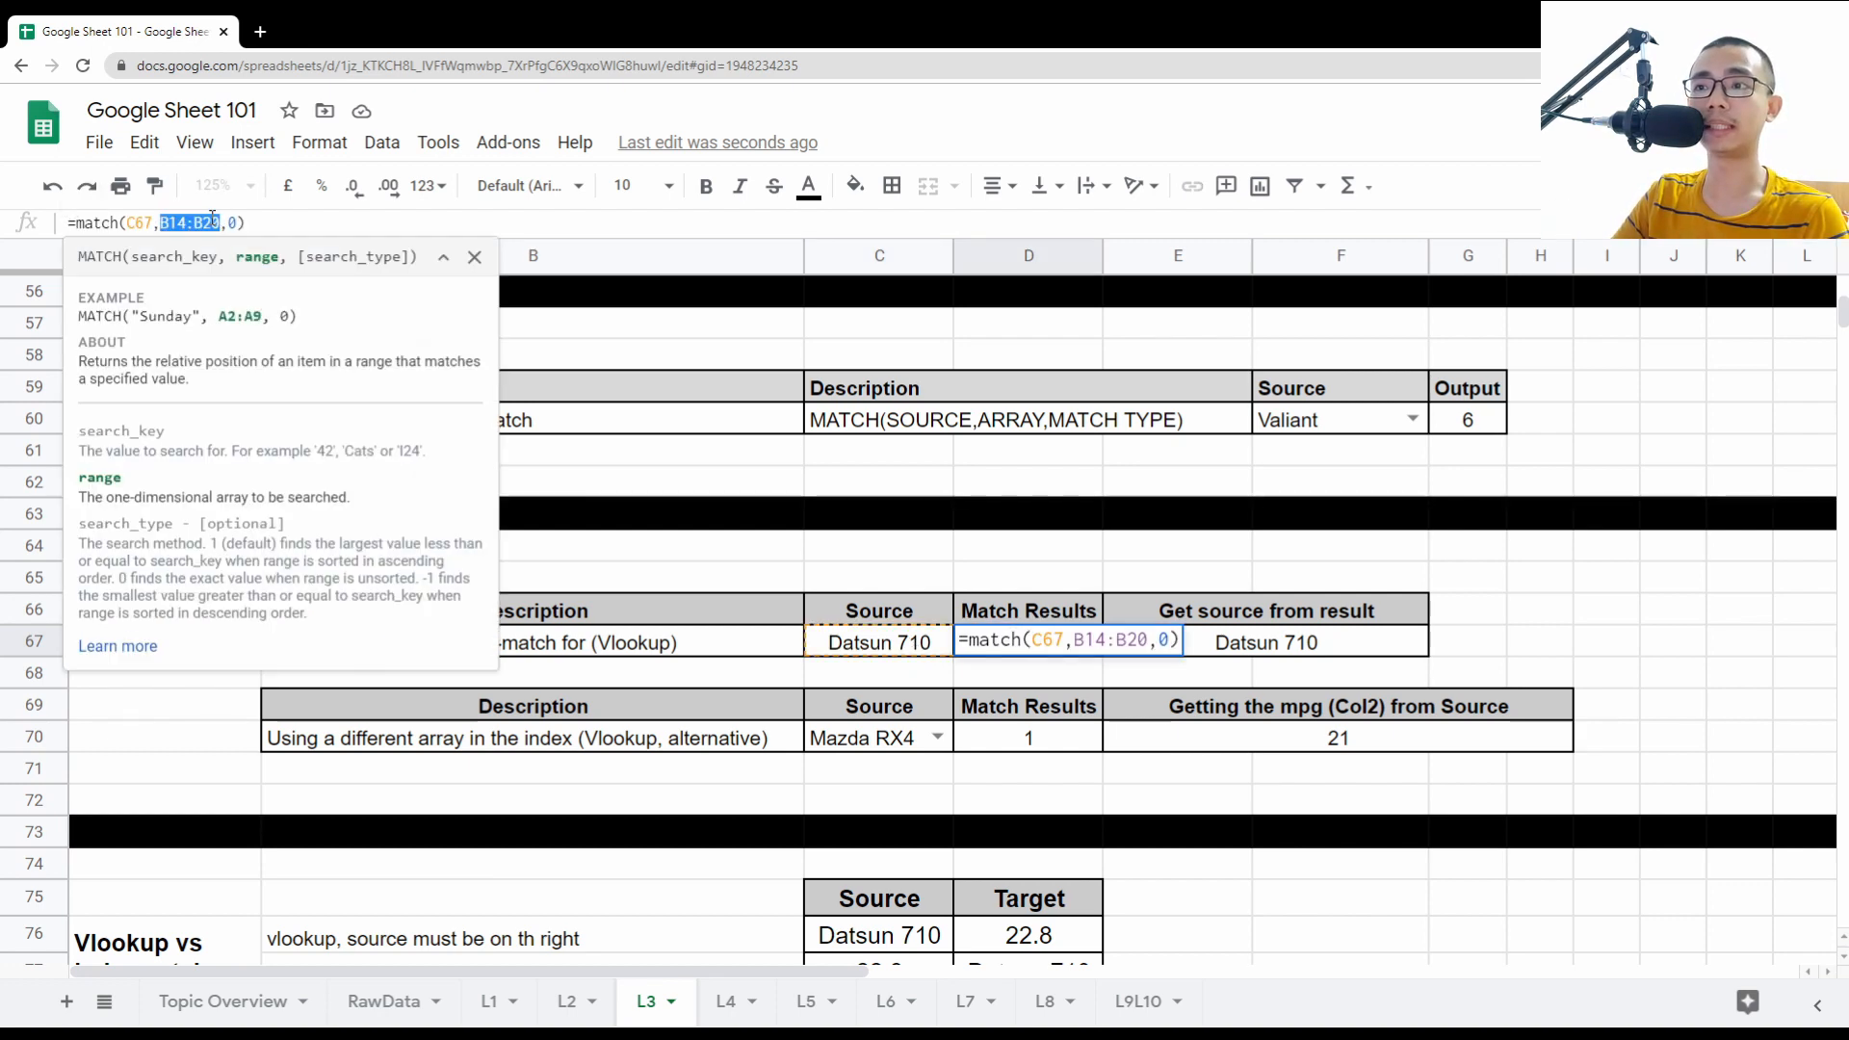
key("Escape")
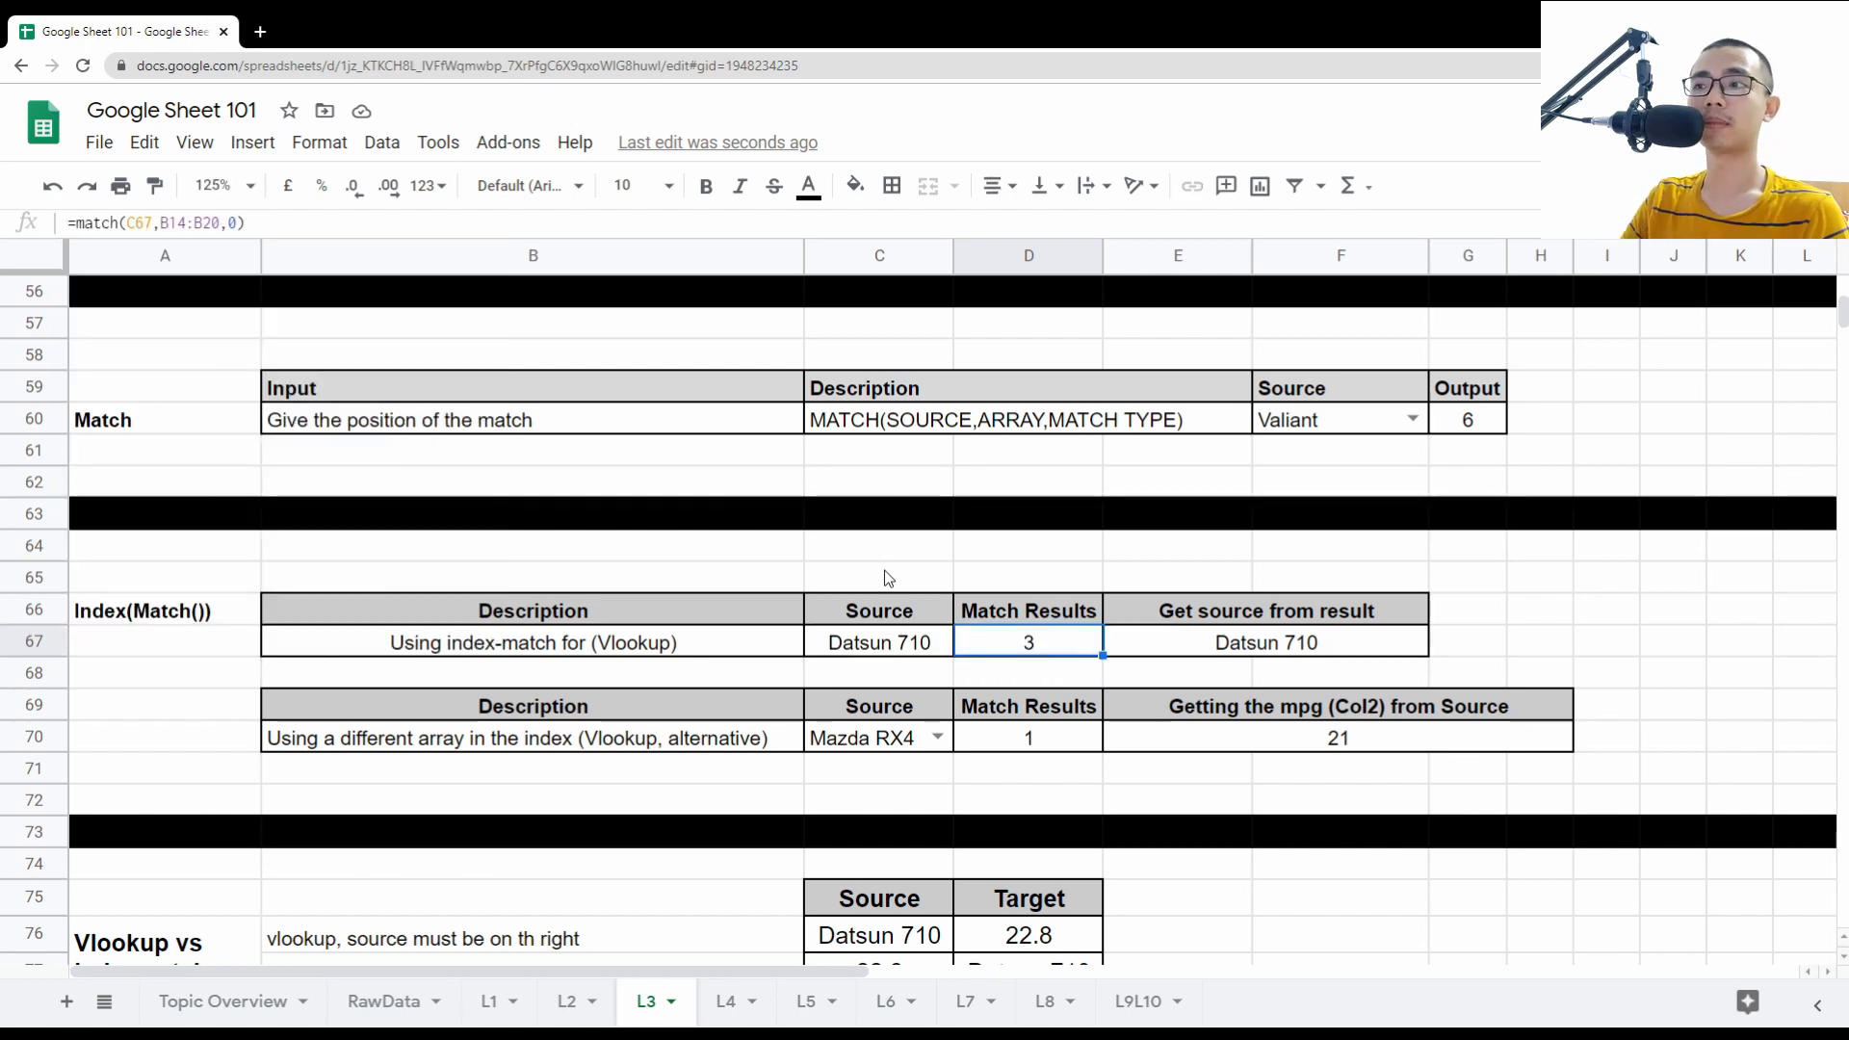
- Inspect the INDEX formula in E67, highlight its nested MATCH part, and go back to the source in C67
left_click(1211, 650)
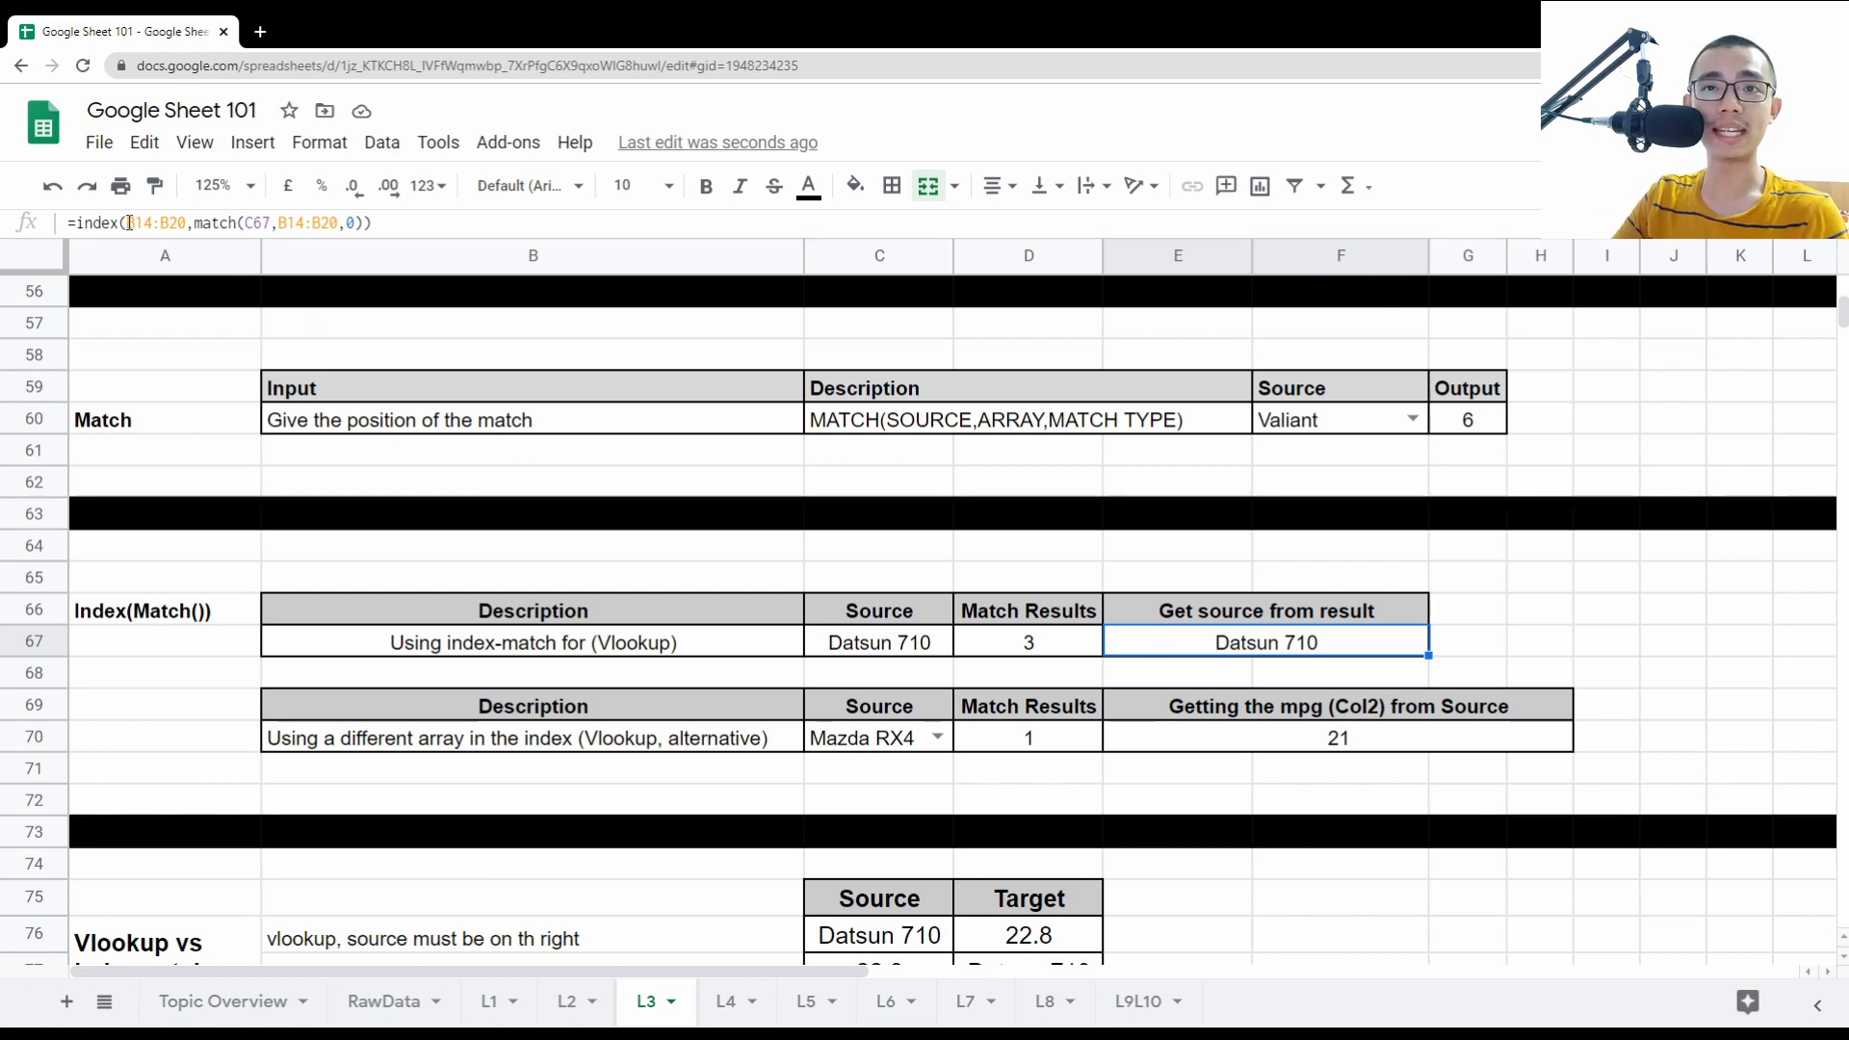
left_click_drag(127, 223, 356, 229)
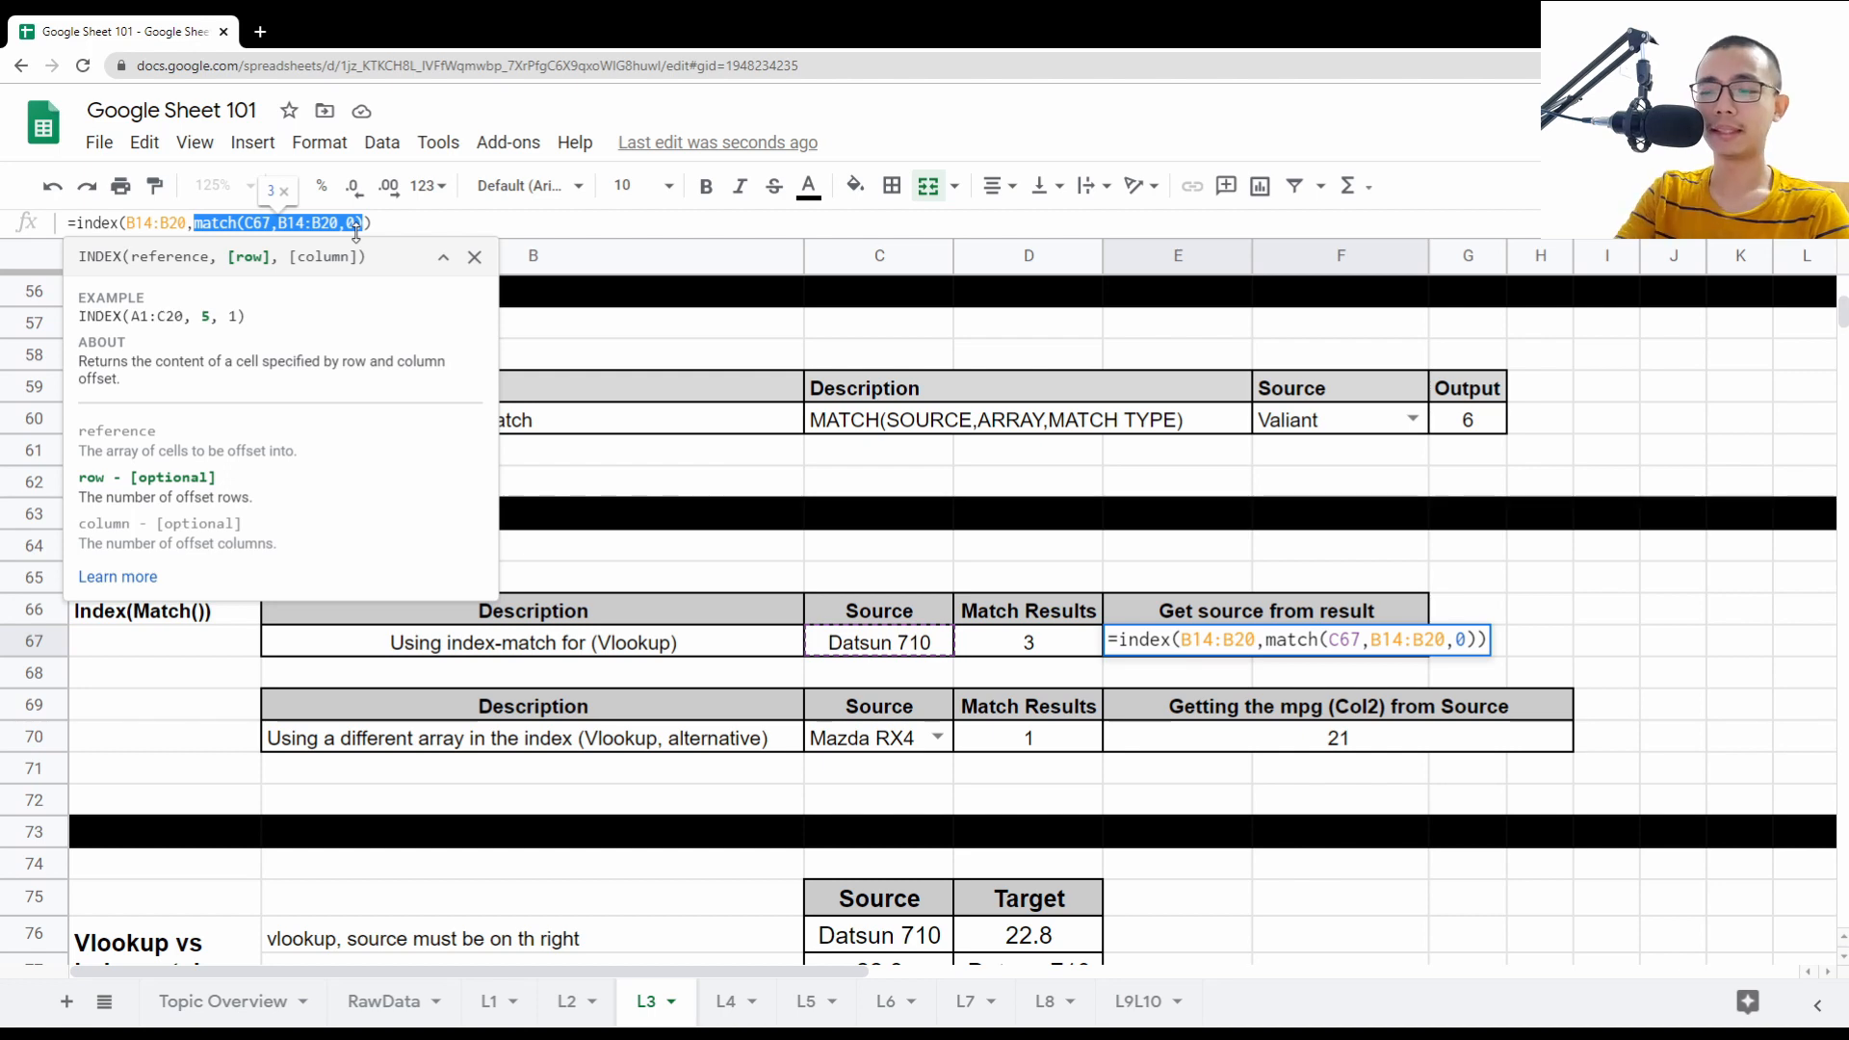
key("Return")
key("Up")
key("Left")
key("Left")
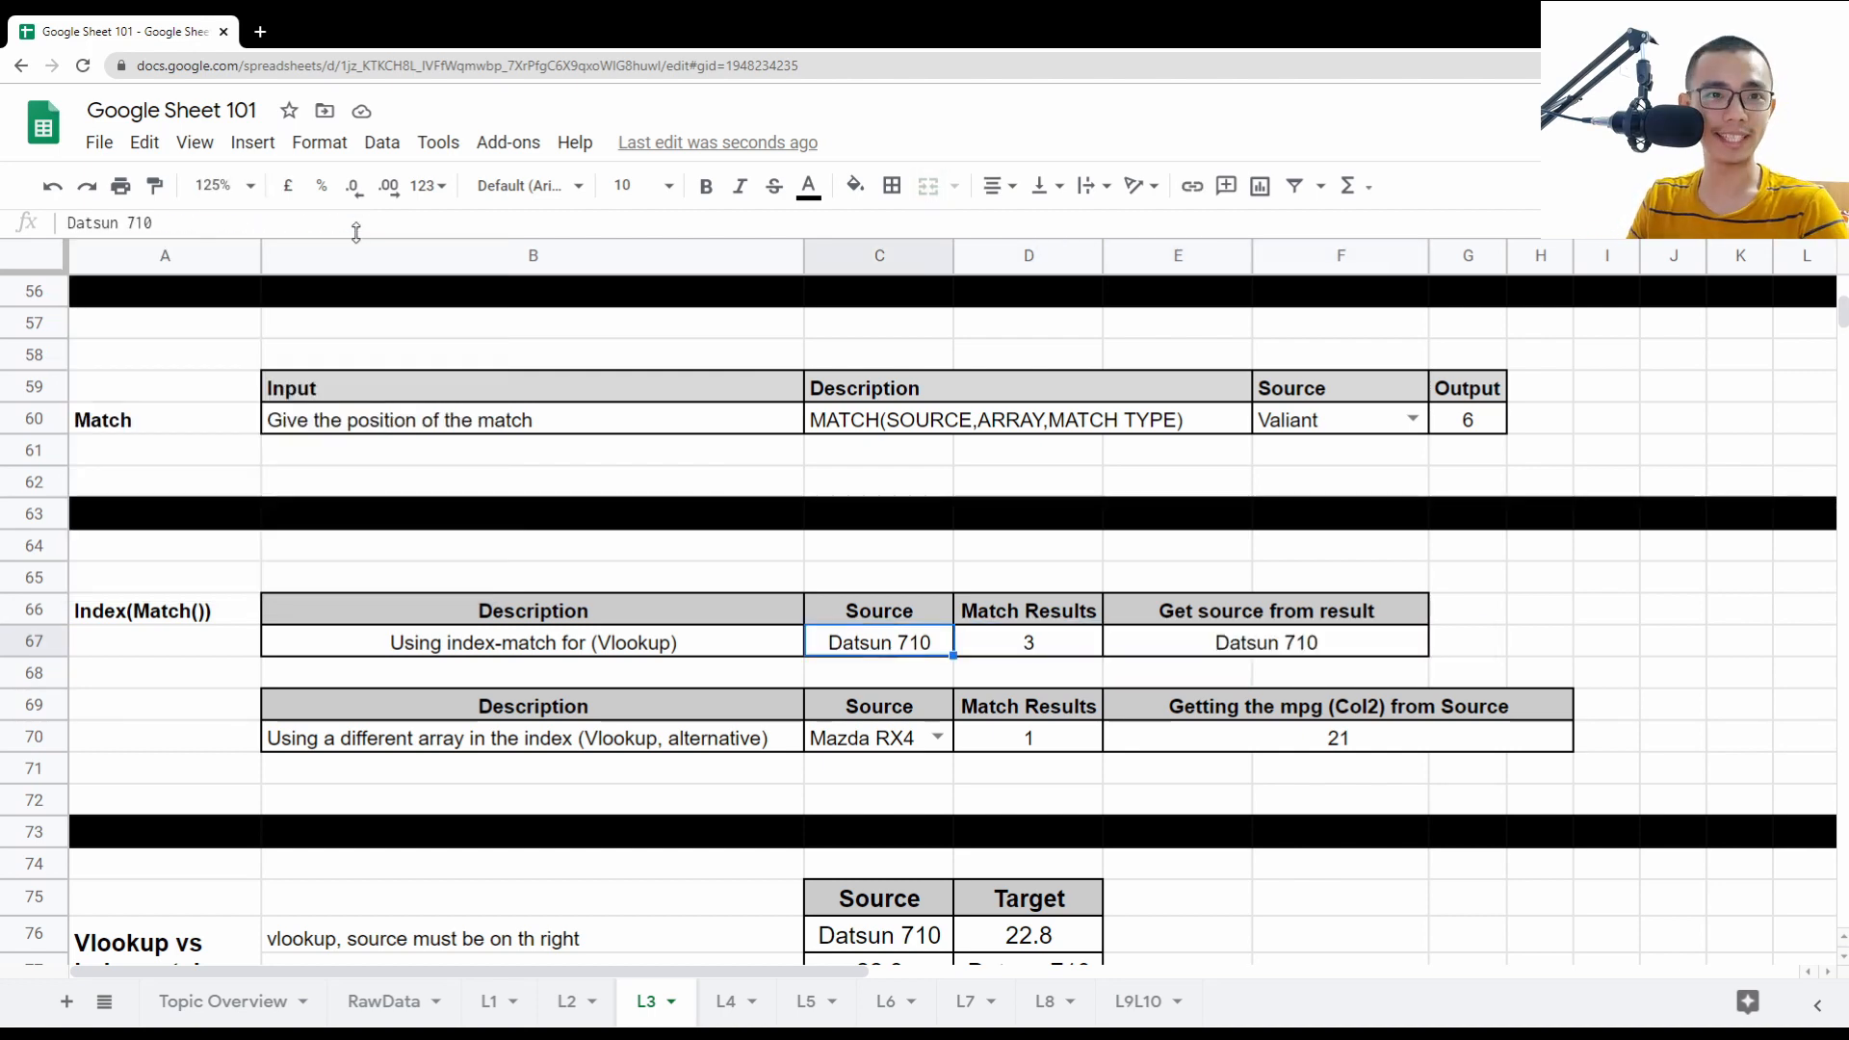
- Open the MATCH formula in D67 for review and close it without editing
key("Right")
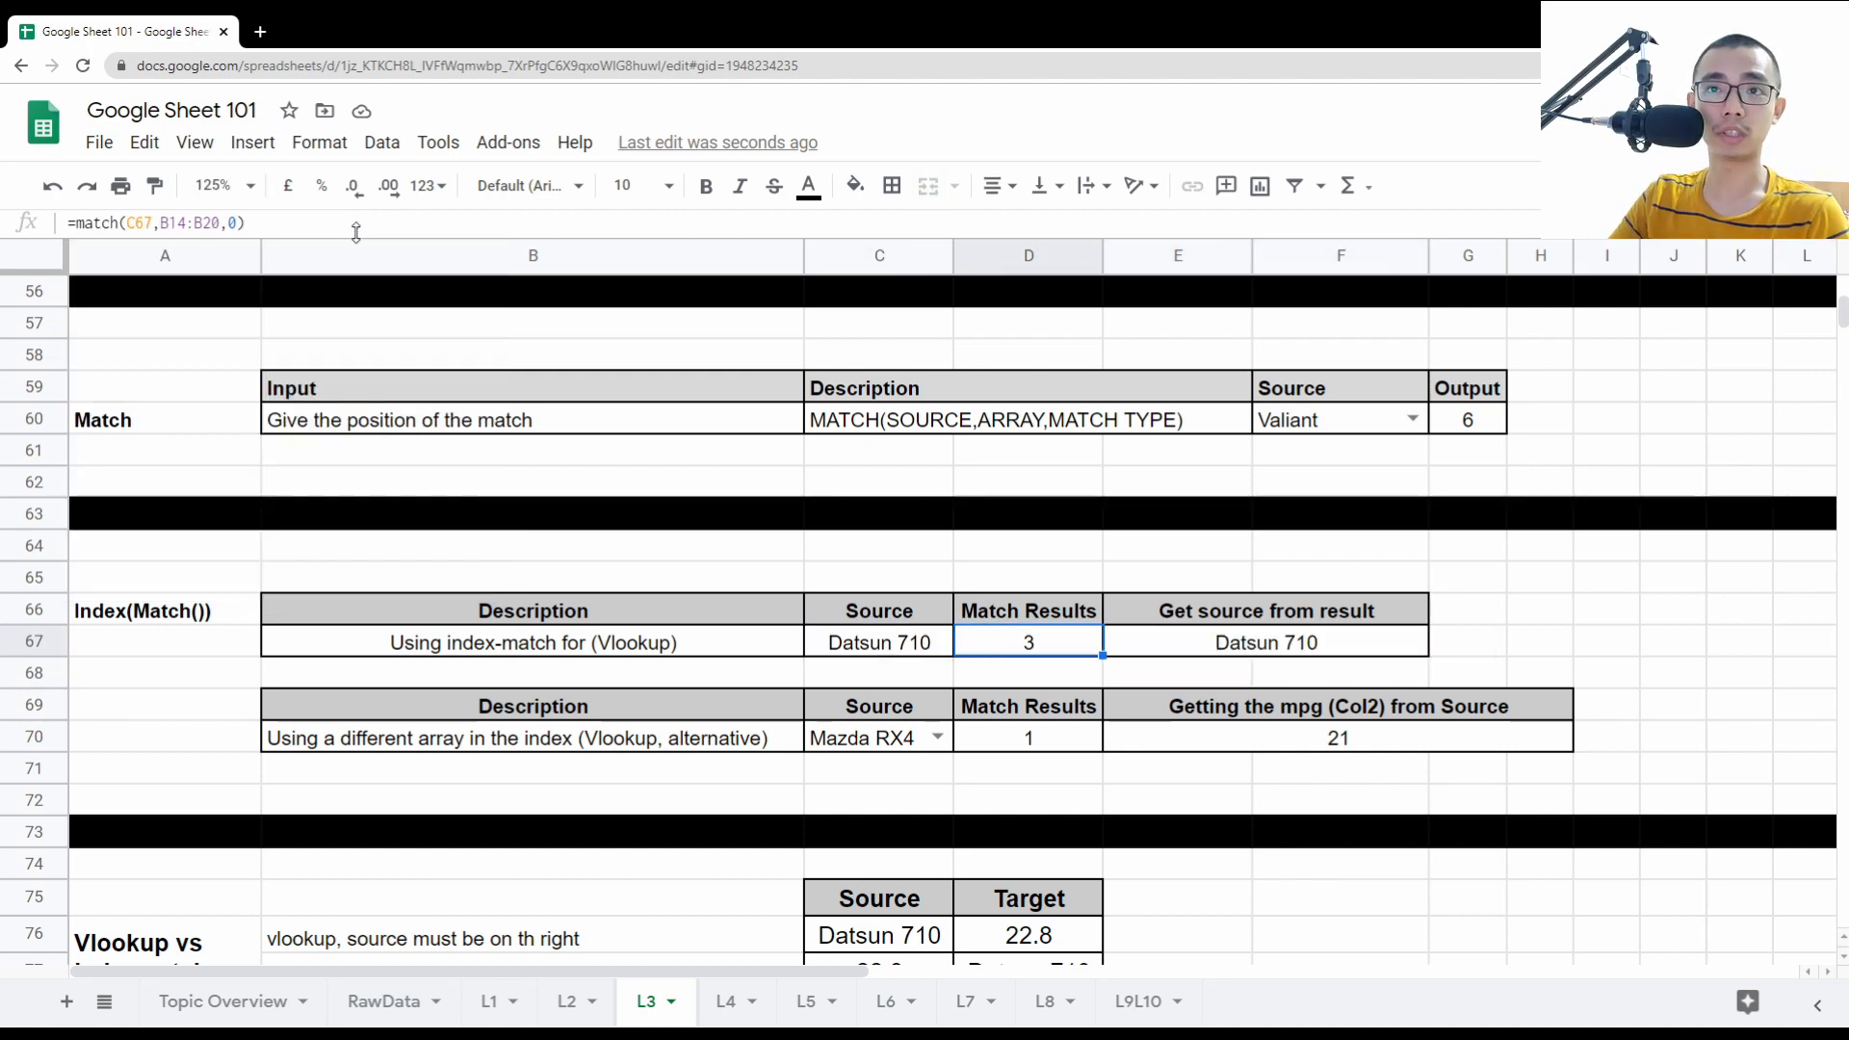
left_click(339, 222)
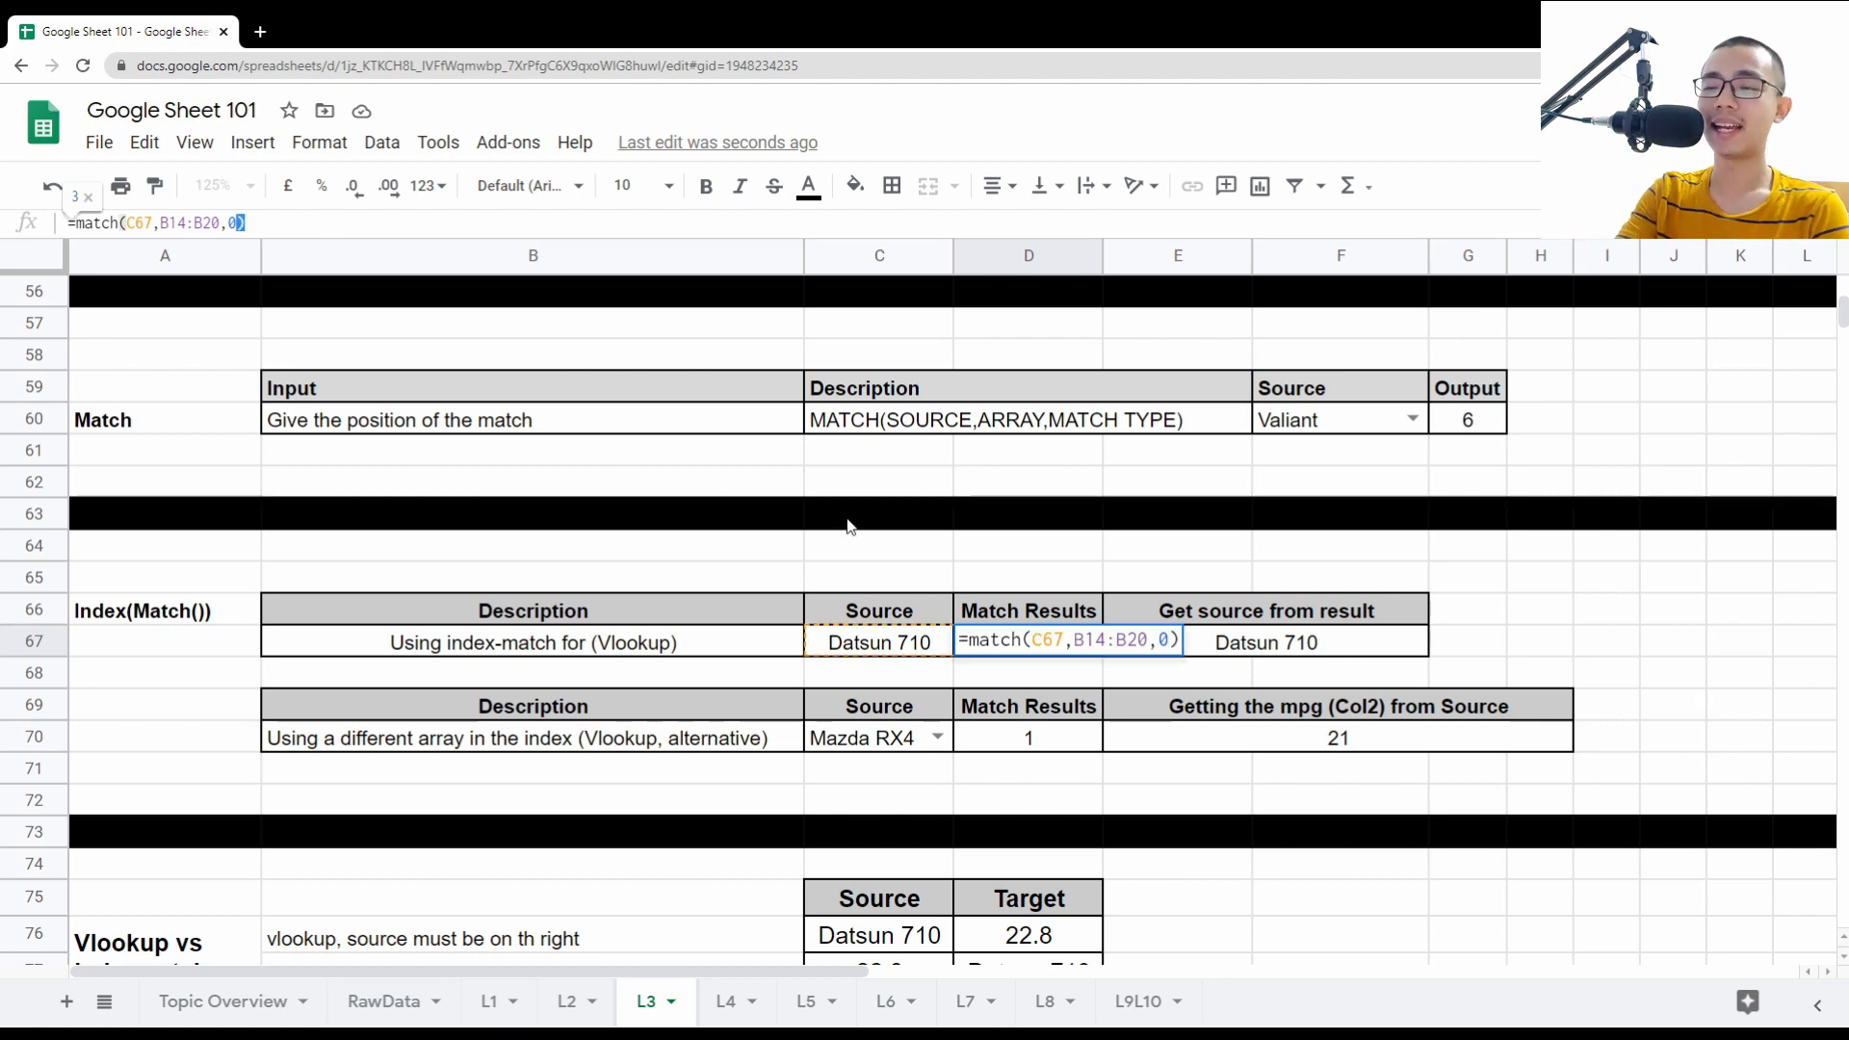
key("Escape")
- Open the INDEX formula in E67 and compare its range with the car names in the raw data
key("Right")
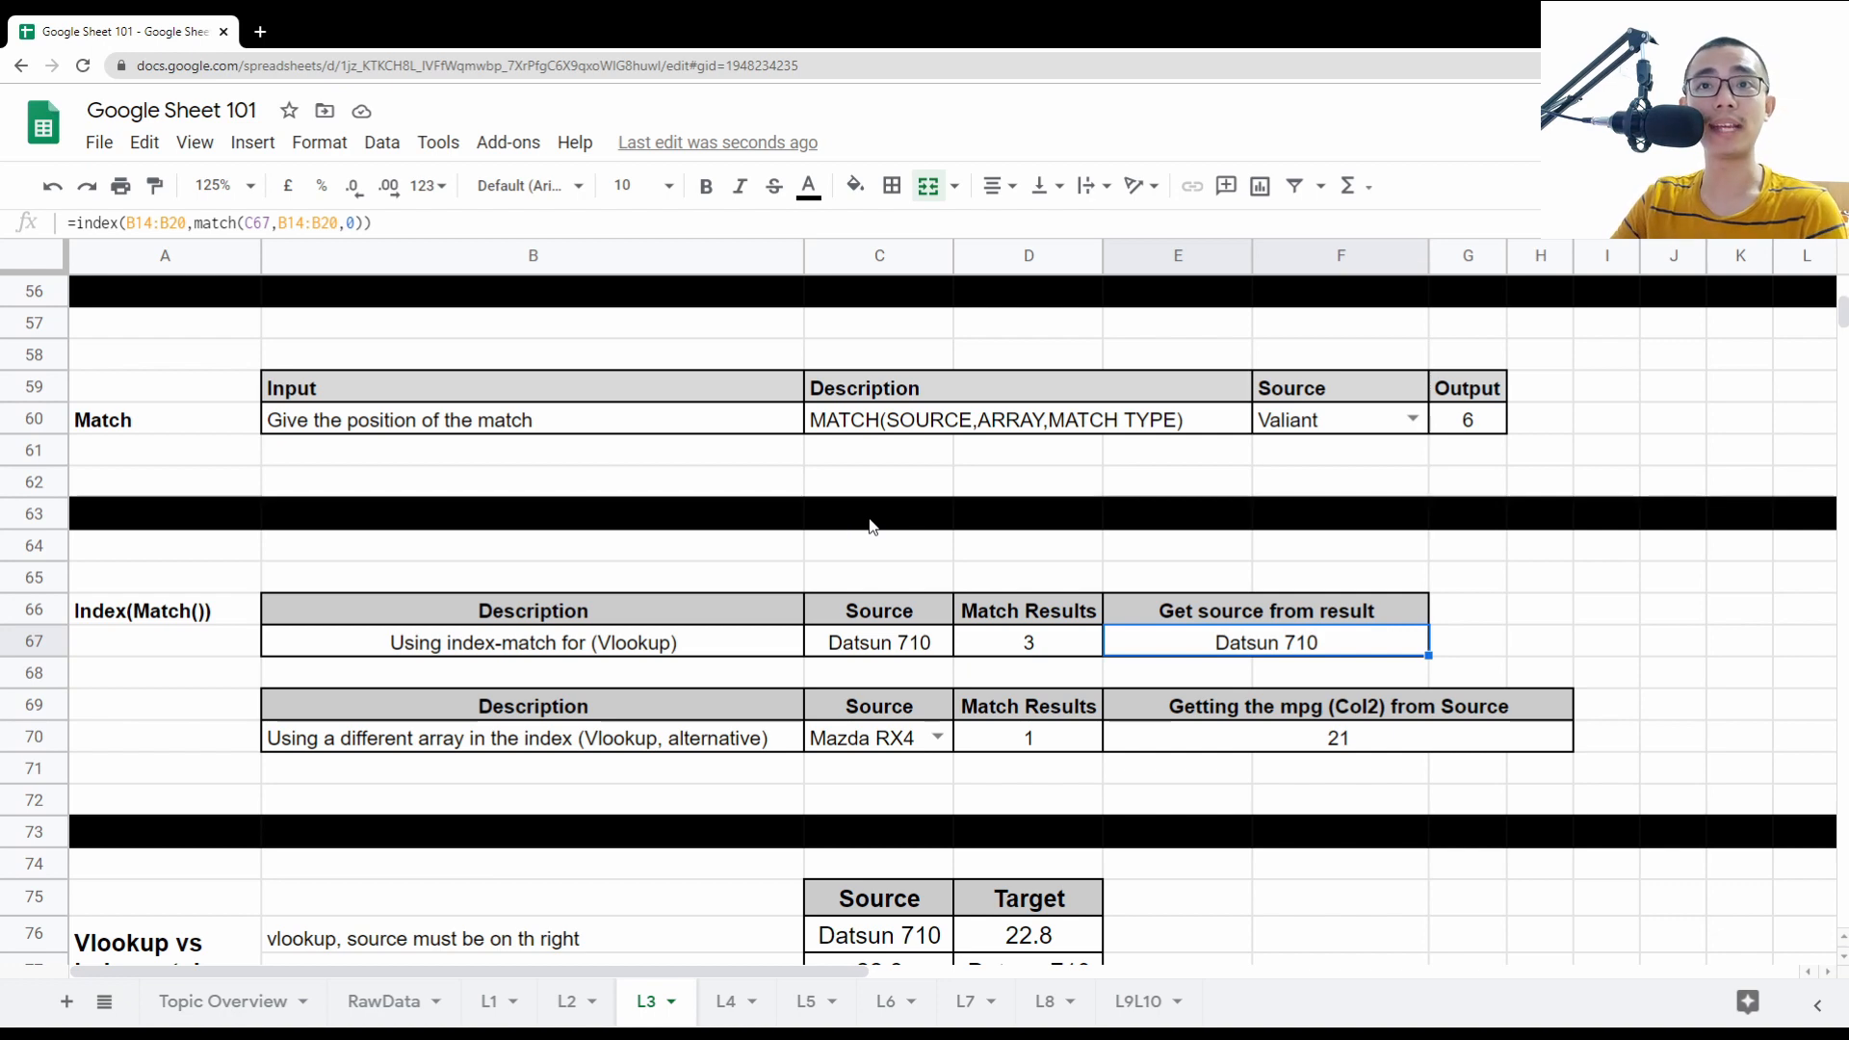
left_click(414, 227)
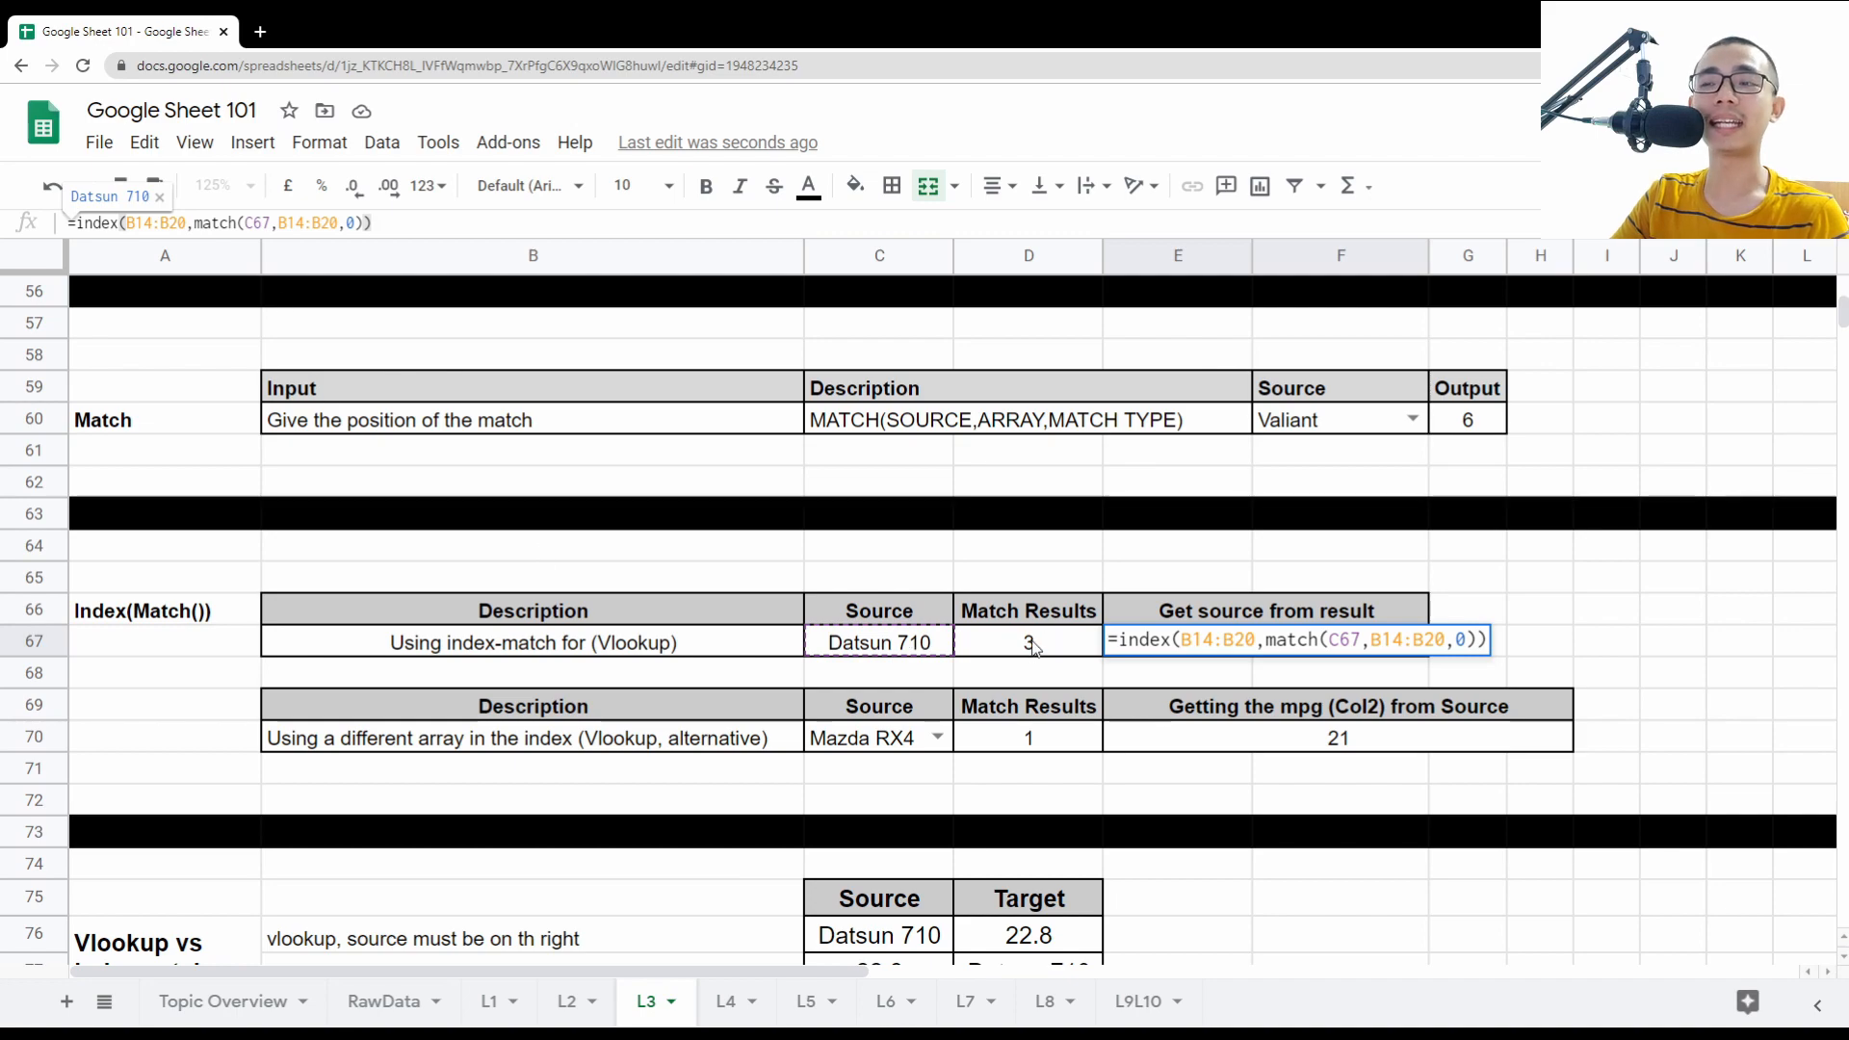
scroll(1028, 655, "up", 10)
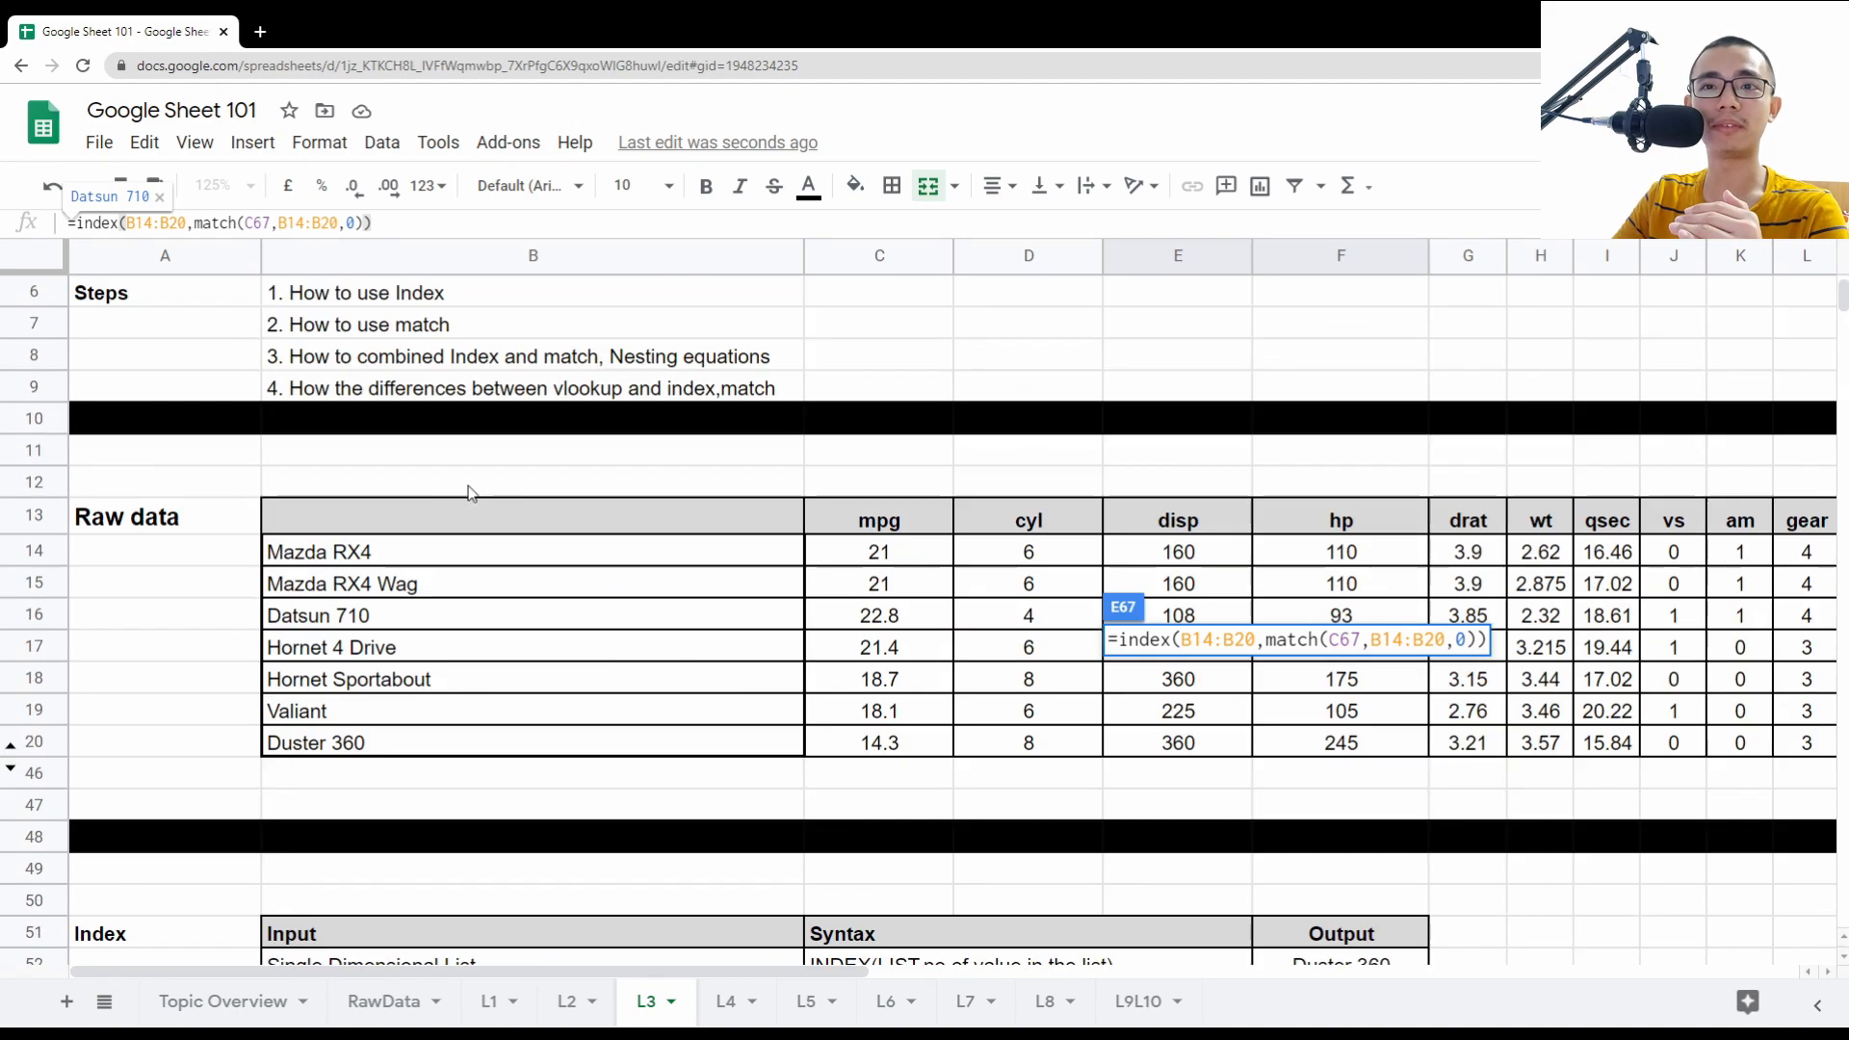
scroll(724, 642, "down", 7)
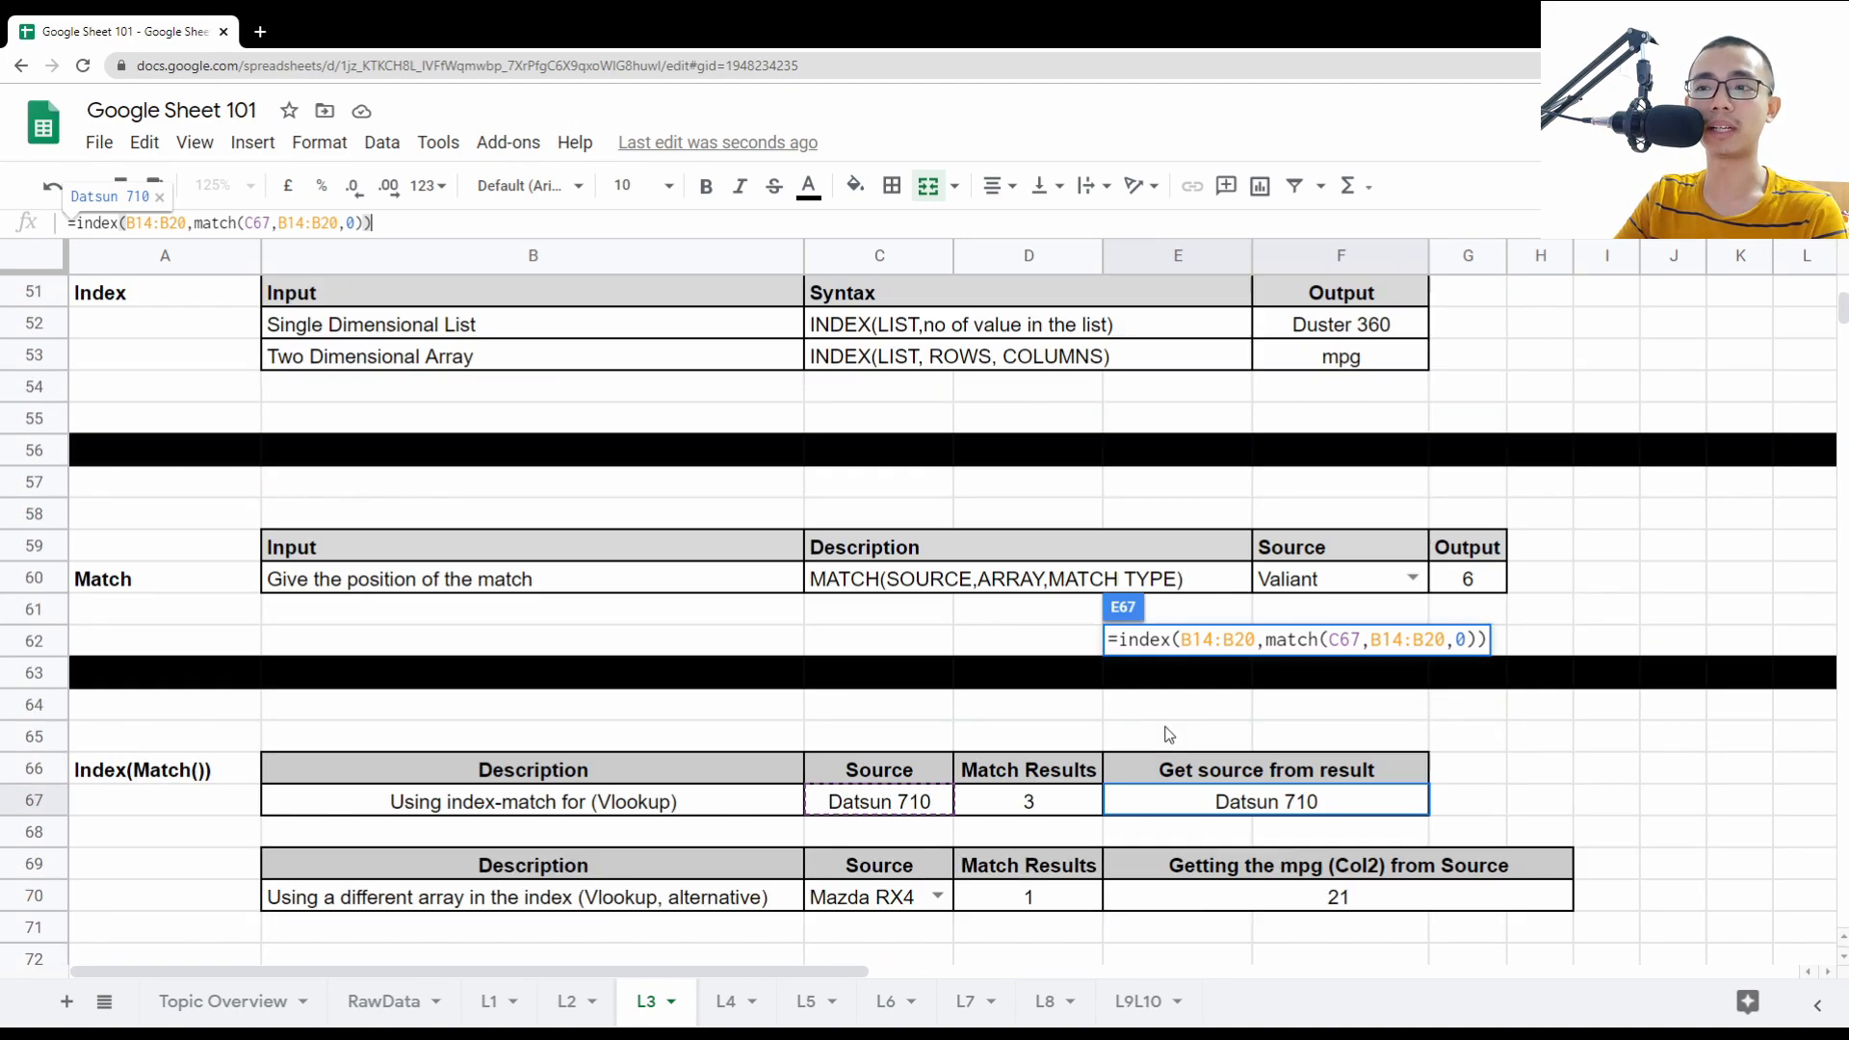
scroll(1067, 743, "down", 1)
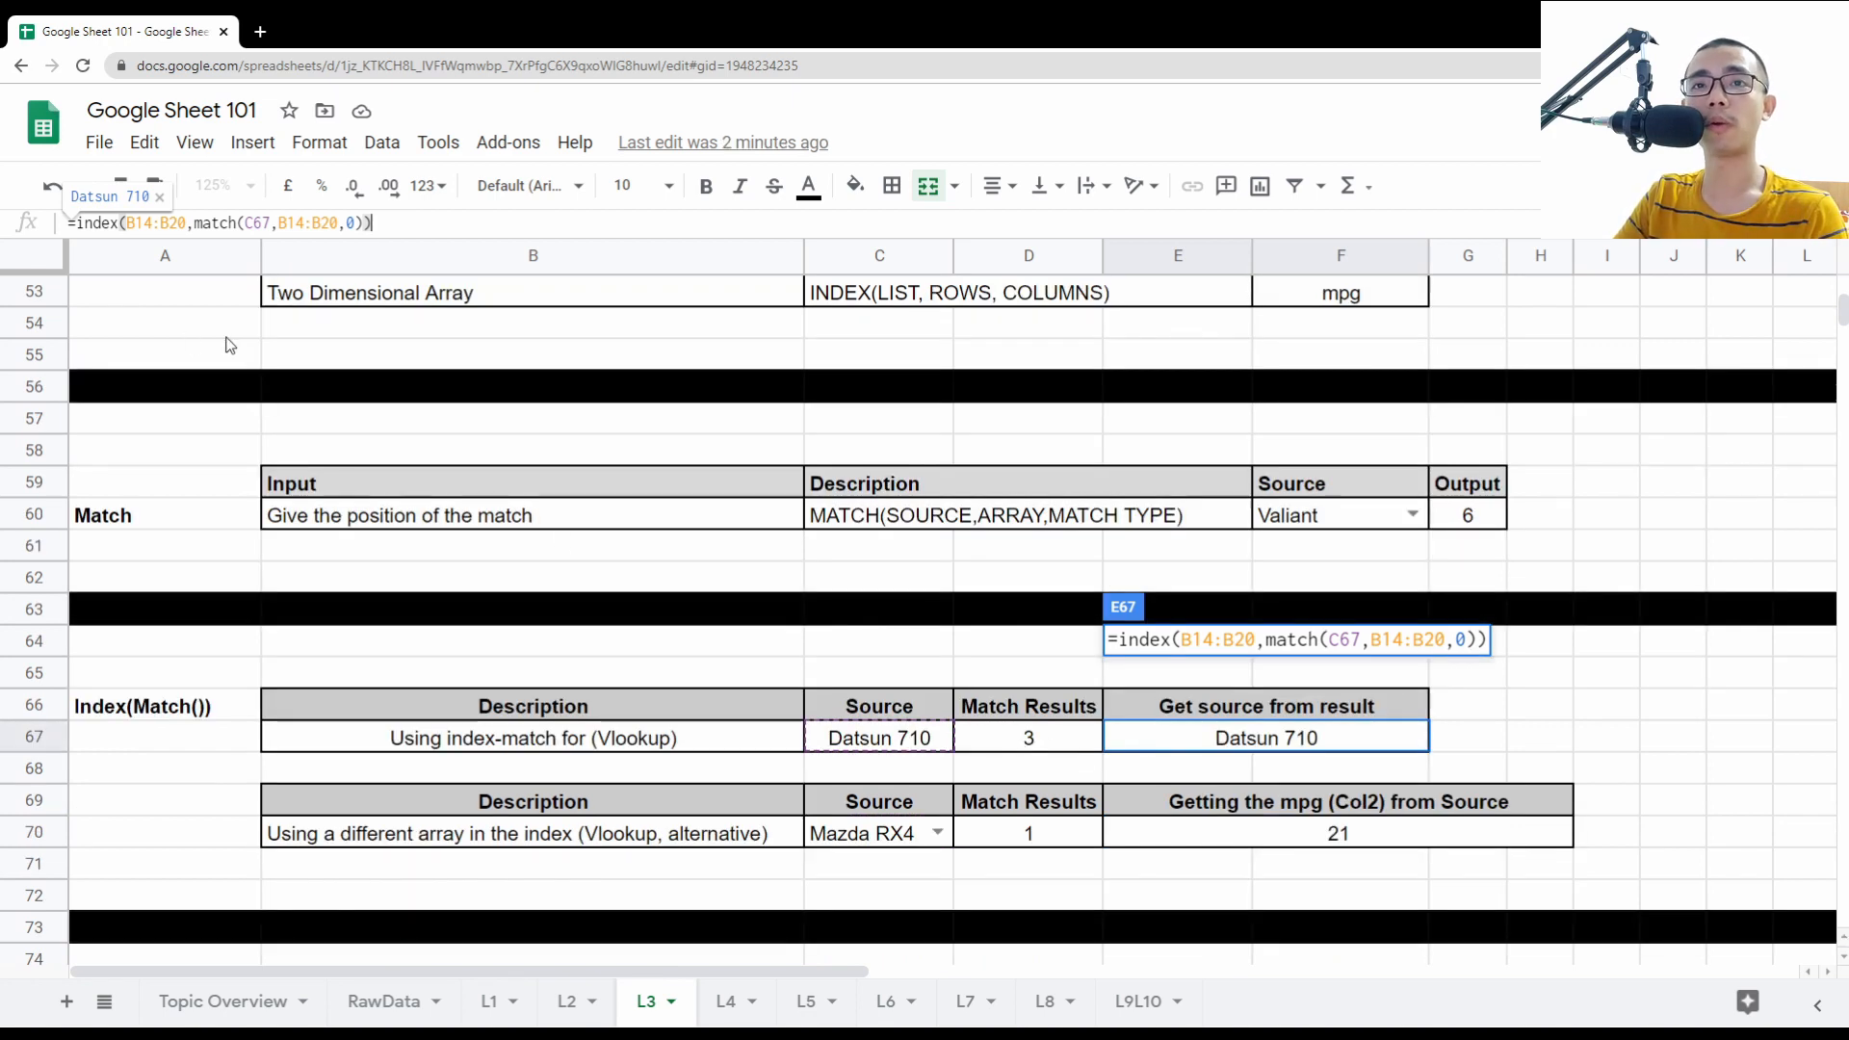
- Highlight the INDEX reference and the nested MATCH function in E67's formula, and close it without editing
double_click(140, 223)
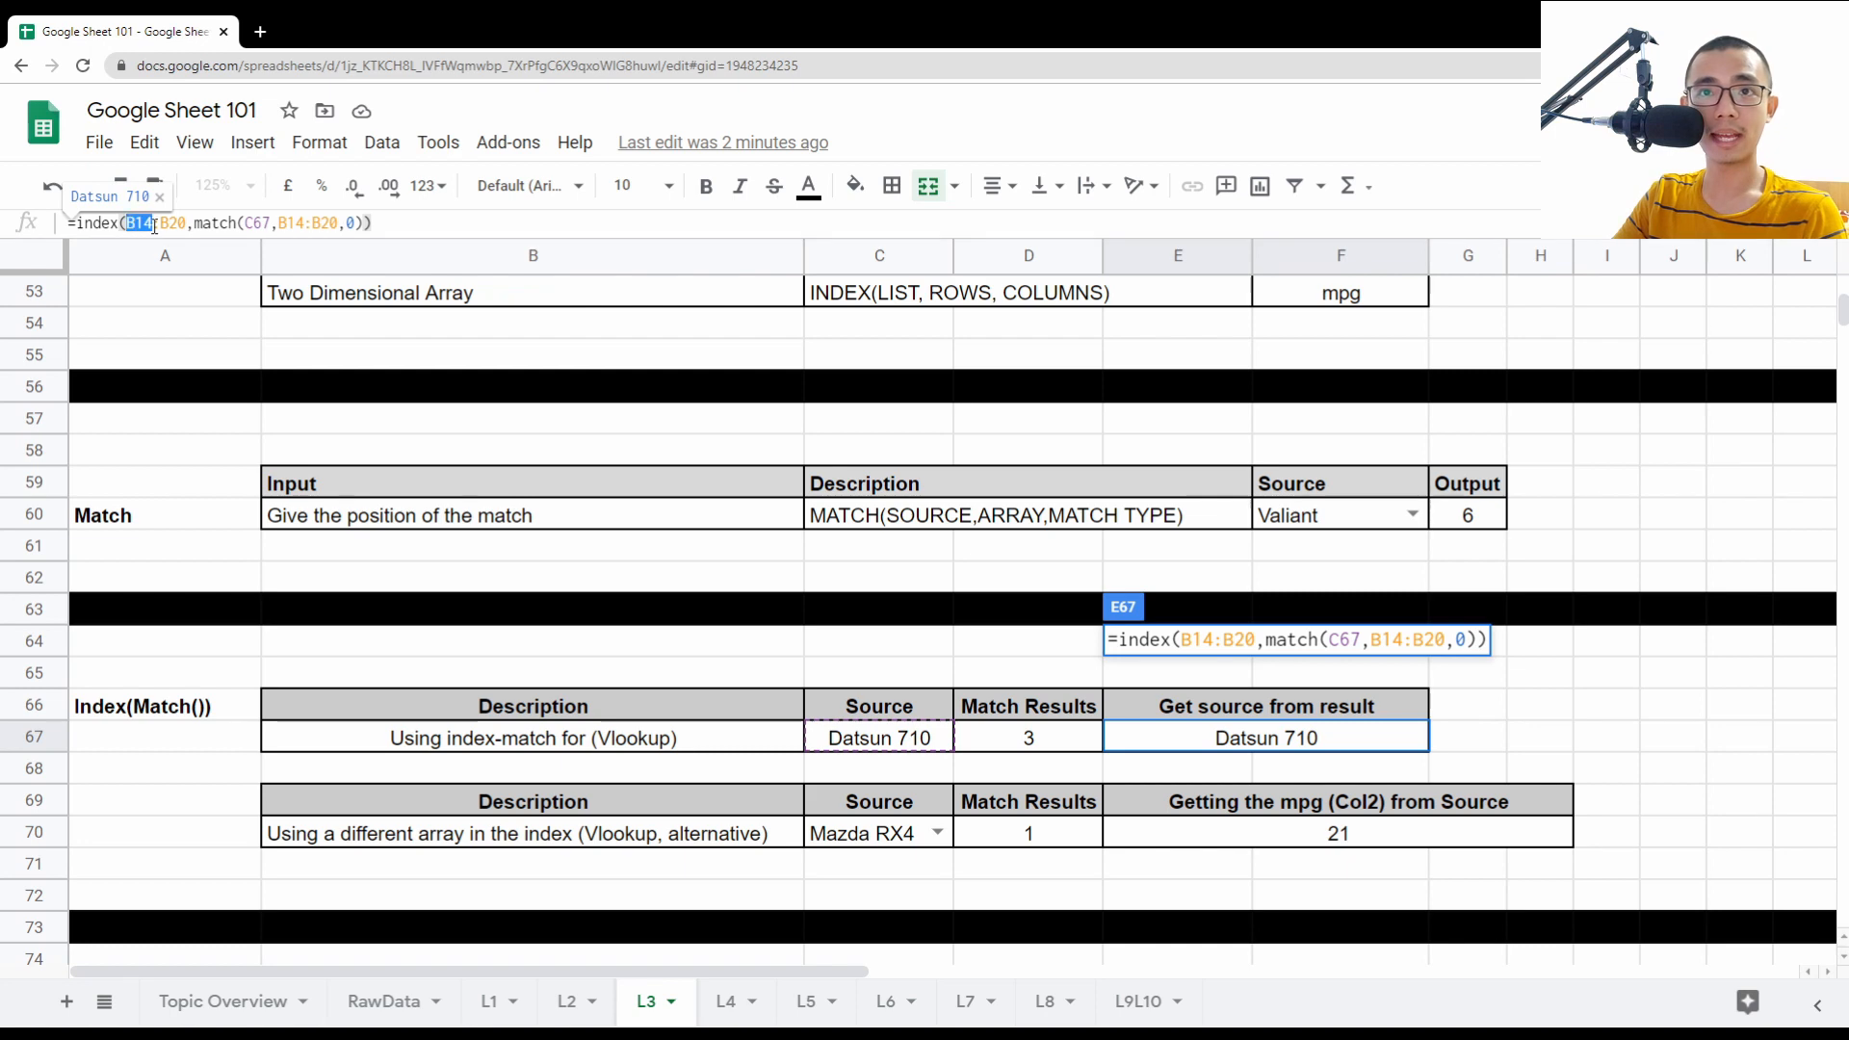
left_click(200, 223)
left_click_drag(200, 223, 362, 223)
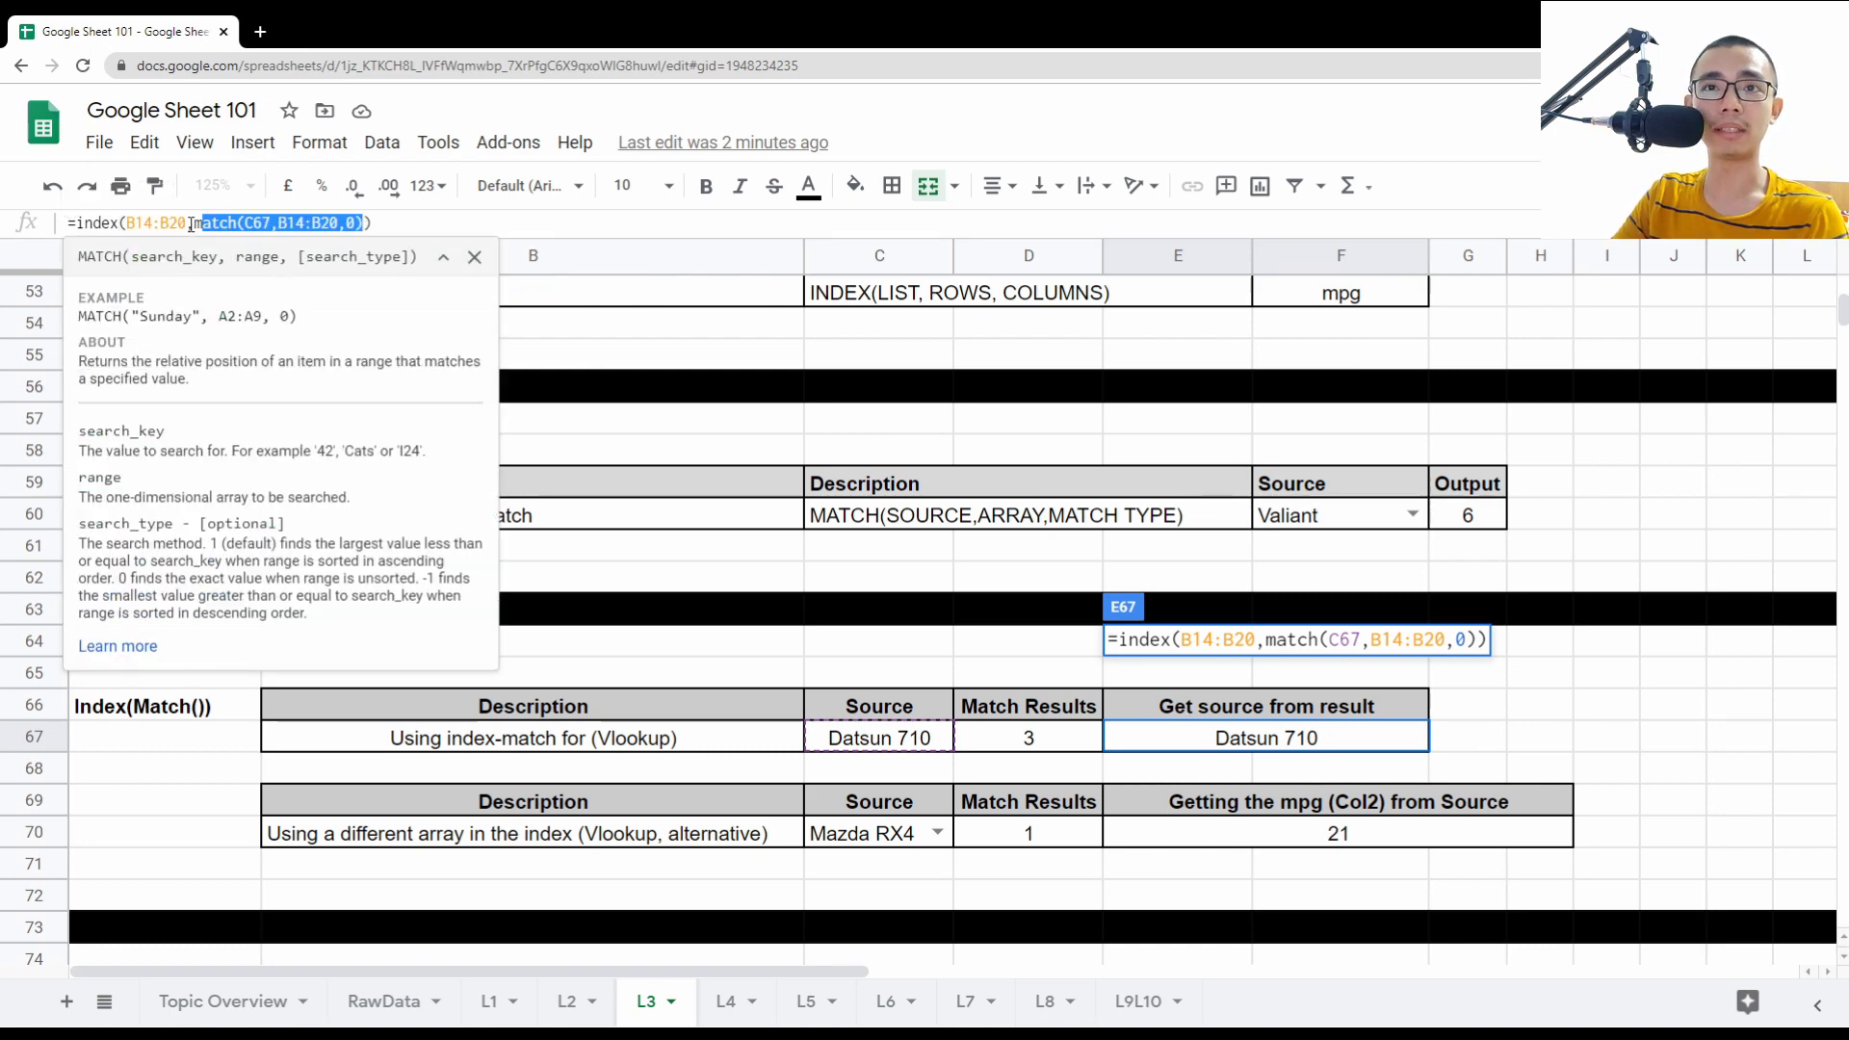
left_click_drag(192, 223, 372, 223)
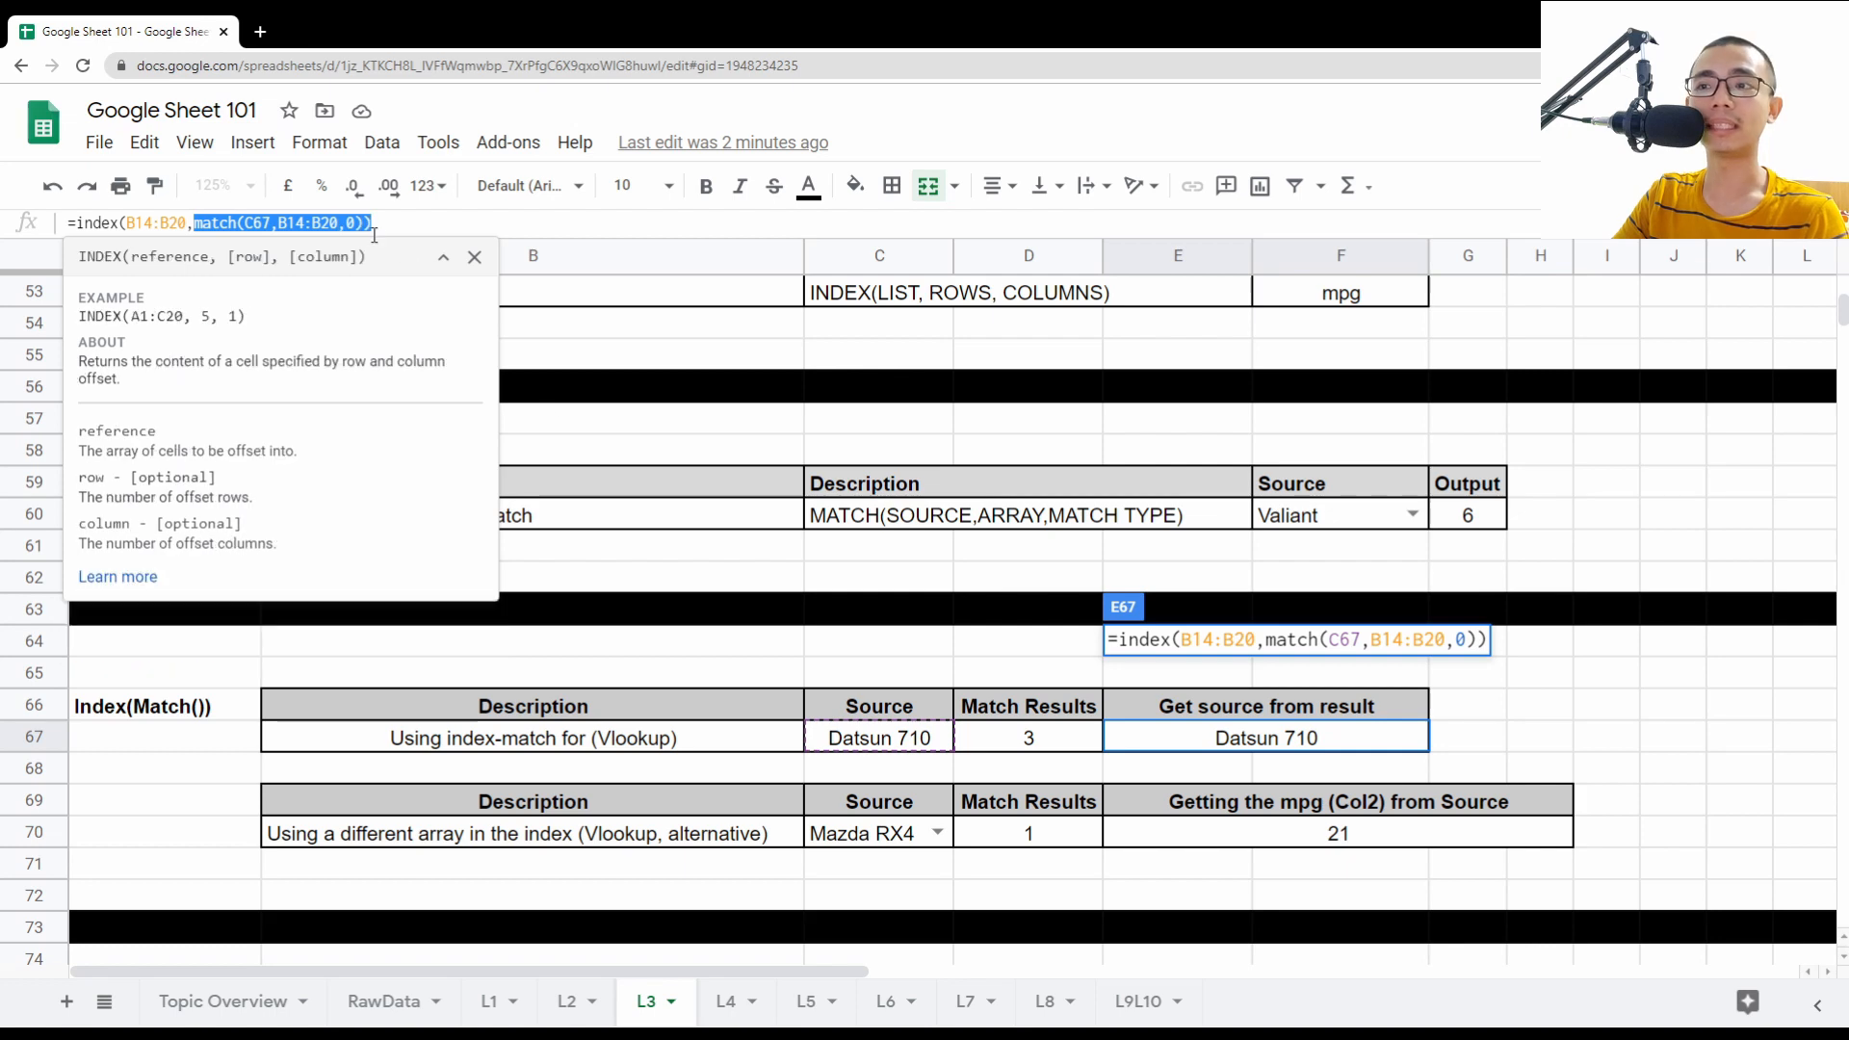
key("Escape")
- Compare the whole MATCH formula in D67 with the MATCH part nested inside E67's INDEX formula
double_click(1025, 738)
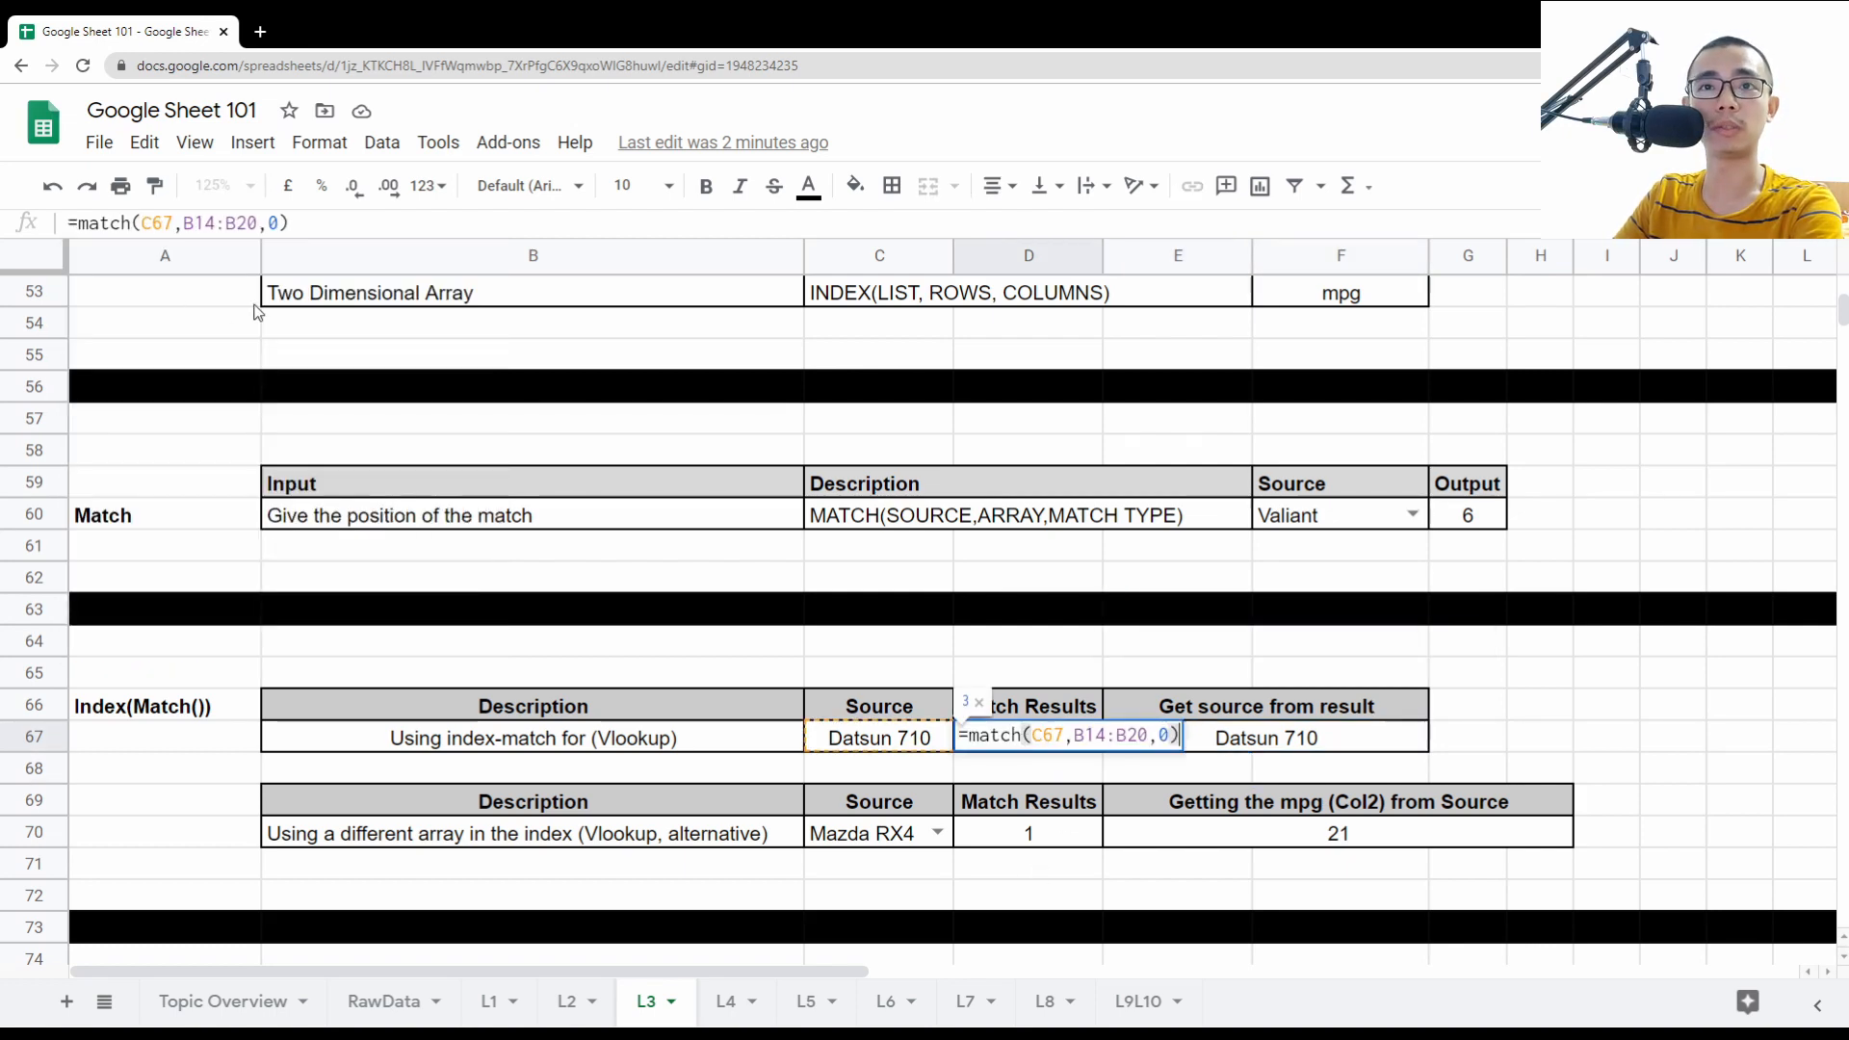
left_click_drag(77, 223, 330, 235)
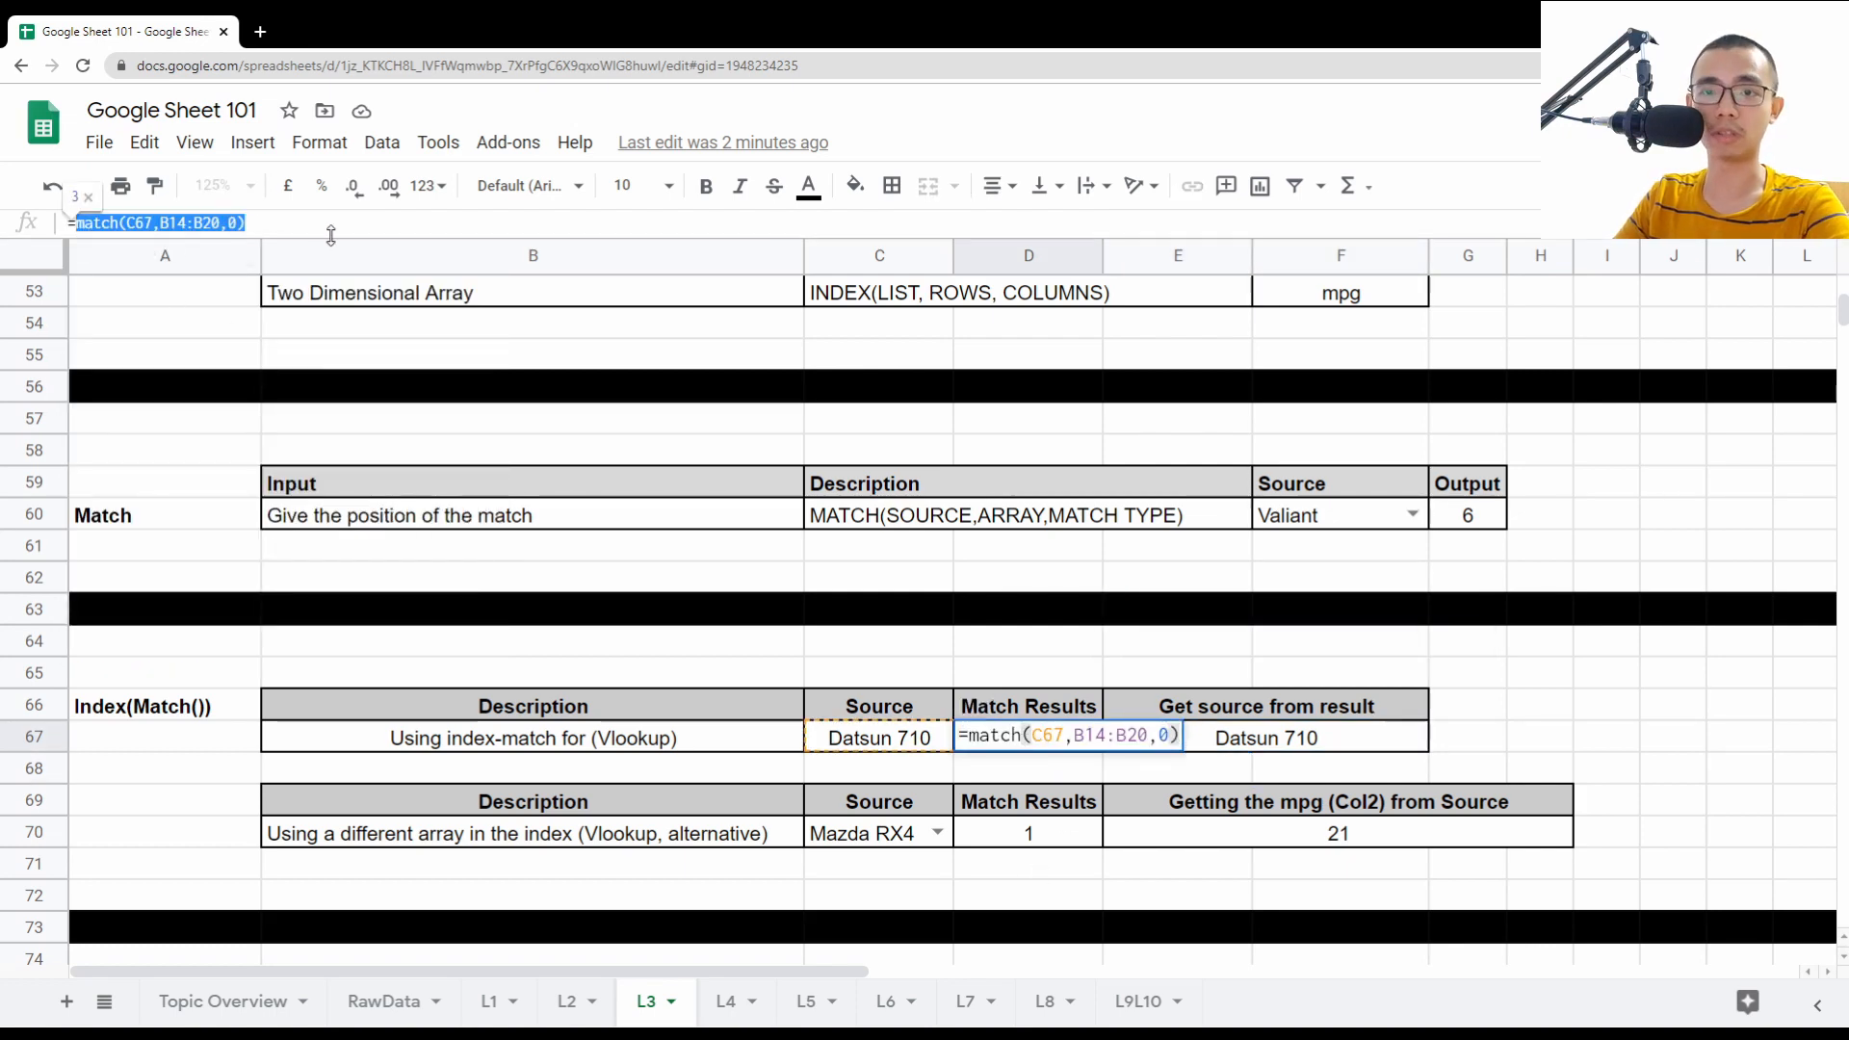
key("Escape")
key("Right")
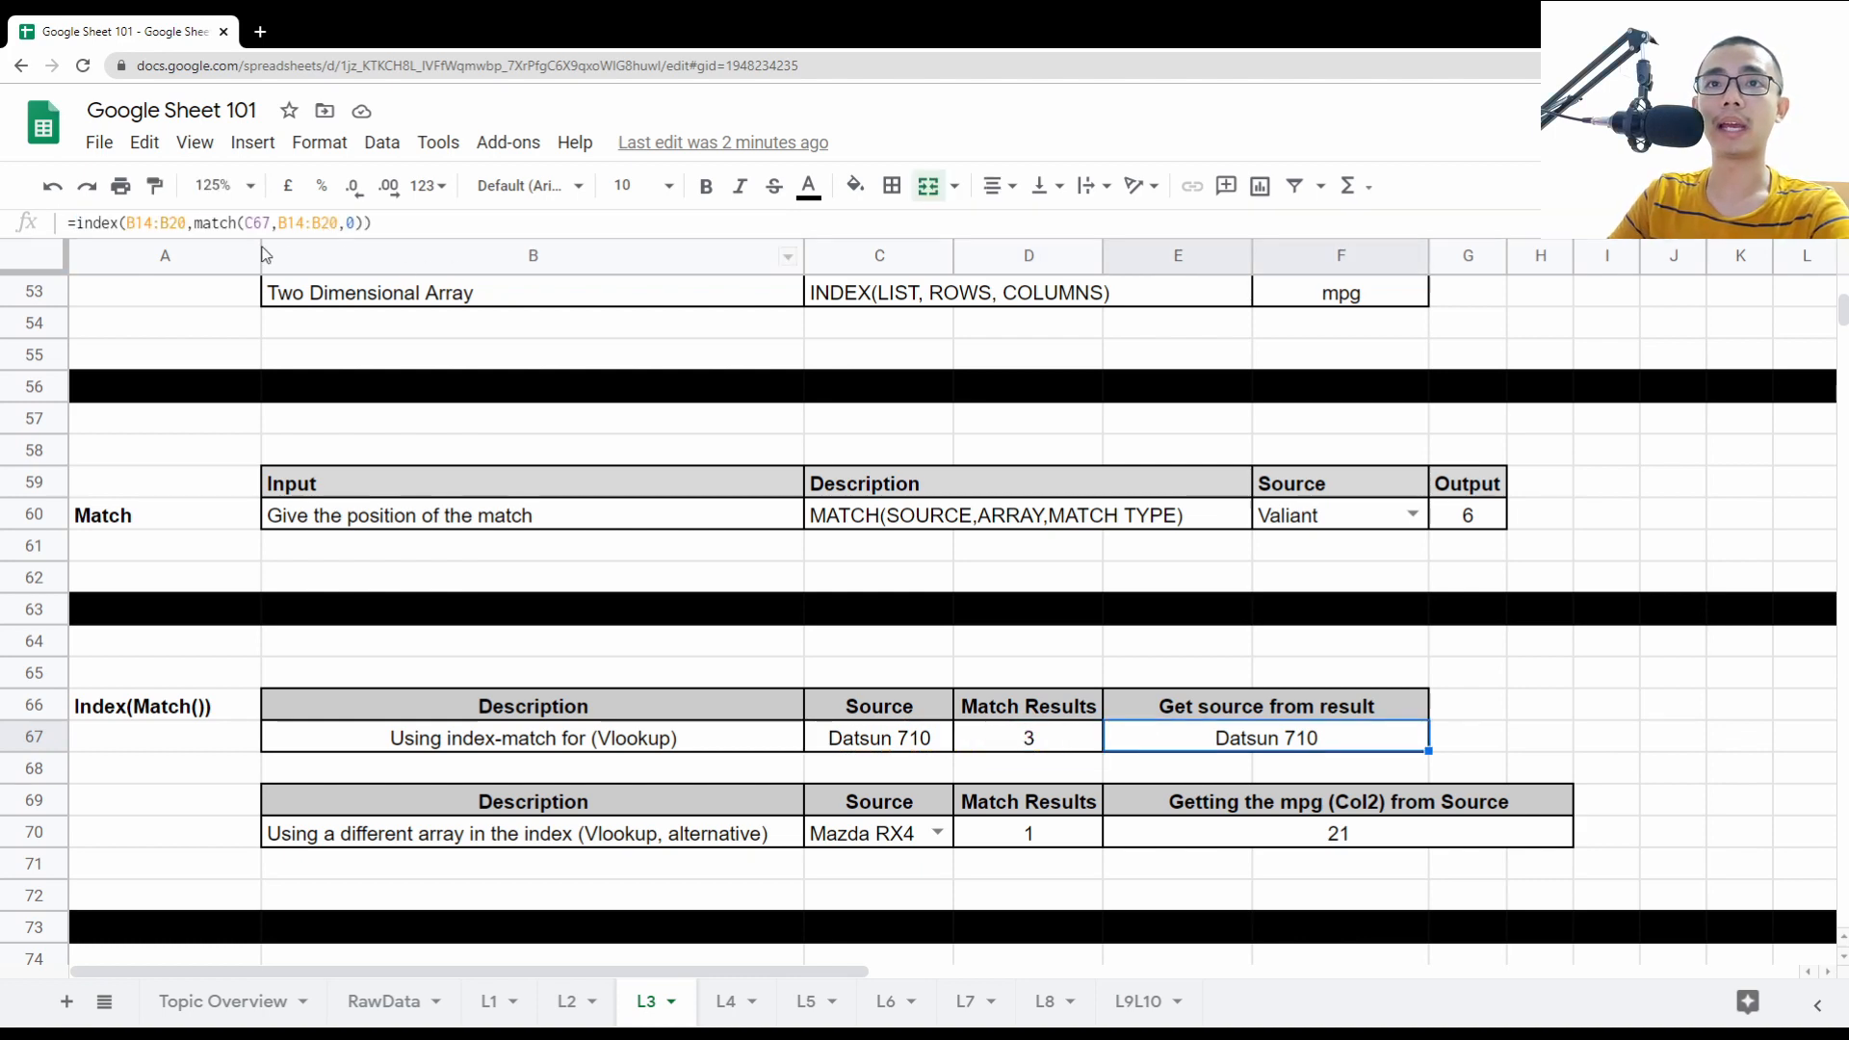
left_click(381, 226)
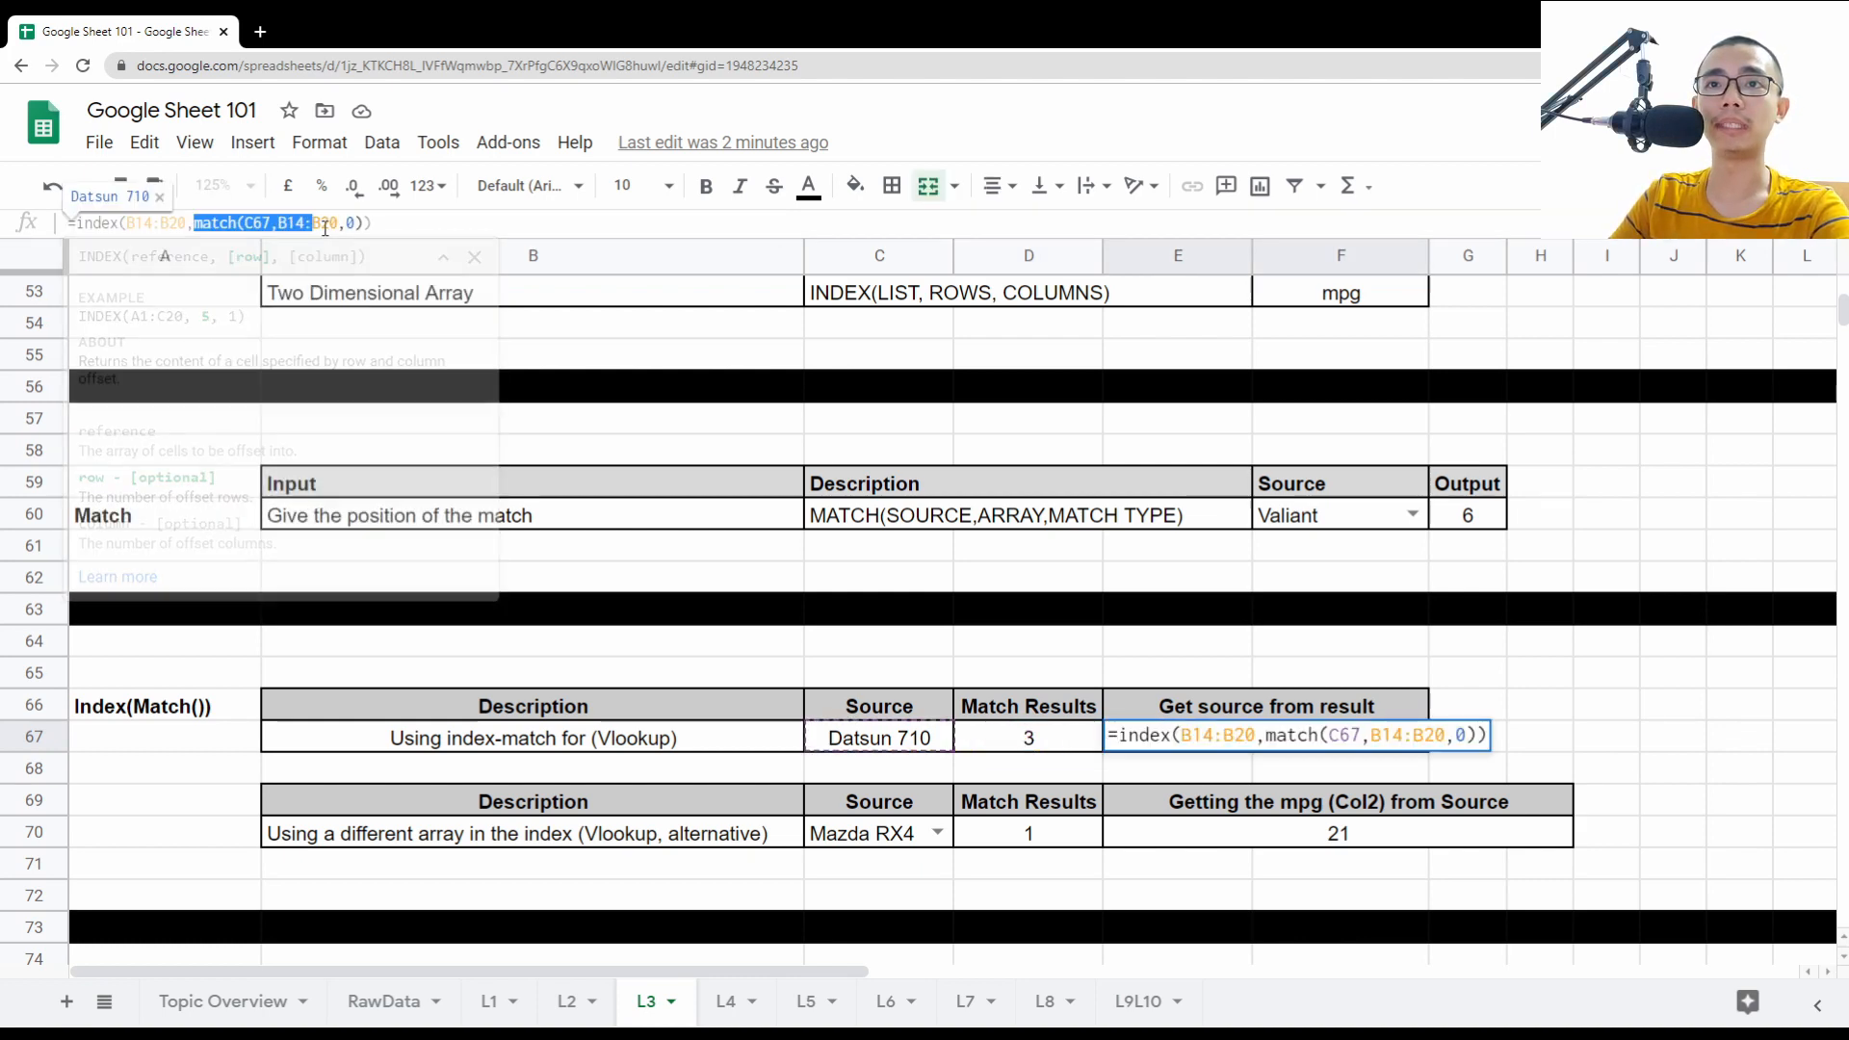
left_click(382, 227)
key("Return")
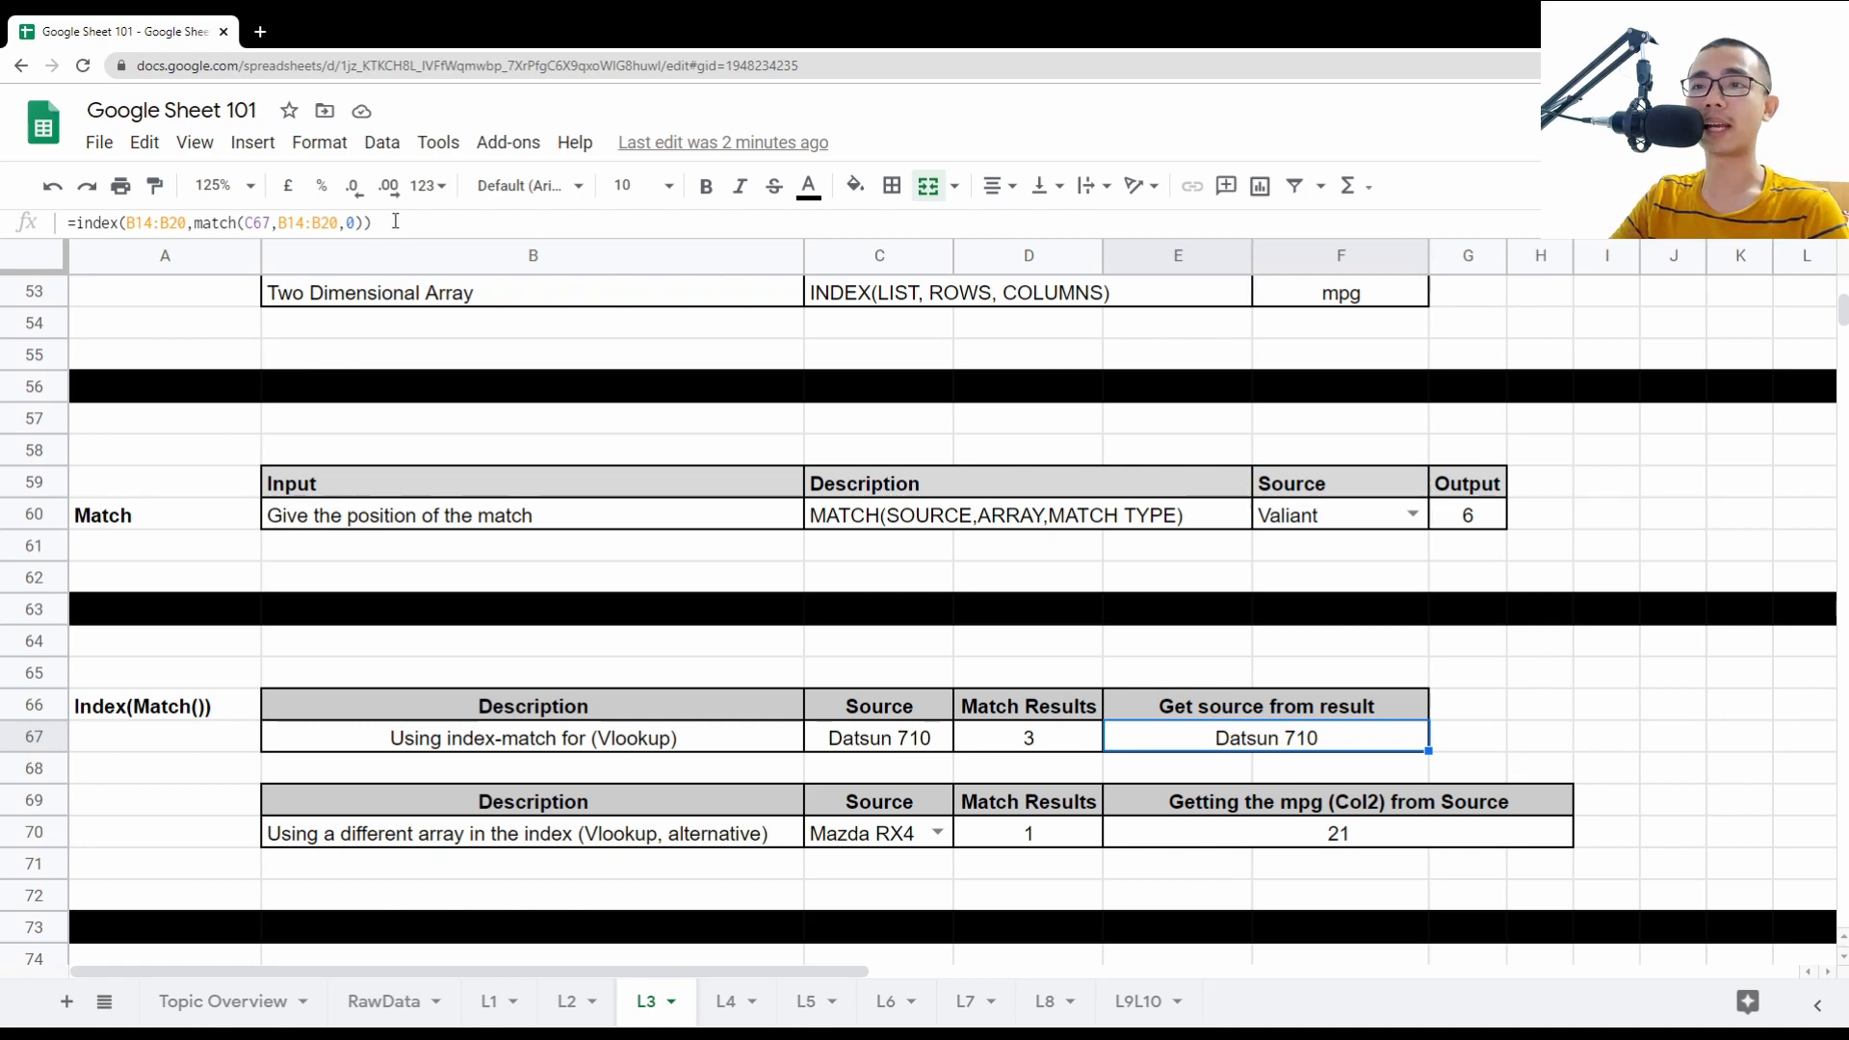
- Change the INDEX reference in E67 to the mpg column, so the formula reads =index(C14:C20,match(C67,B14:B20,0))
left_click_drag(128, 224, 175, 224)
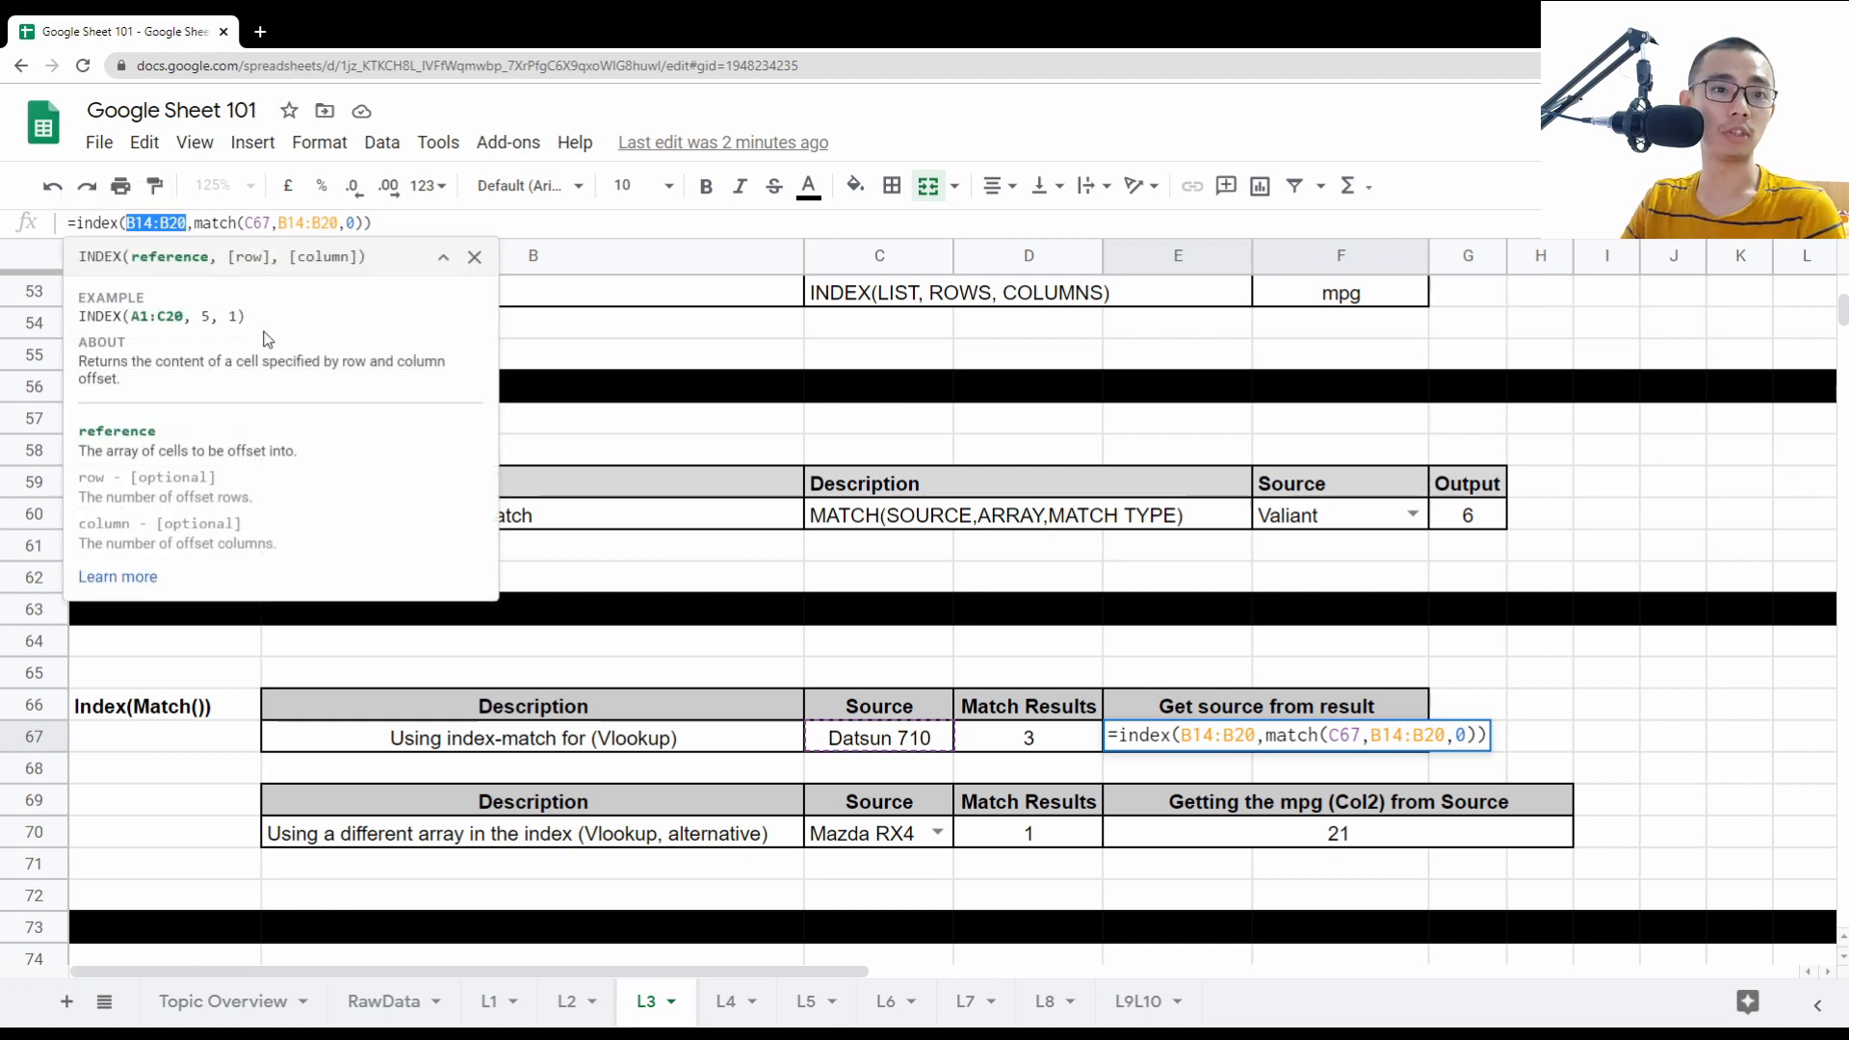
key("Left")
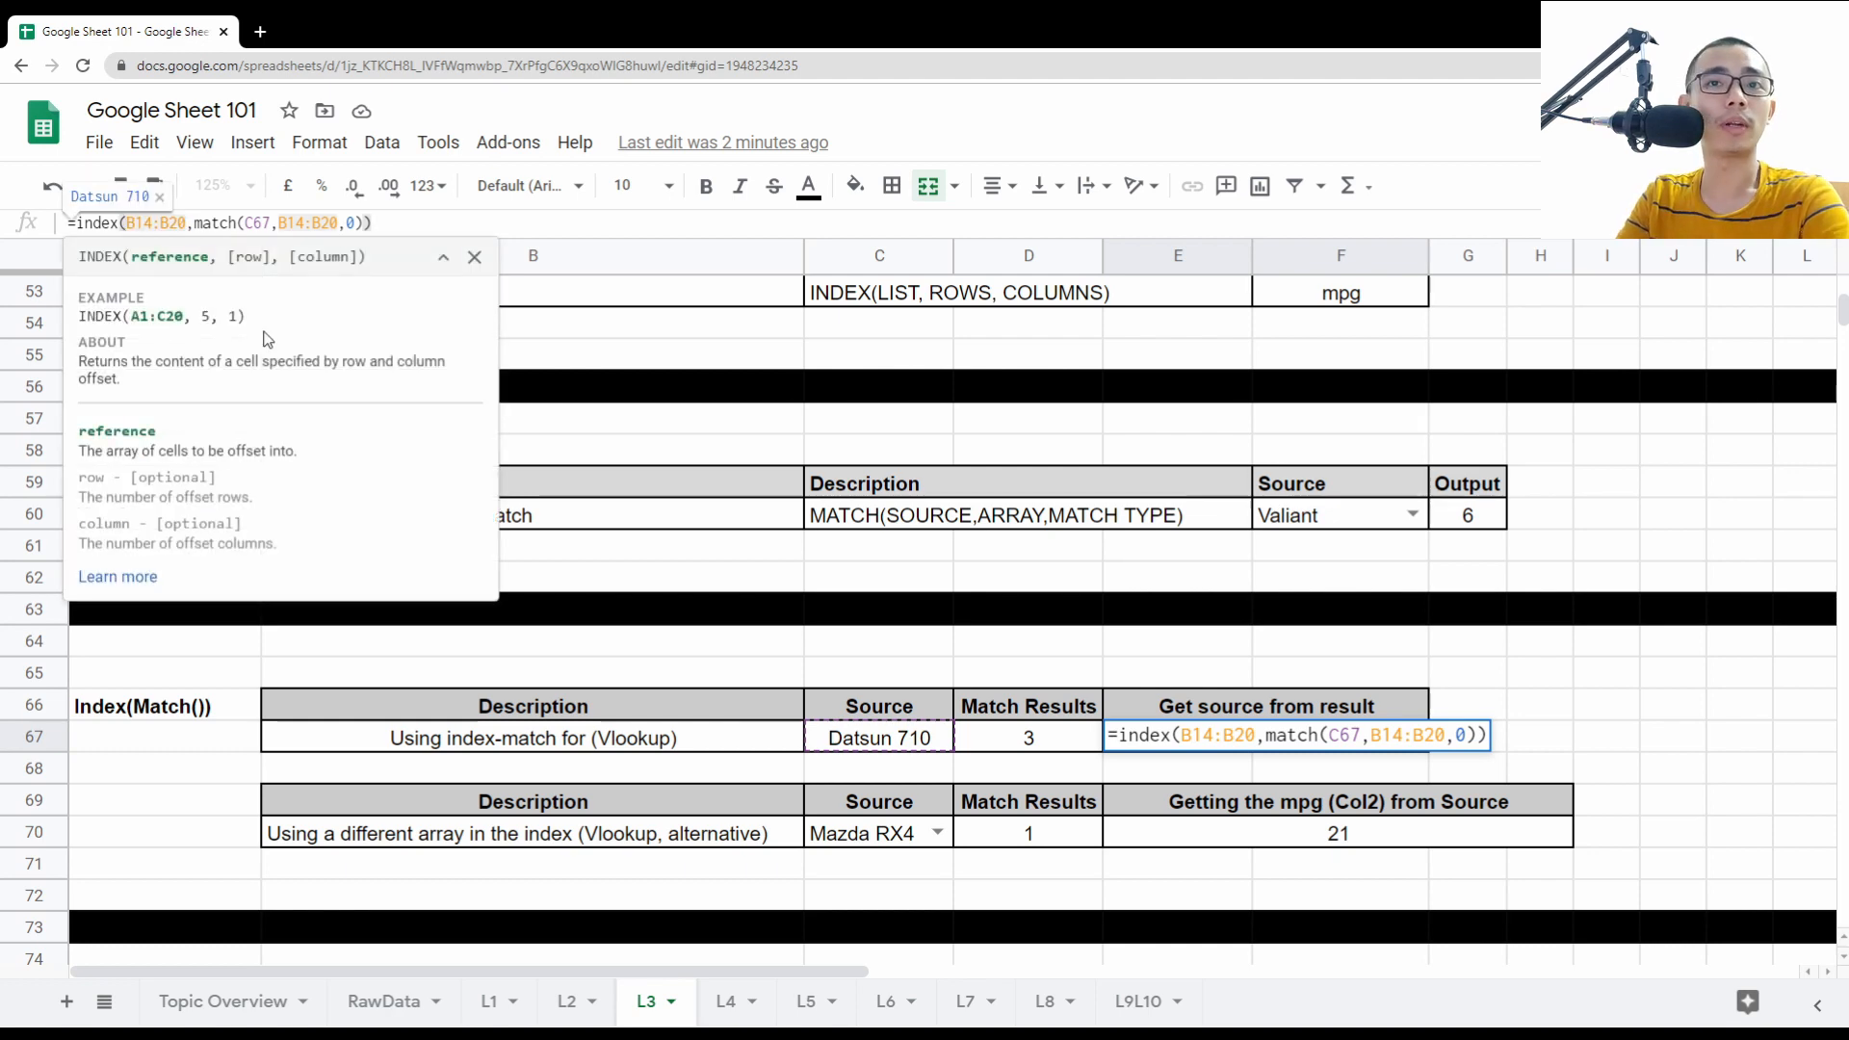
key("Right")
key("BackSpace")
type("C")
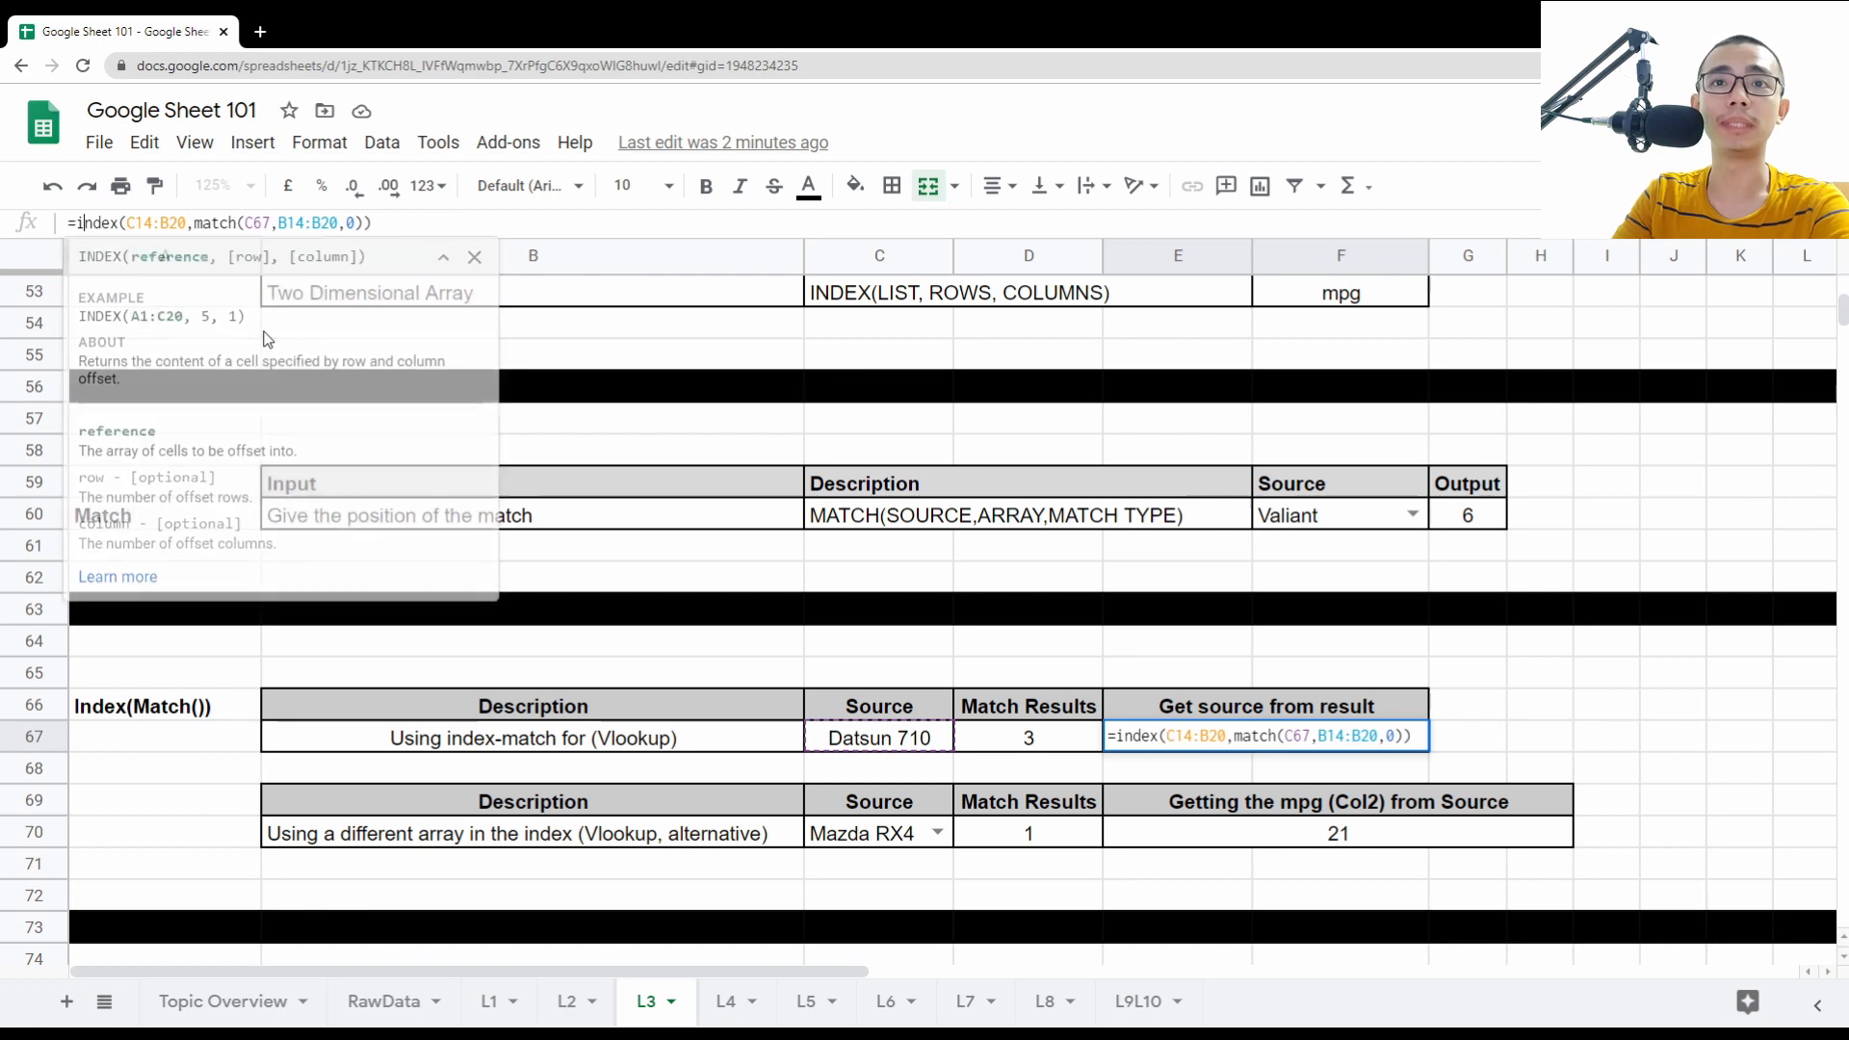
key("BackSpace")
type("C")
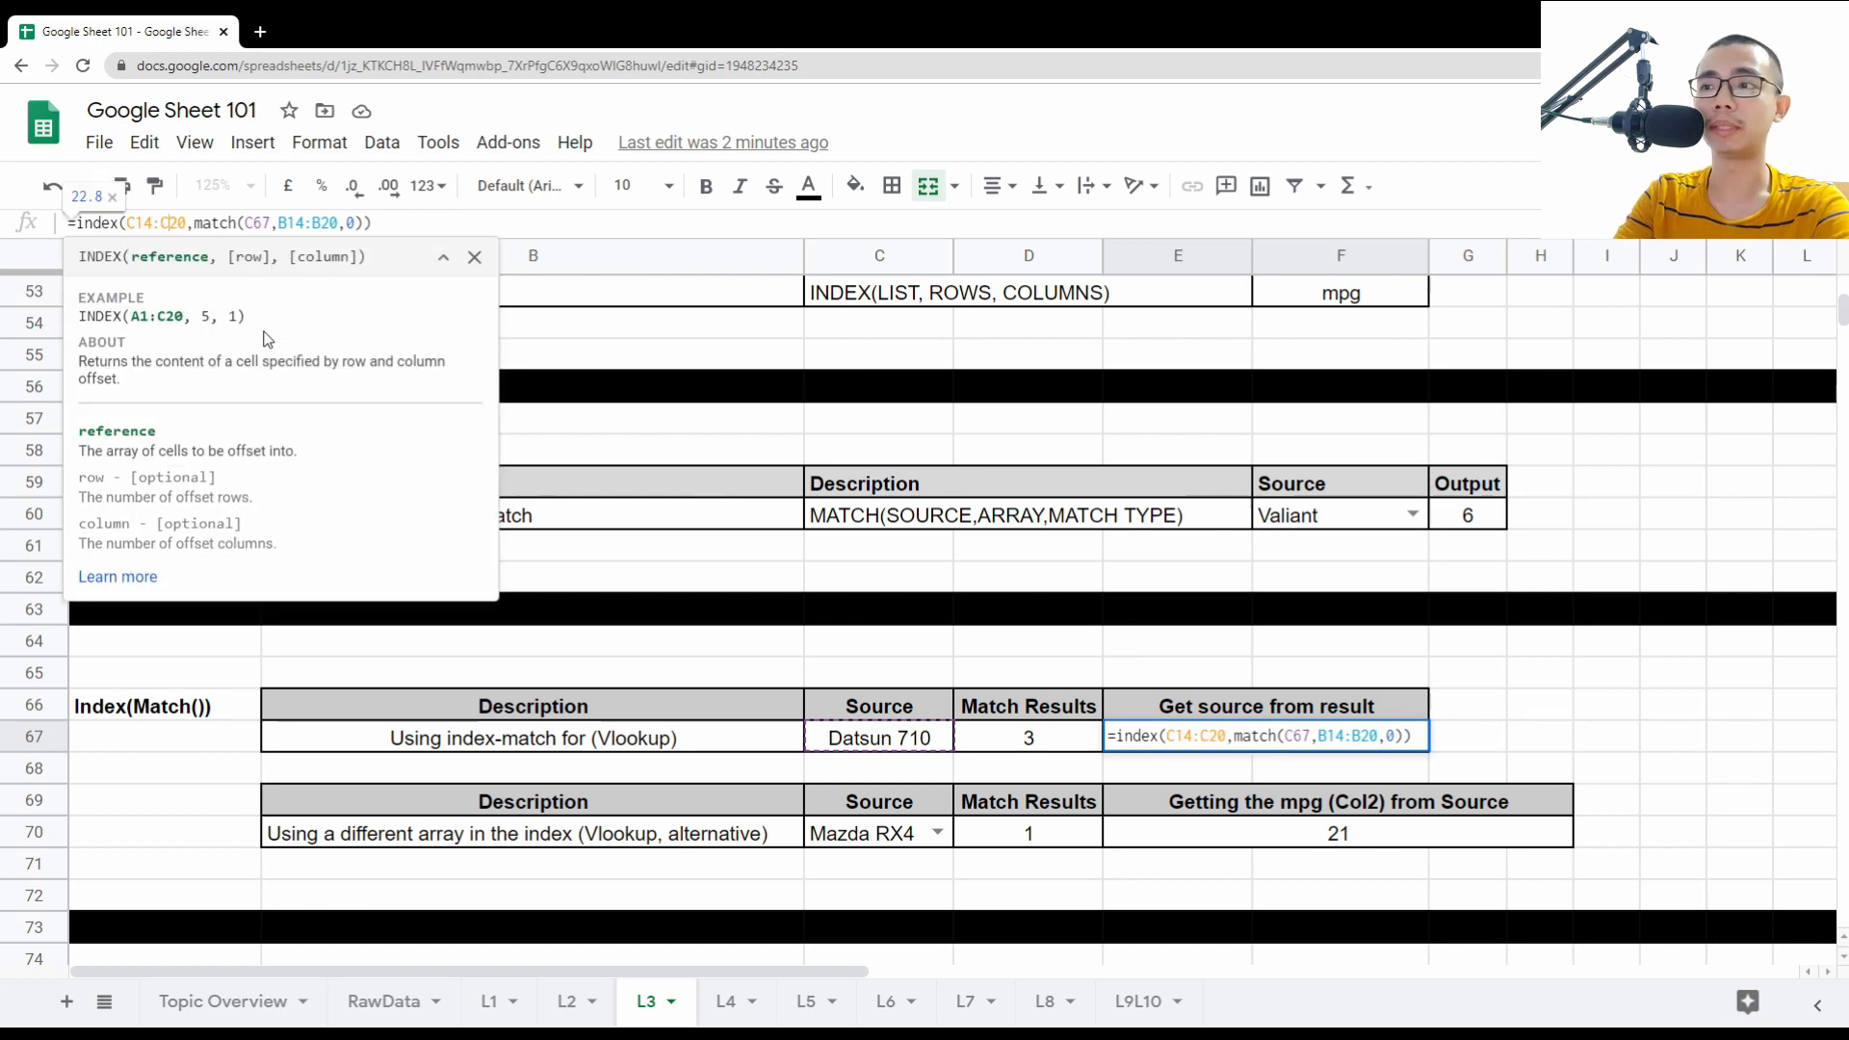
key("Return")
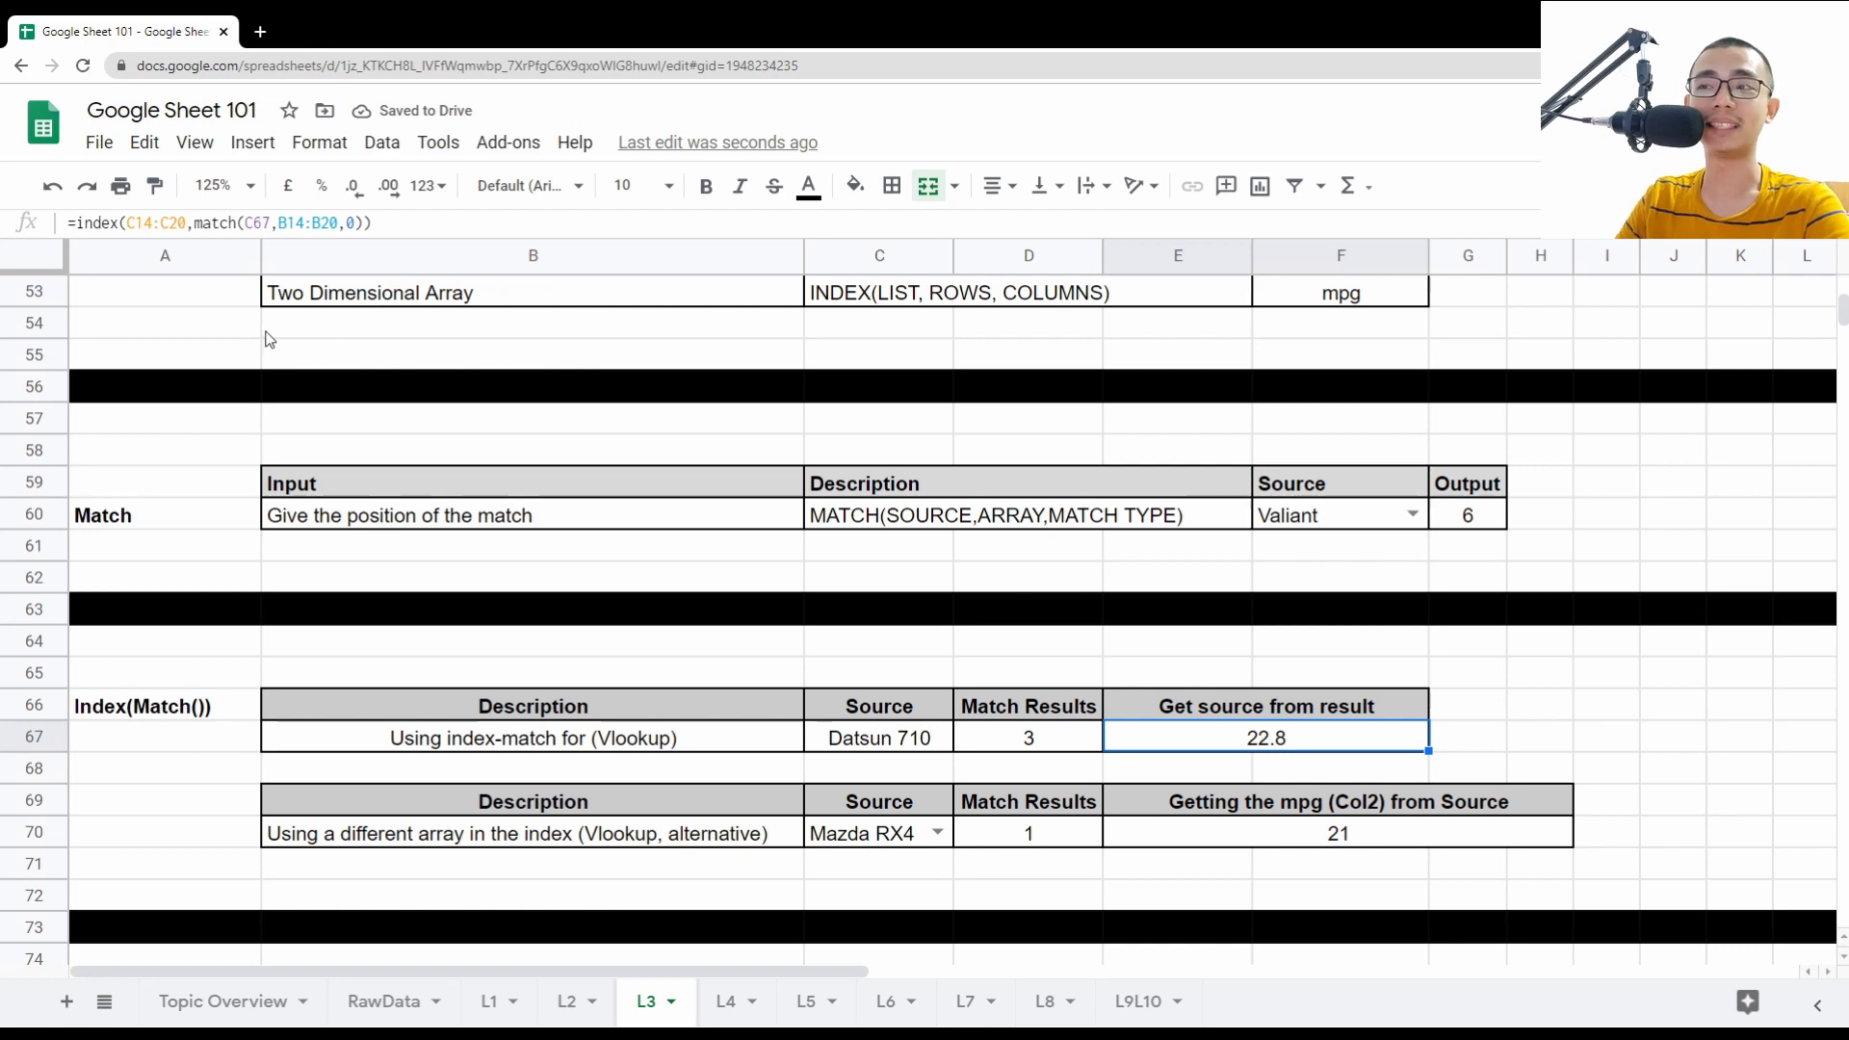
- Highlight Datsun 710 with its mpg value, and the qsec column I13:I20, in the raw data
scroll(674, 750, "up", 10)
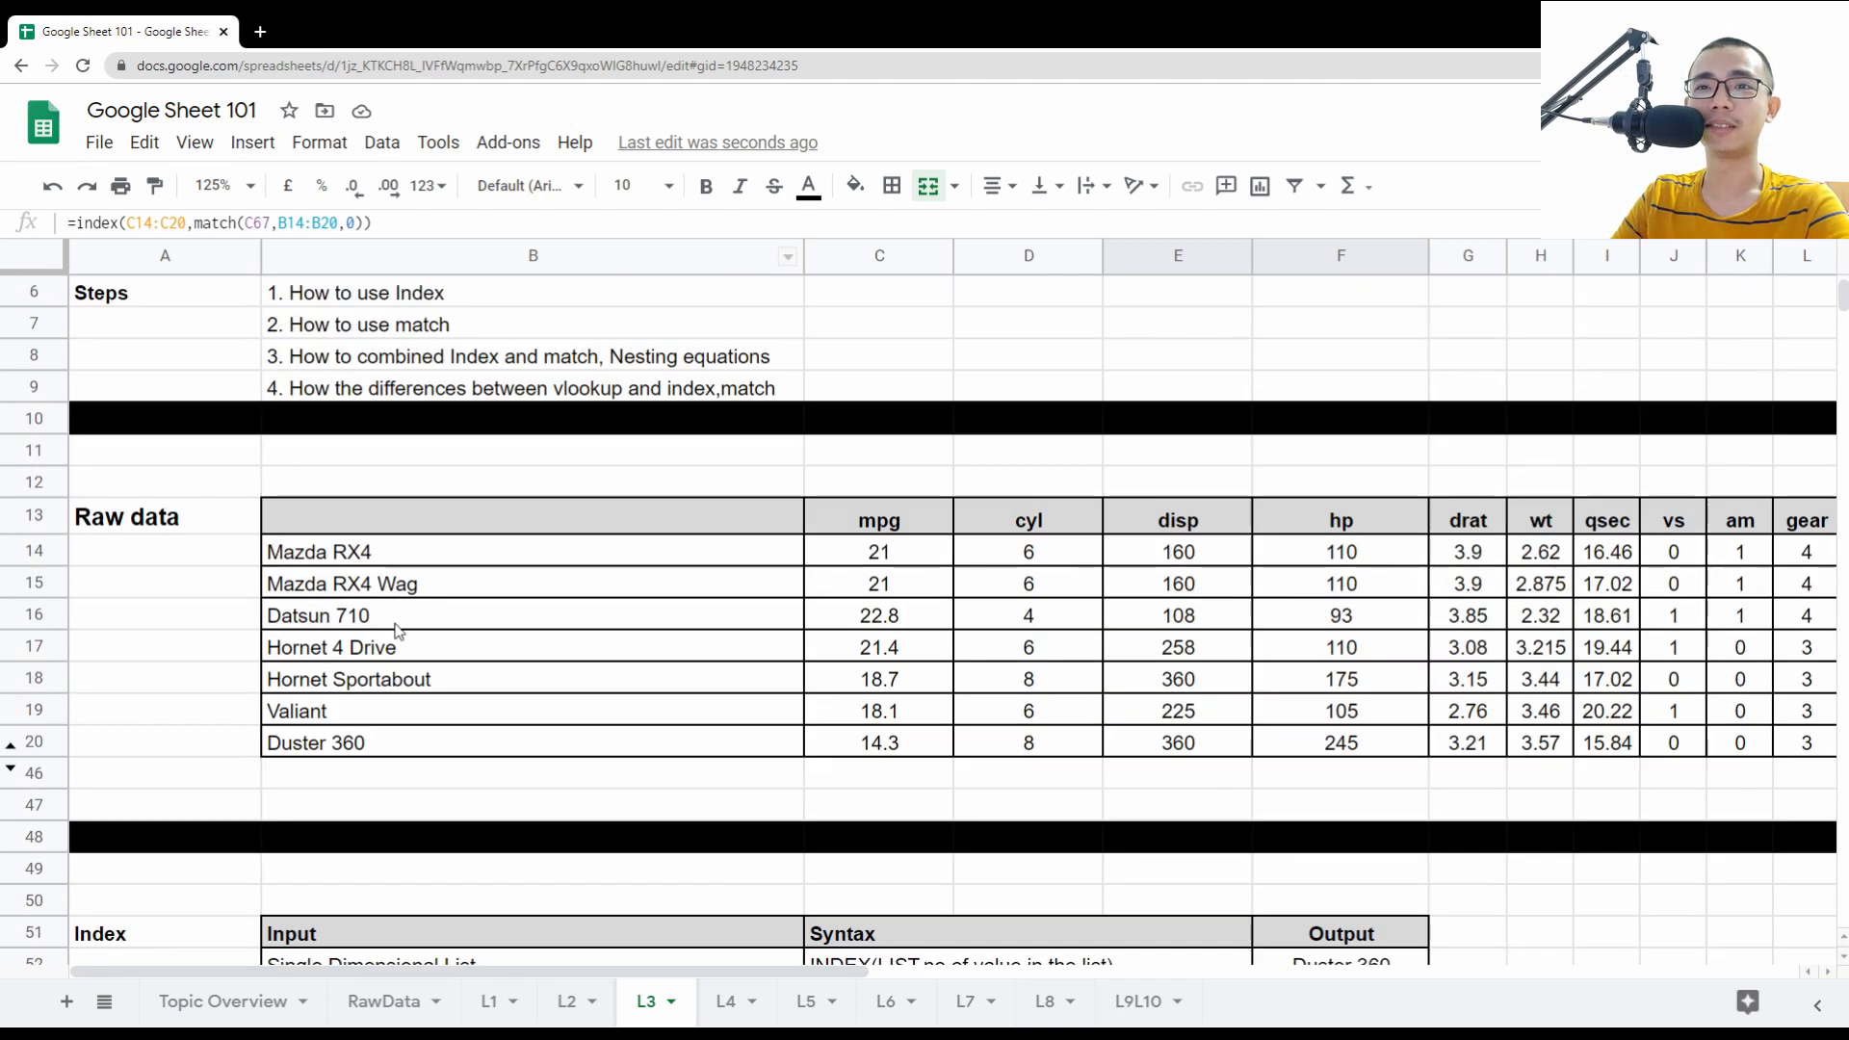
left_click_drag(710, 627, 881, 623)
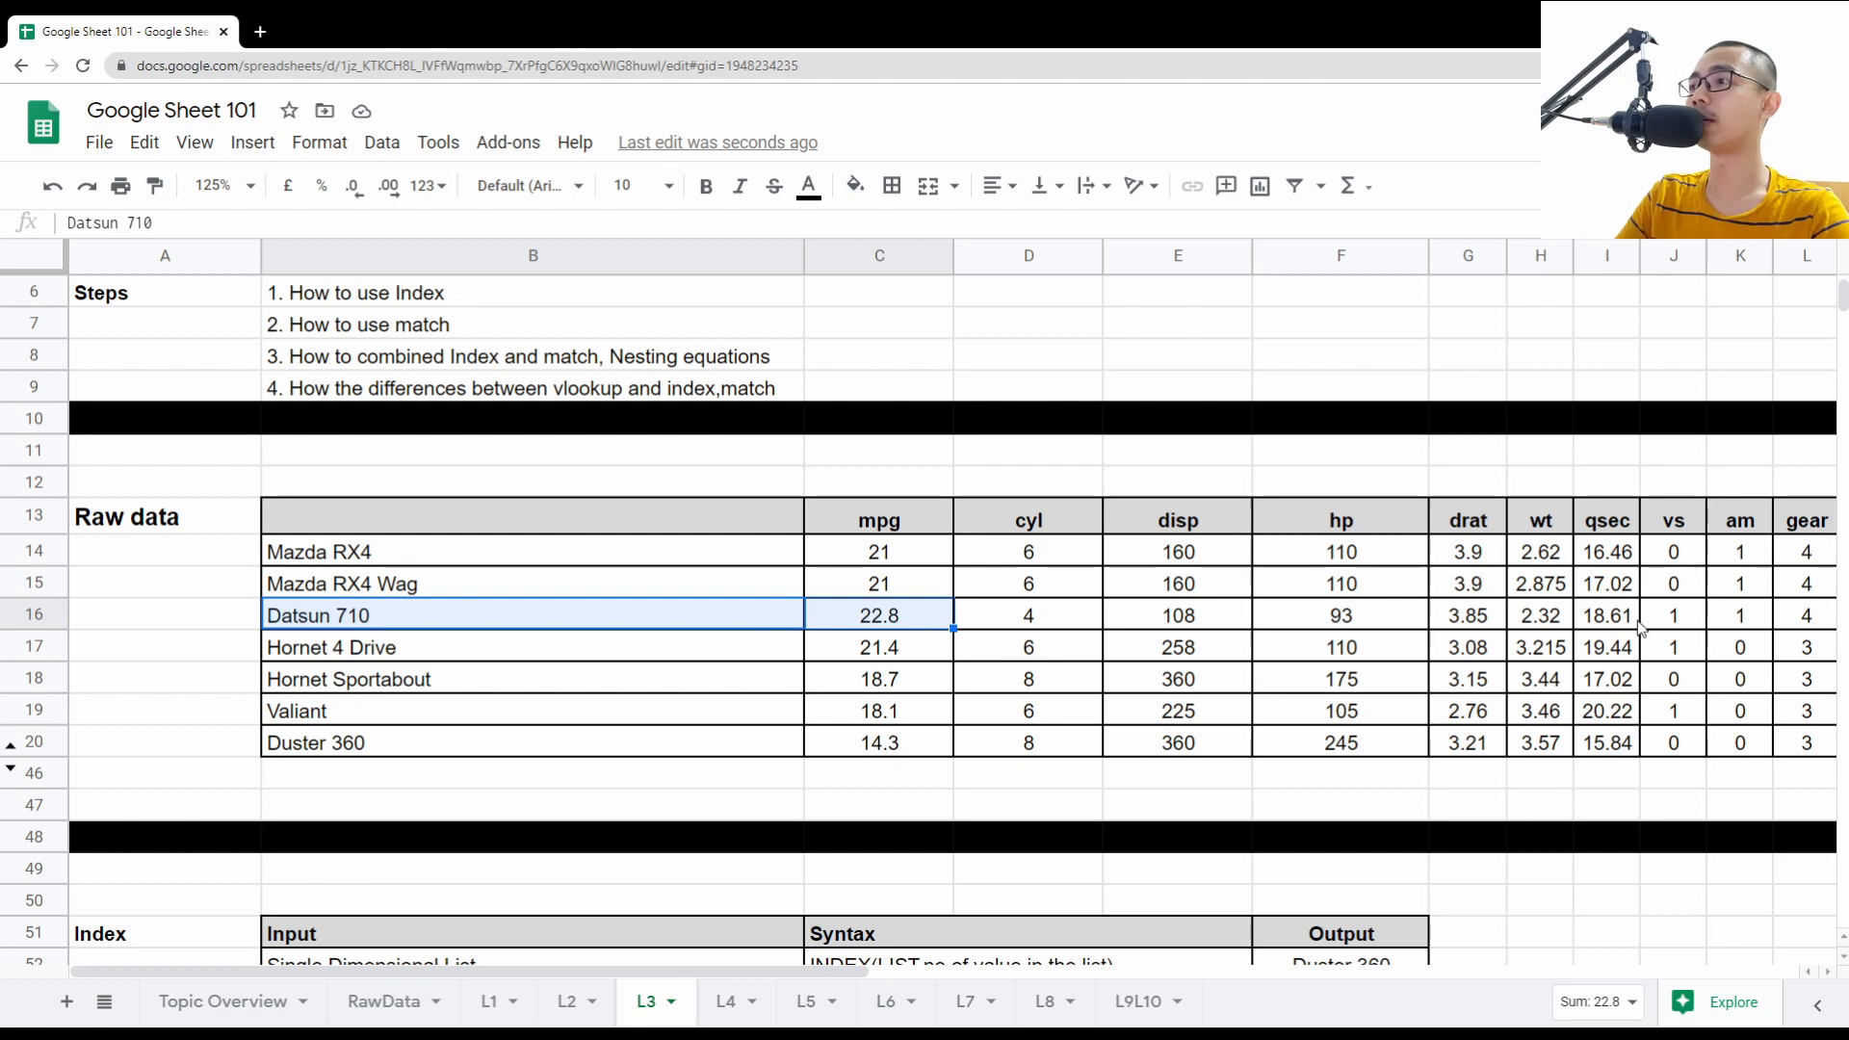
left_click(1613, 524)
left_click_drag(1612, 663, 1606, 747)
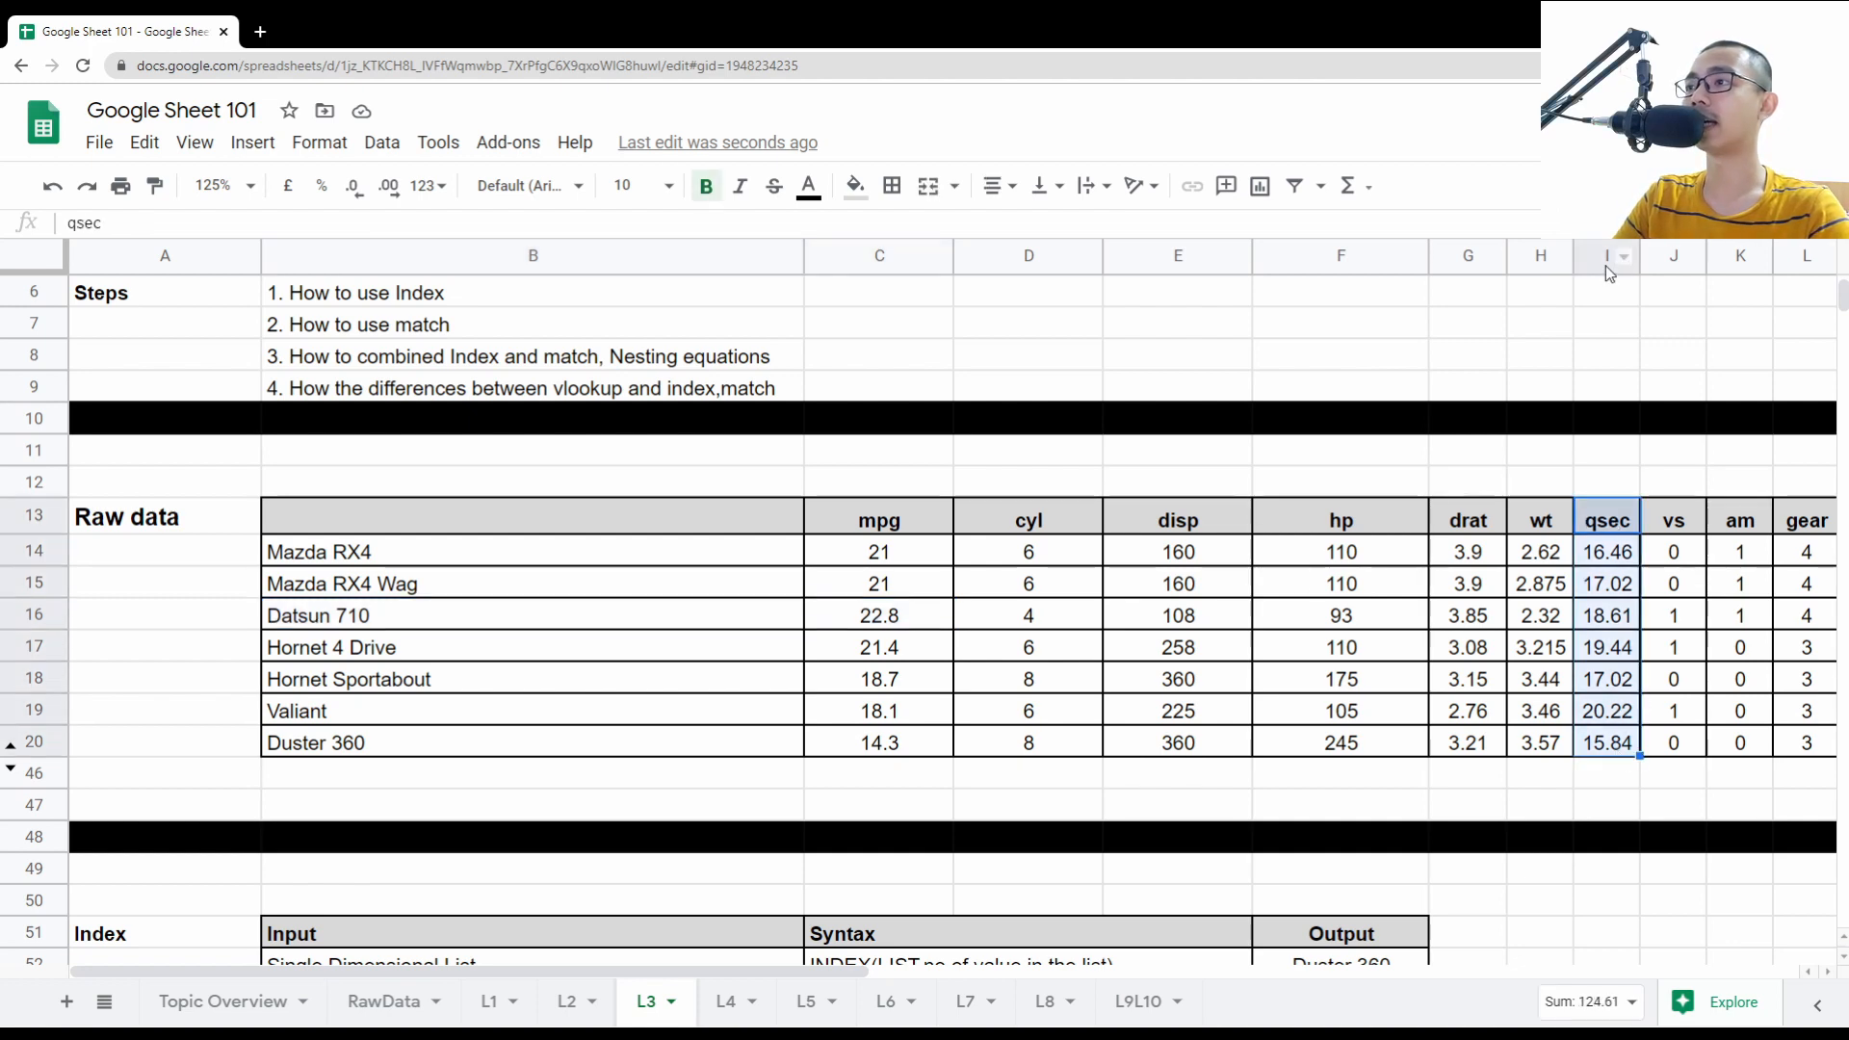
left_click(1610, 559)
- Change the INDEX reference in E67 to the qsec column, so the formula reads =index(I14:I20,match(C67,B14:B20,0))
scroll(1444, 635, "down", 7)
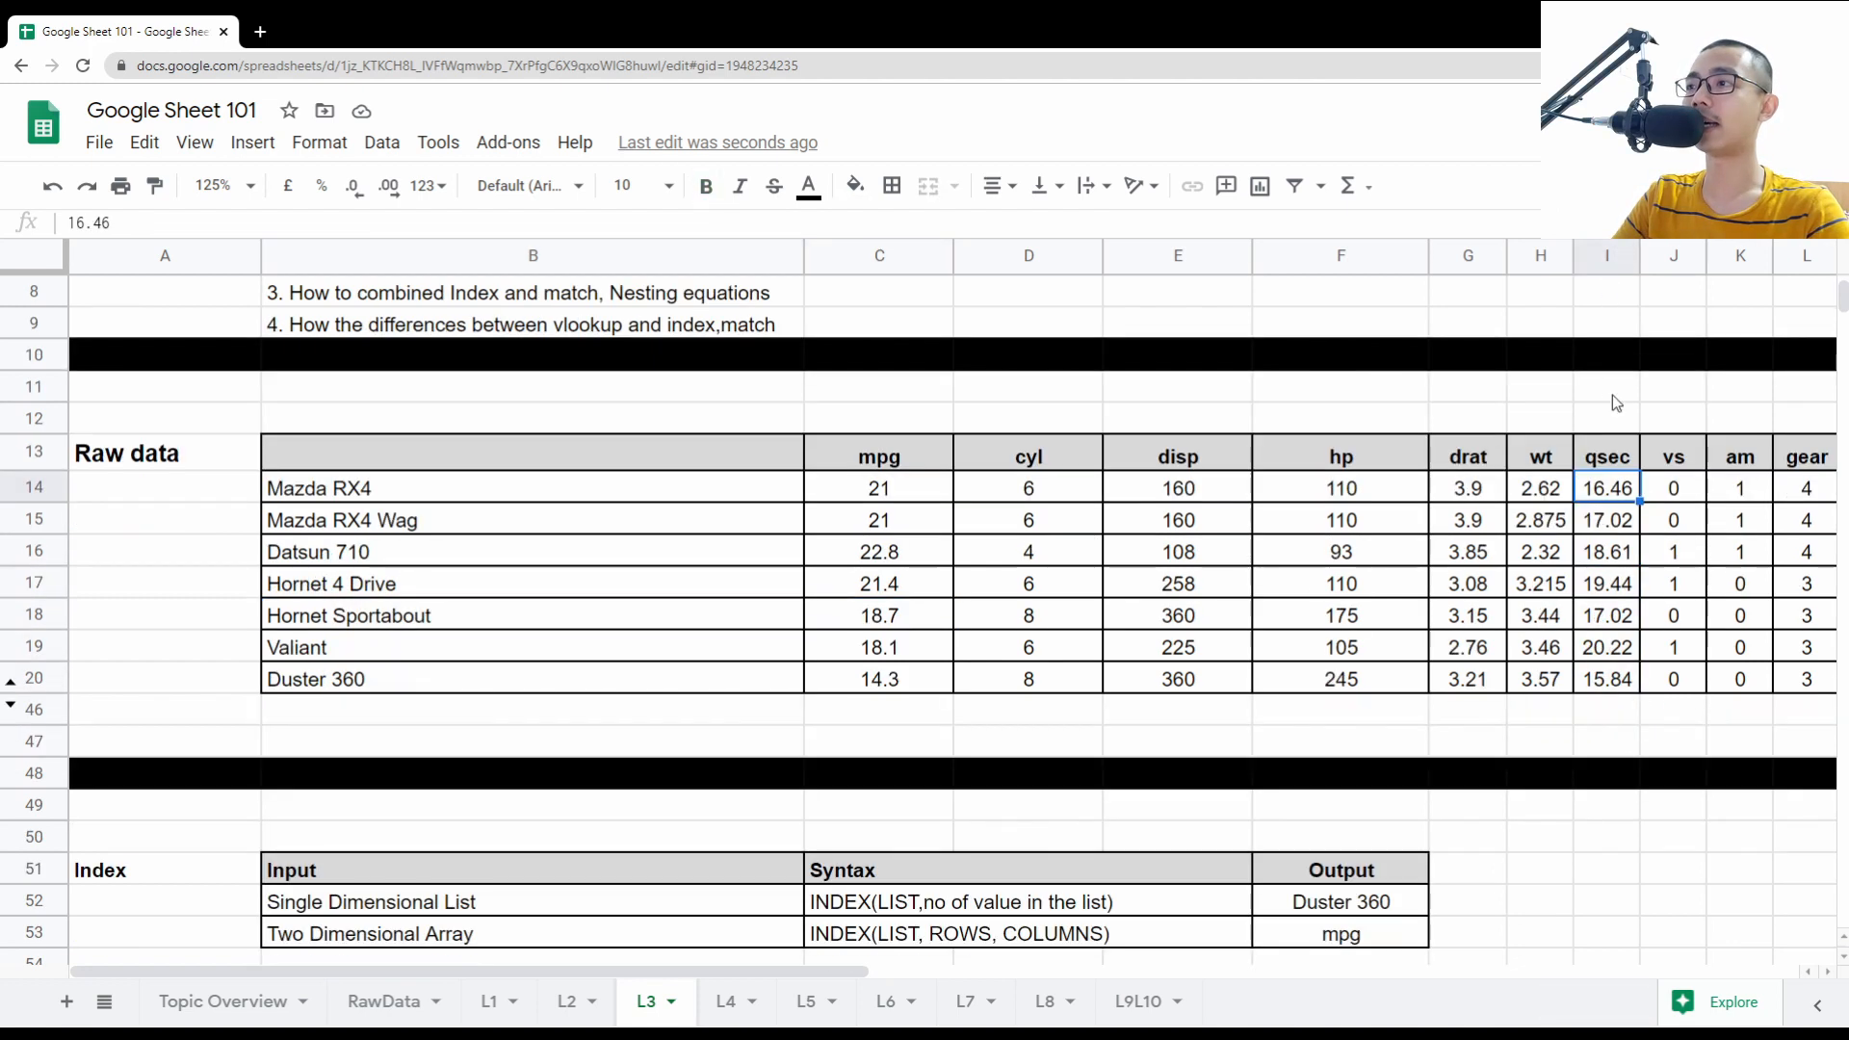
scroll(1321, 685, "down", 2)
left_click(1183, 607)
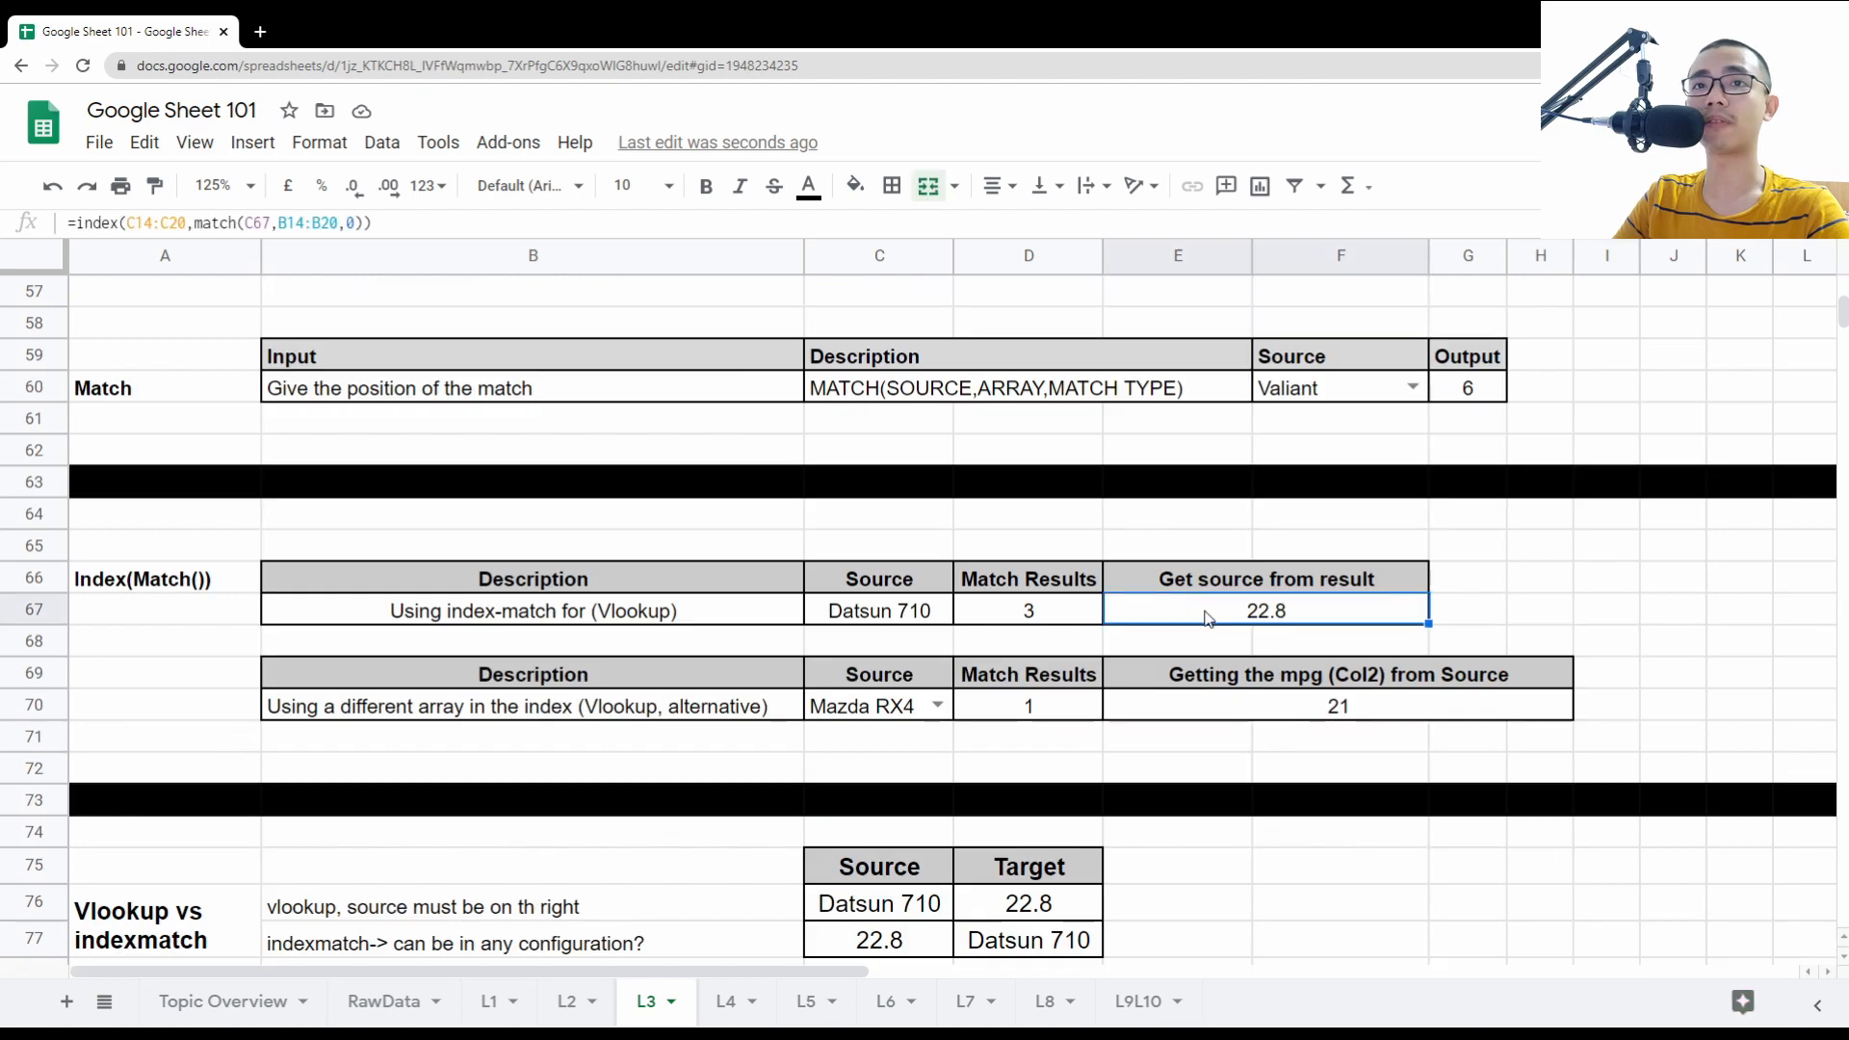
left_click_drag(127, 222, 136, 220)
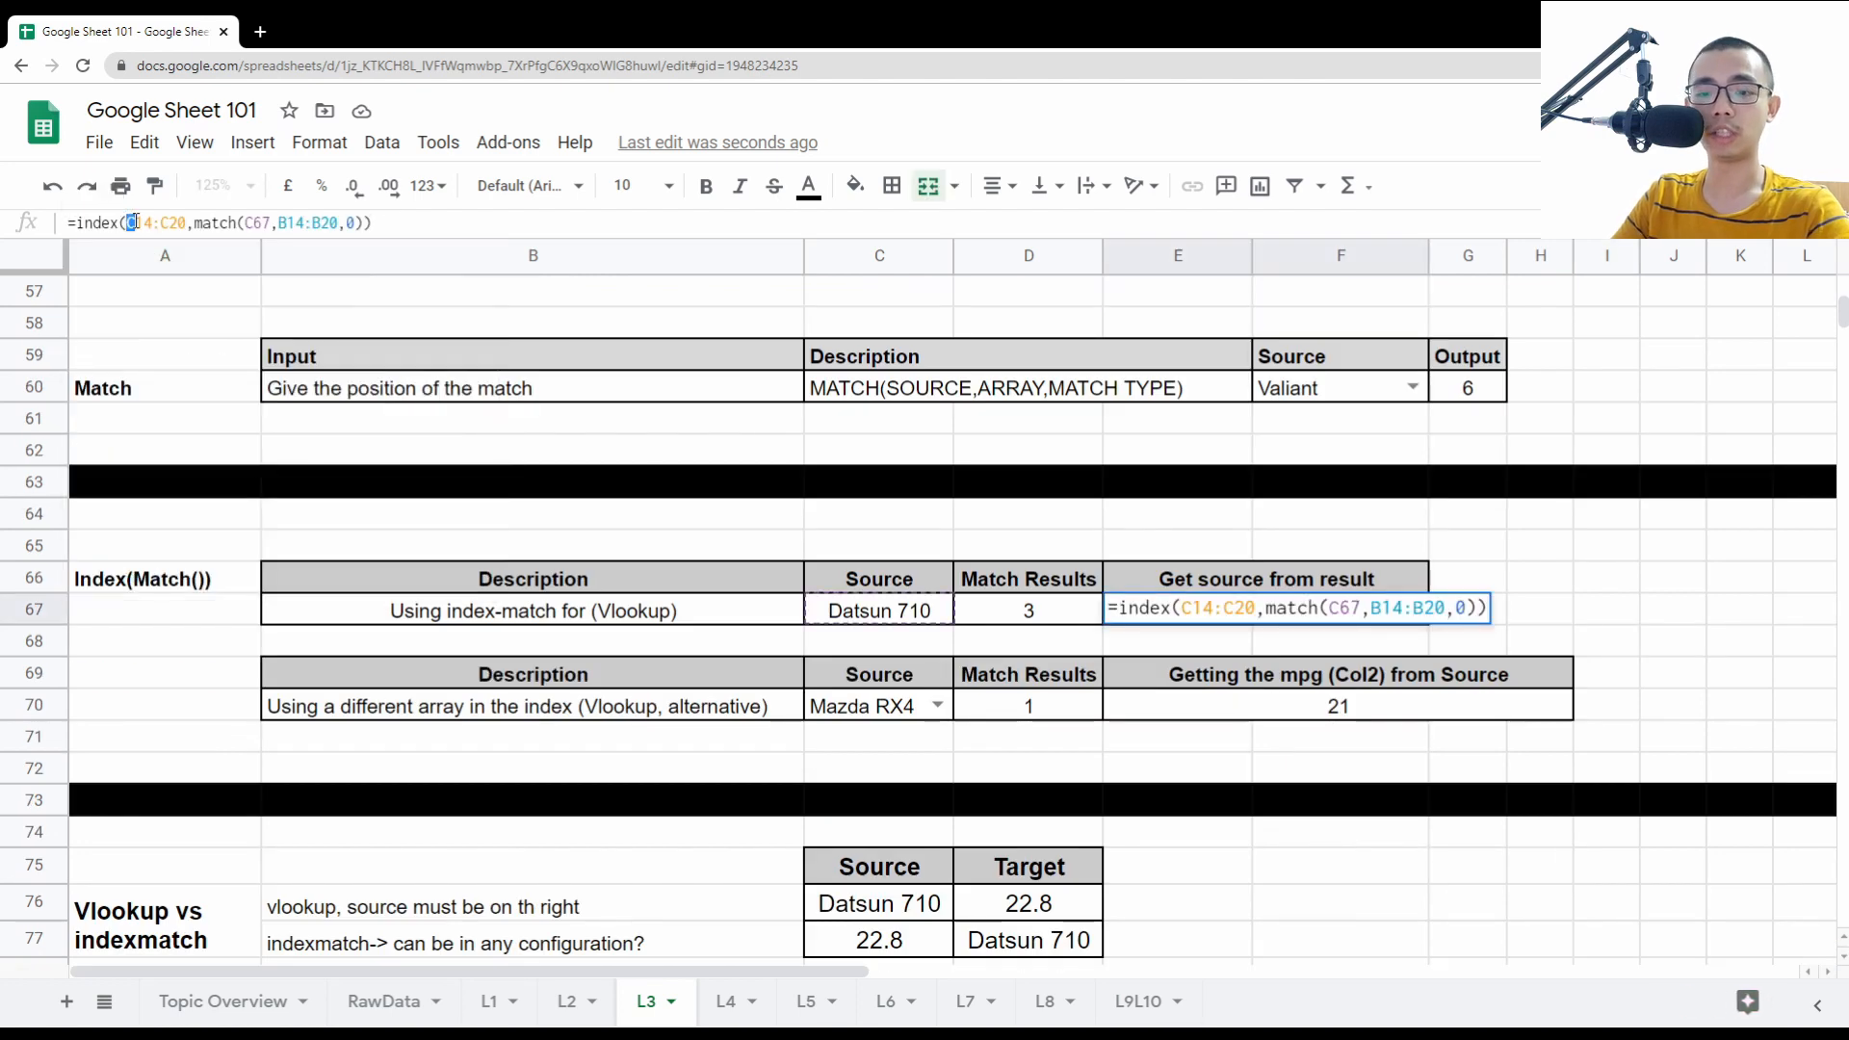
type("z")
key("BackSpace")
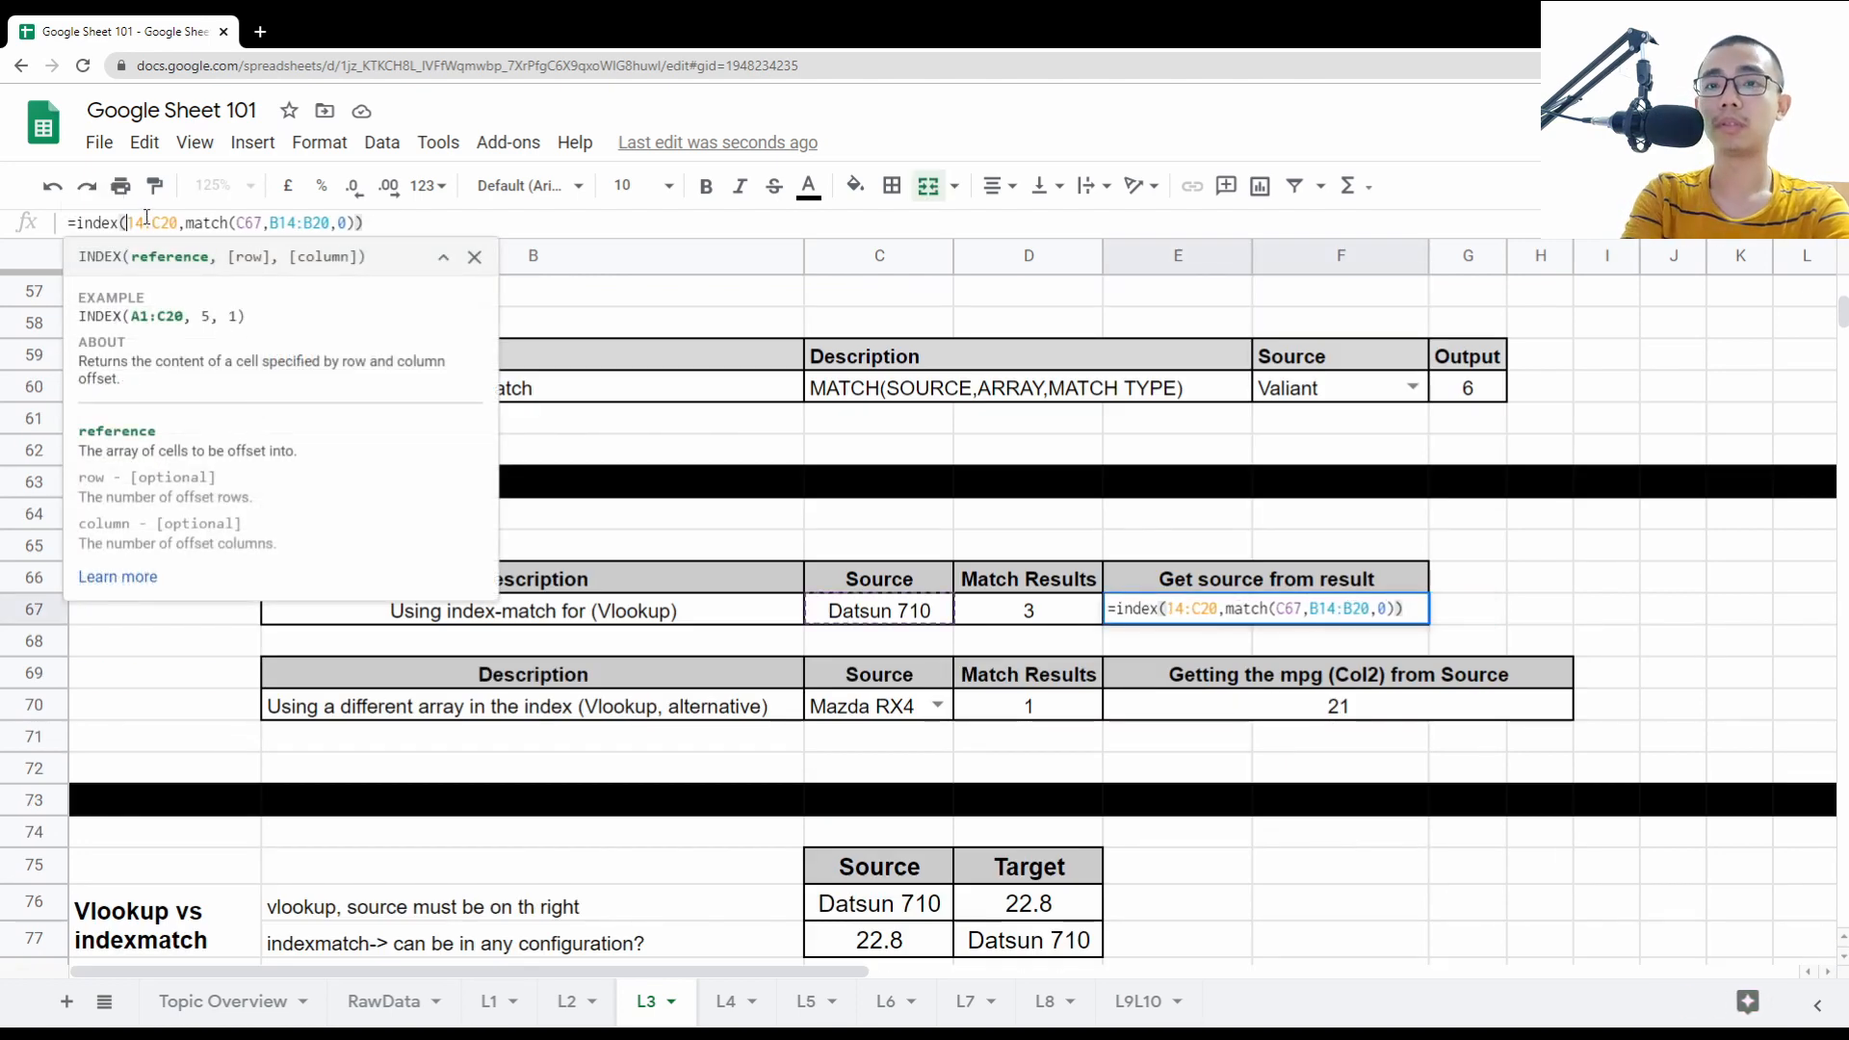
type("I")
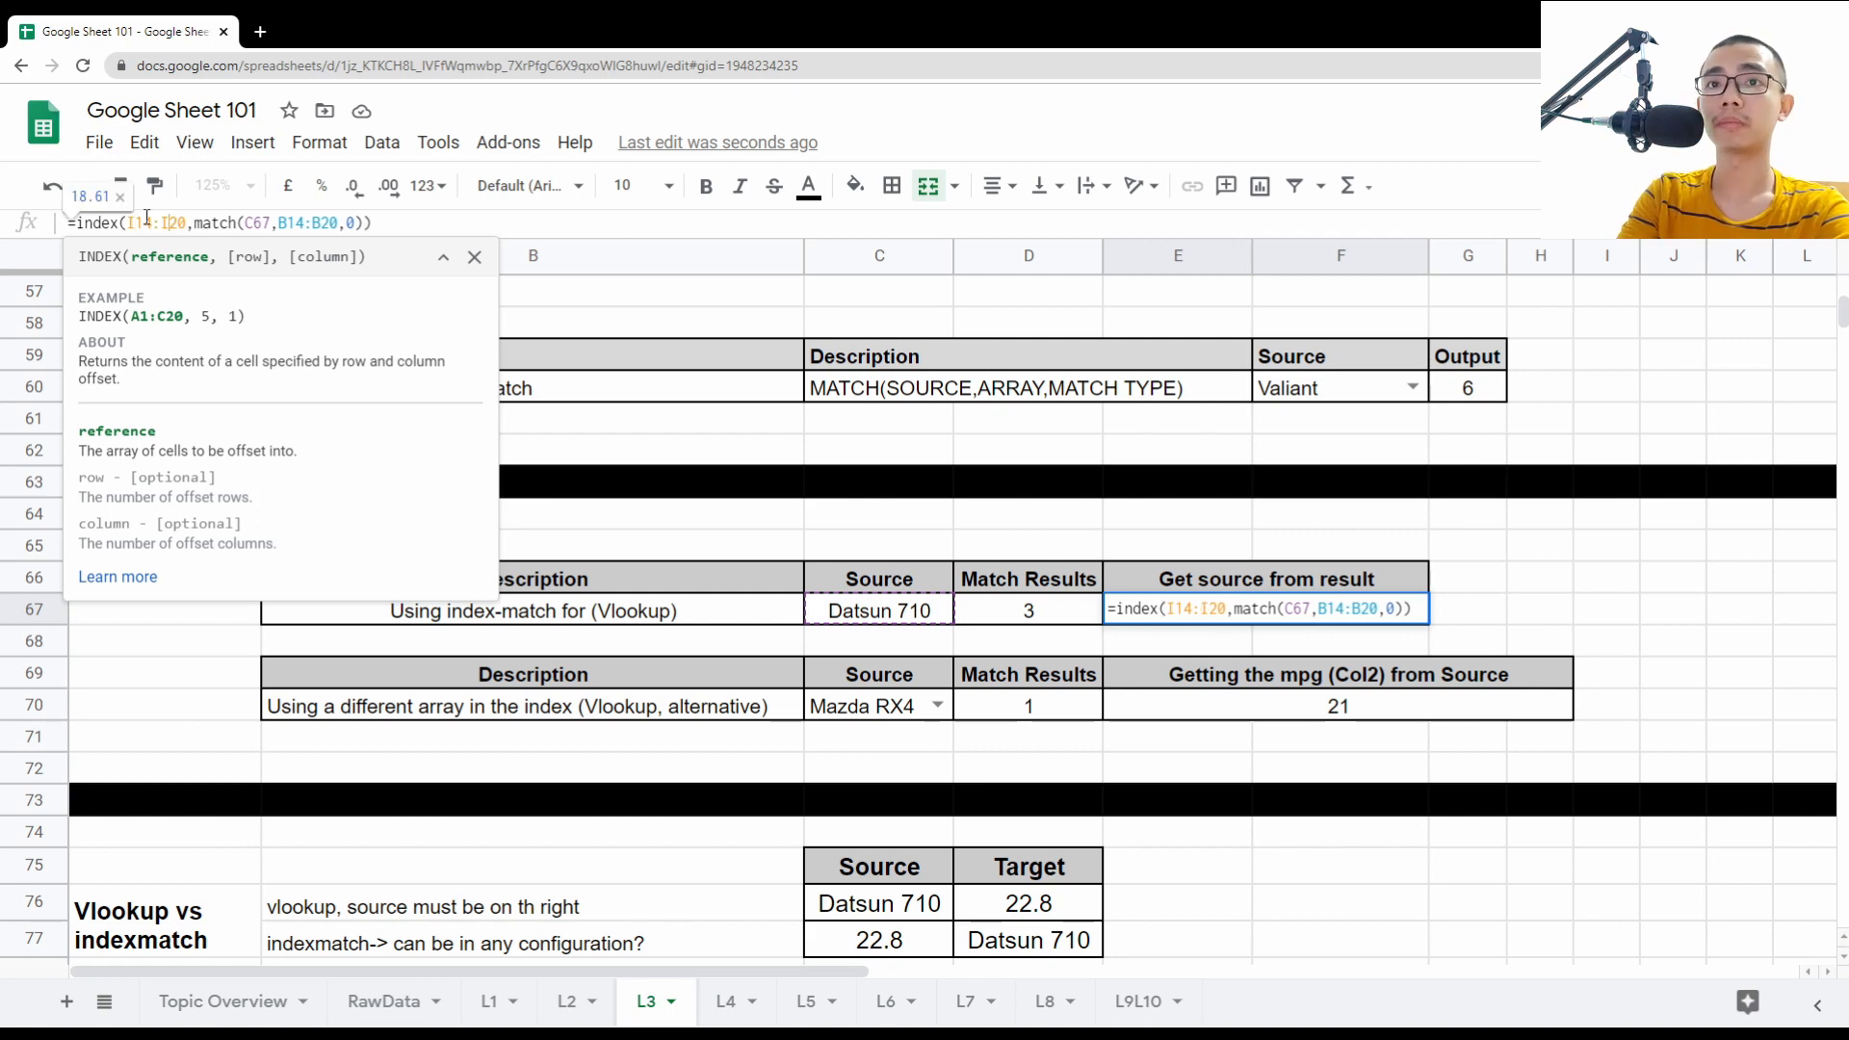
key("Return")
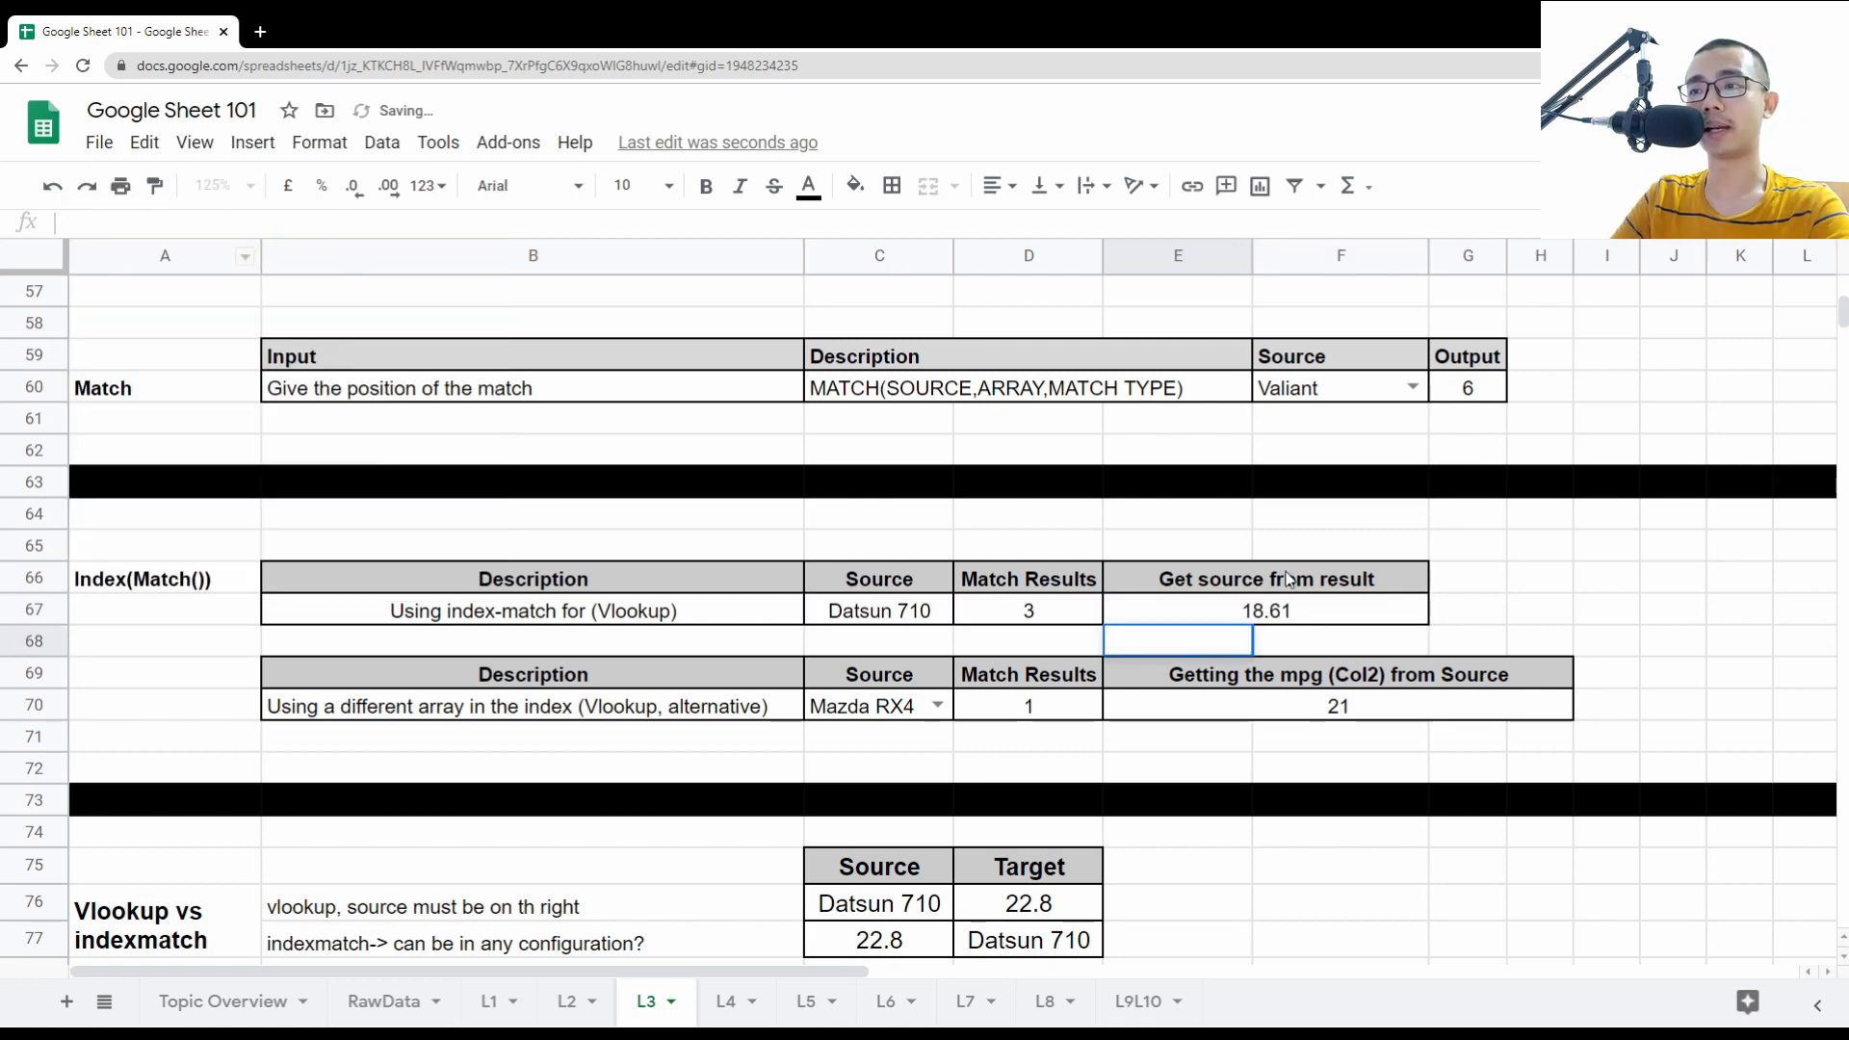
- Highlight the Datsun 710 row from the car name to qsec in the raw data to check E67's result
left_click(1307, 635)
scroll(1173, 662, "up", 7)
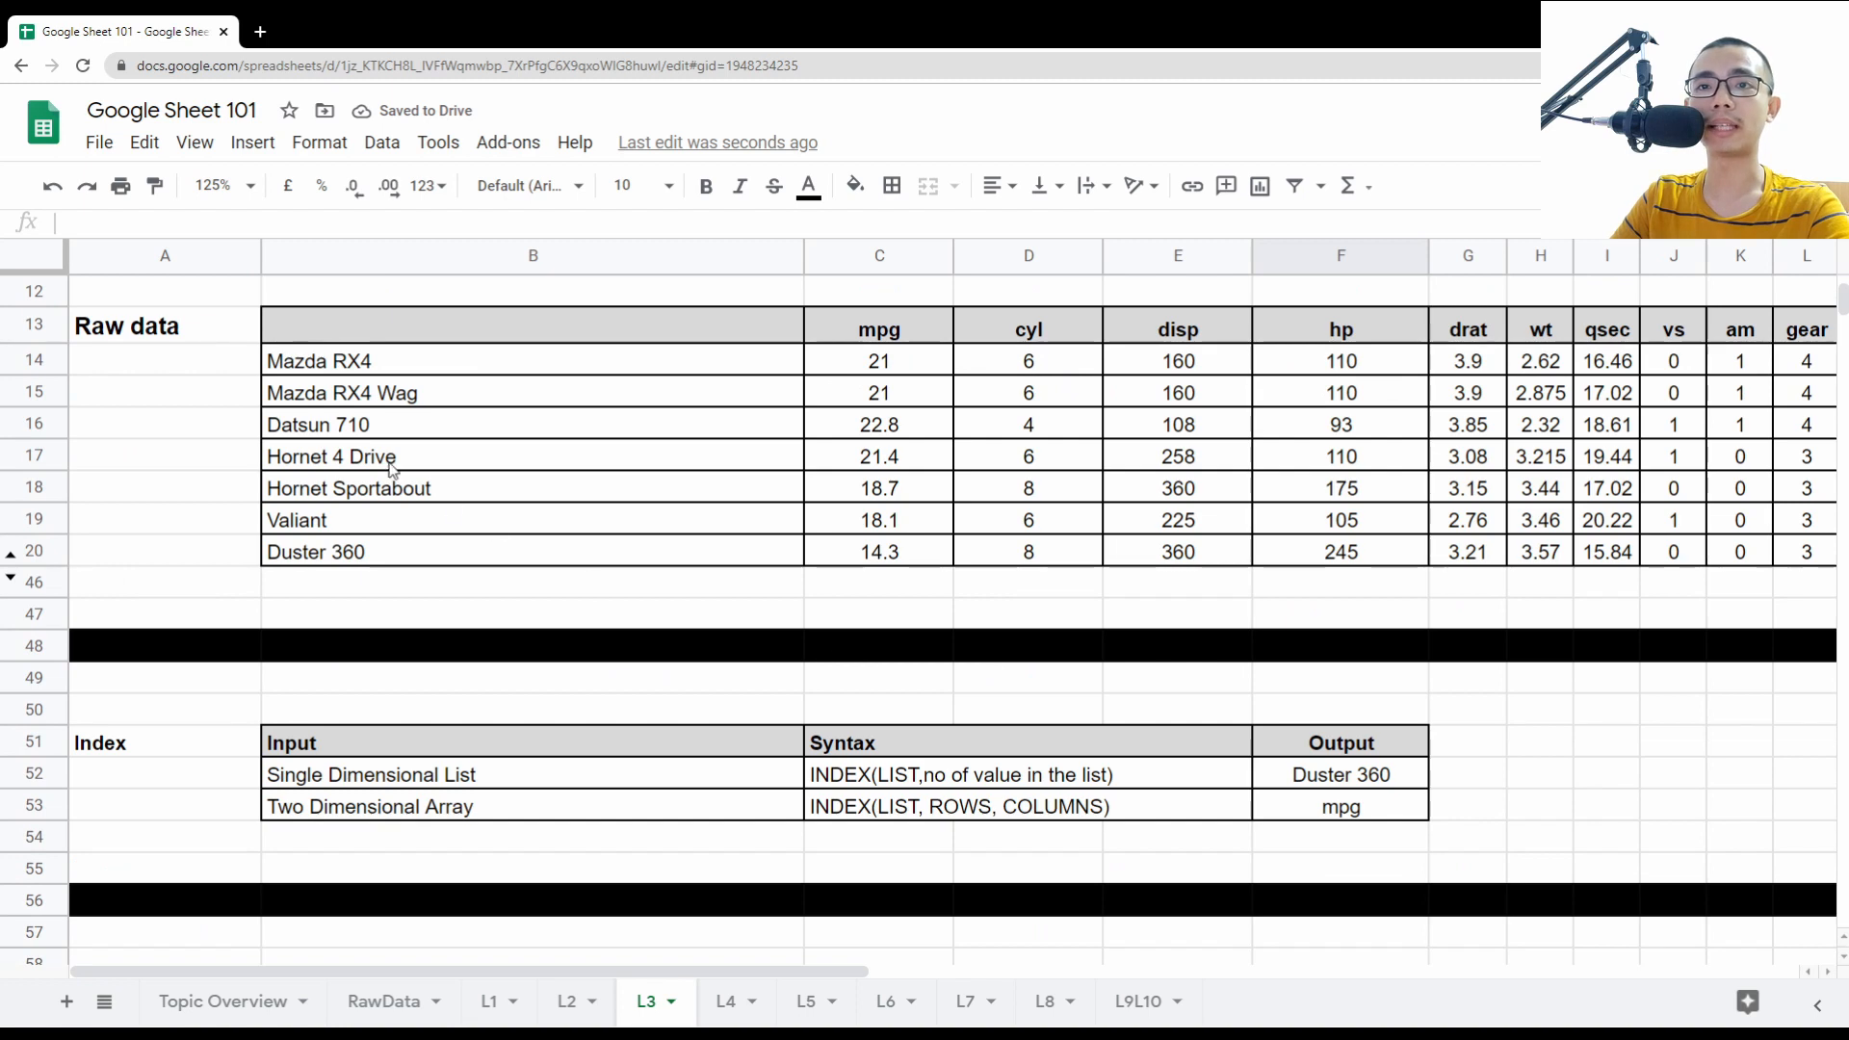
left_click_drag(374, 424, 1589, 450)
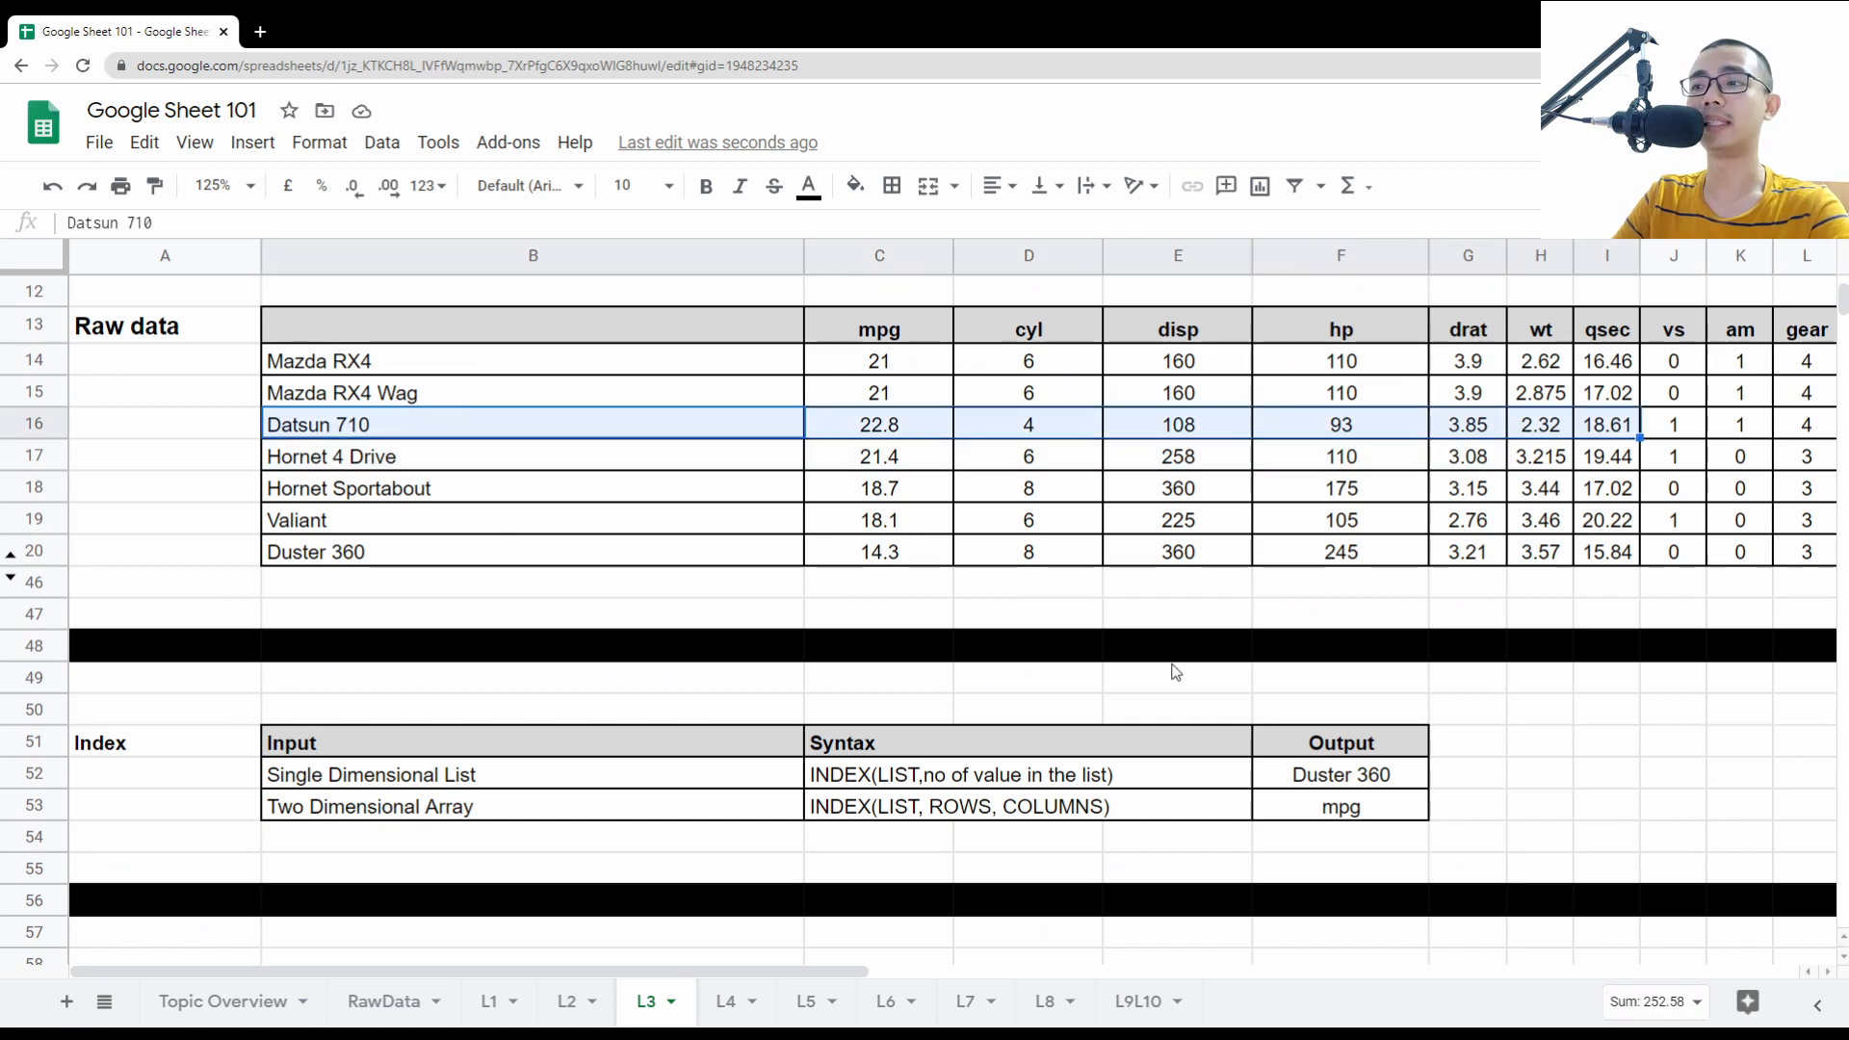
scroll(1287, 613, "down", 7)
- Set the INDEX reference in E67 back to the car names, so the formula reads =index(B14:B20,match(C67,B14:B20,0))
left_click(1287, 612)
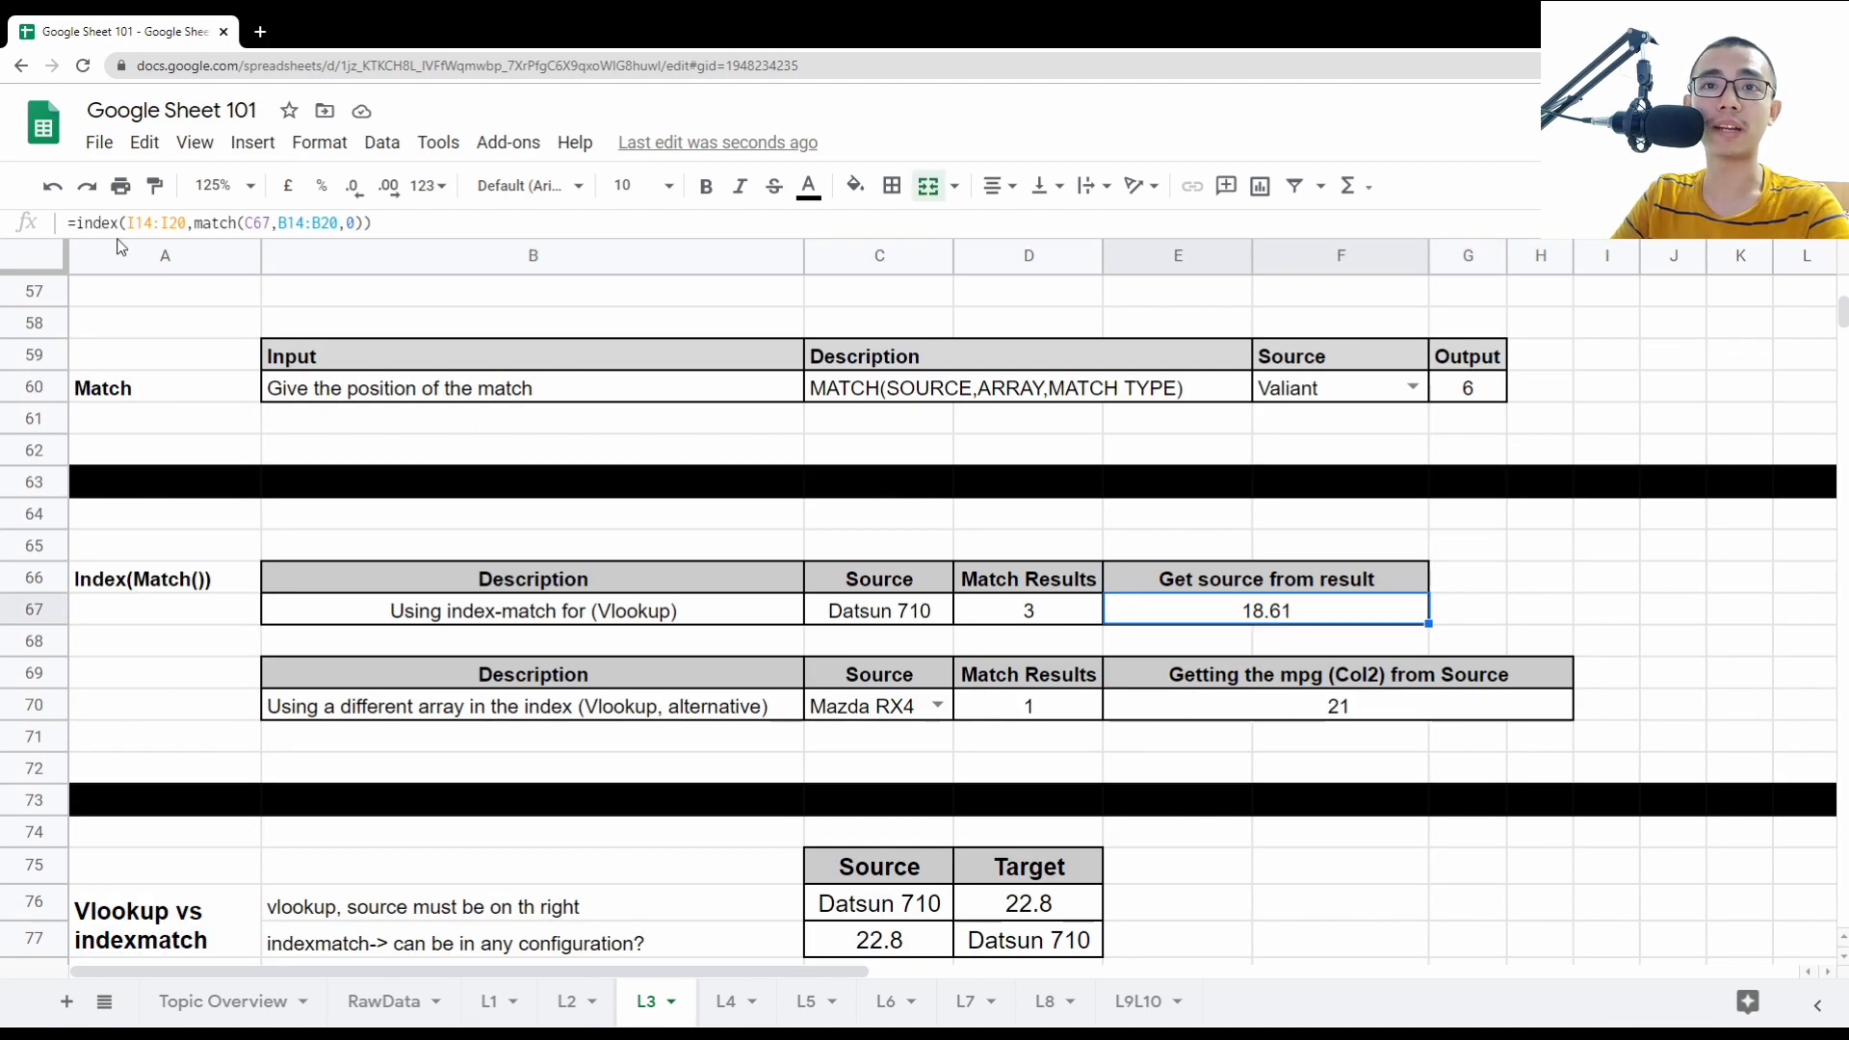
left_click(240, 223)
key("BackSpace")
type("B")
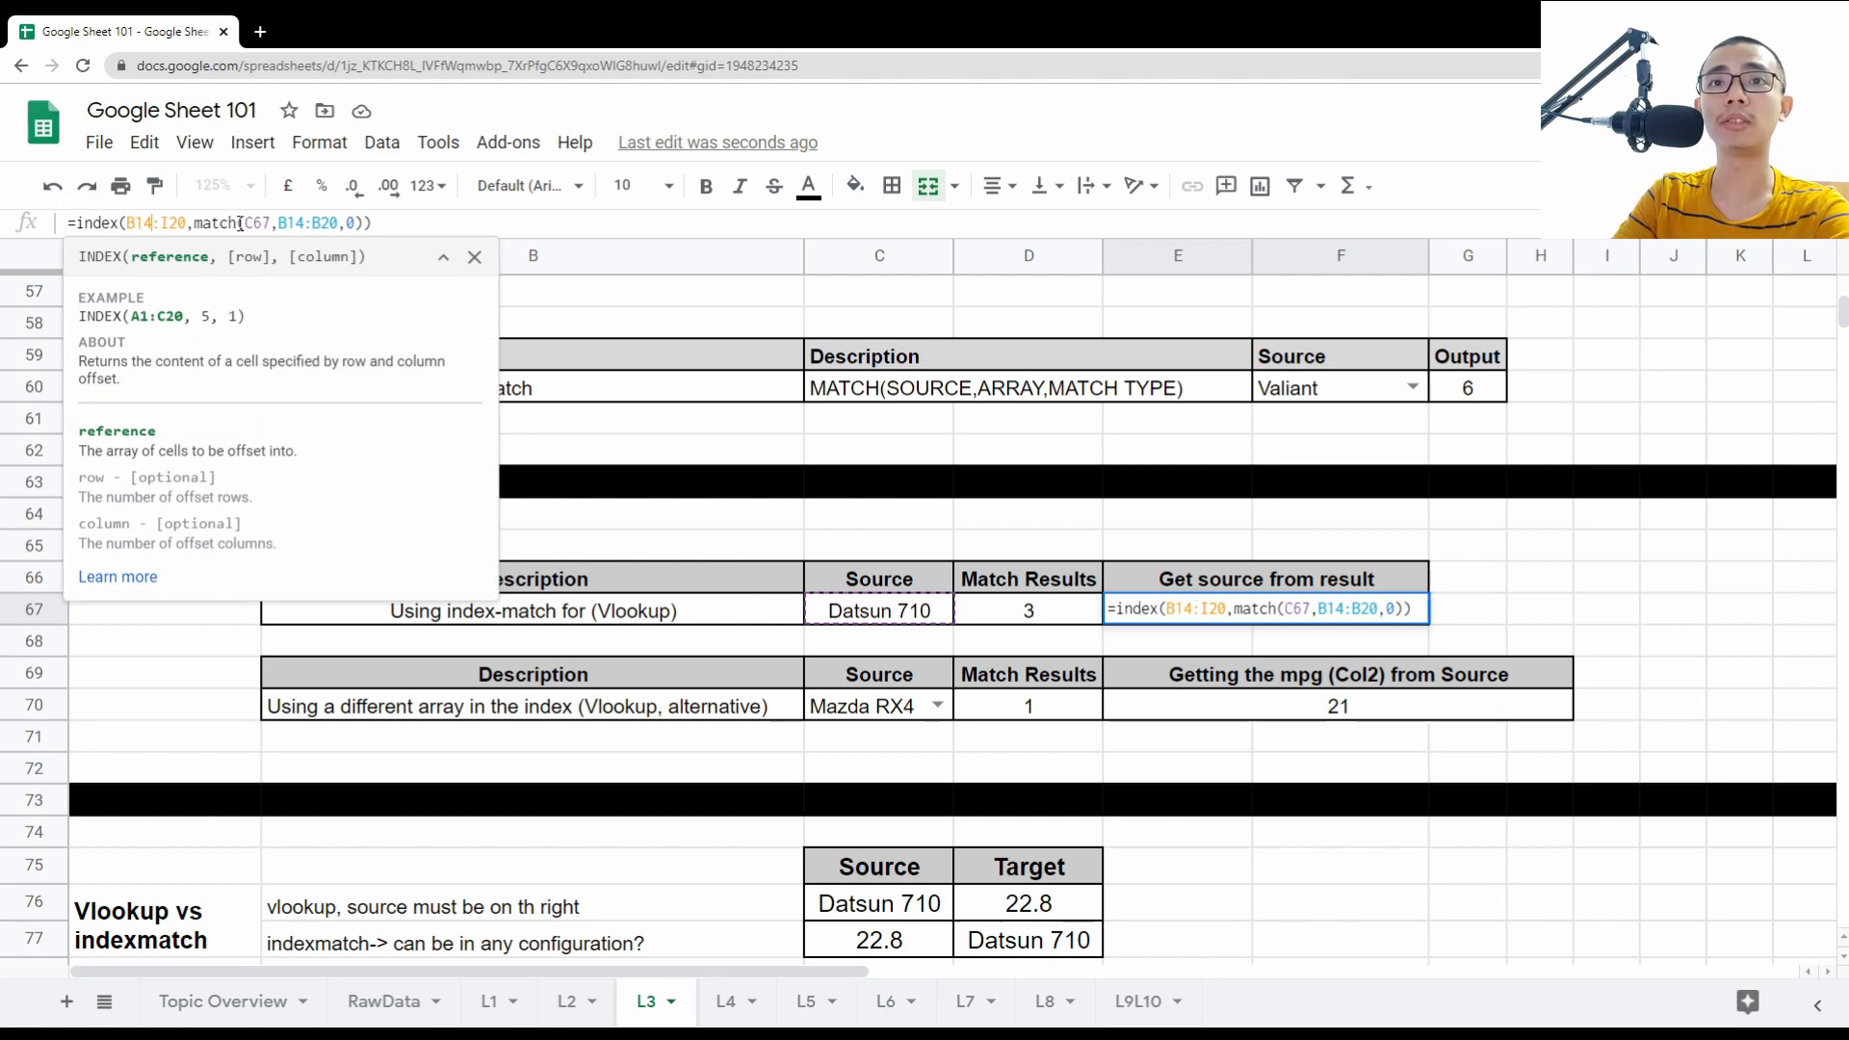
key("BackSpace")
type("B")
key("Return")
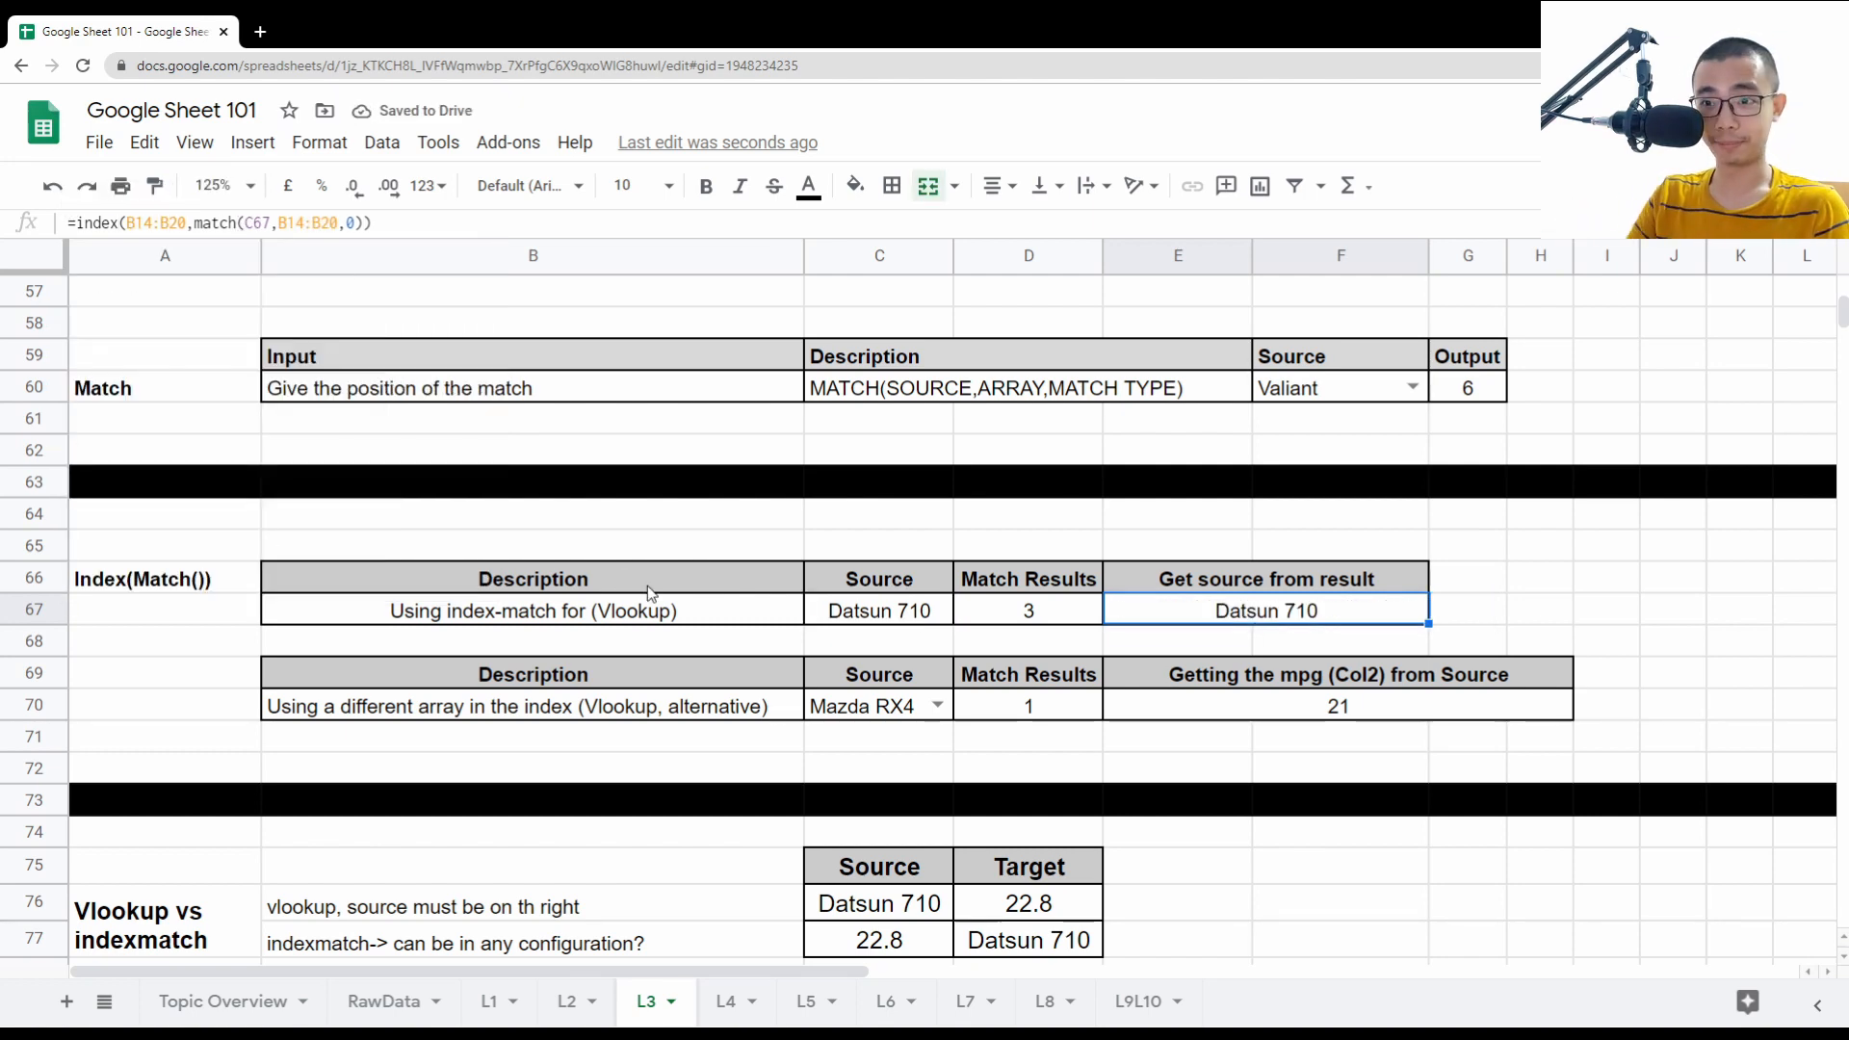
- Examine the second index-match example in rows 69 and 70, which uses a different array to get the mpg
scroll(738, 633, "down", 2)
left_click(552, 539)
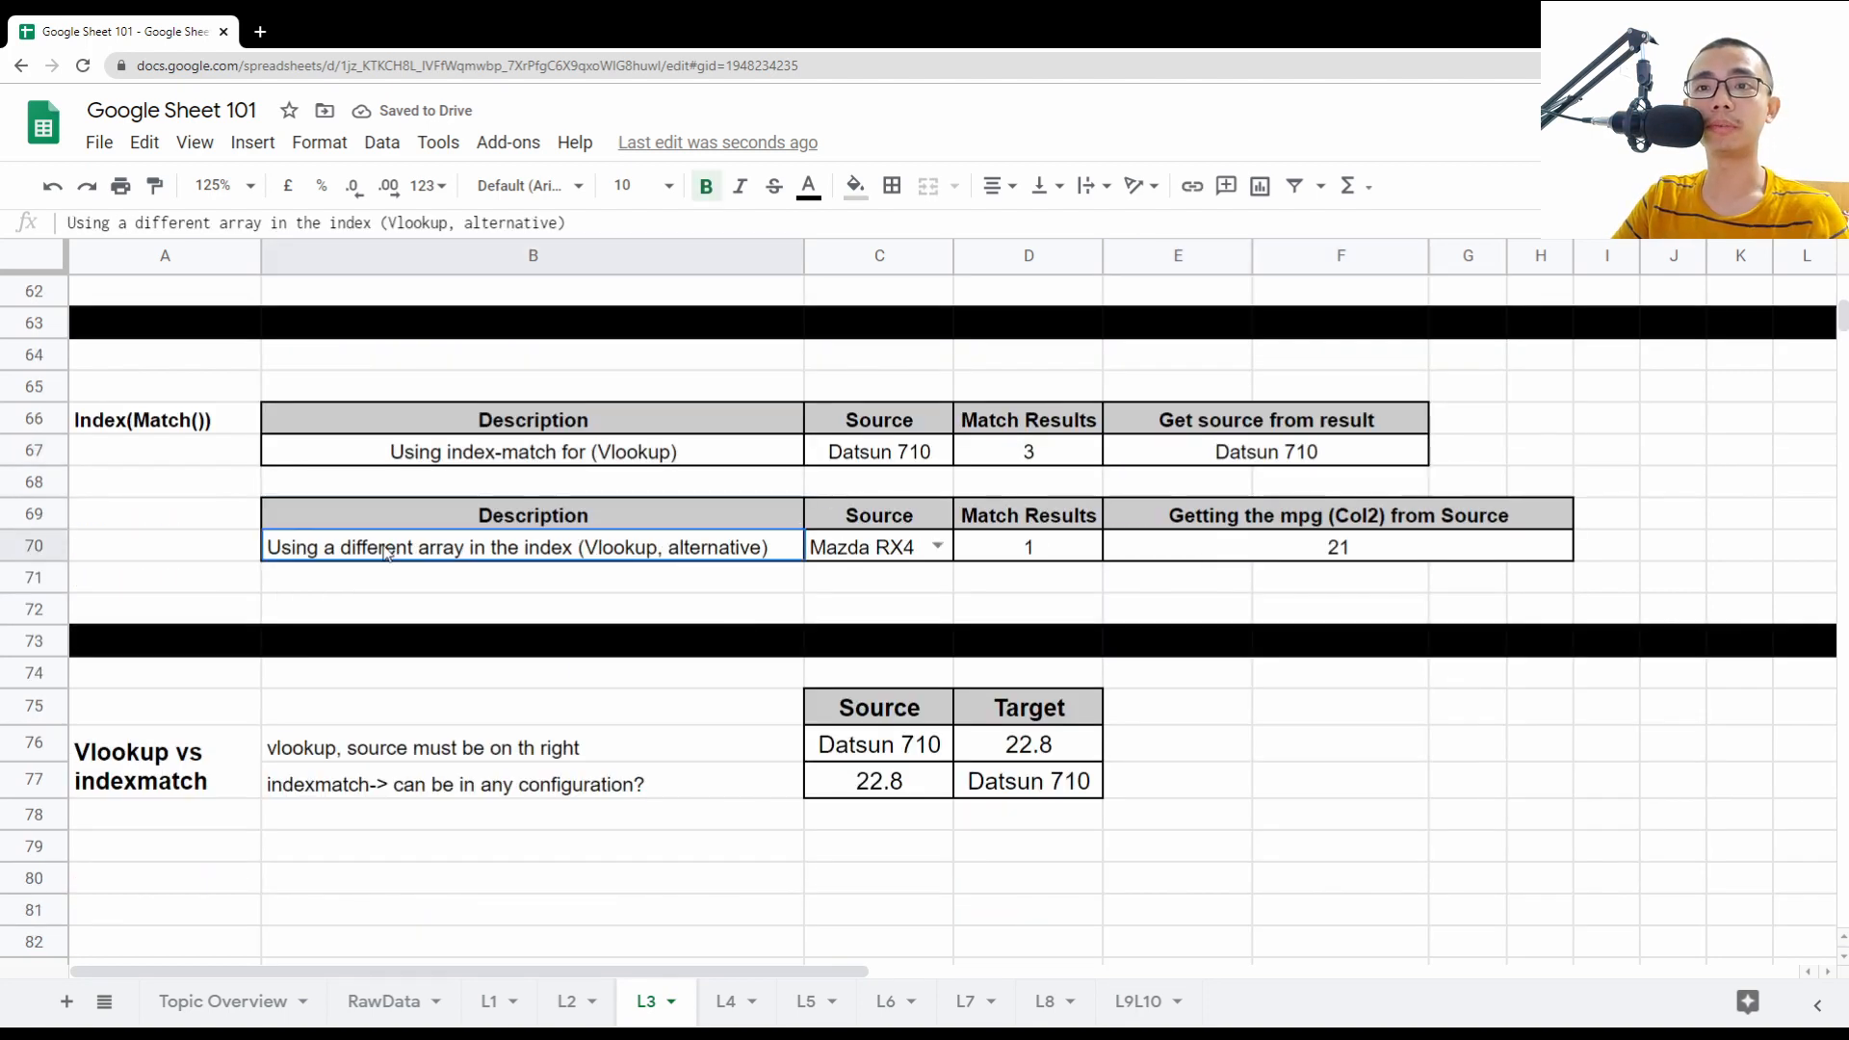
left_click(1204, 547)
left_click(1275, 611)
left_click_drag(671, 520, 1327, 557)
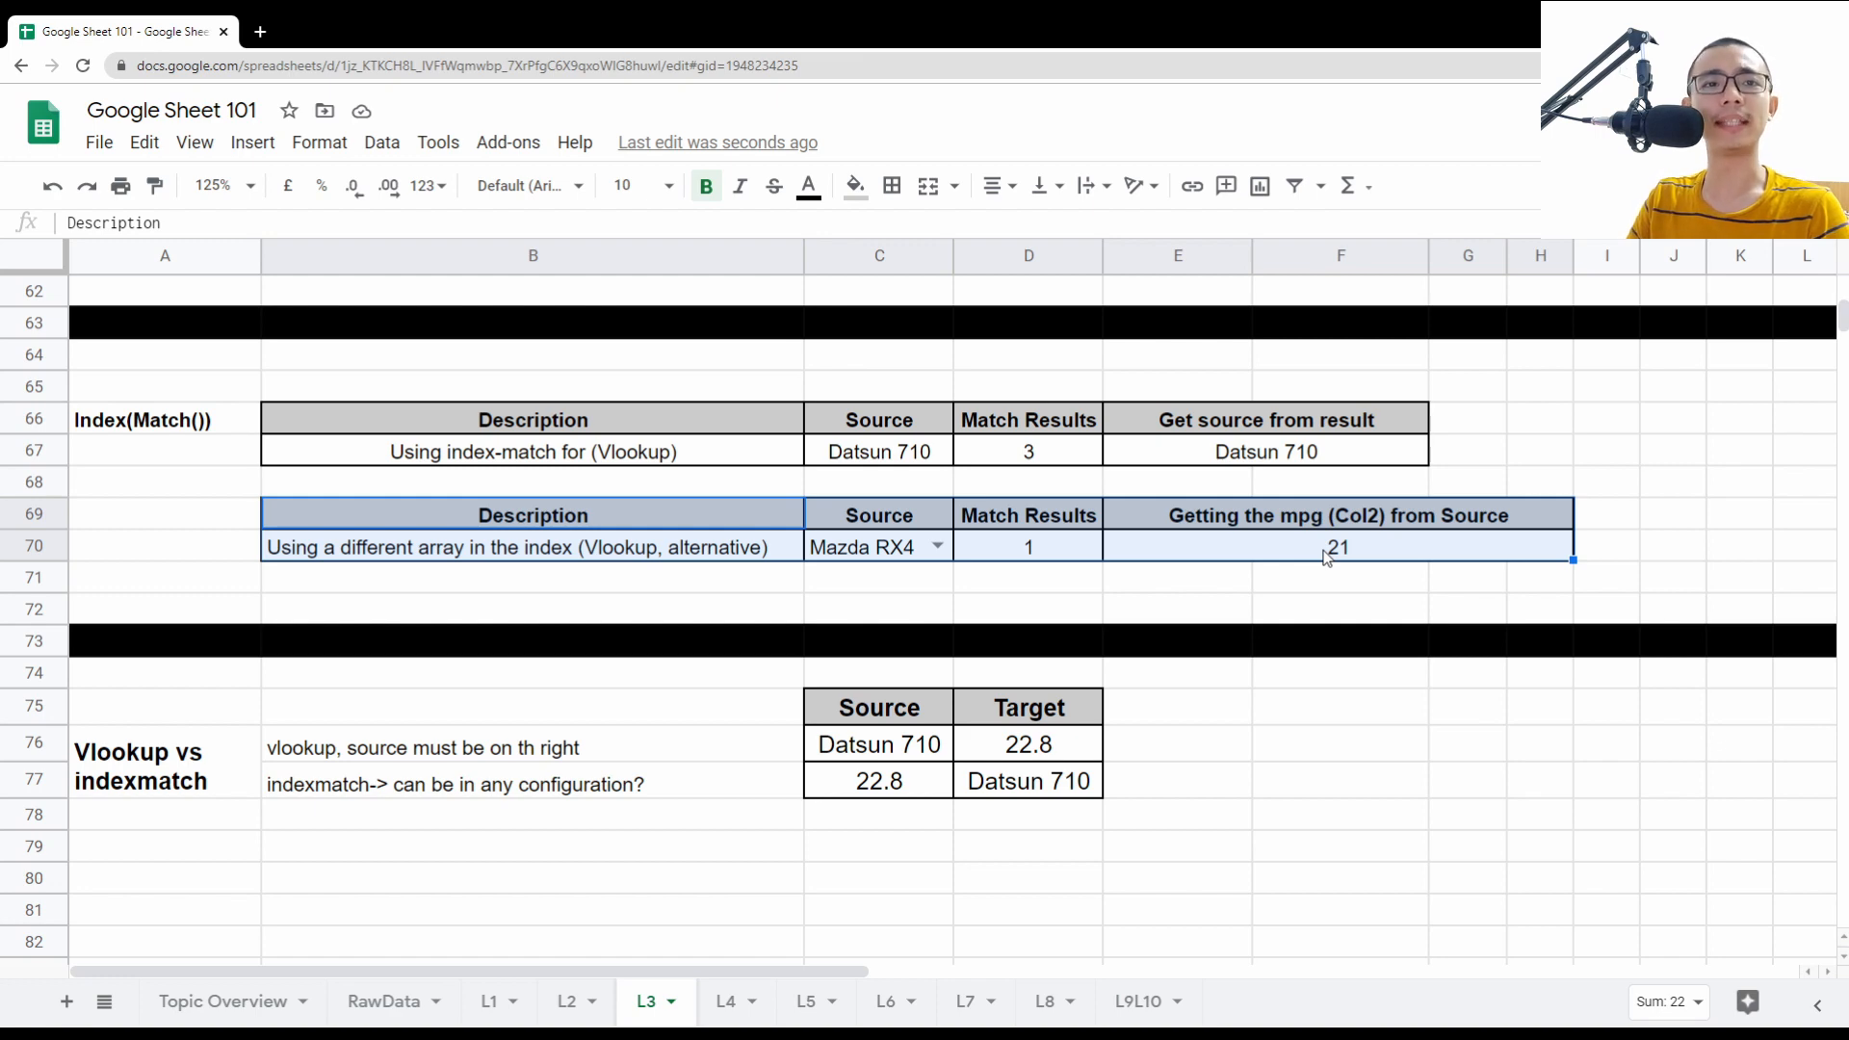
- Examine the Vlookup vs indexmatch block and open the VLOOKUP formula in D76, closing it without editing
left_click_drag(193, 793, 1090, 736)
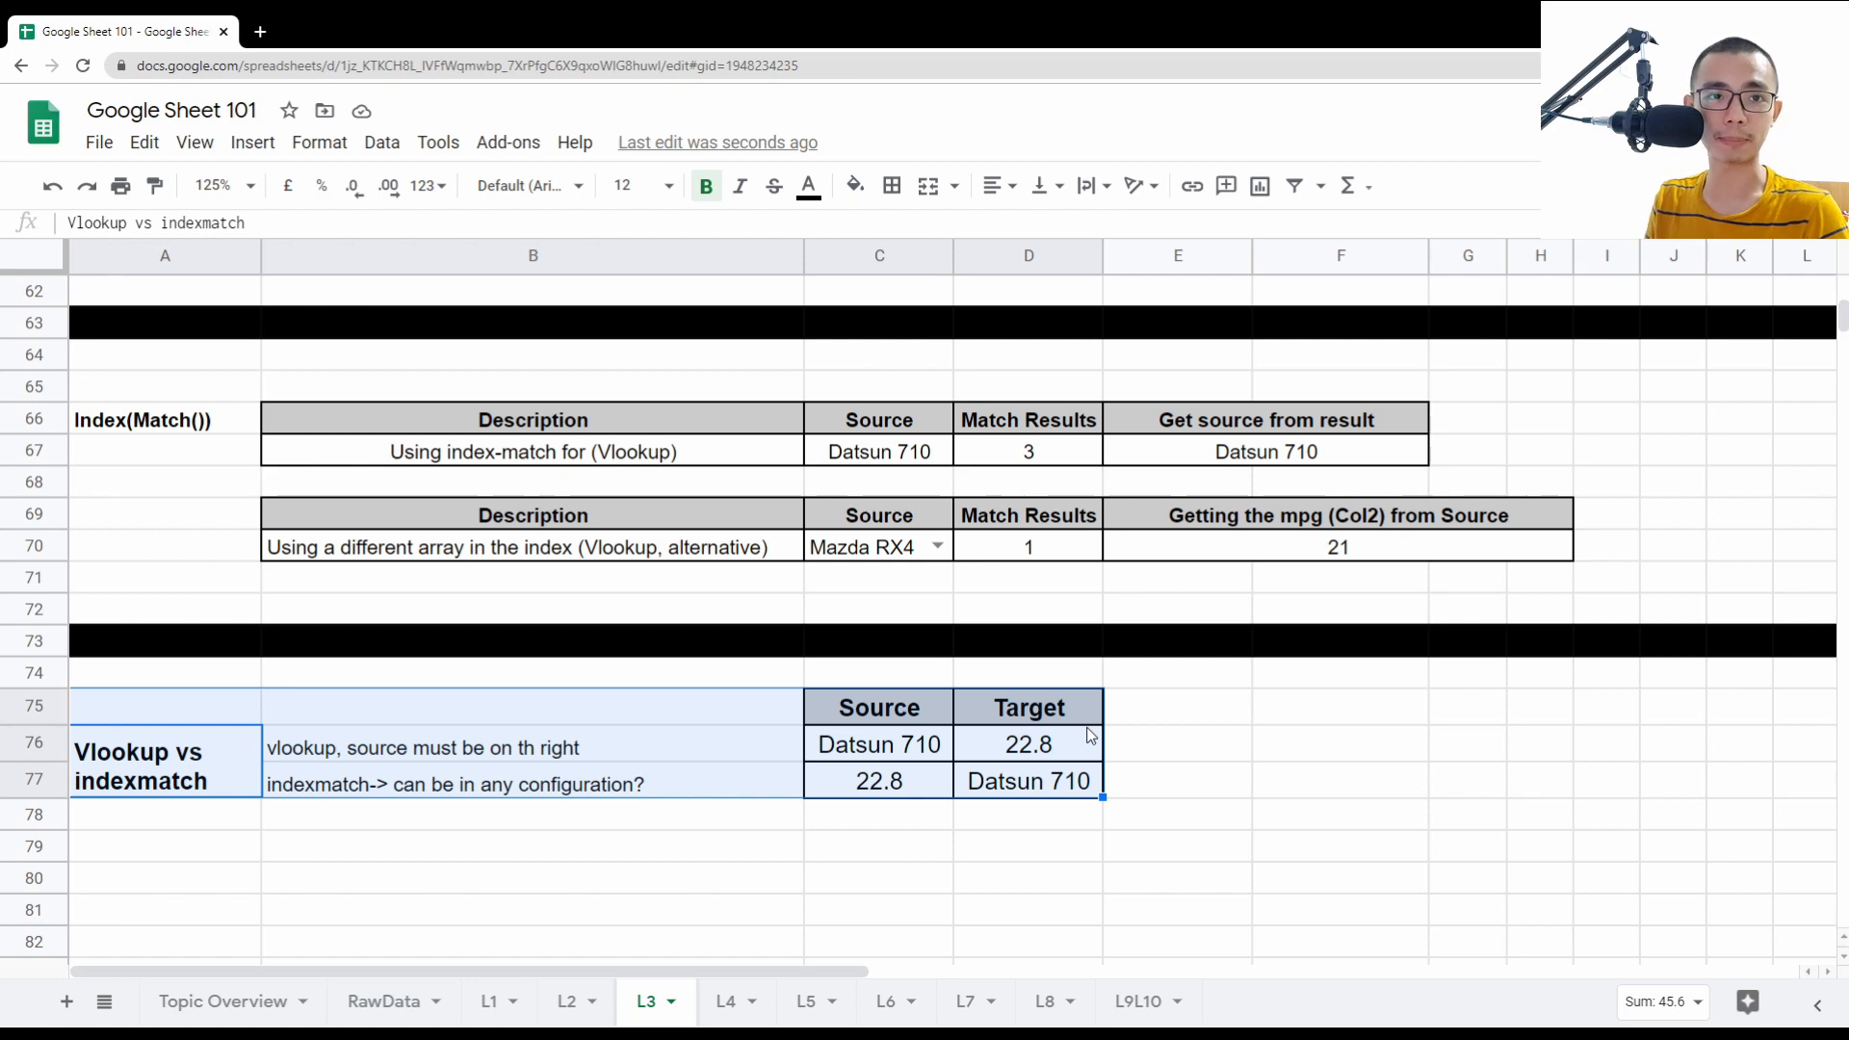
left_click(963, 776)
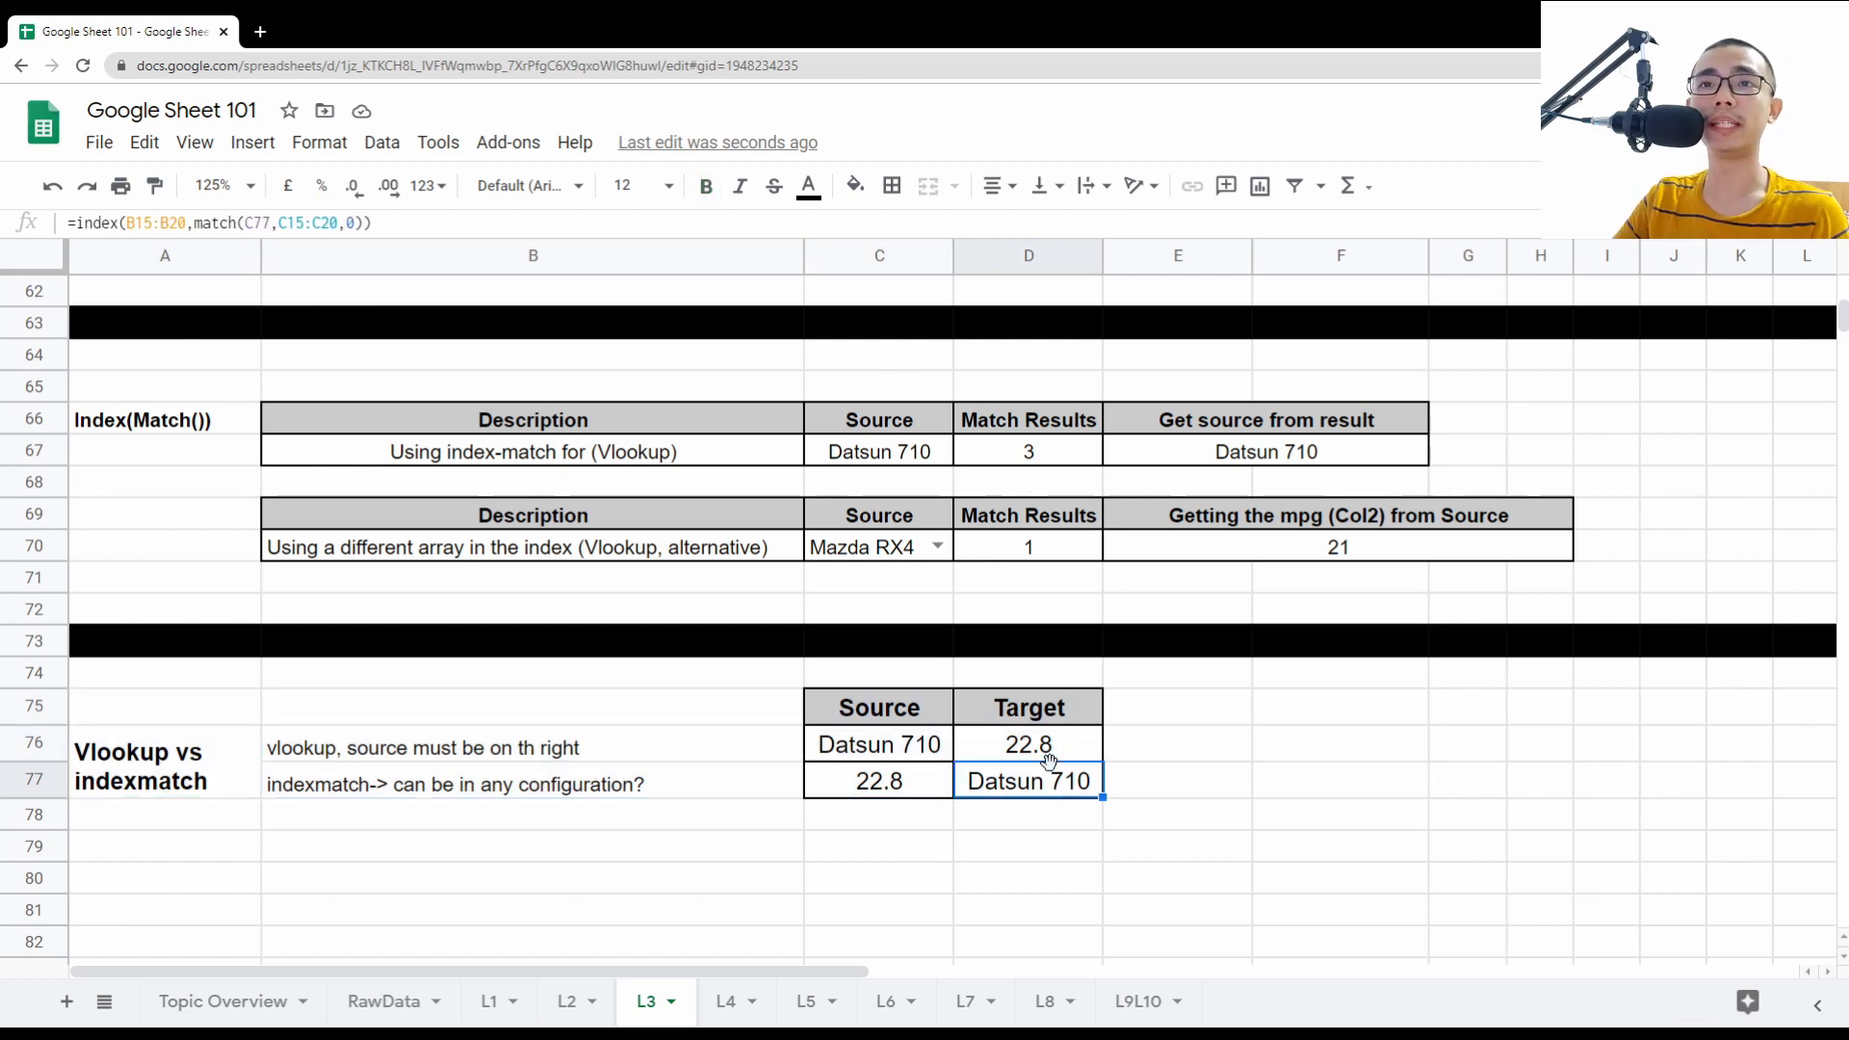
left_click(902, 747)
left_click(1015, 747)
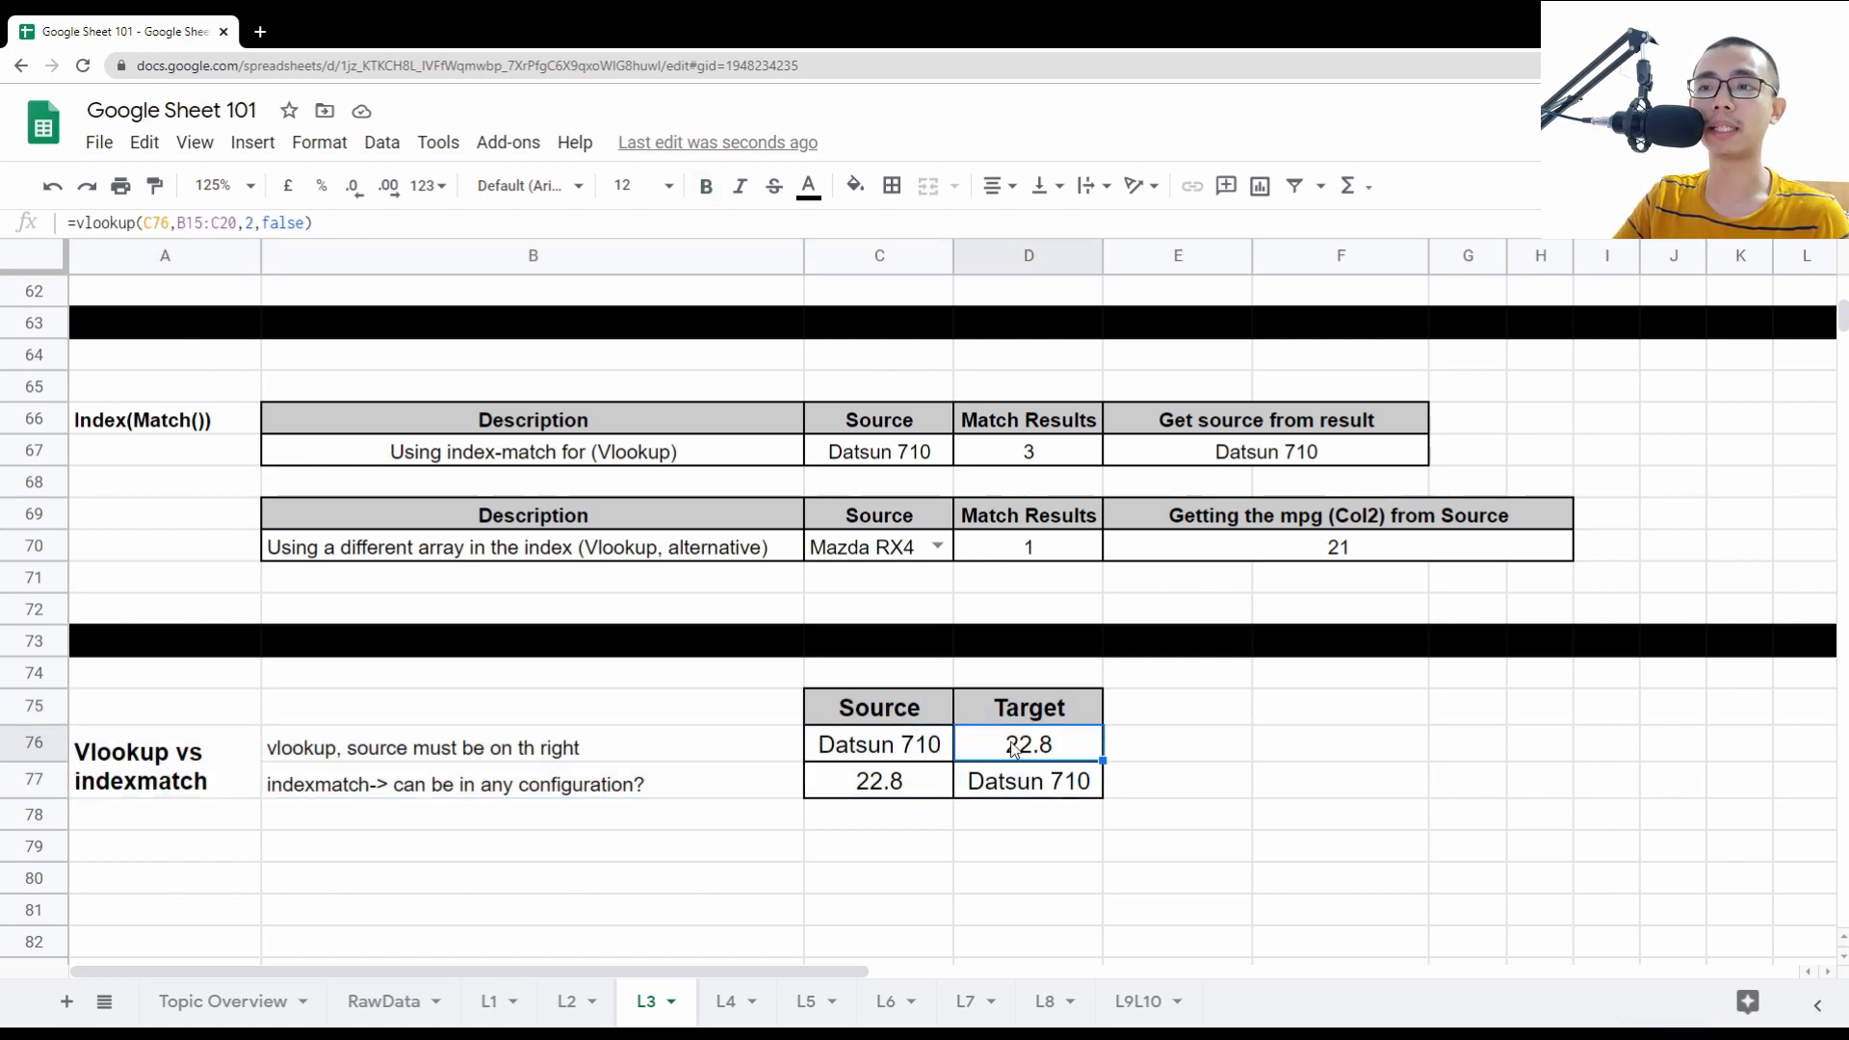
left_click(251, 223)
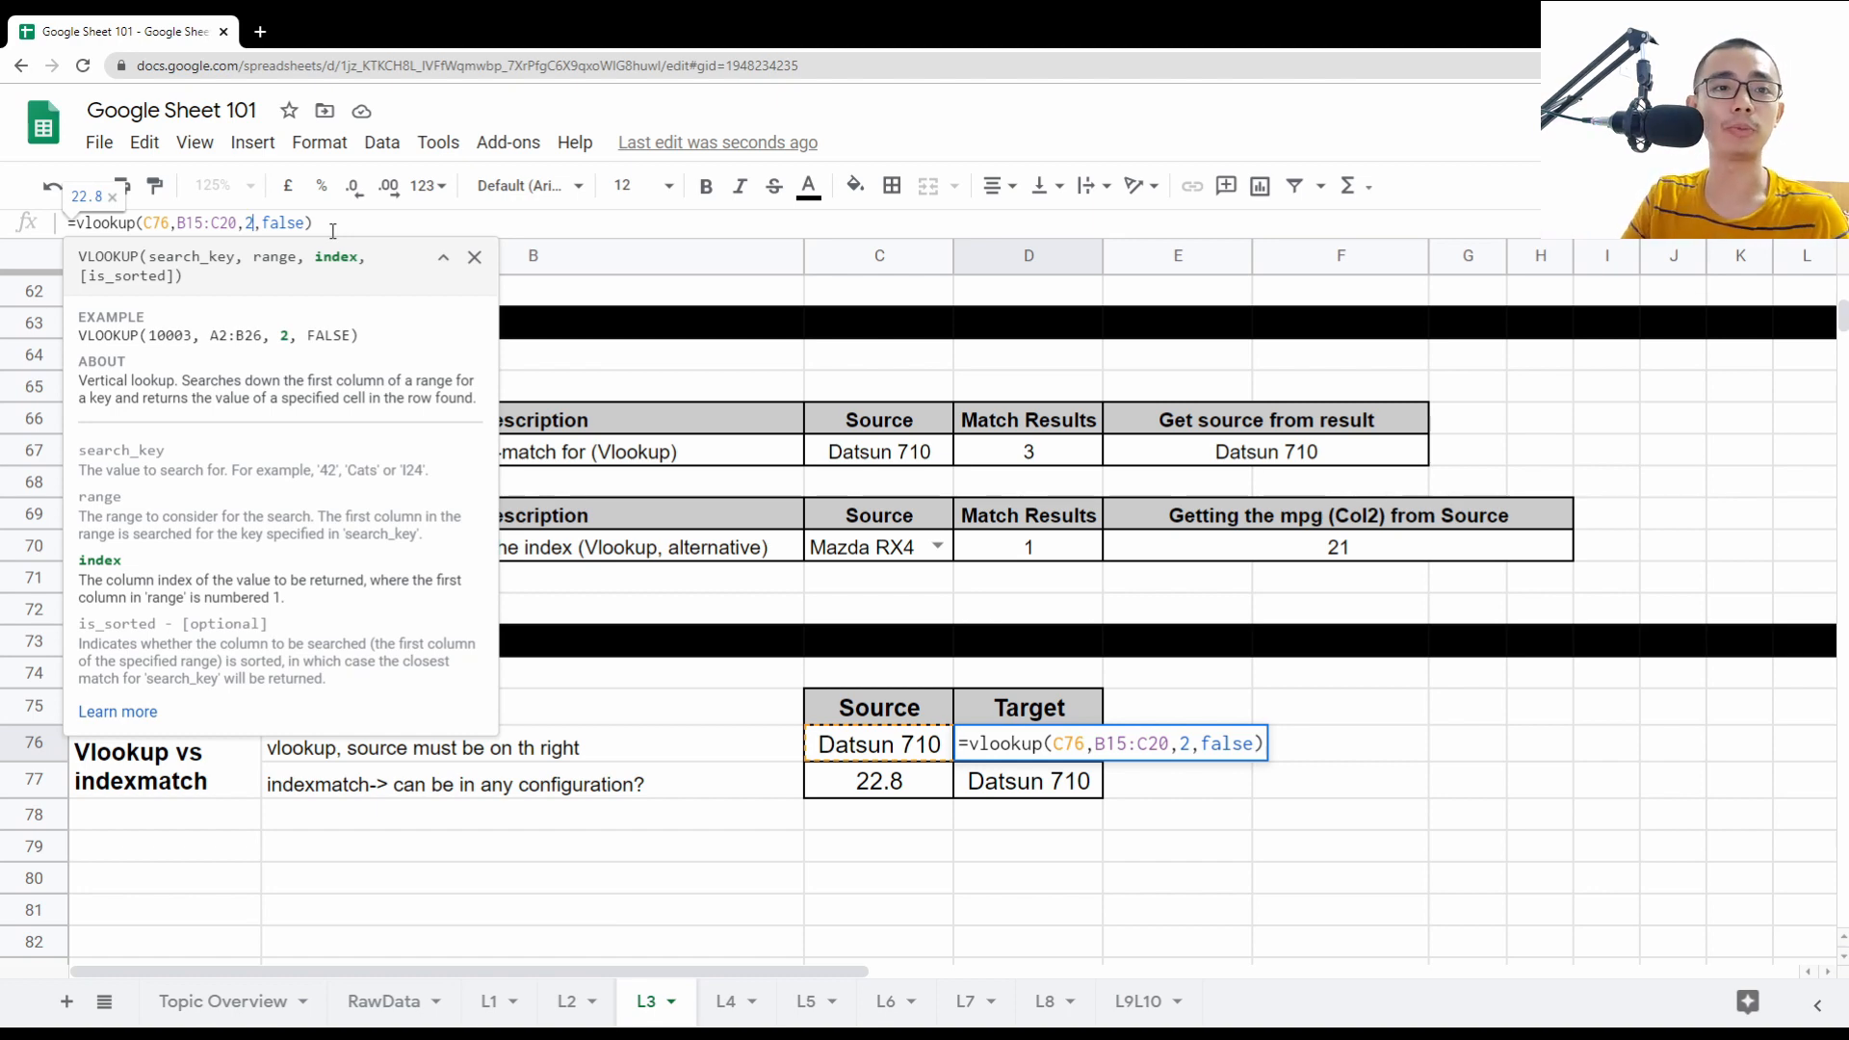
left_click(332, 231)
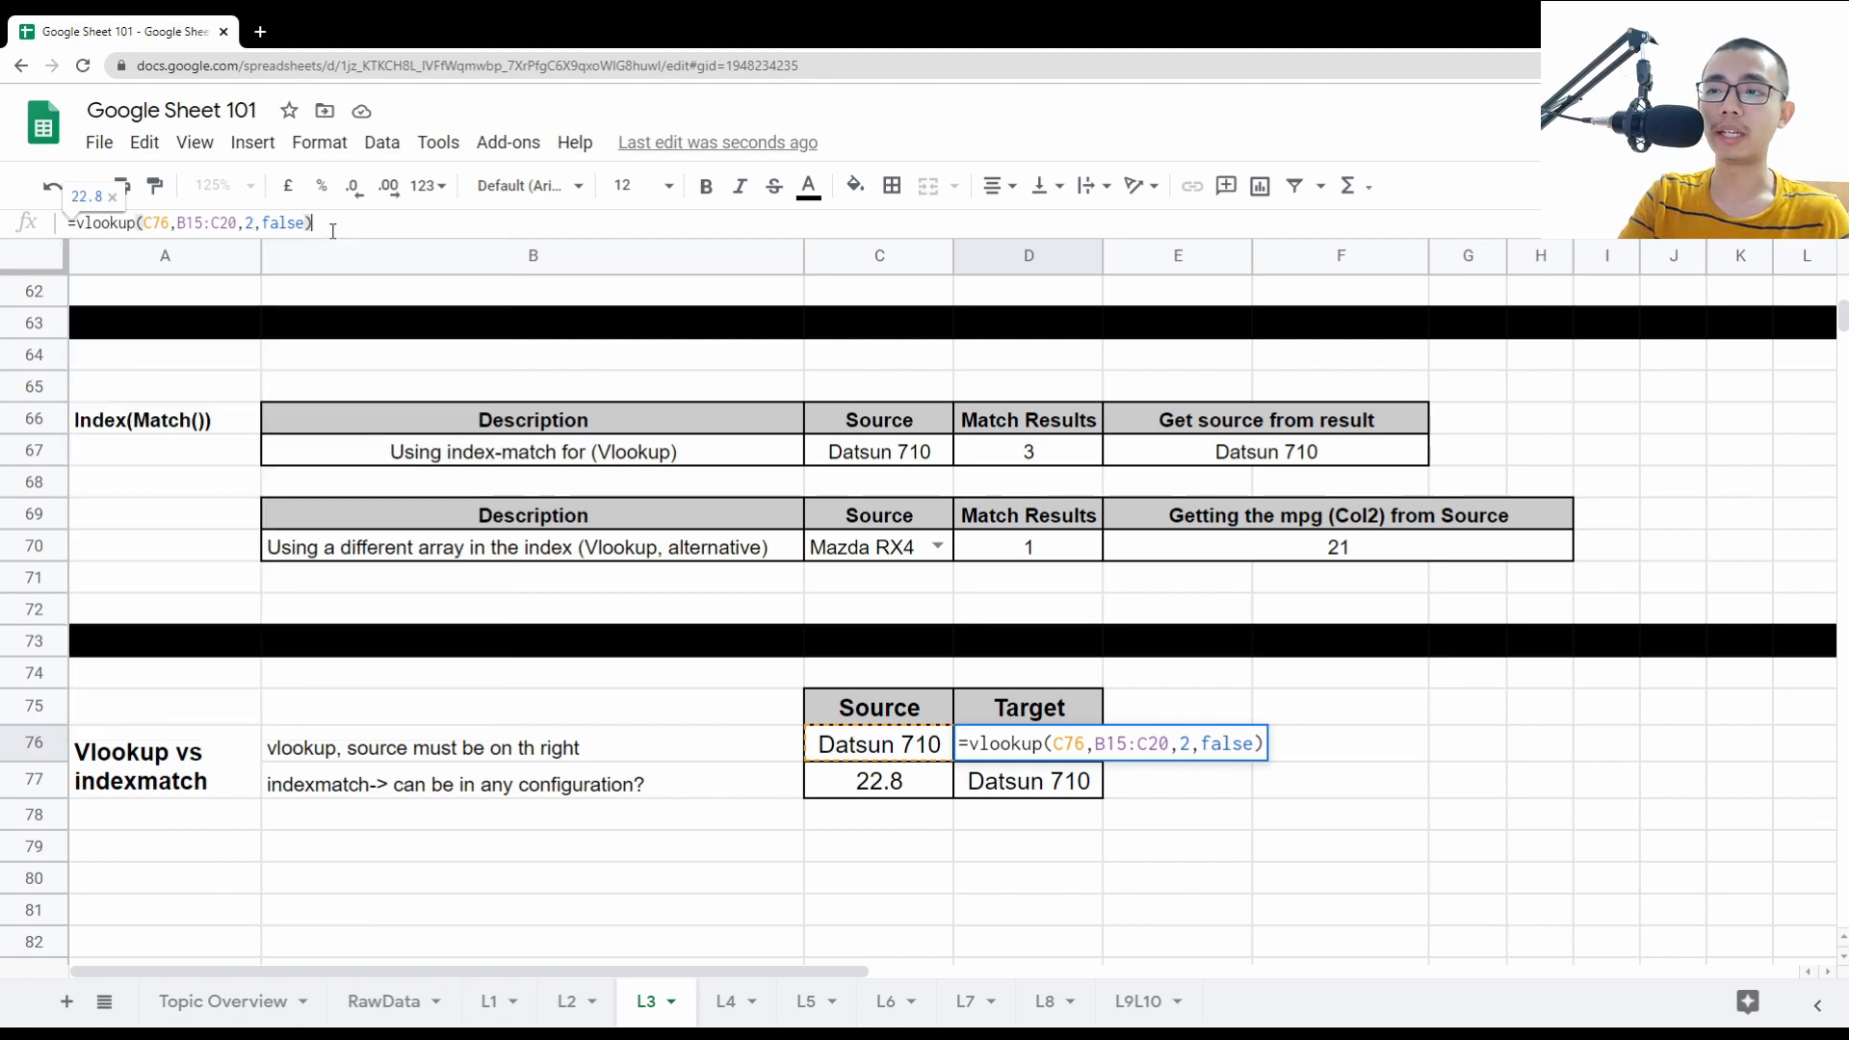
left_click(900, 849)
- Compare the MATCH range C15:C20 and INDEX reference B15:B20 in D77's formula with the raw data, leaving the formula unedited
left_click(1030, 797)
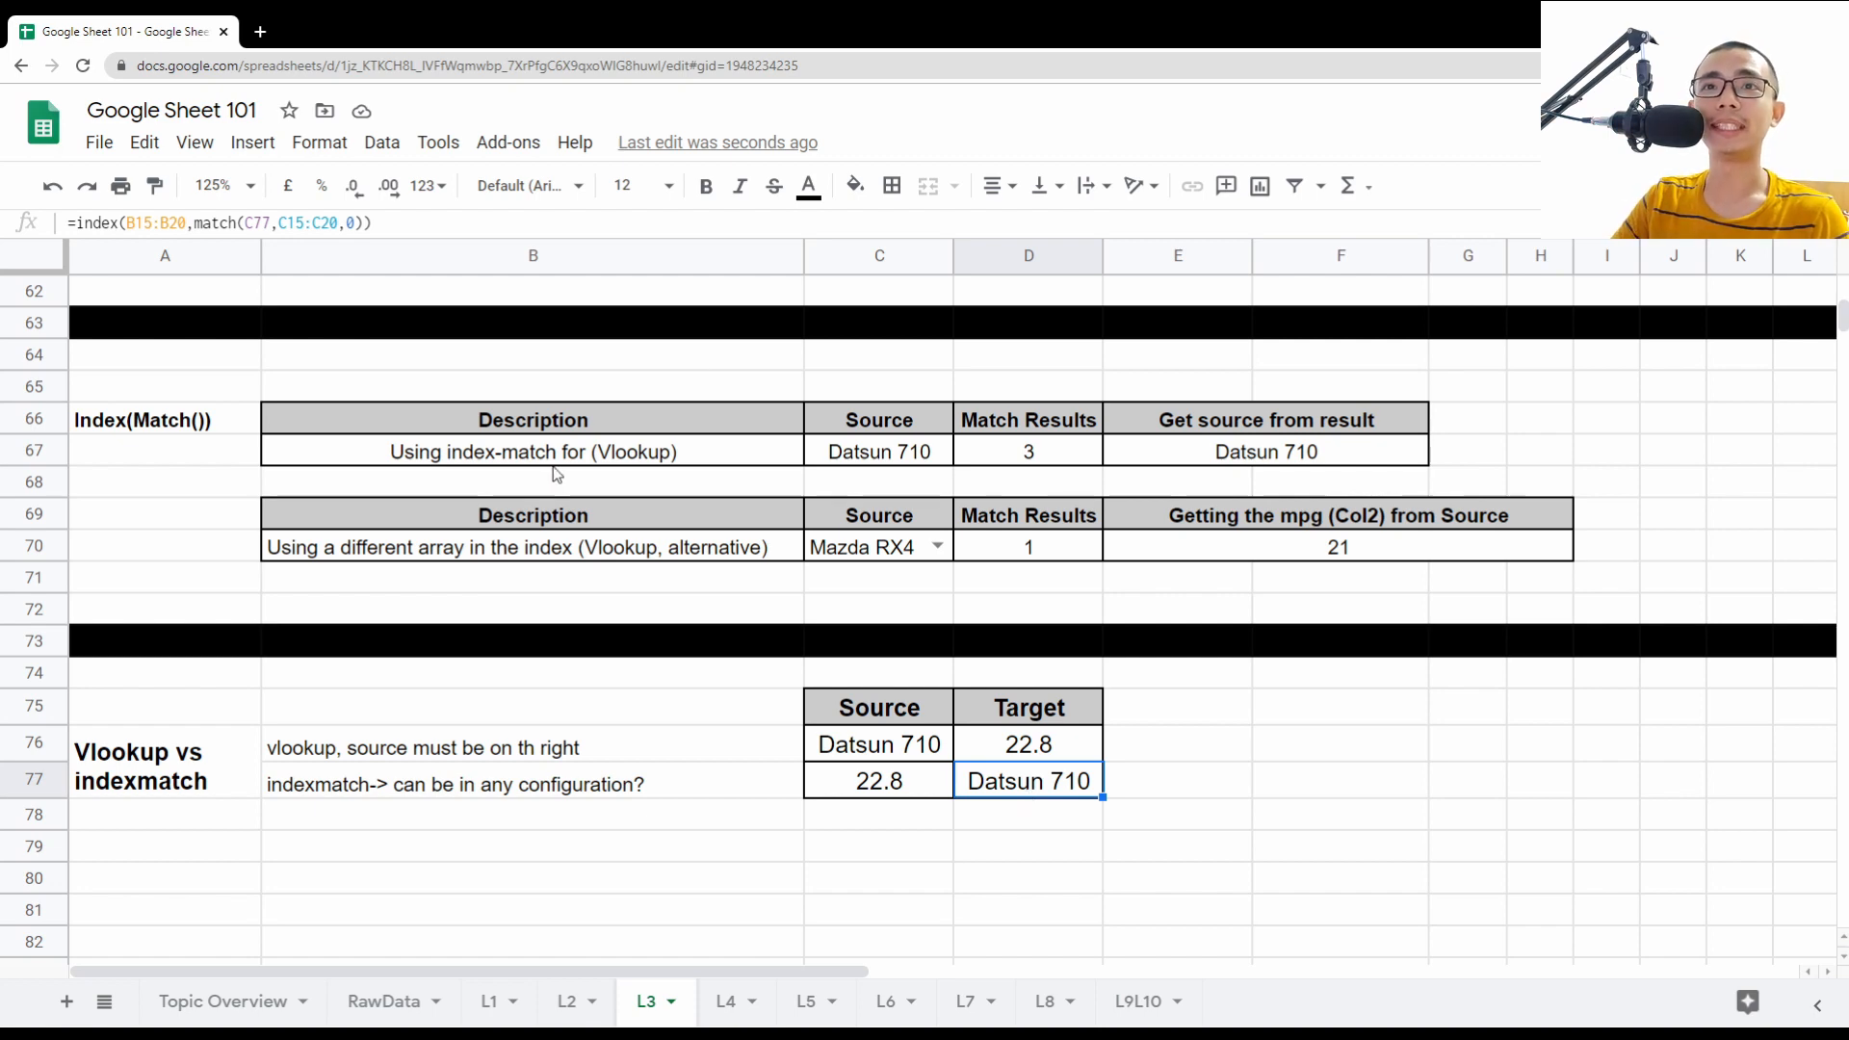
left_click_drag(279, 222, 332, 223)
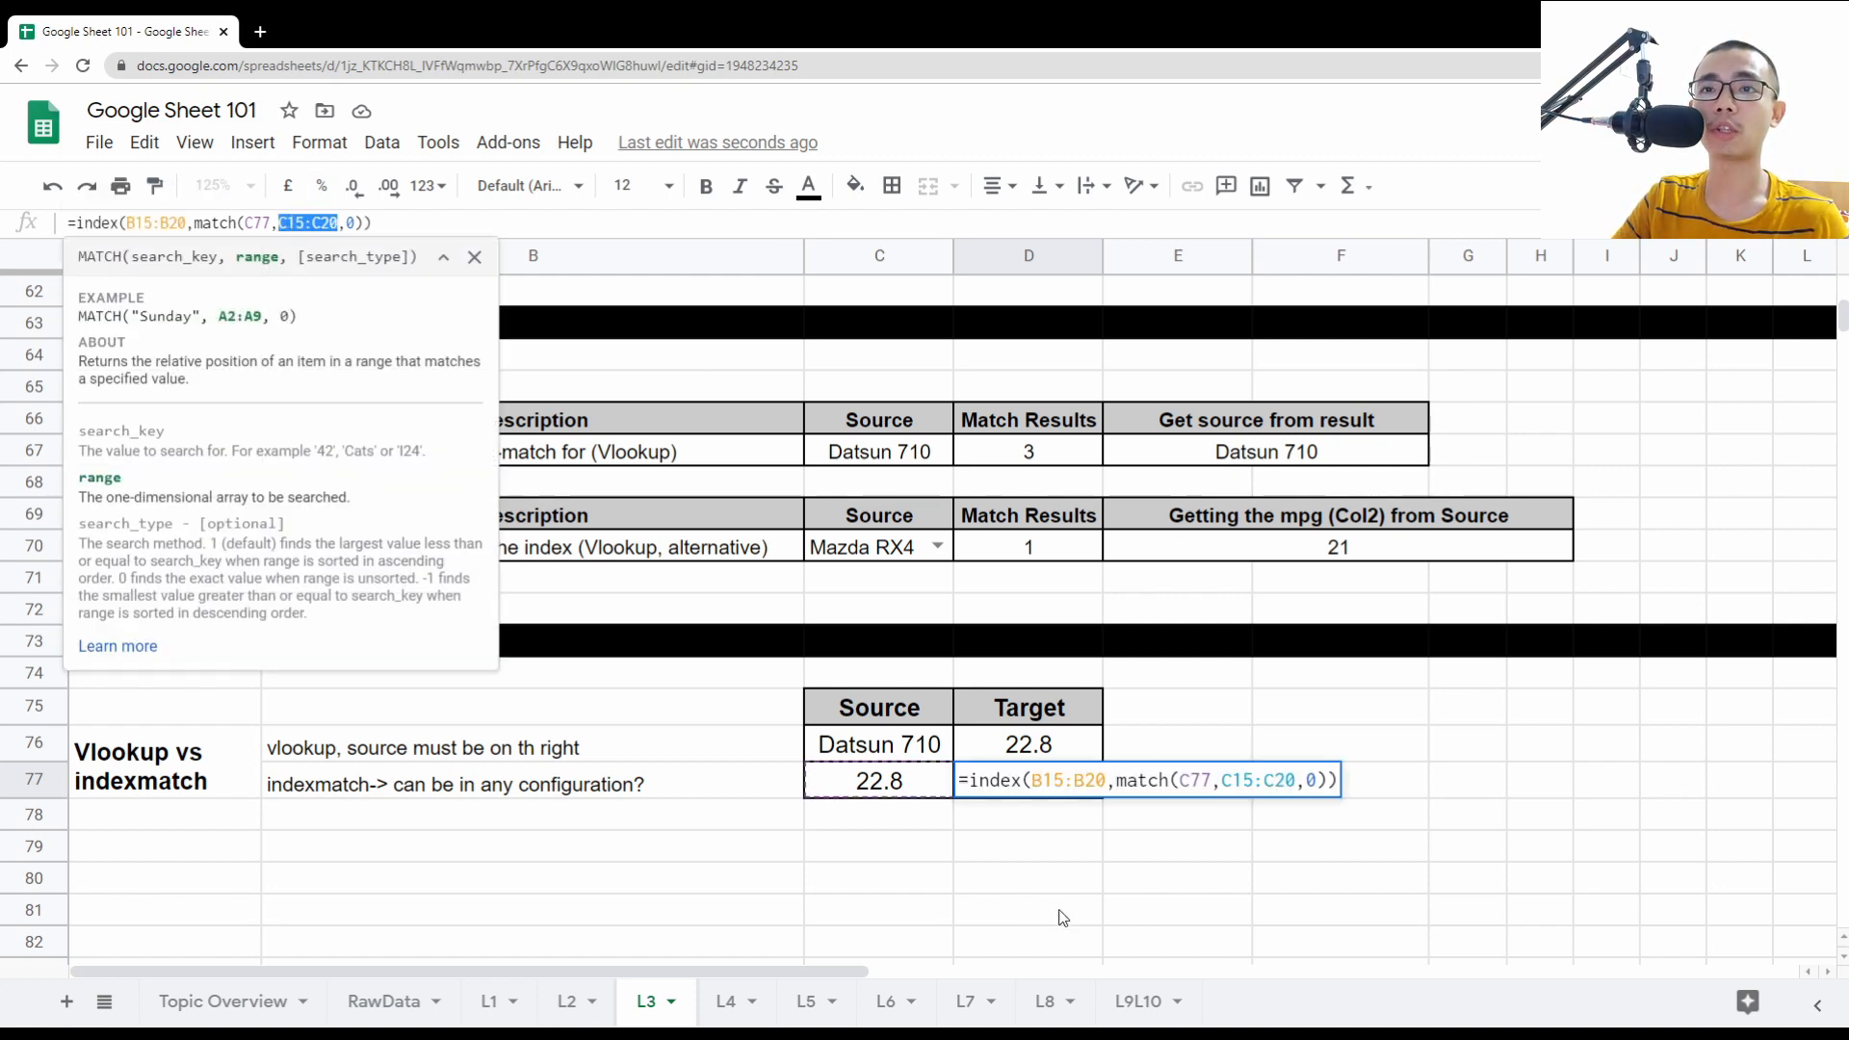
scroll(946, 712, "up", 12)
scroll(933, 703, "down", 2)
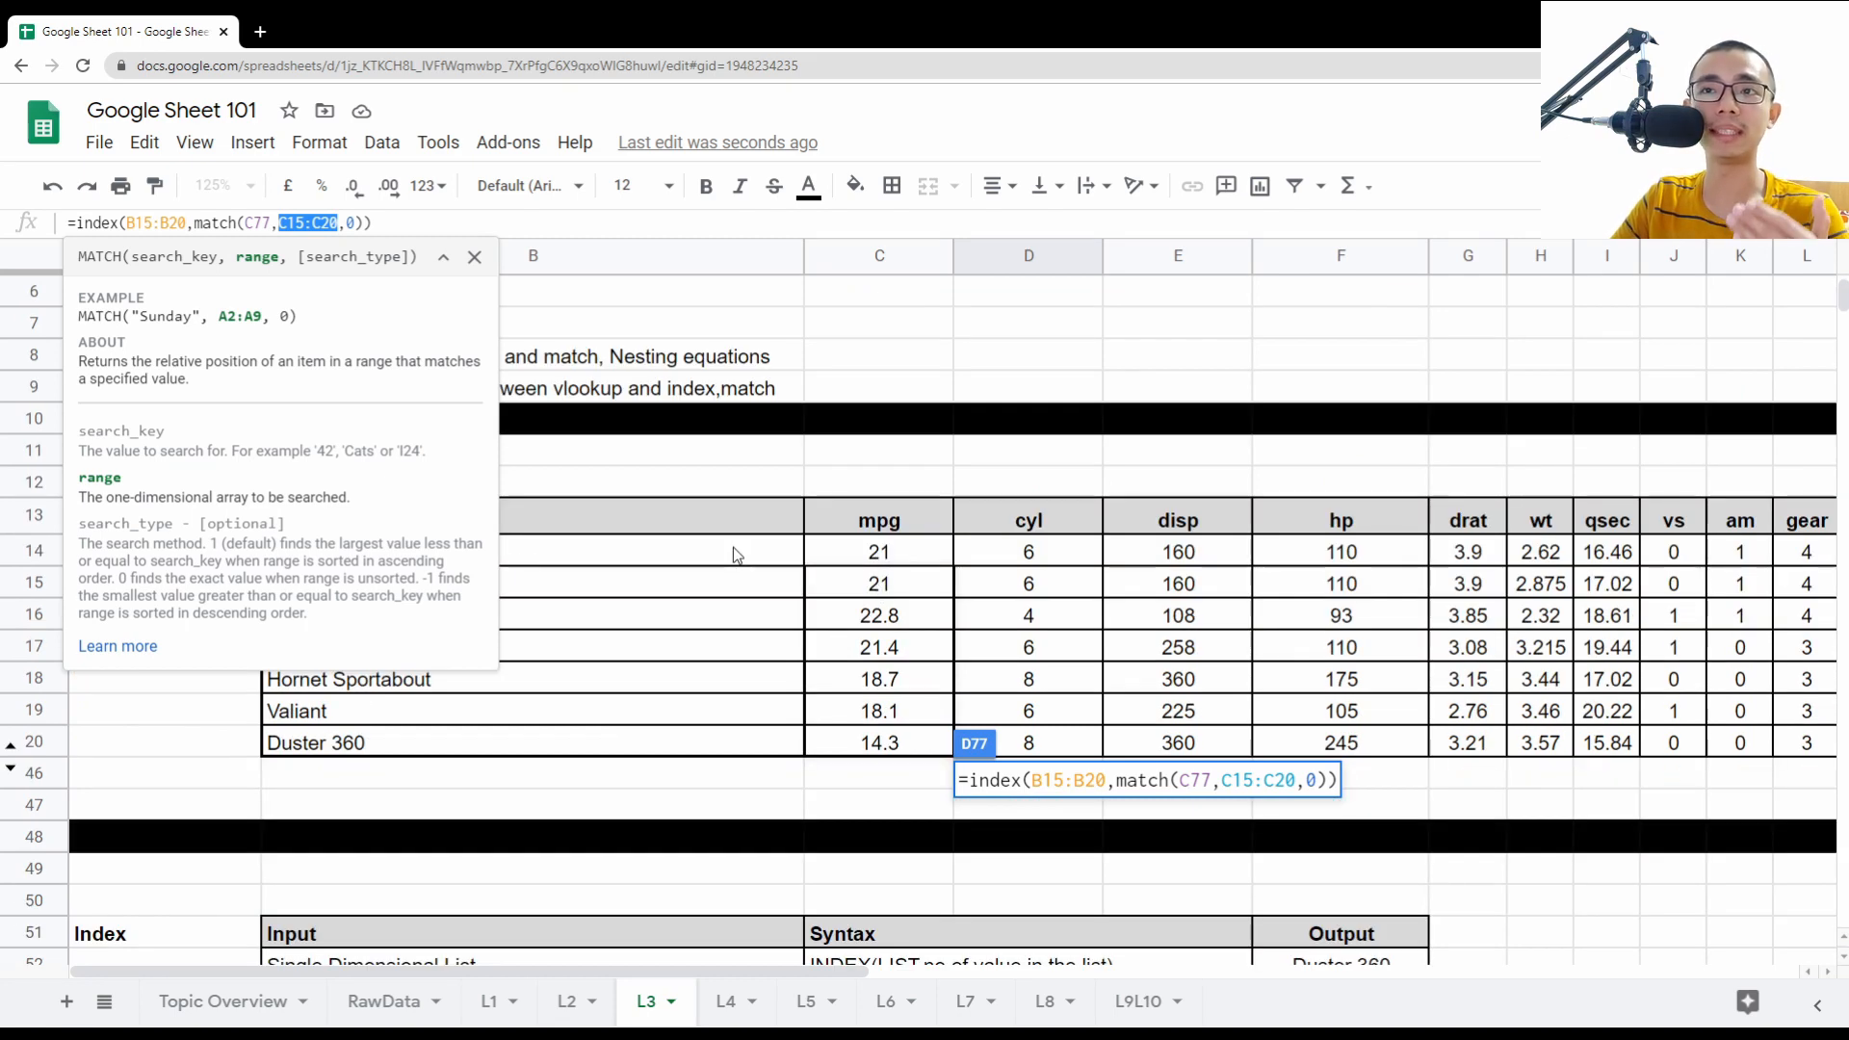
left_click_drag(126, 223, 339, 223)
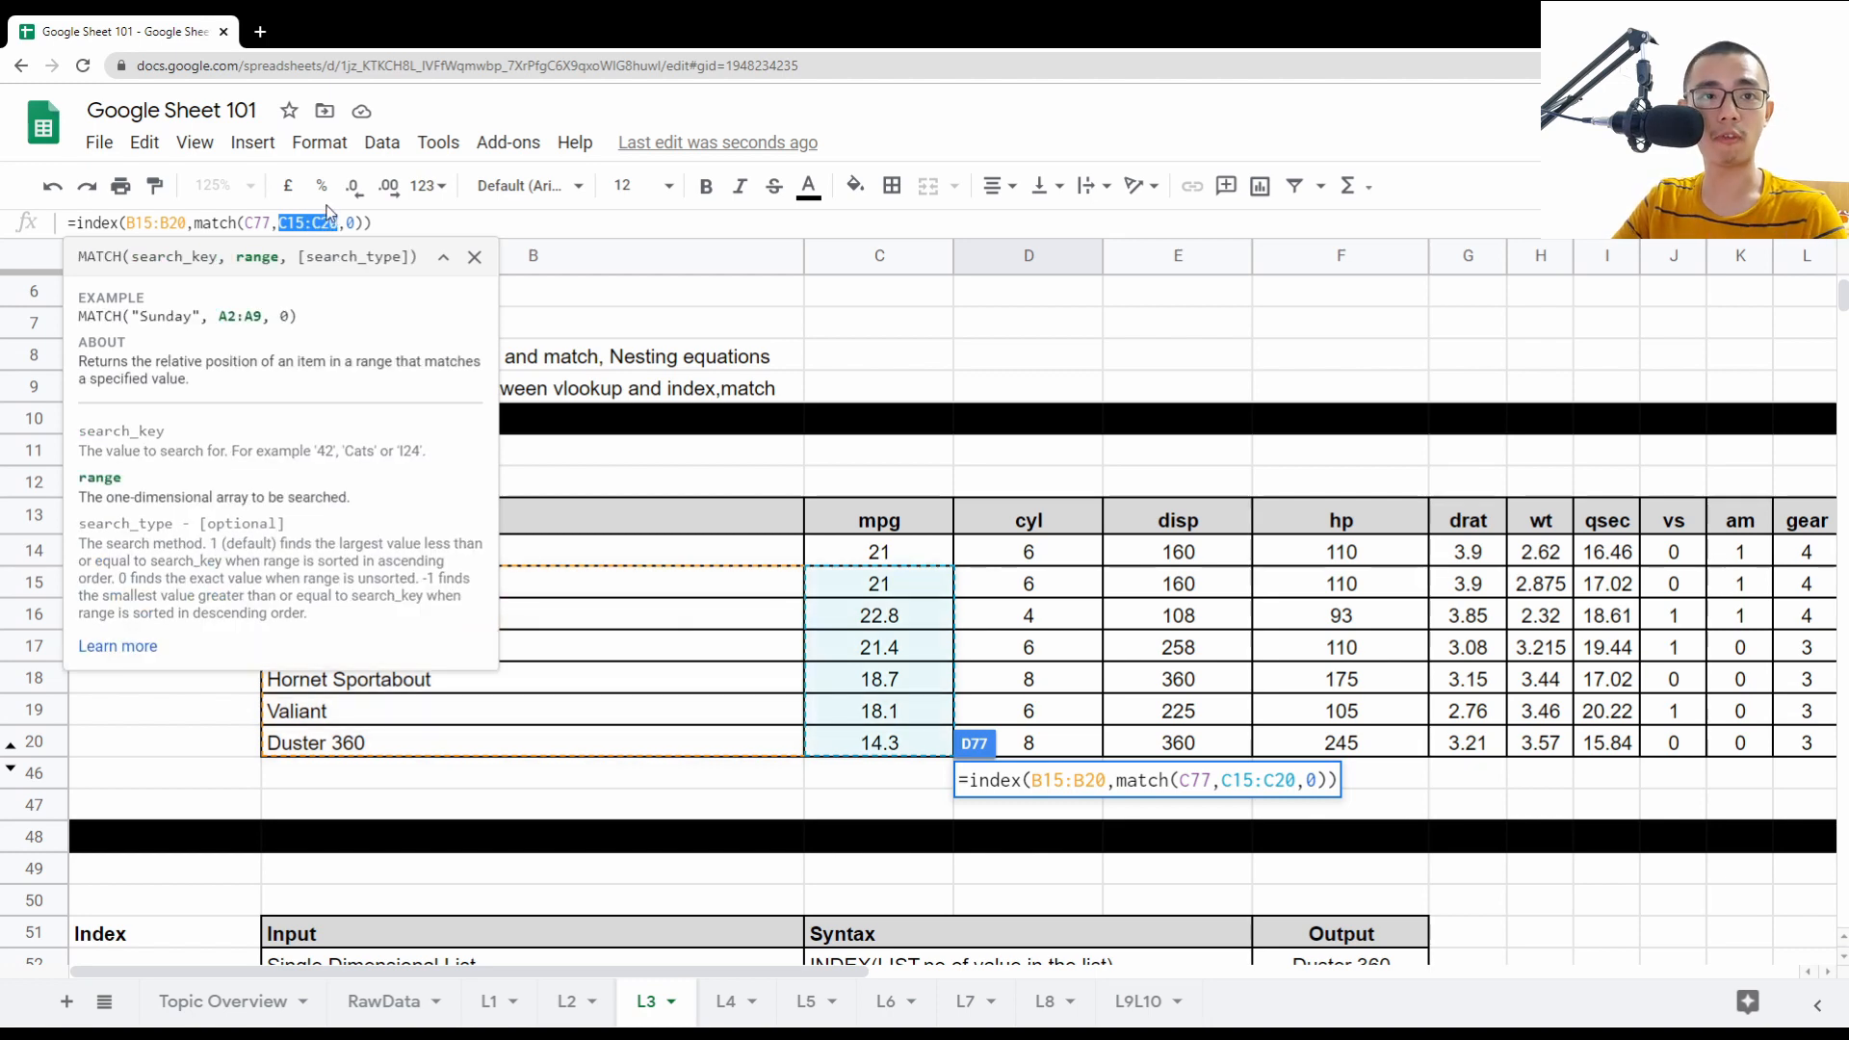
left_click_drag(126, 222, 202, 226)
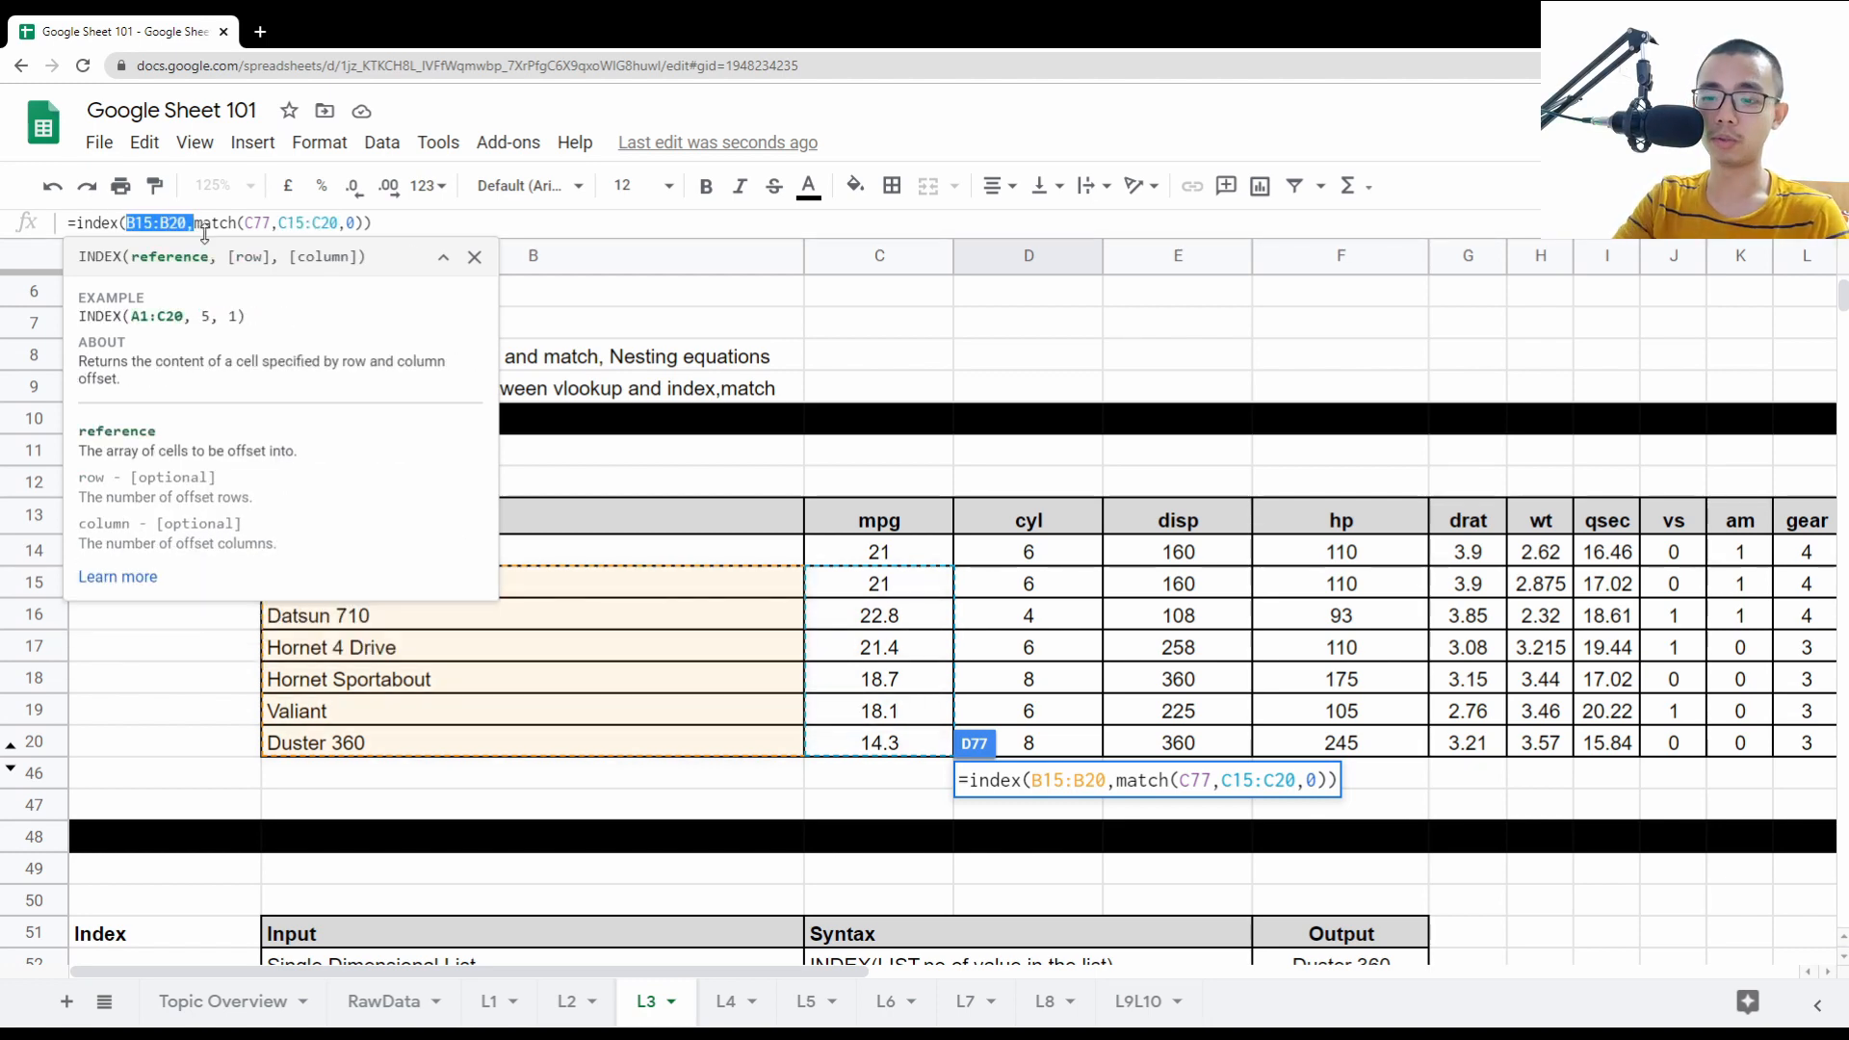
key("Return")
- Highlight the Vlookup vs indexmatch comparison rows 76 and 77, and return to the learning objectives and raw data
scroll(505, 353, "down", 1)
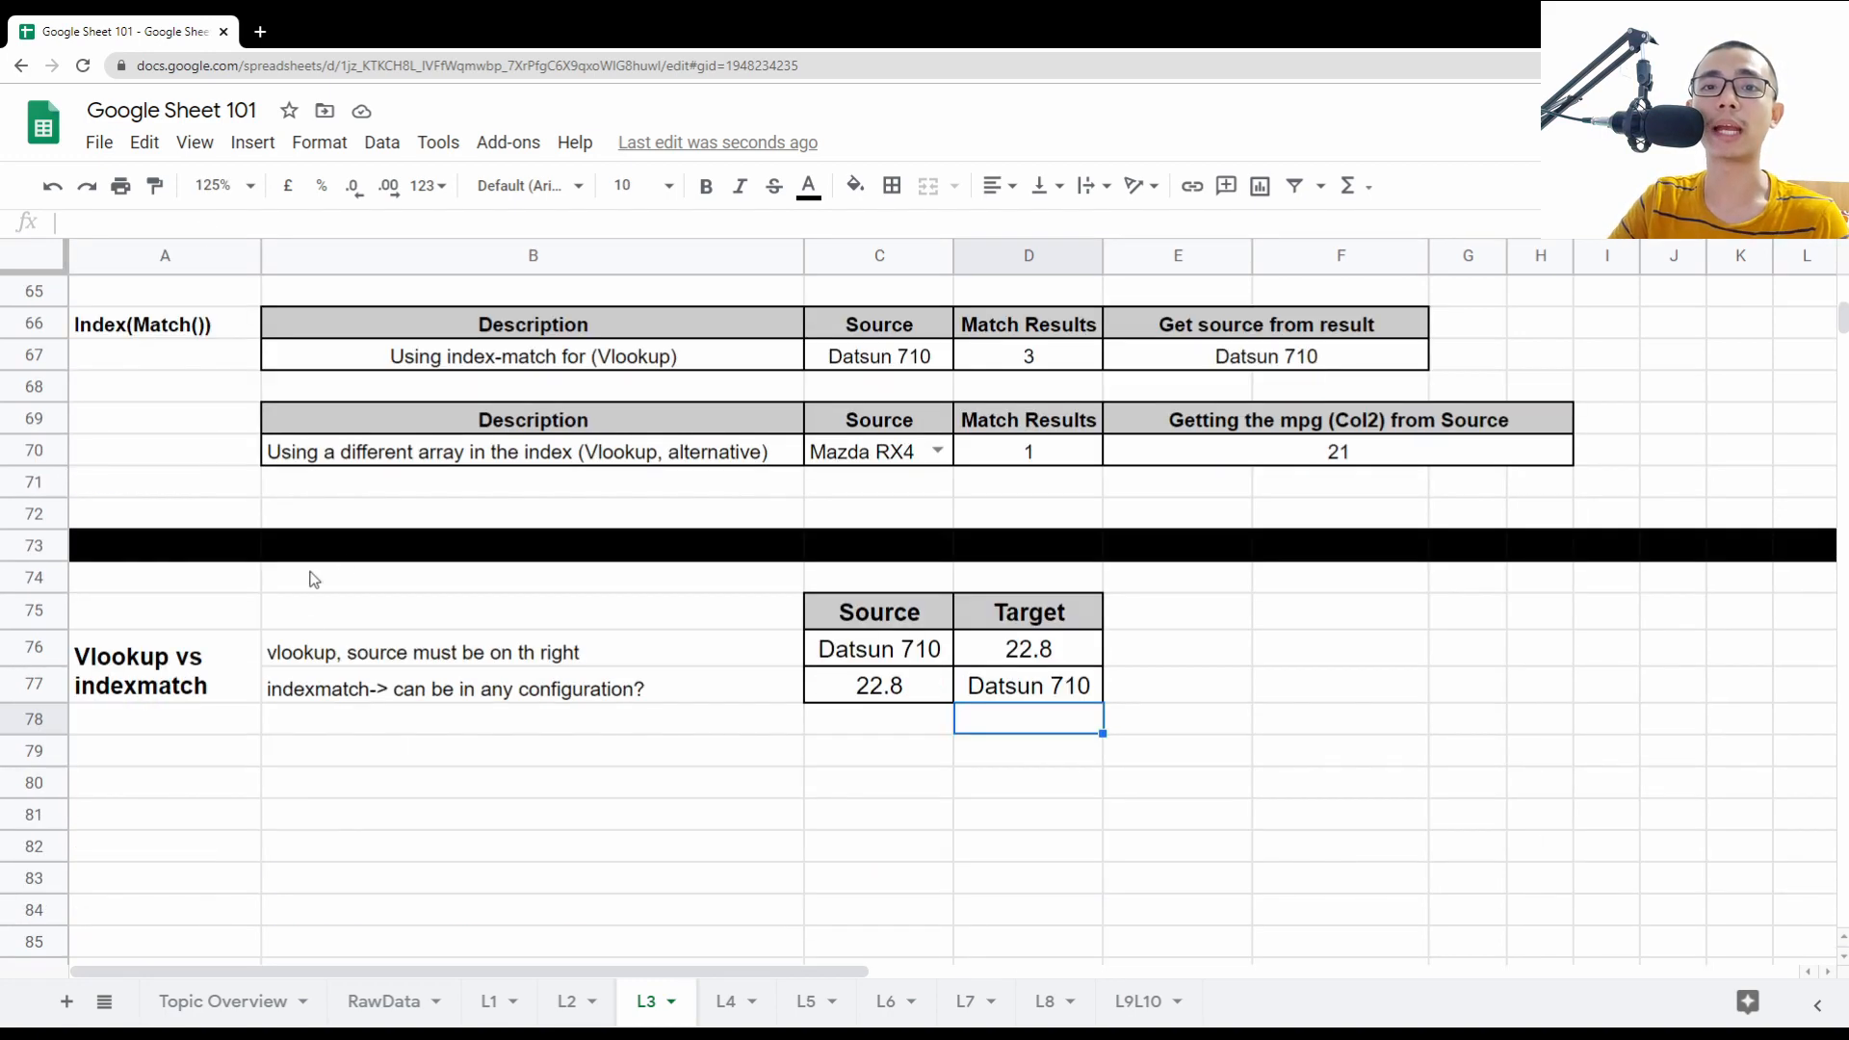
left_click_drag(197, 645, 1160, 681)
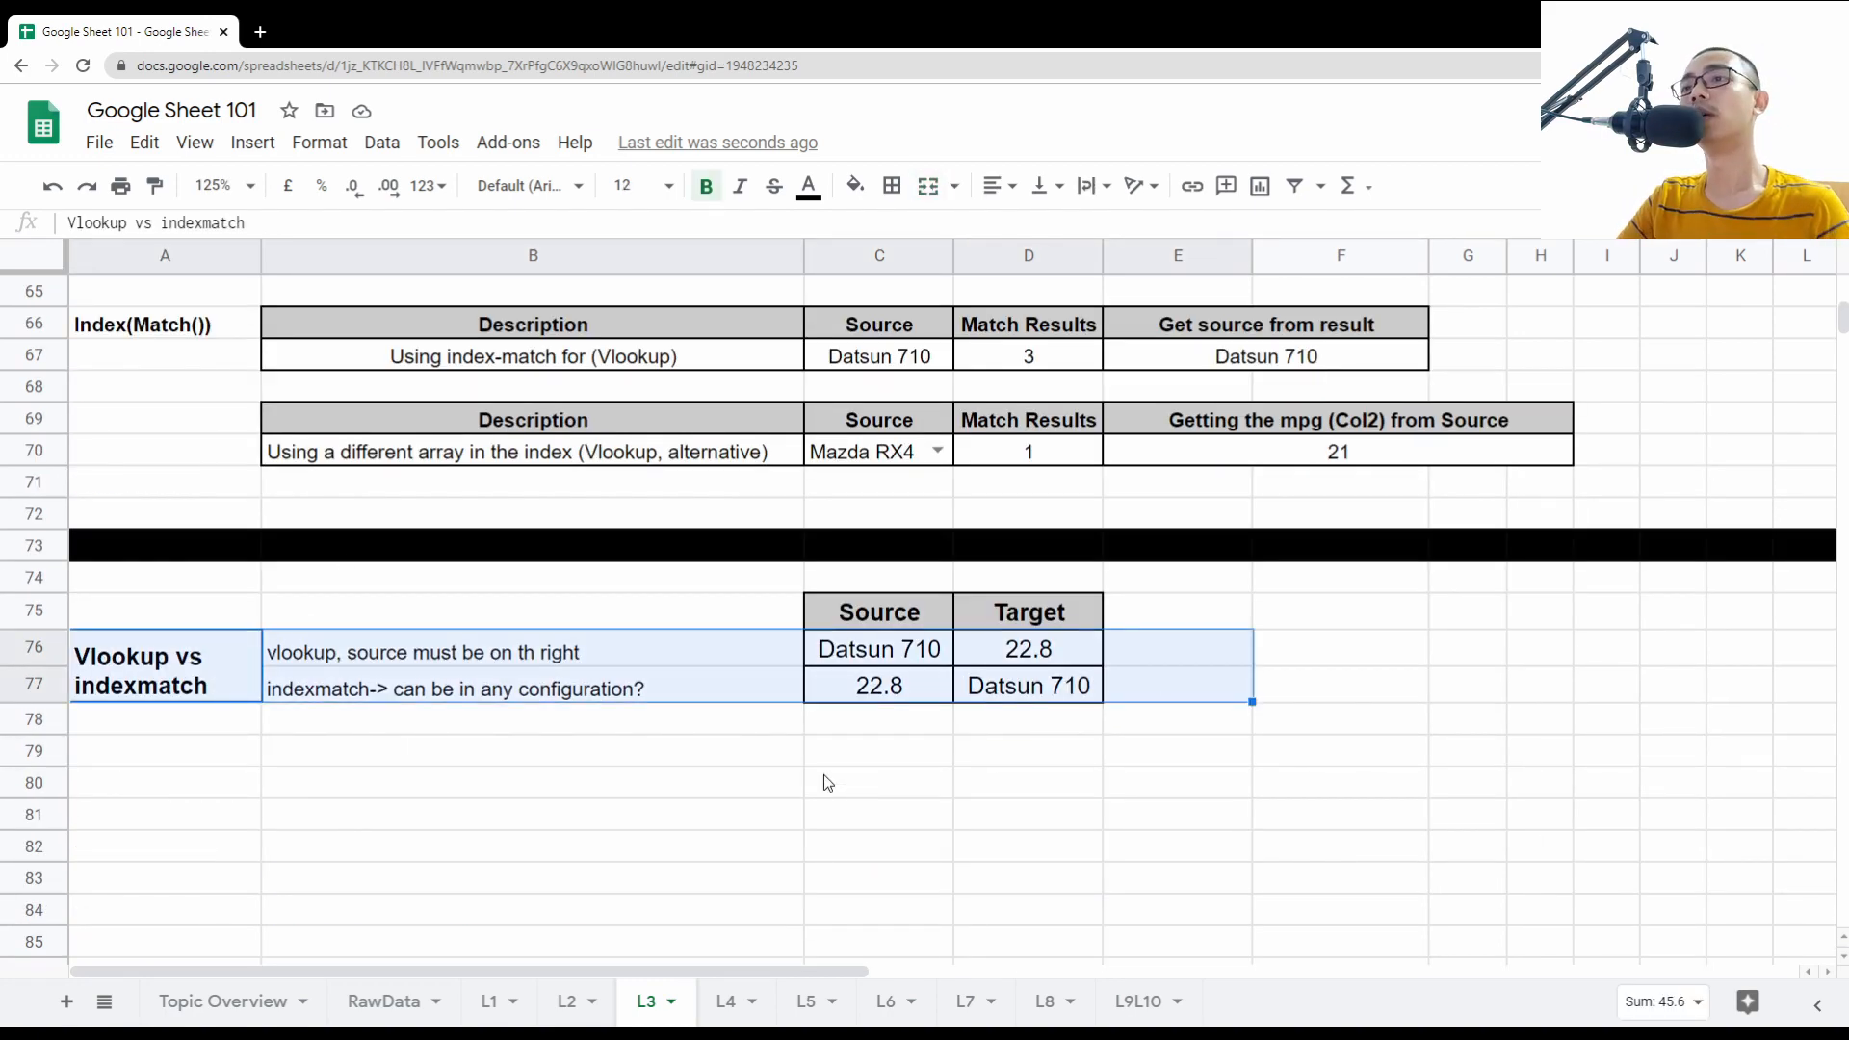
scroll(823, 774, "up", 12)
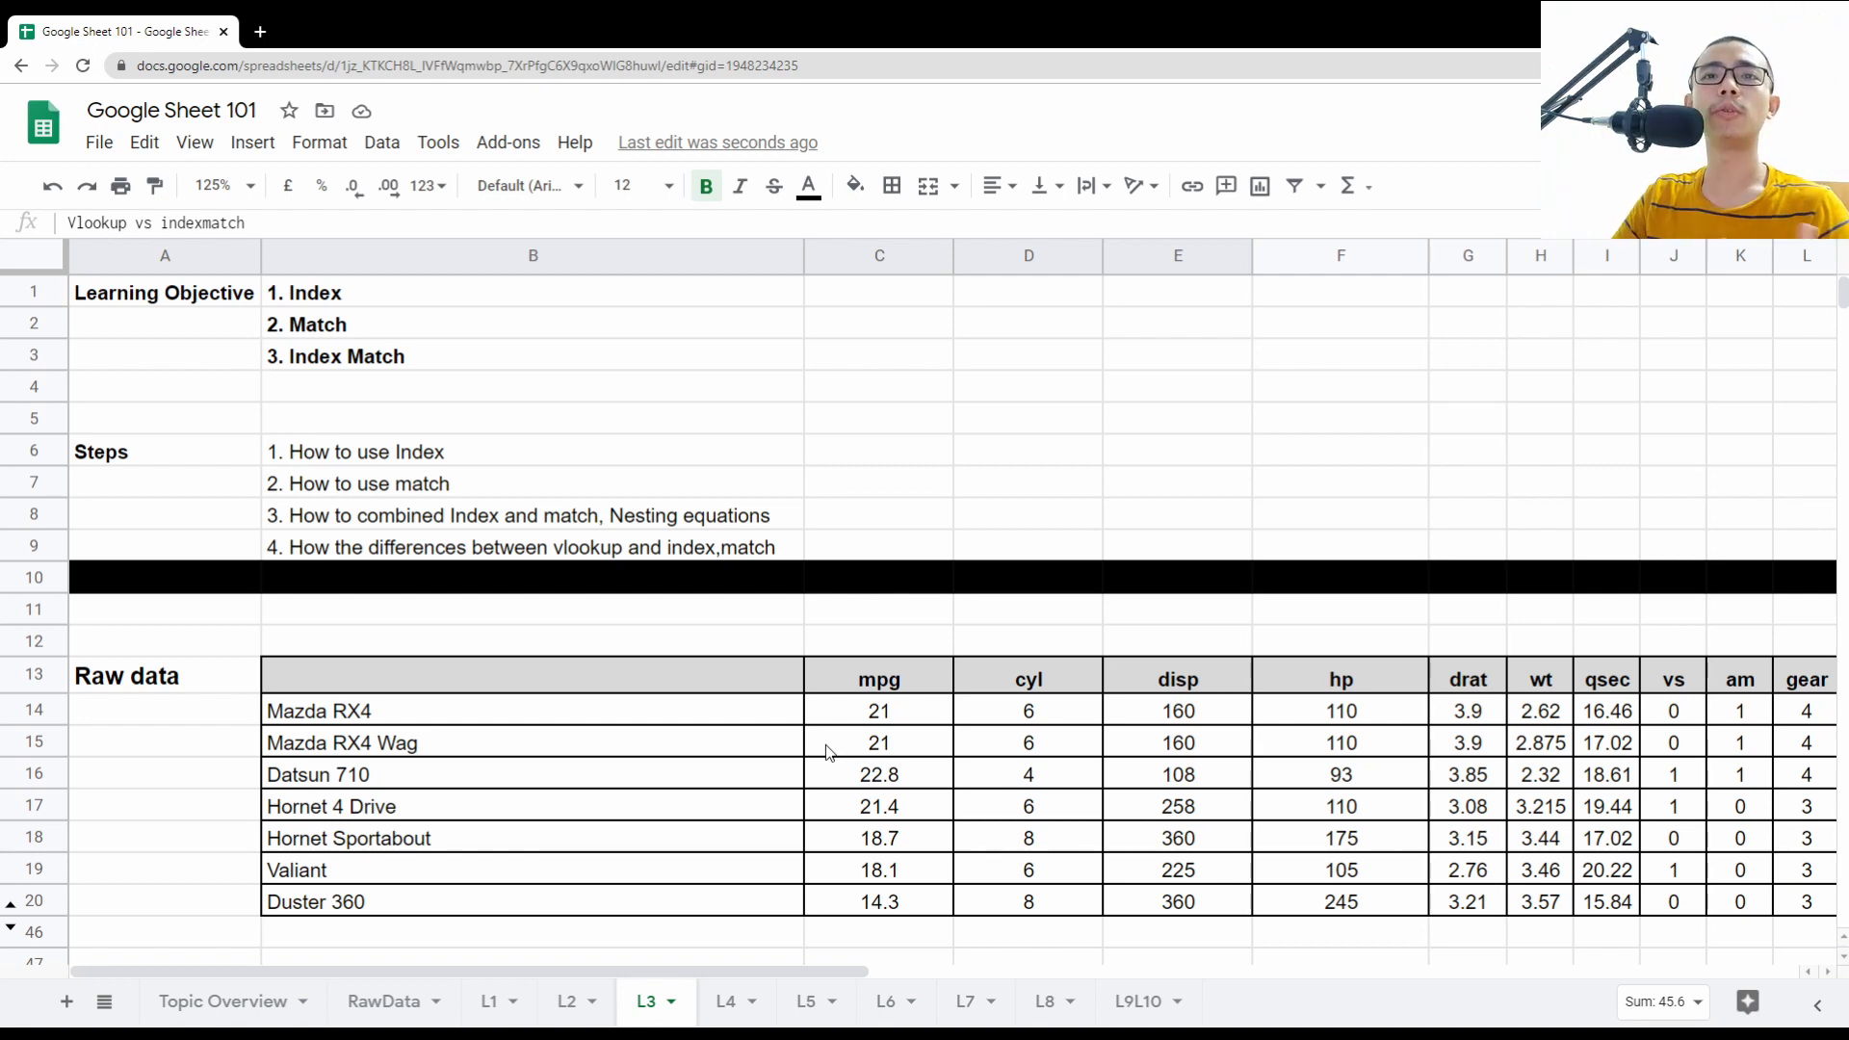
- Review the Index section's syntax and output formulas in rows 52 and 53 against the car names in B14:B20
scroll(578, 482, "down", 6)
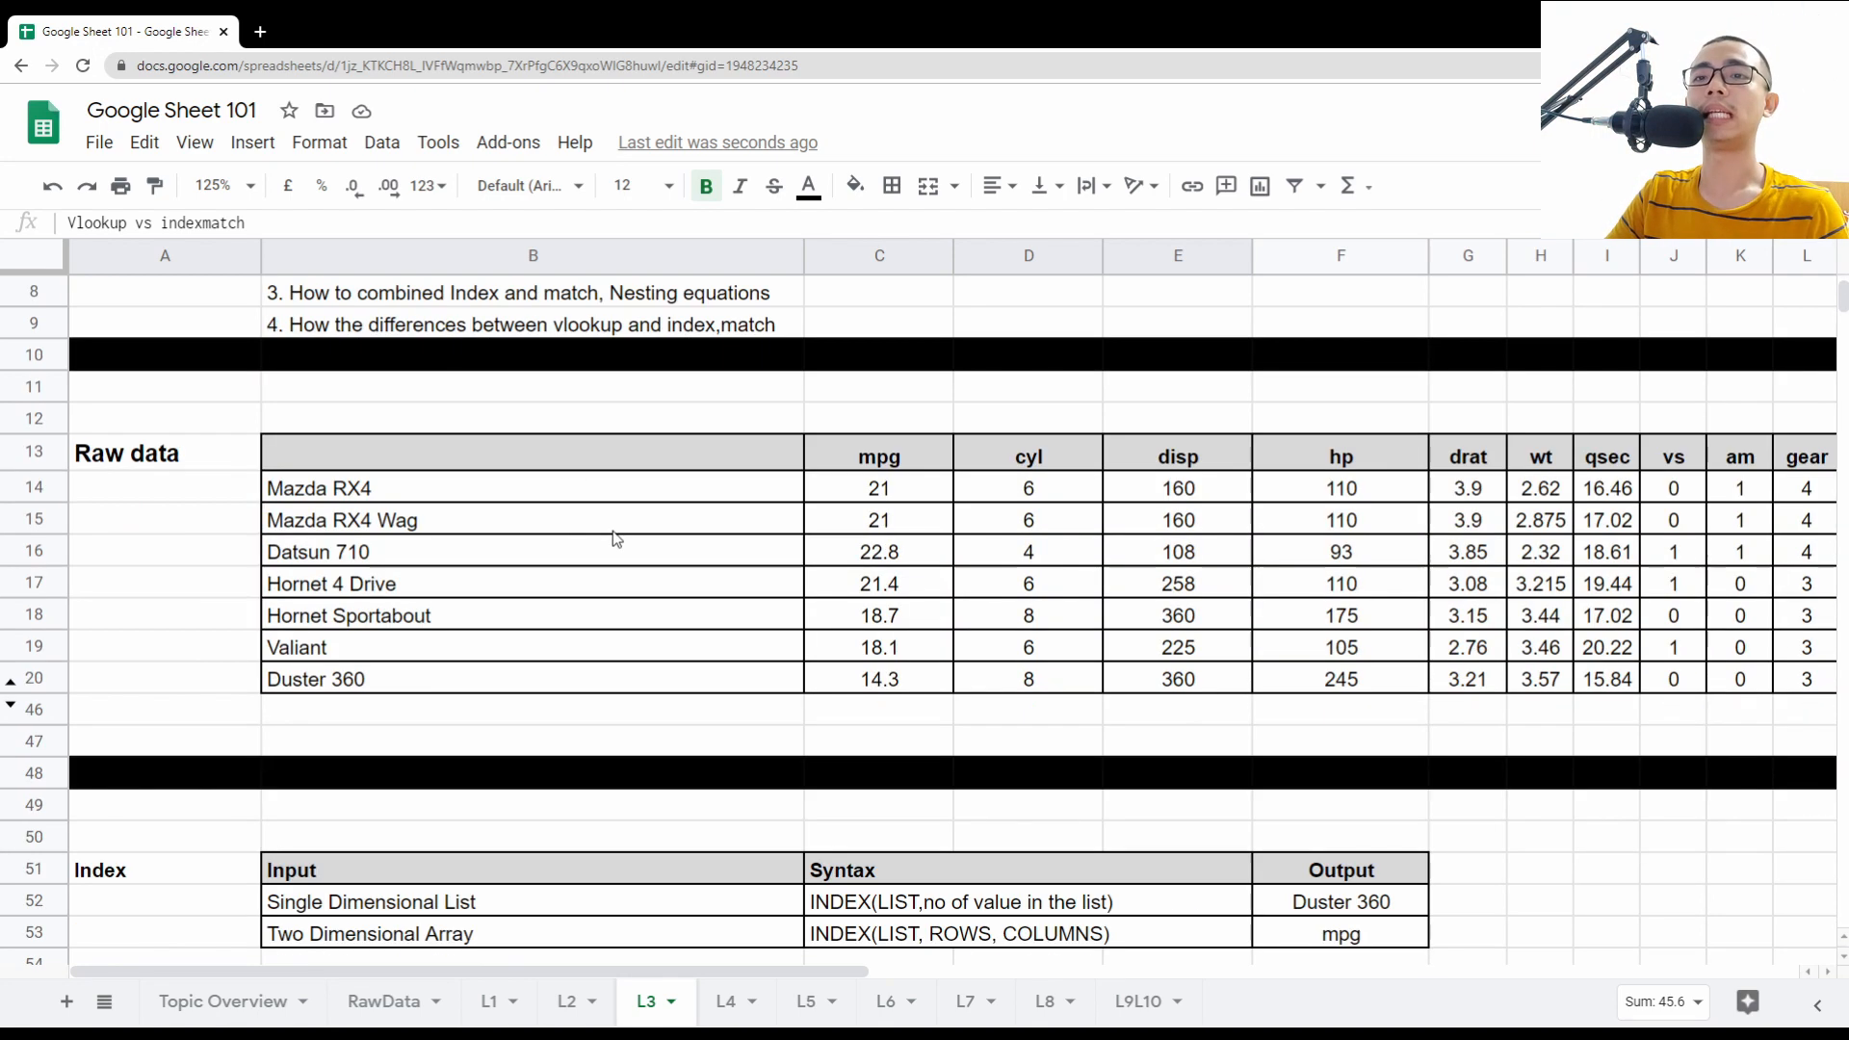
left_click(943, 608)
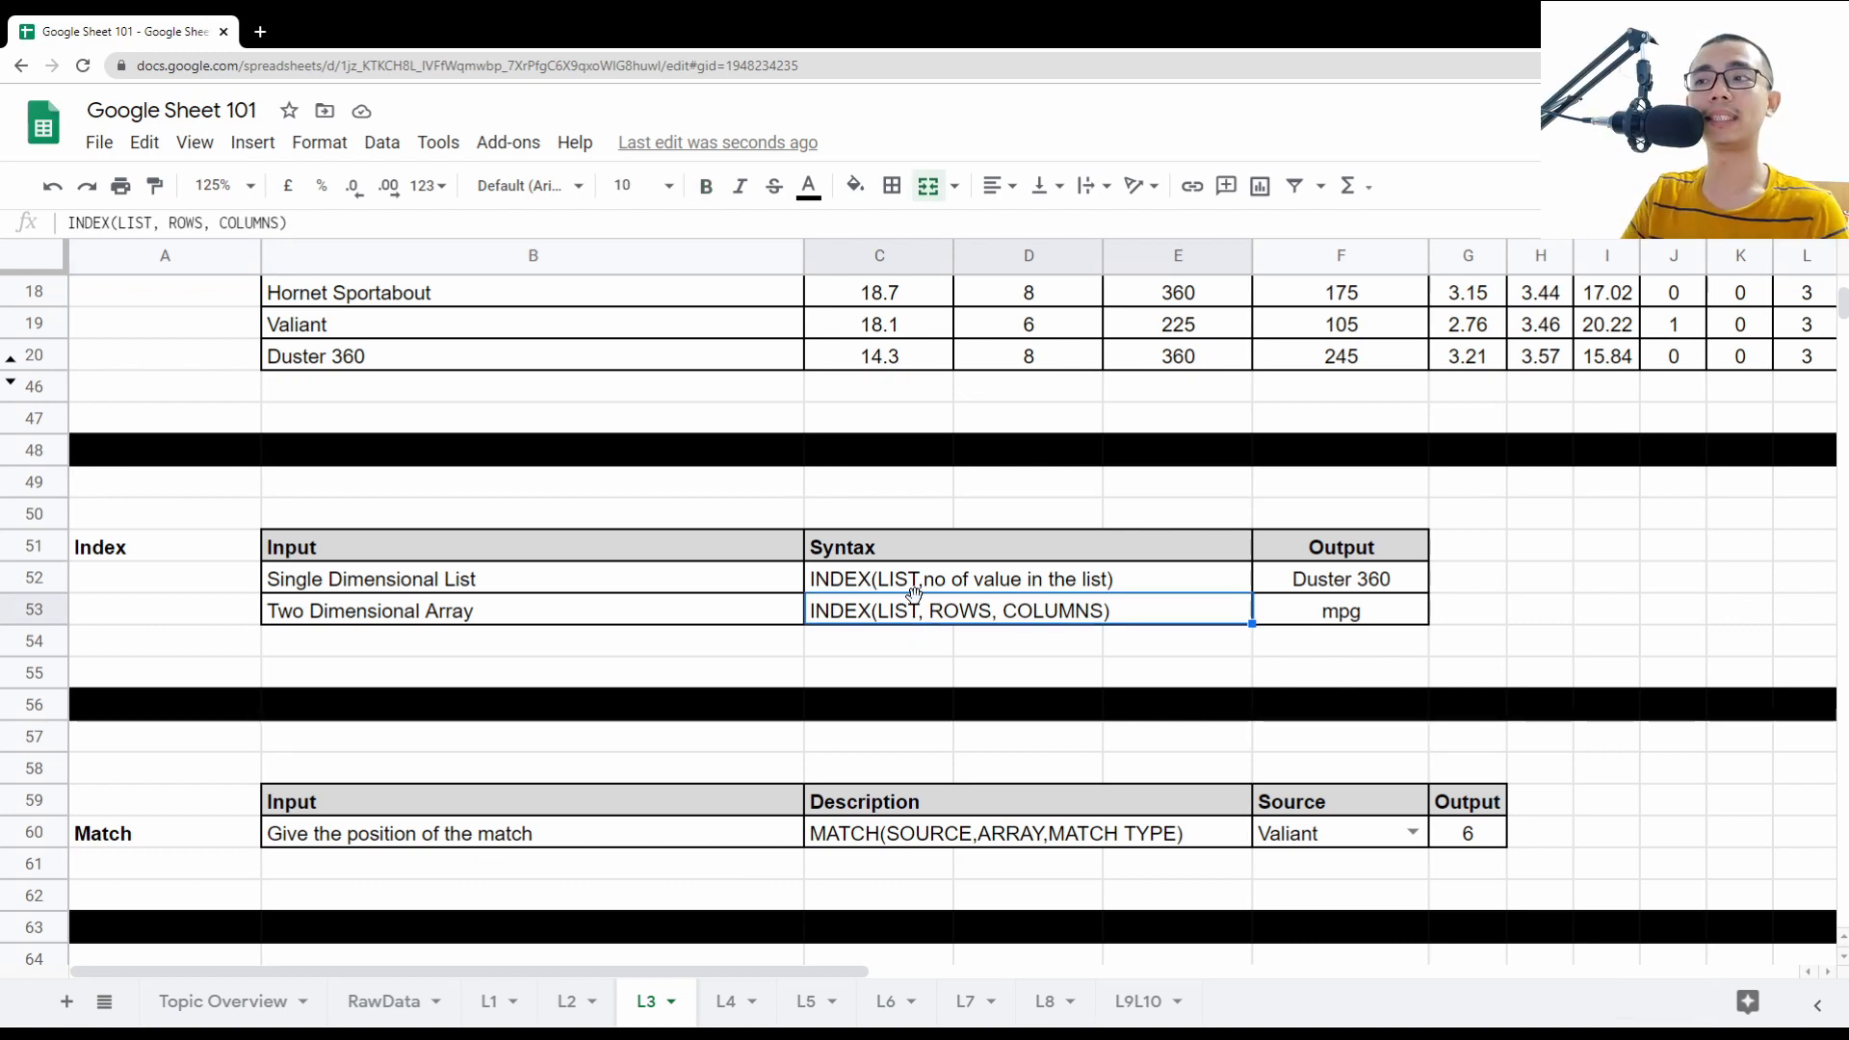
left_click(1341, 610)
left_click(1351, 582)
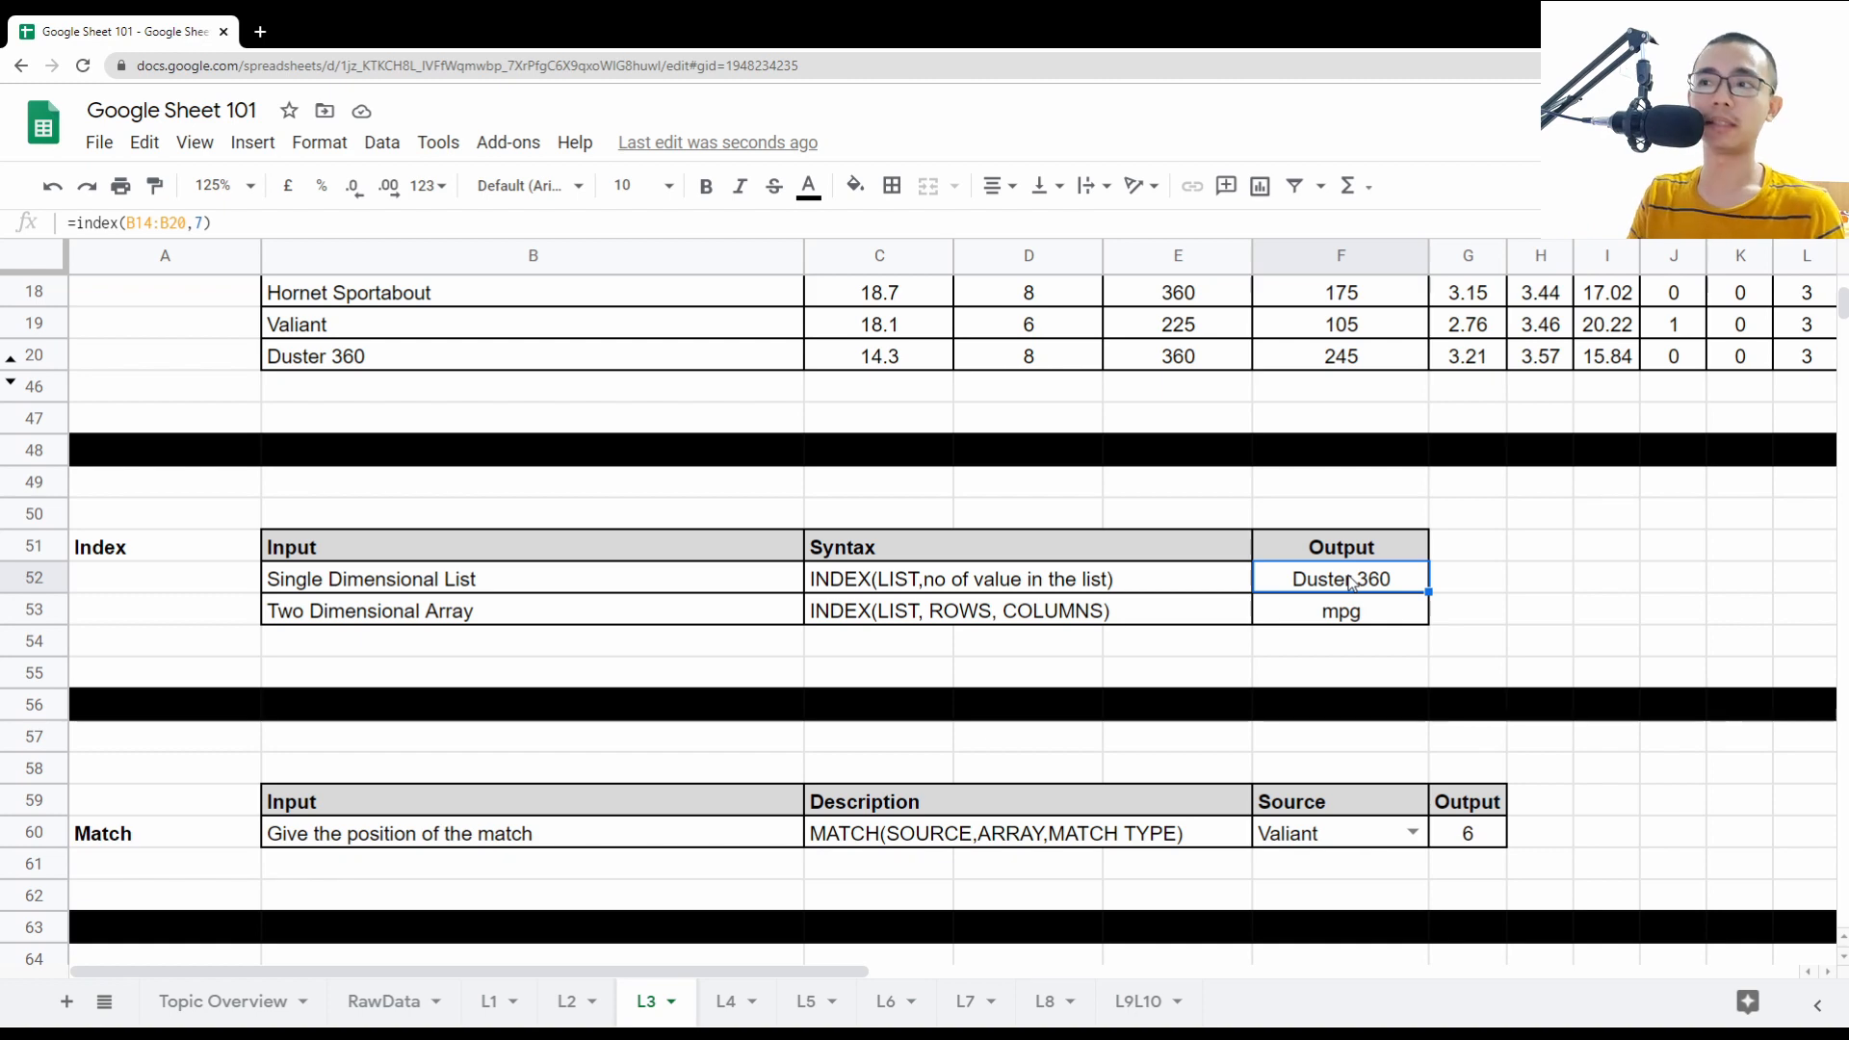
scroll(327, 520, "up", 2)
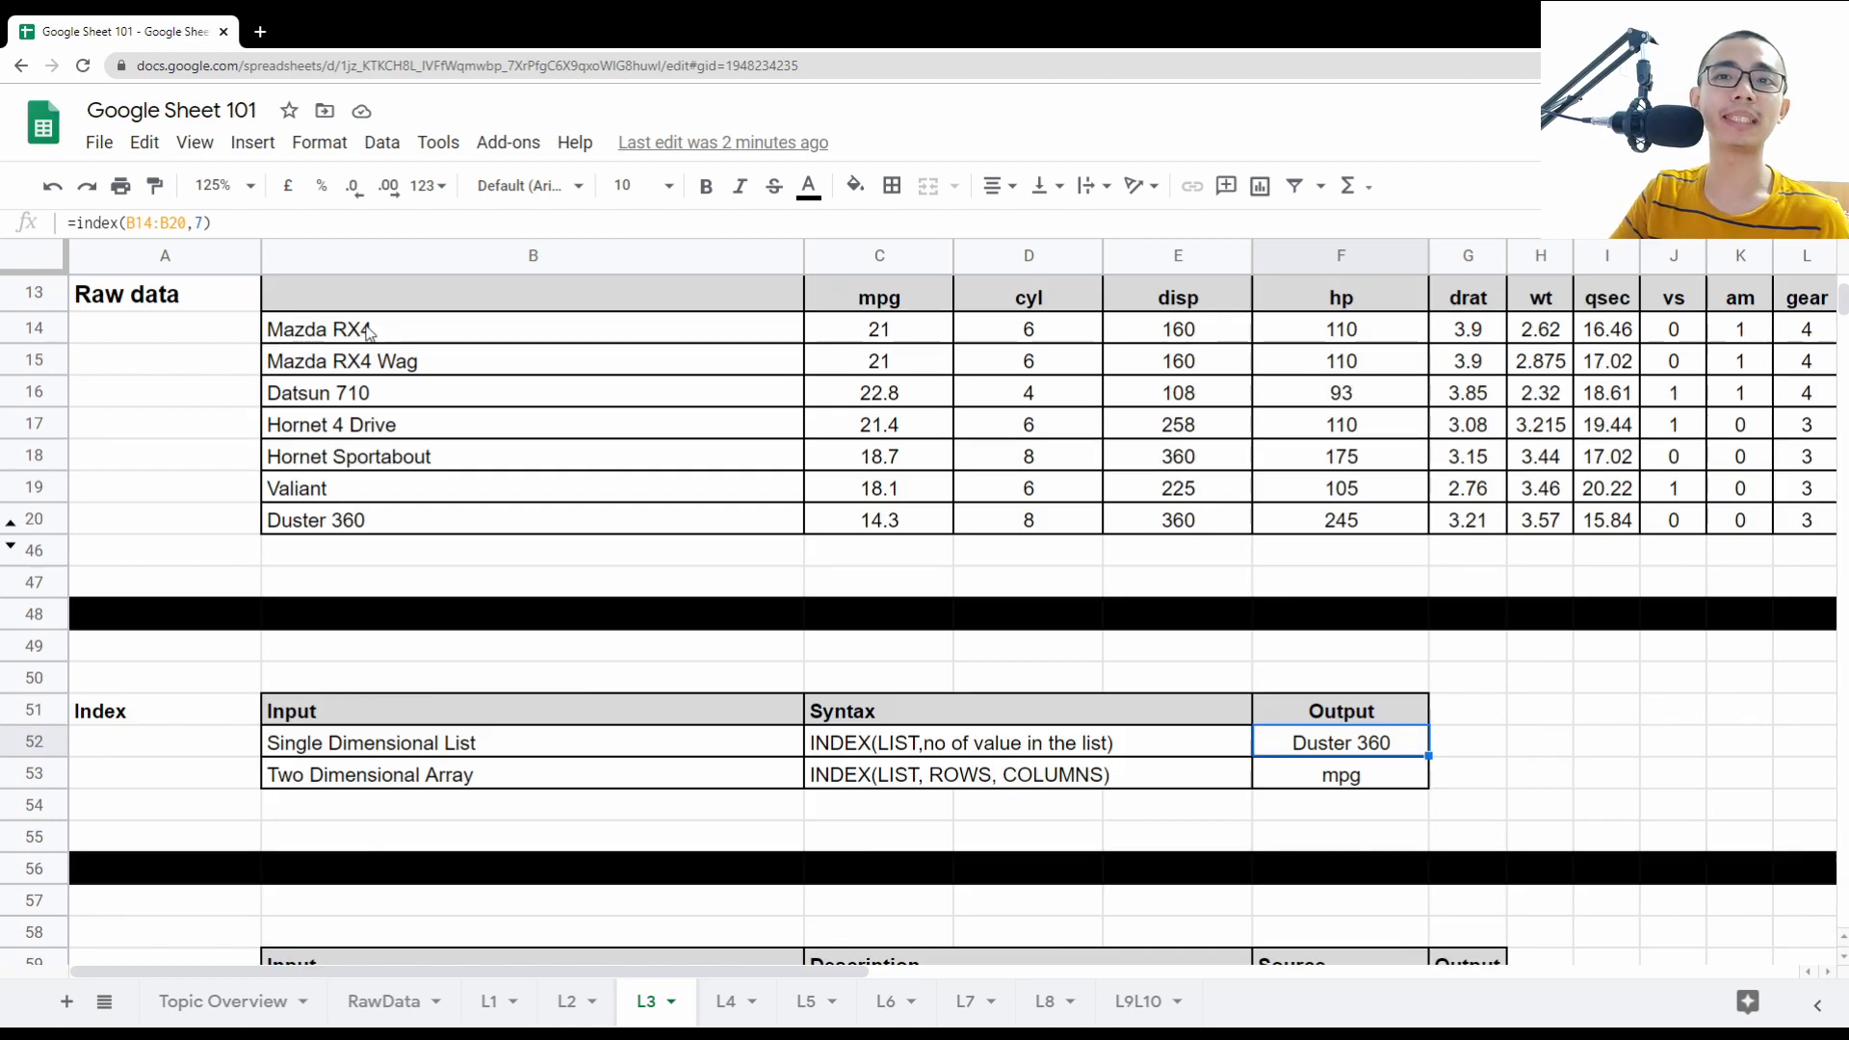
left_click_drag(372, 330, 367, 525)
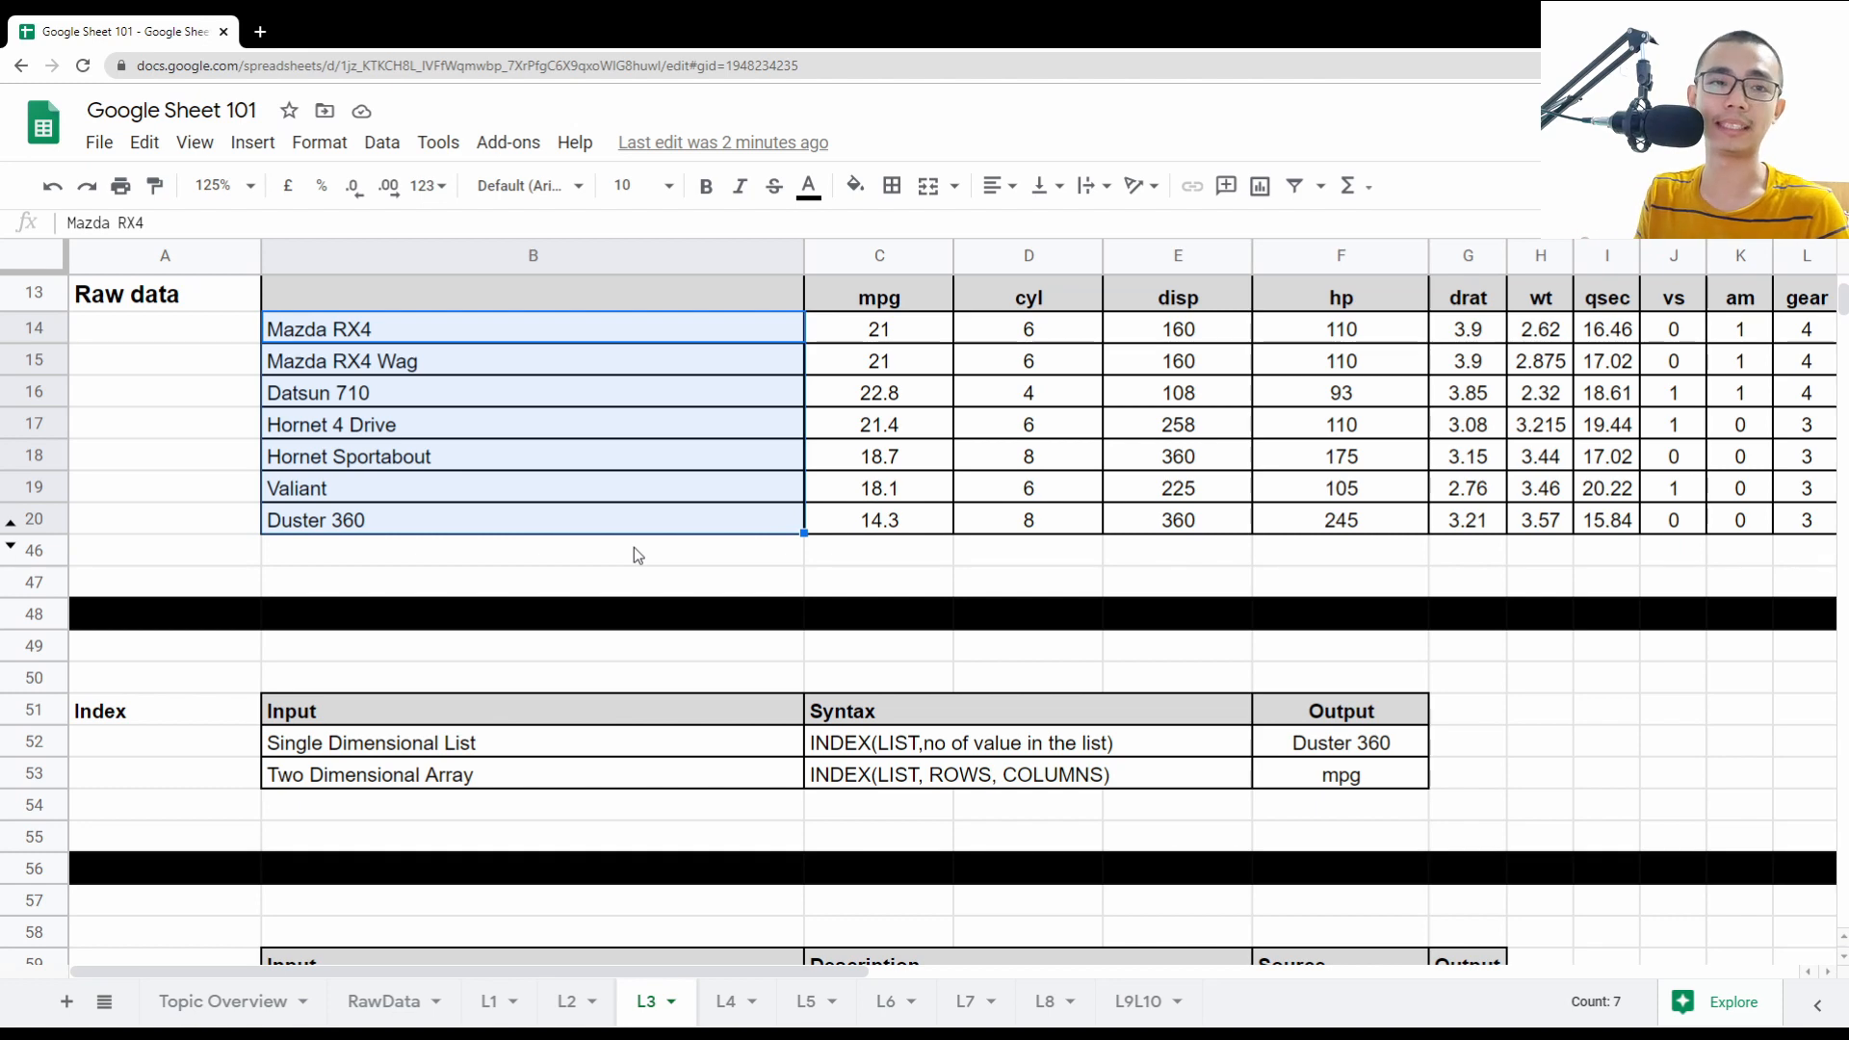
left_click(732, 781)
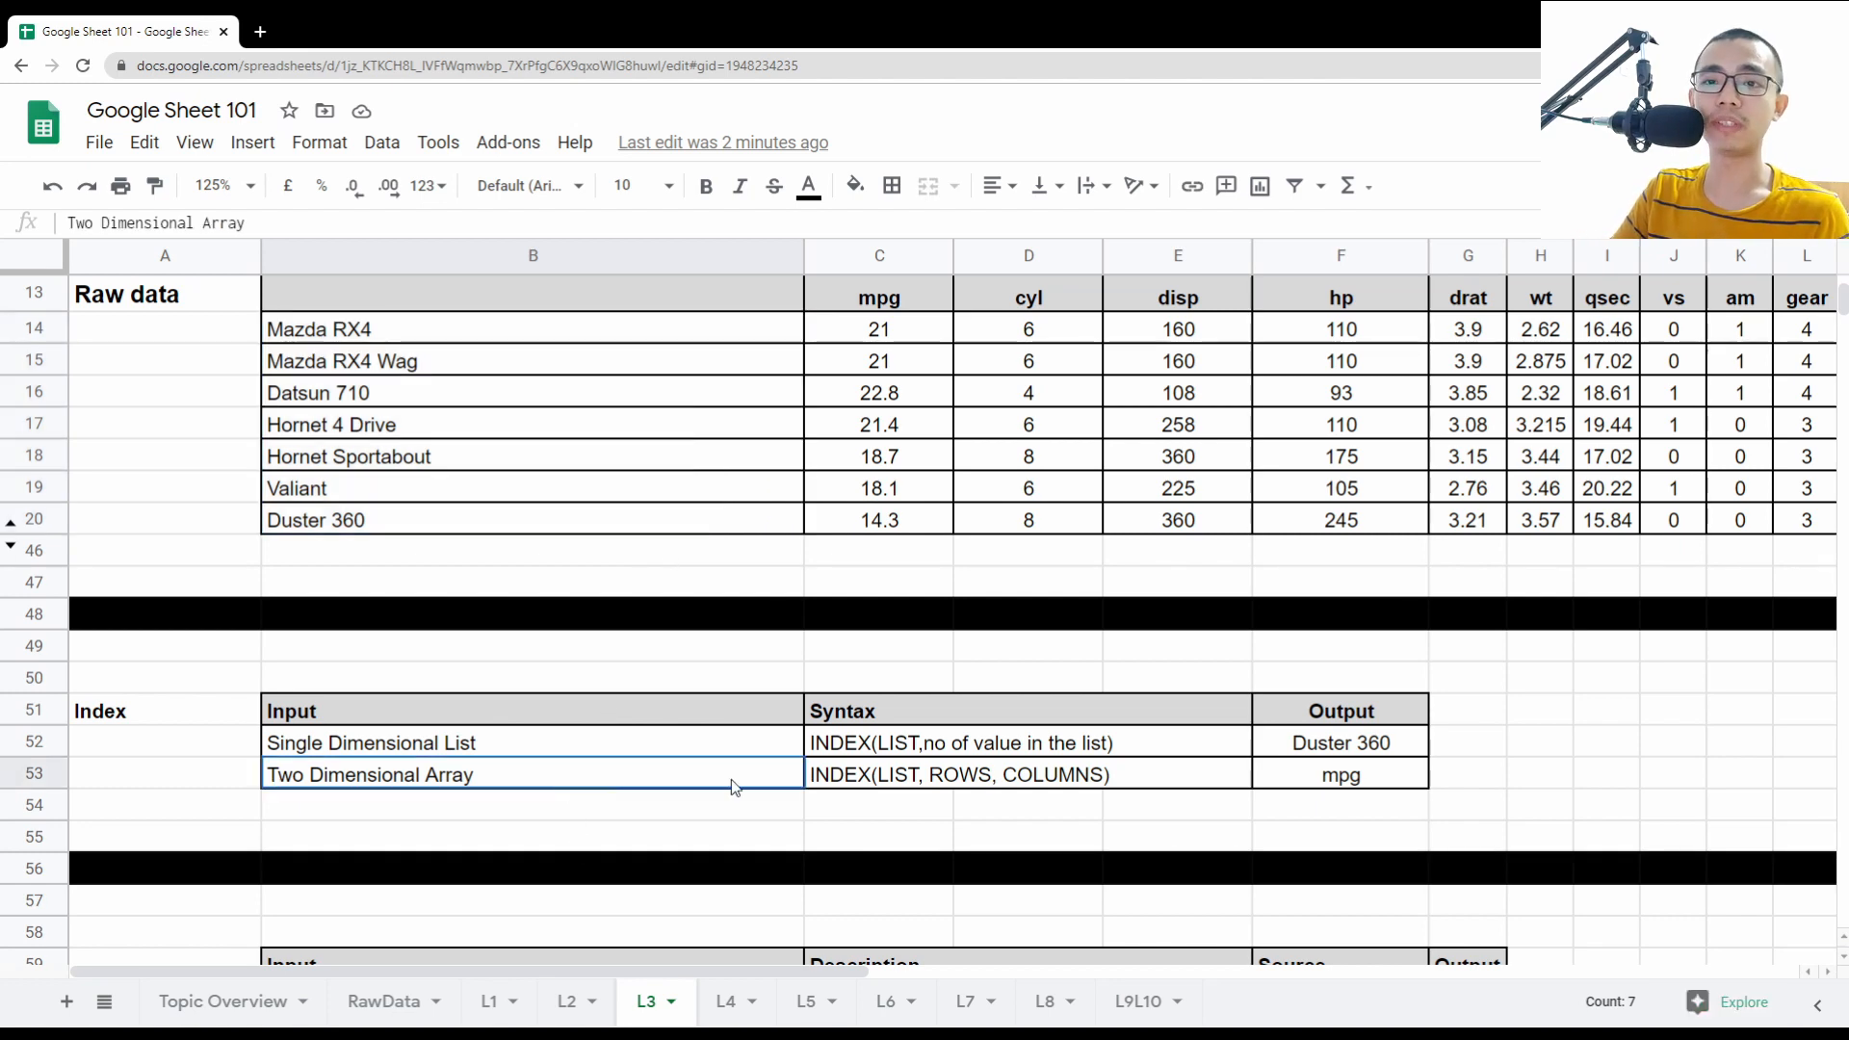
- Compare the Two Dimensional Array syntax and F53's INDEX formula with the raw data range B13:C20, leaving the formula unedited
left_click_drag(735, 784, 1107, 781)
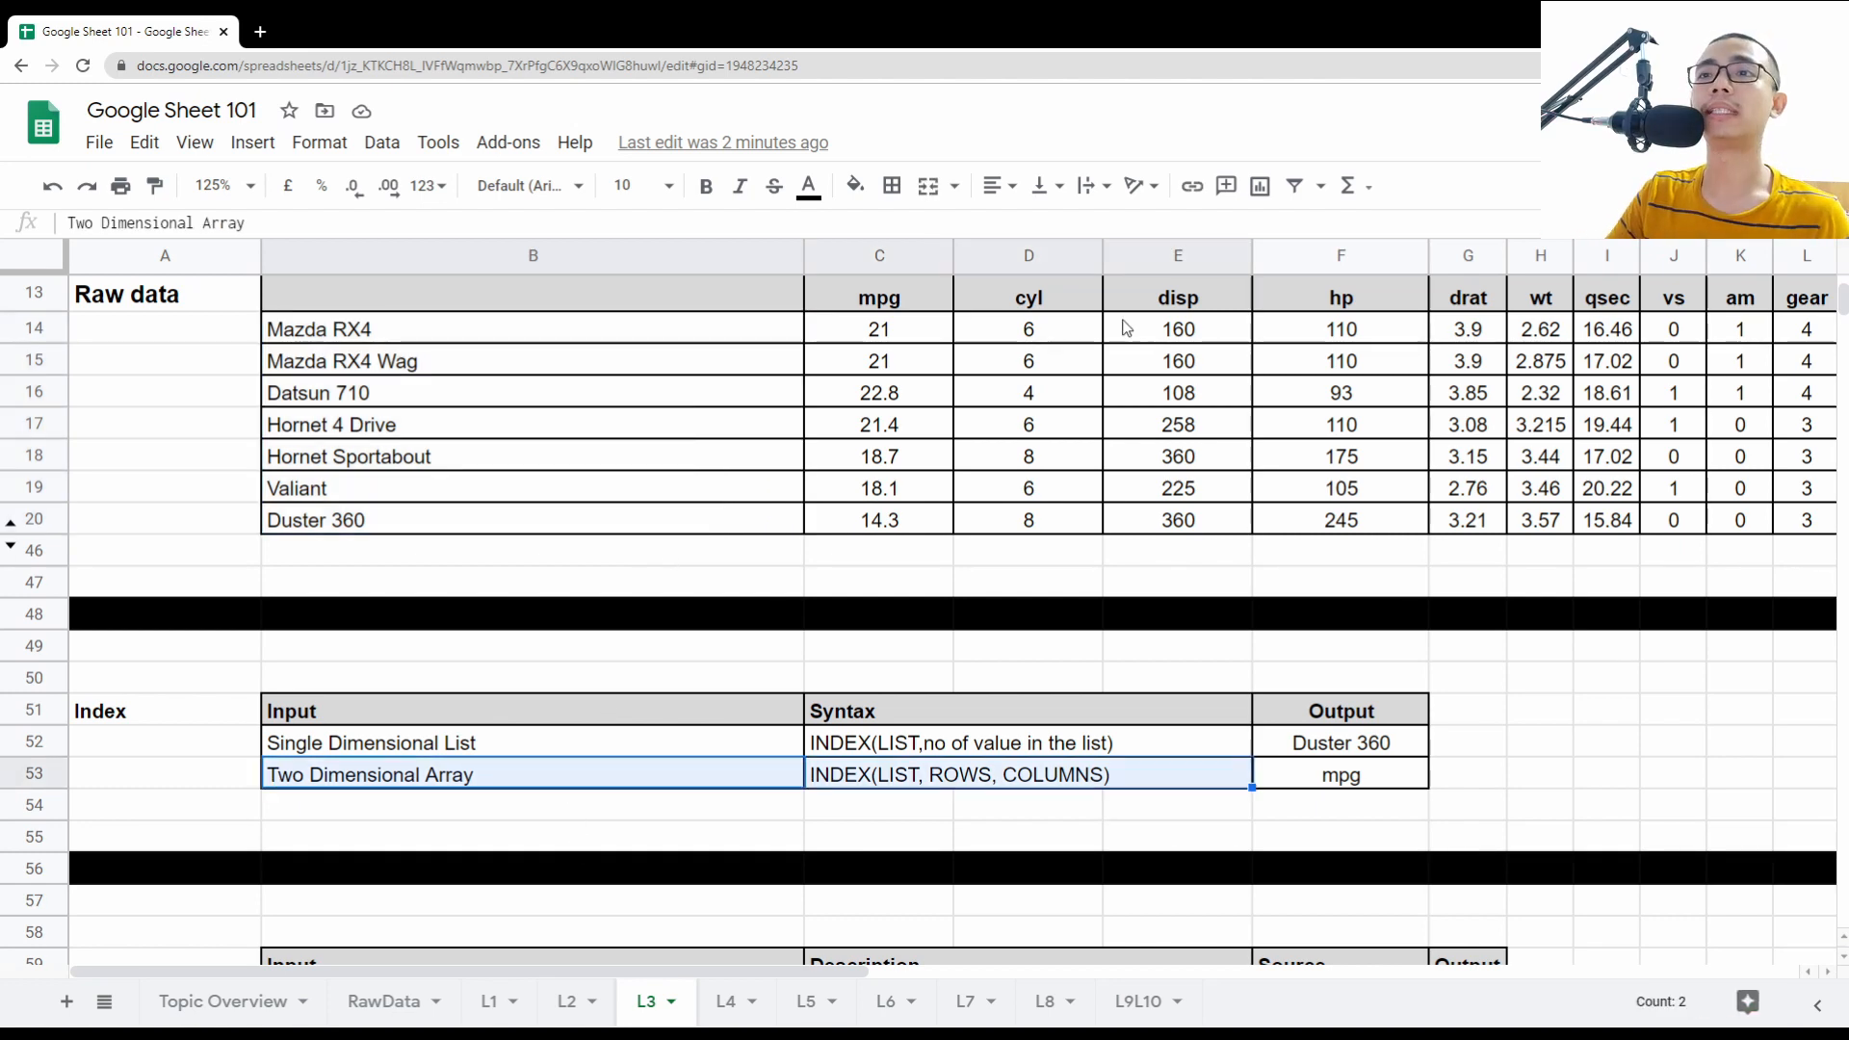
left_click_drag(635, 337, 674, 520)
left_click(1352, 794)
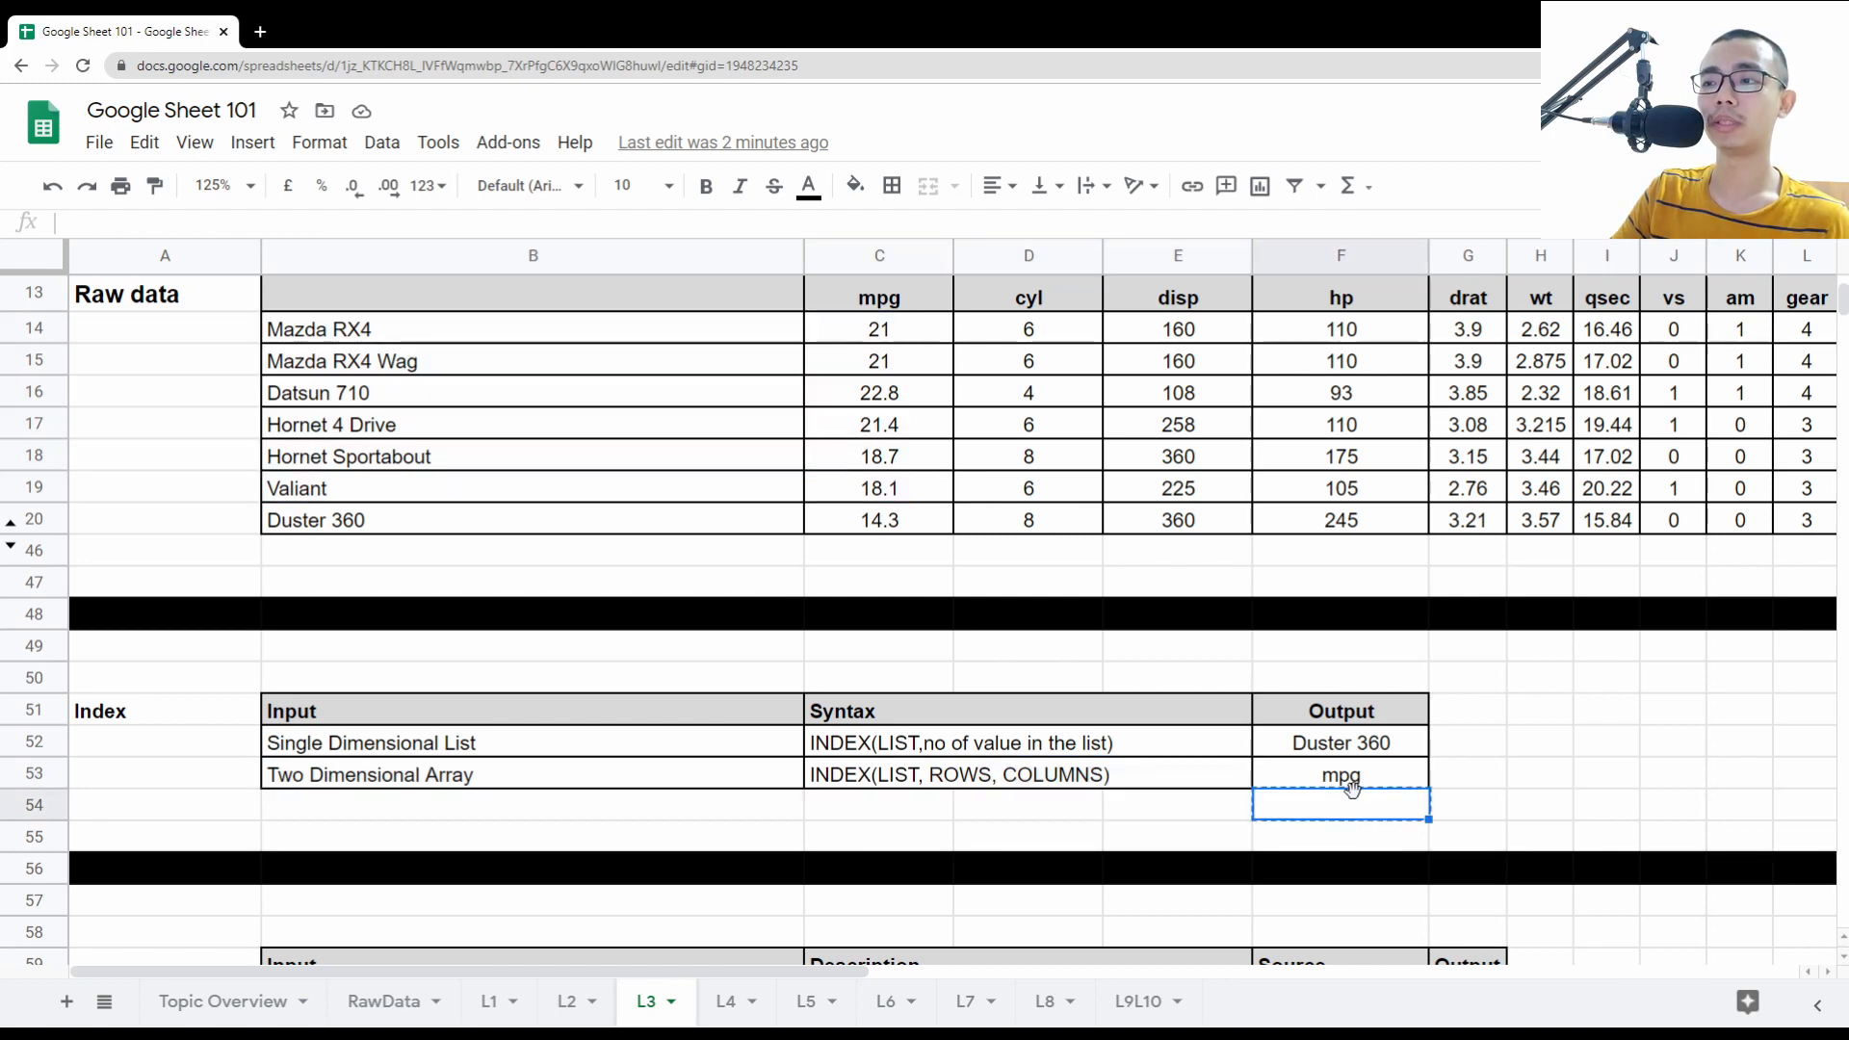
left_click(1352, 782)
double_click(1352, 782)
scroll(460, 476, "up", 2)
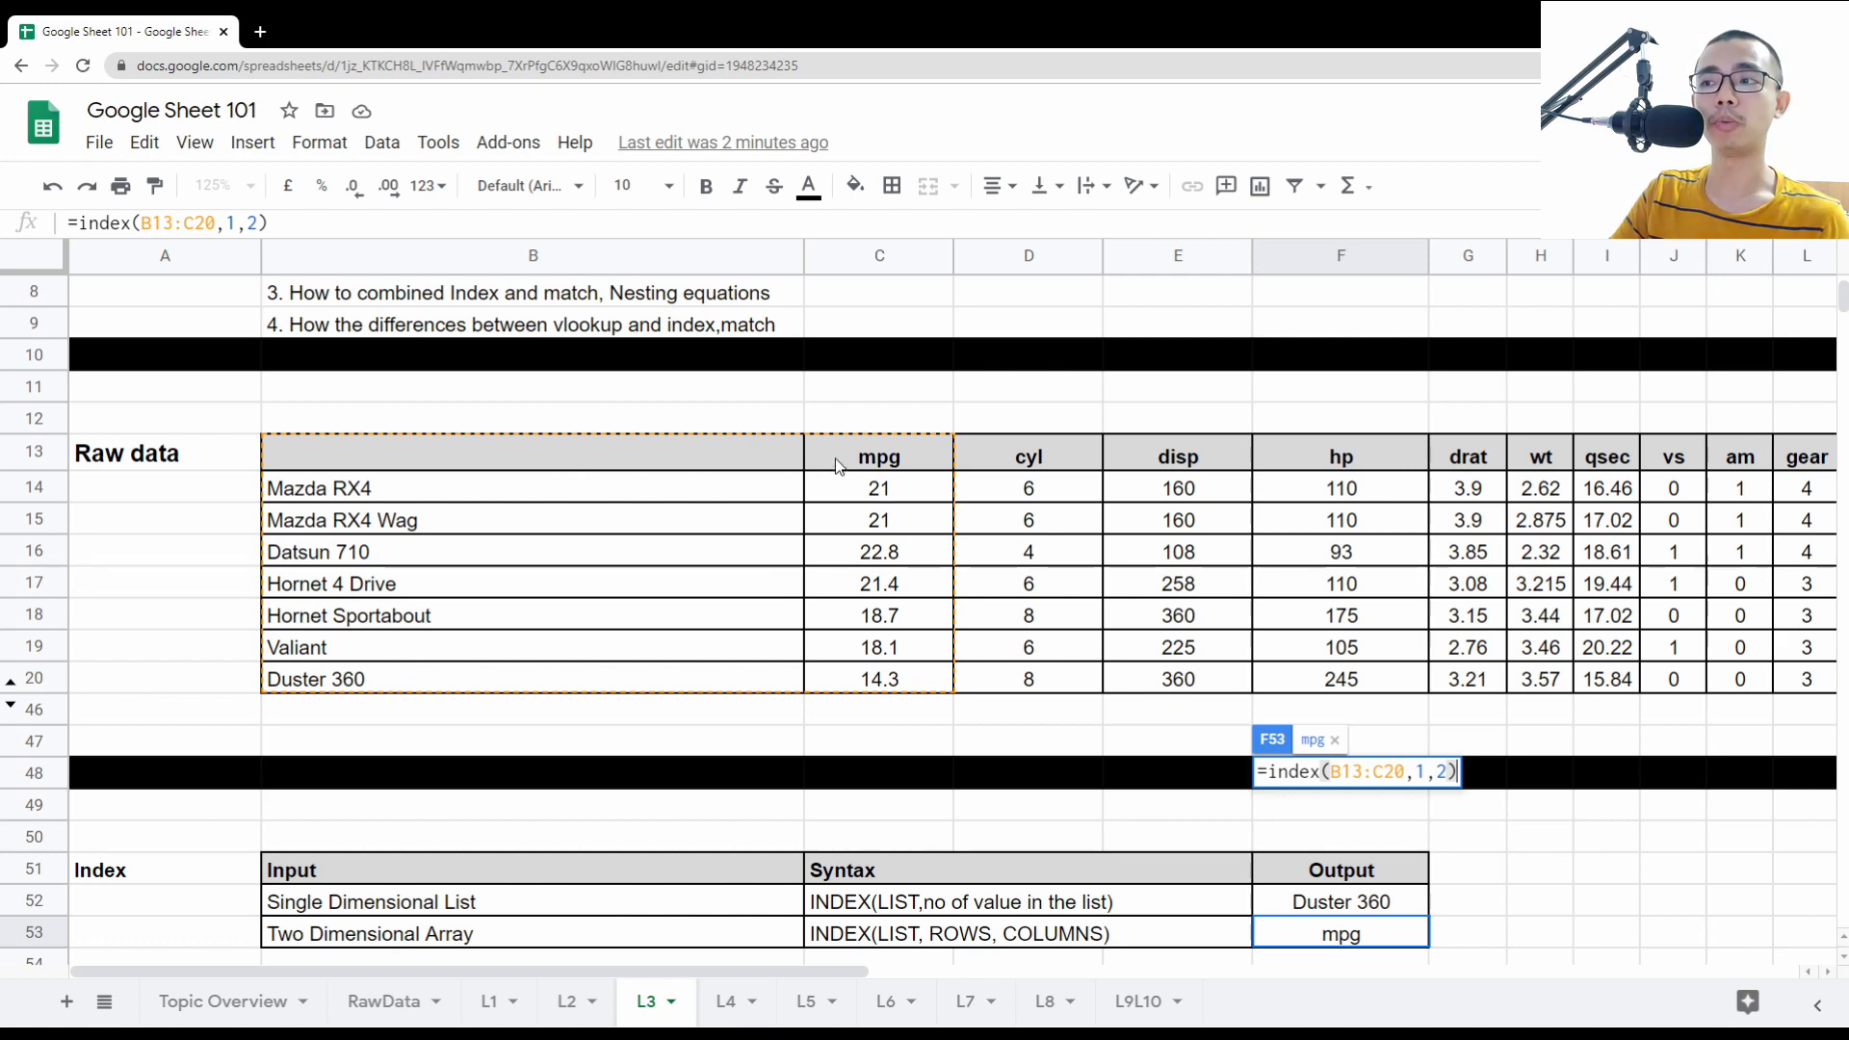
key("Return")
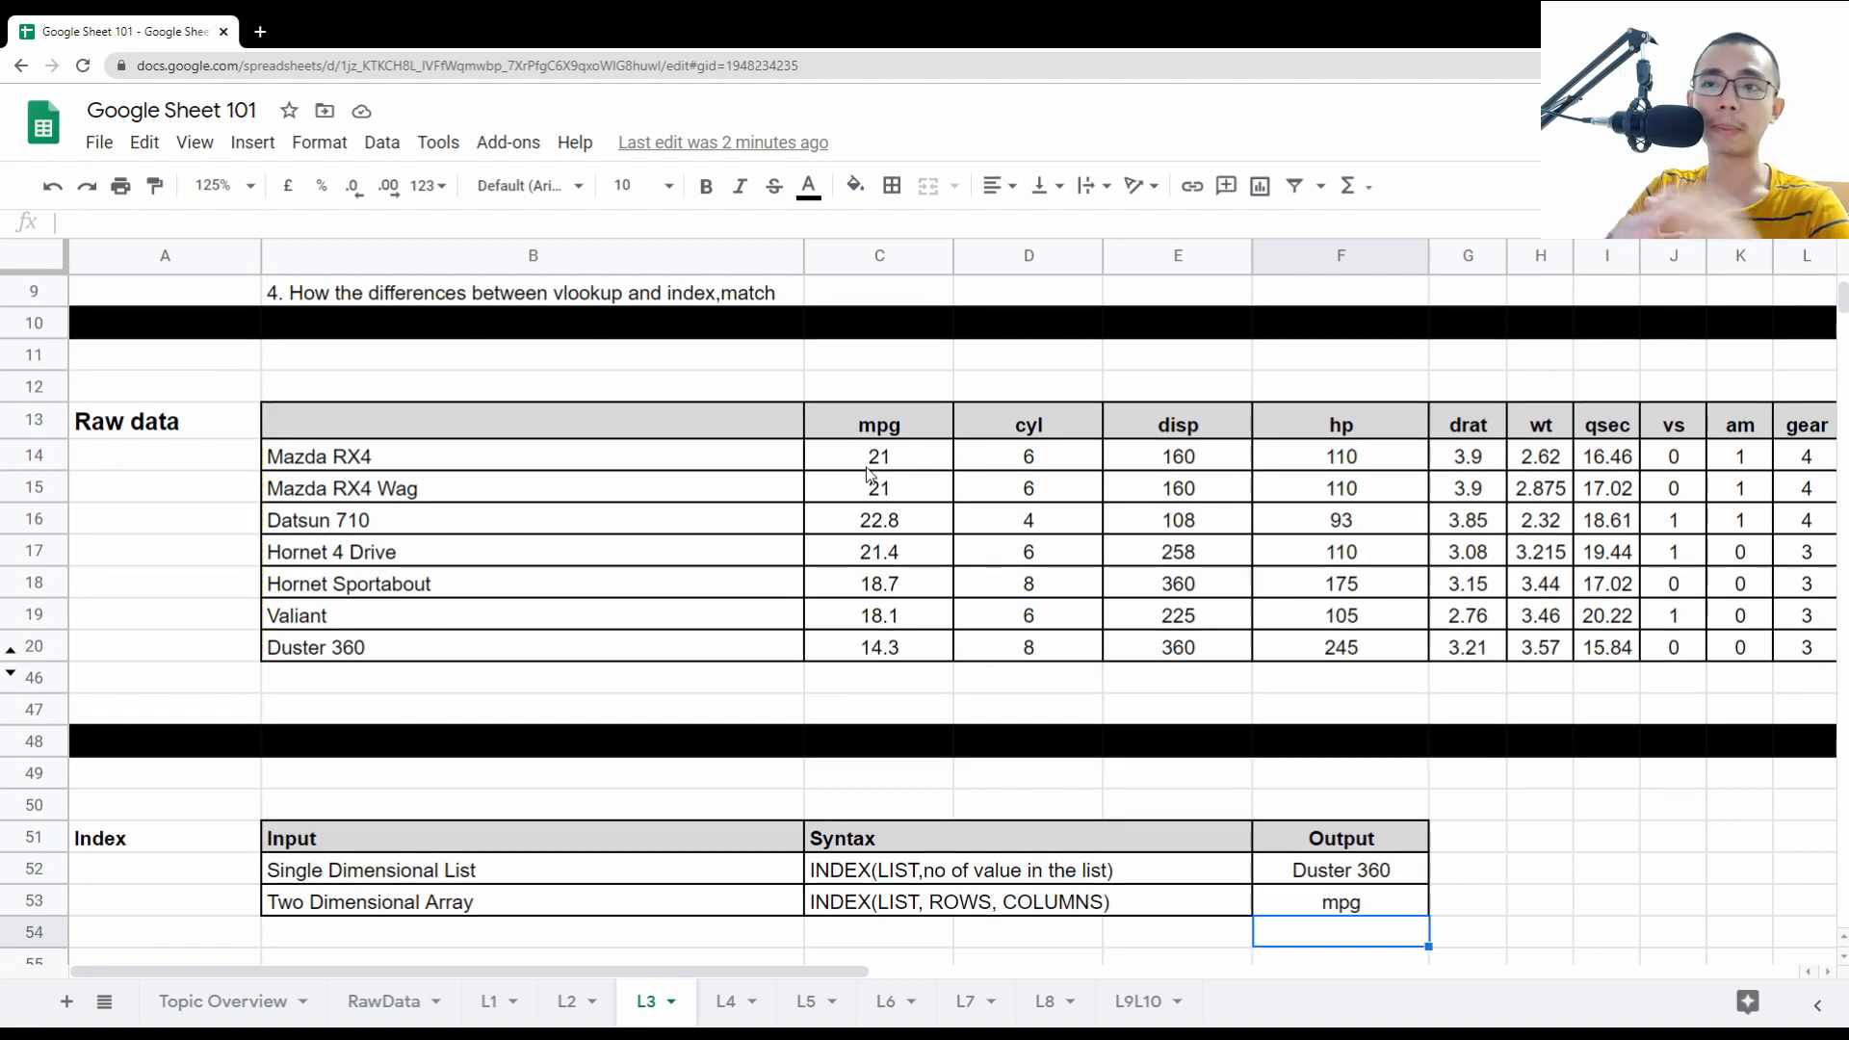
- Review the Match section in rows 59 and 60, checking the source in F60 and the MATCH formula in G60
scroll(898, 551, "down", 3)
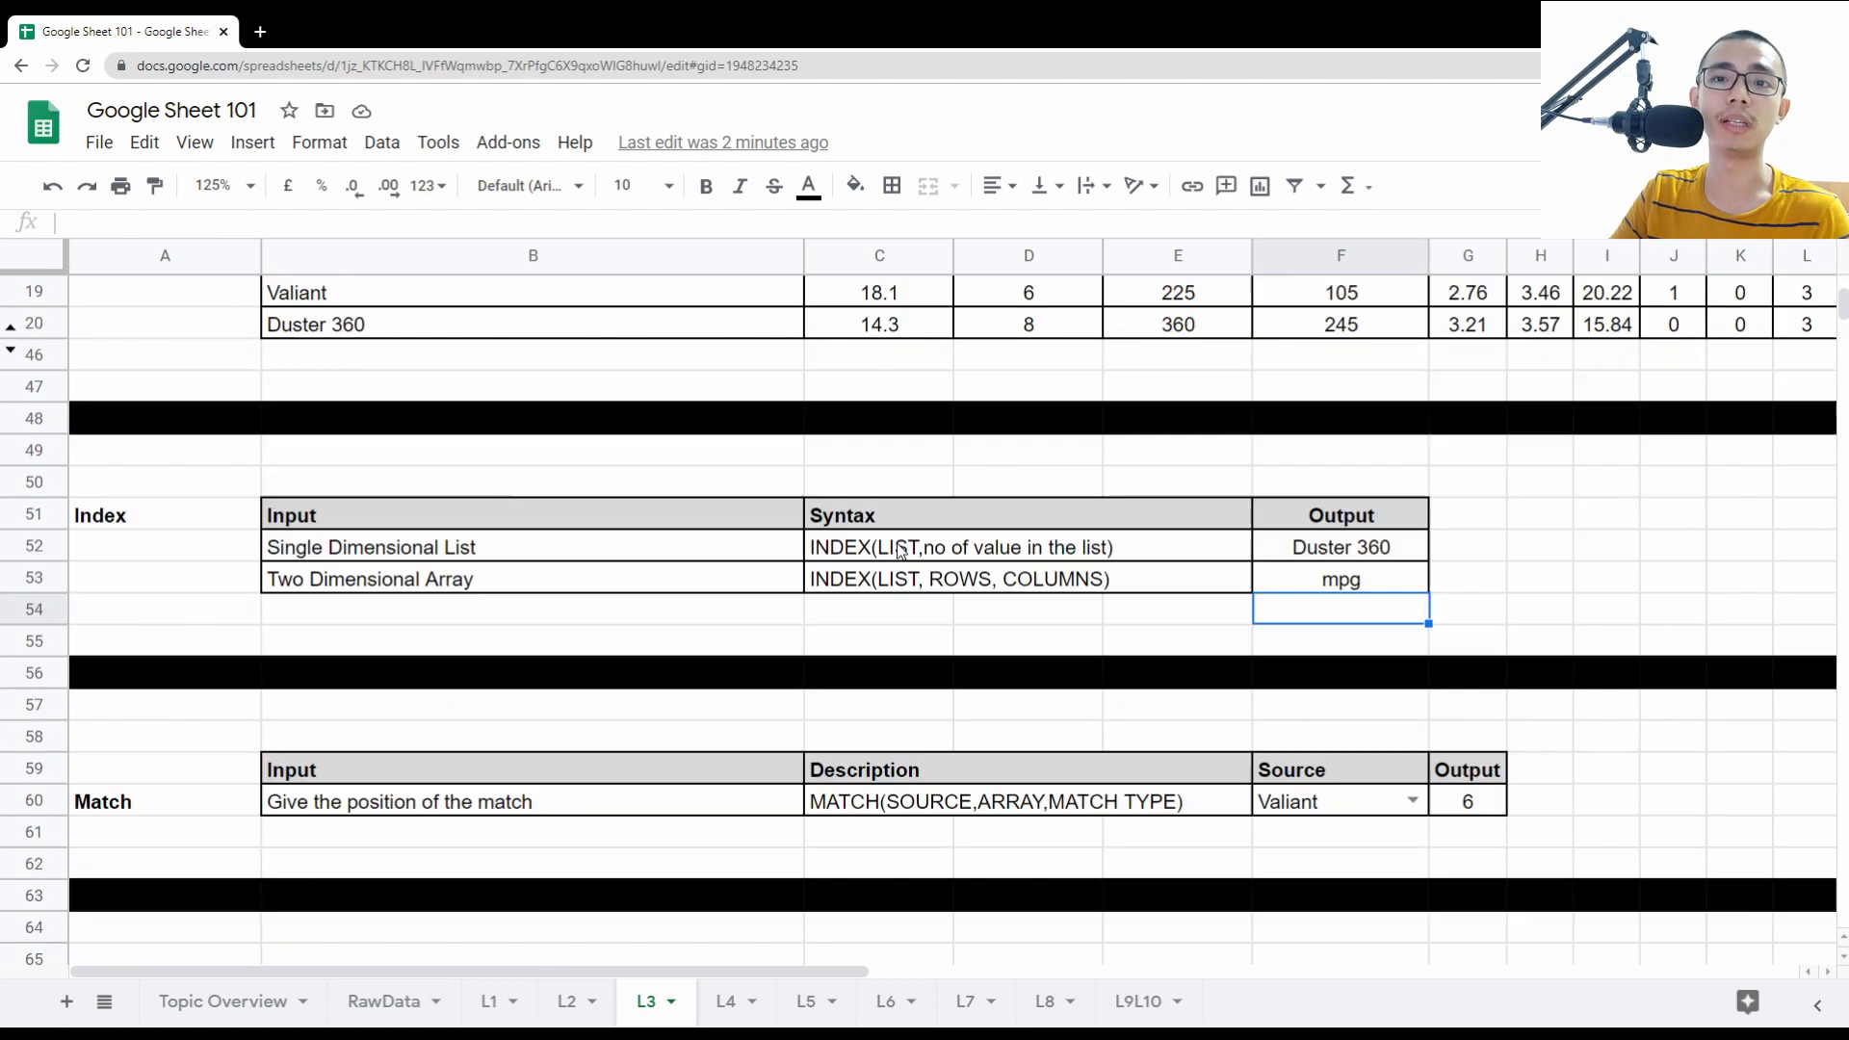
left_click_drag(188, 775, 1523, 805)
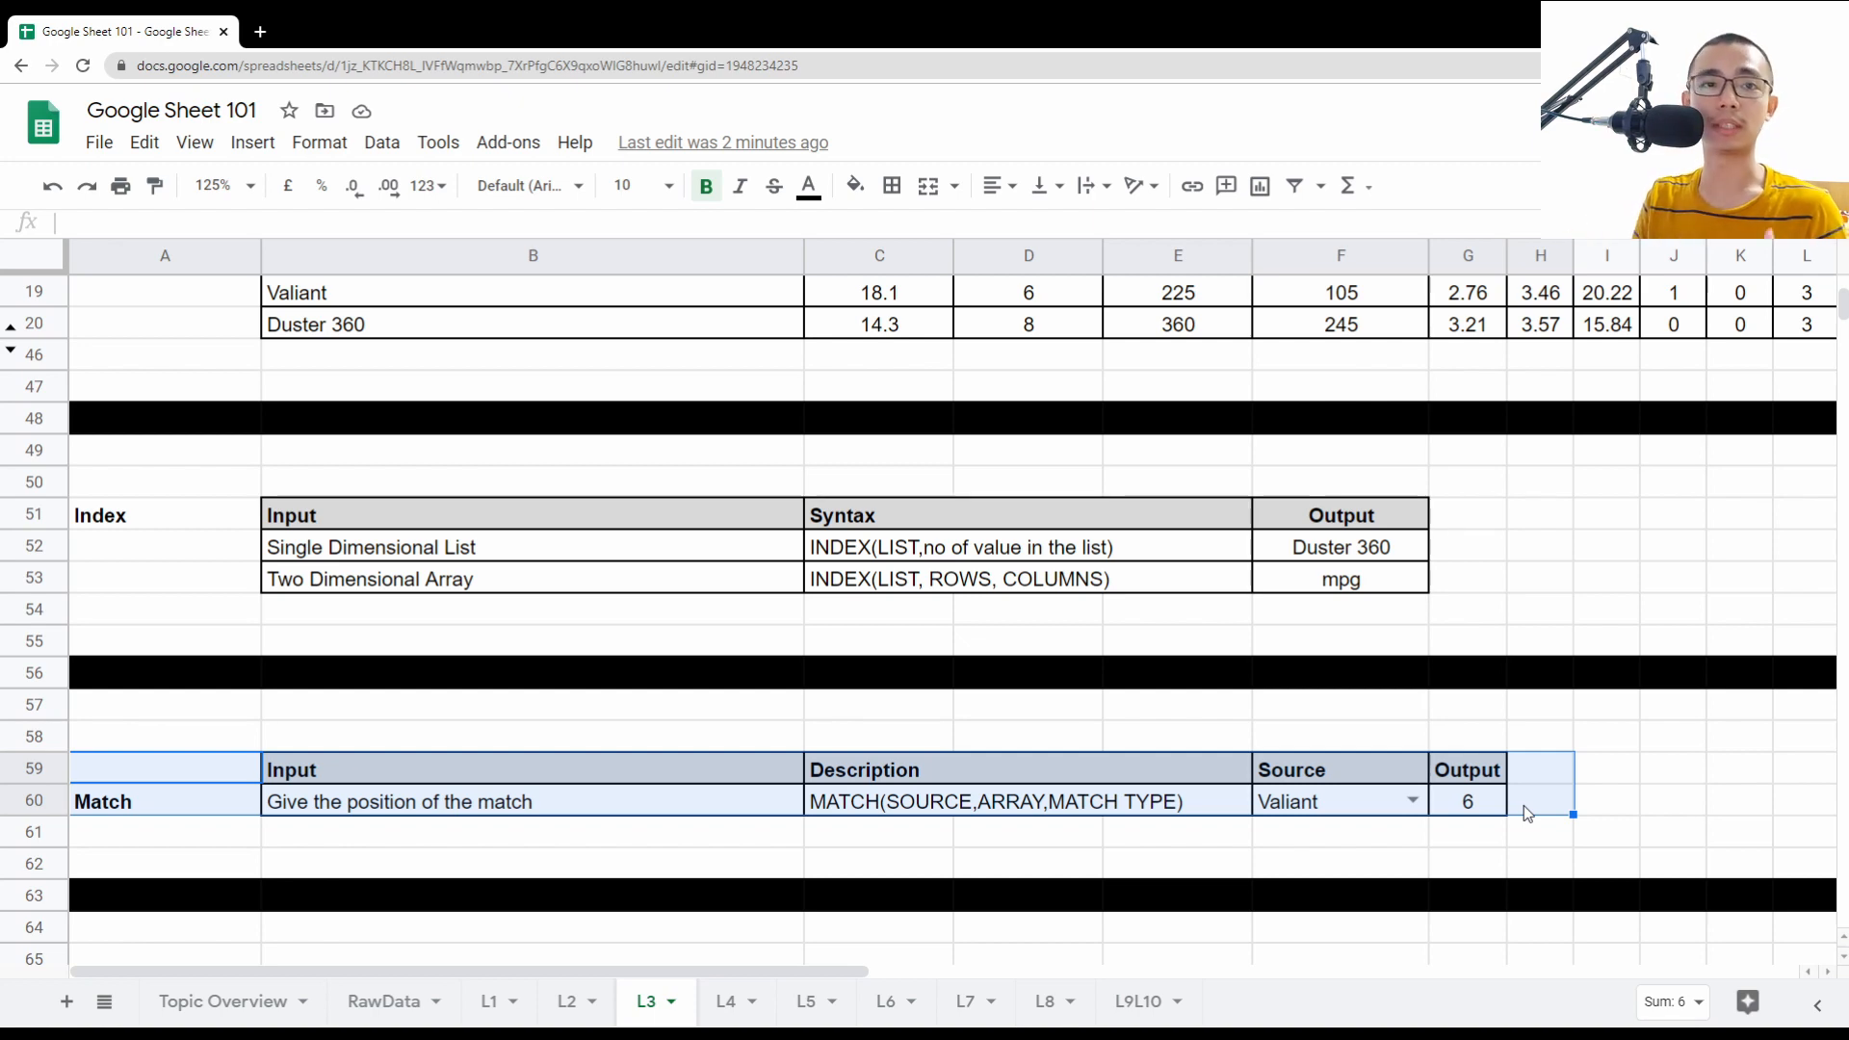
left_click(1306, 811)
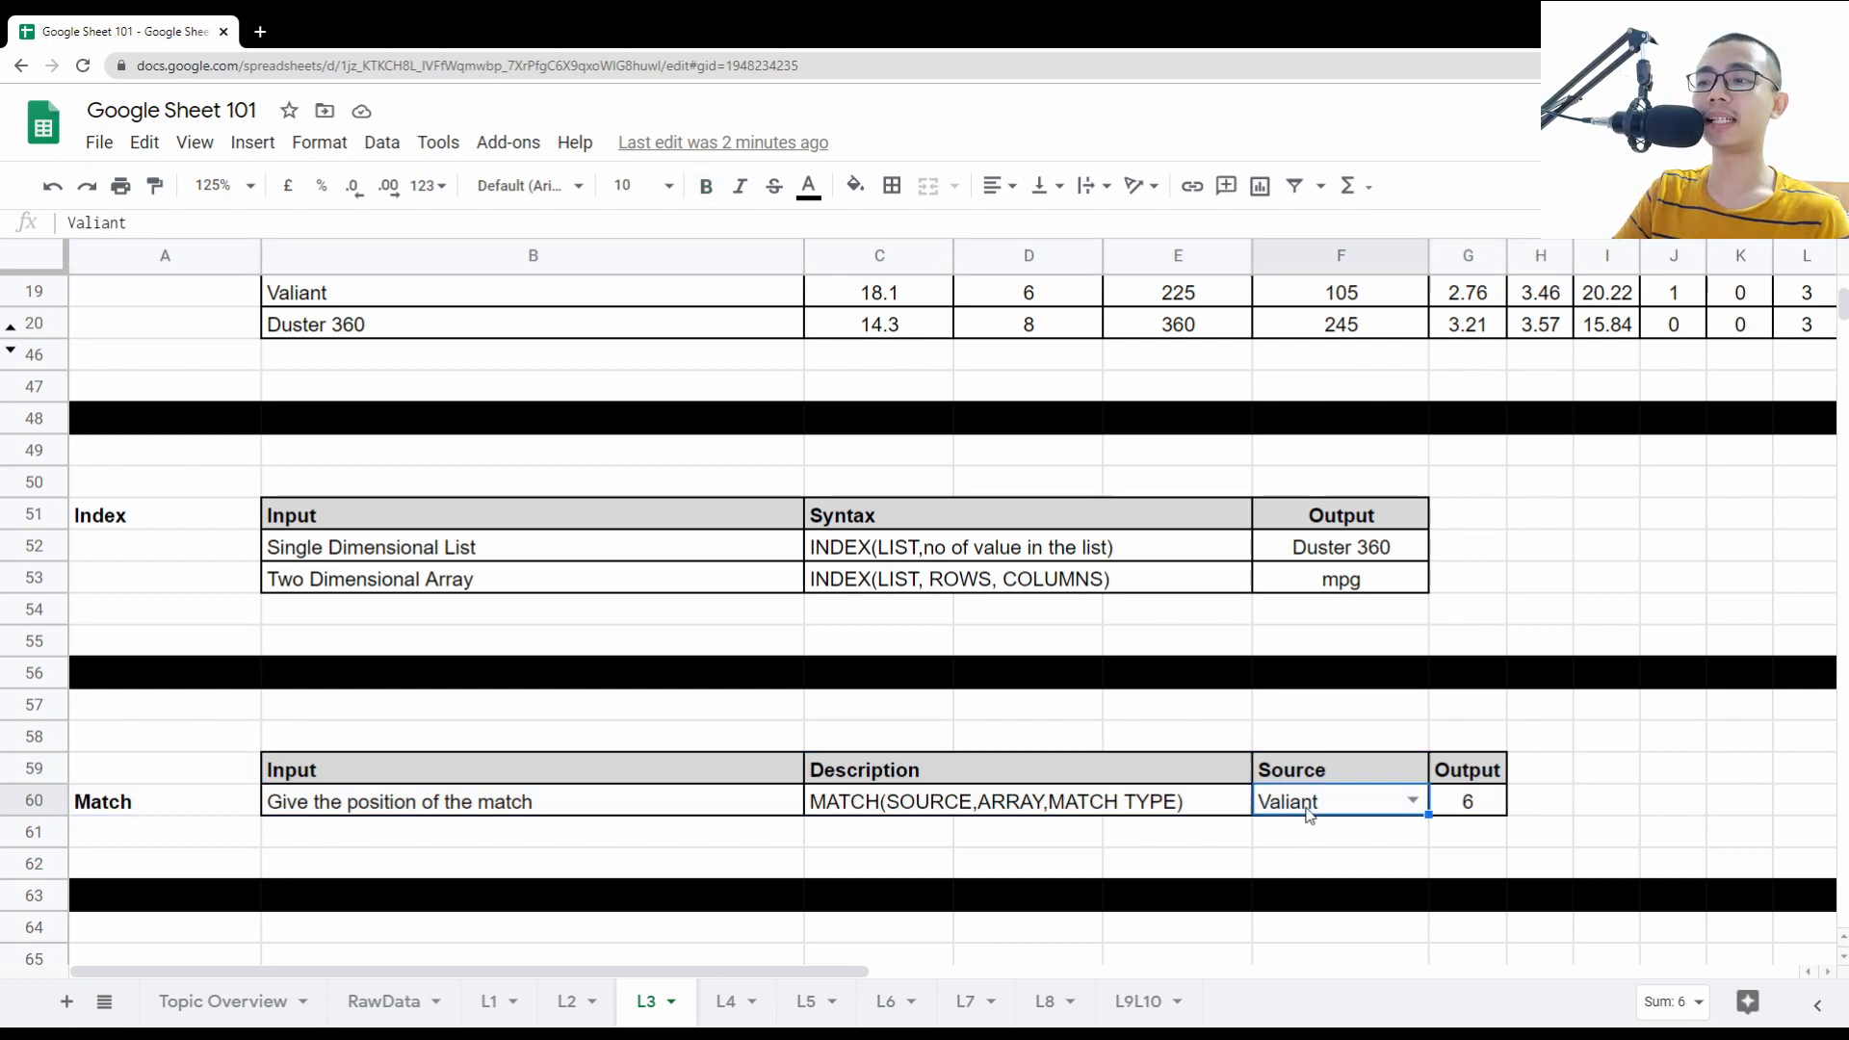
left_click(1496, 806)
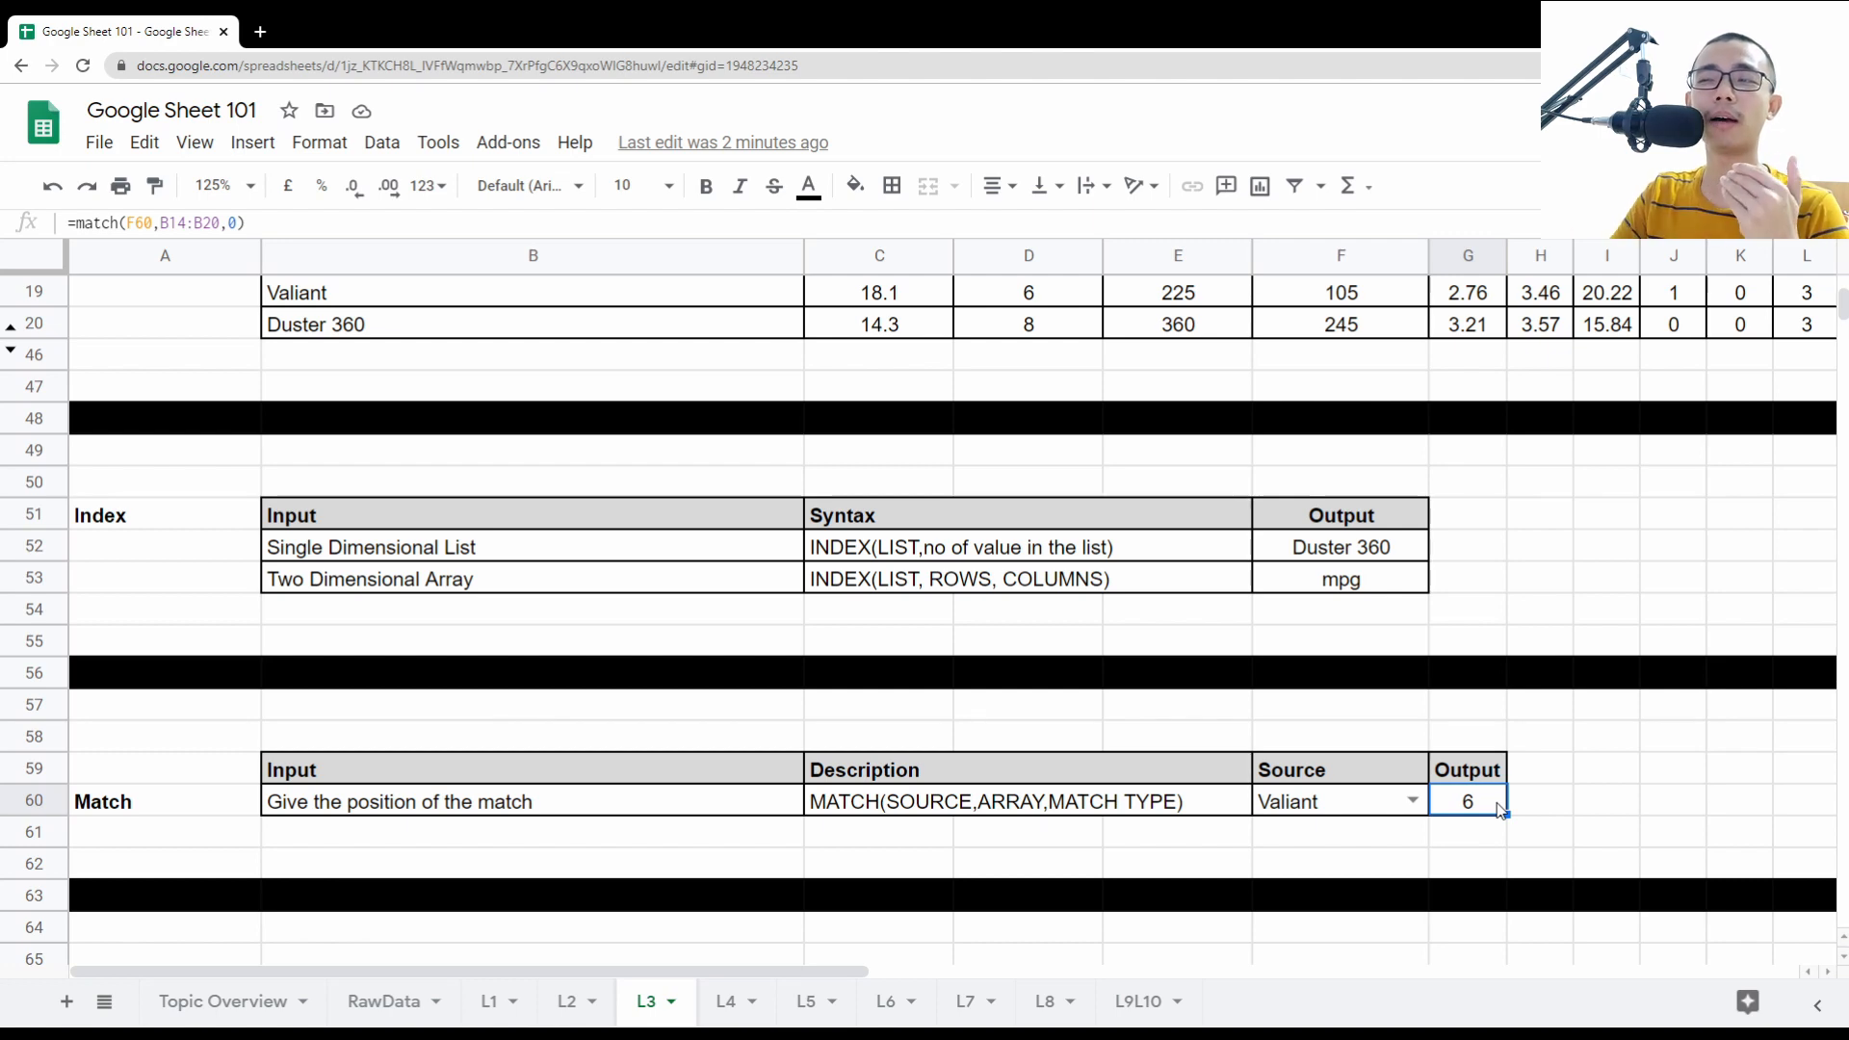
left_click(1276, 817)
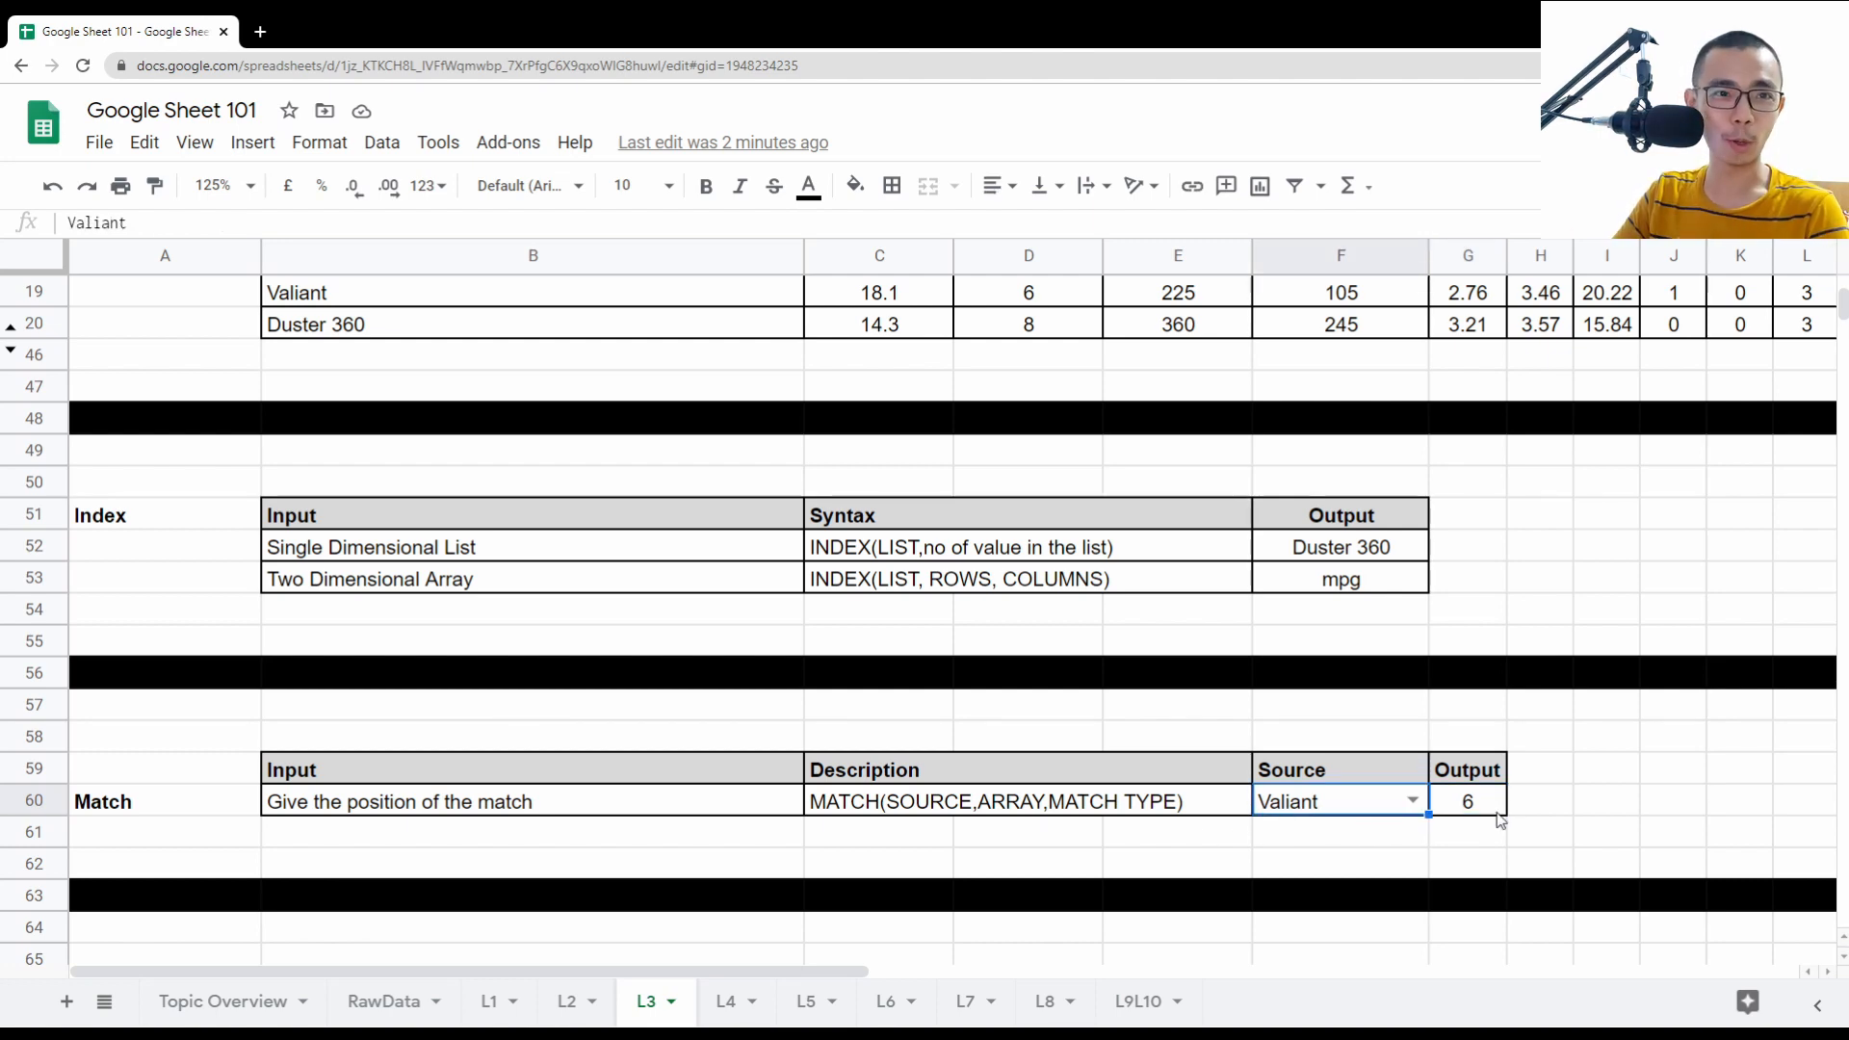
- Trace the car names in B14:B20 from Mazda RX4 down to Valiant and compare the position with the Match output
scroll(695, 728, "up", 3)
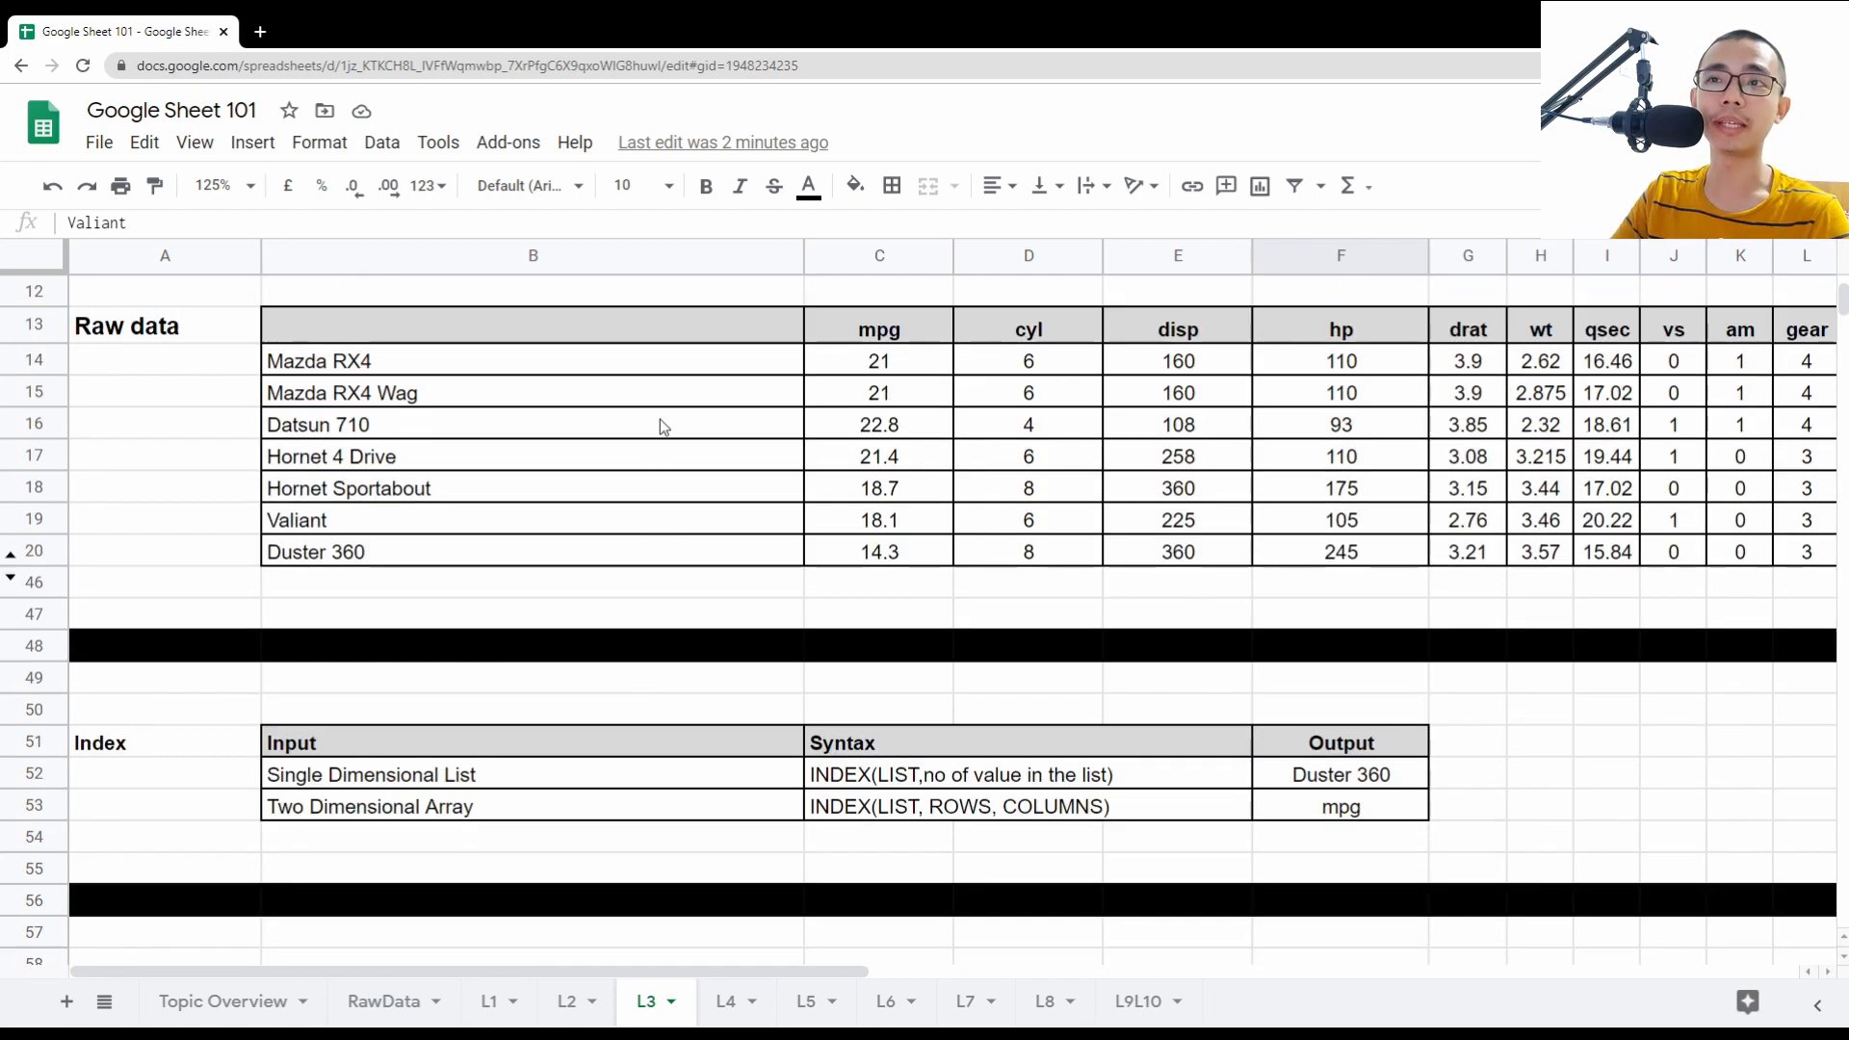
left_click_drag(662, 362, 668, 551)
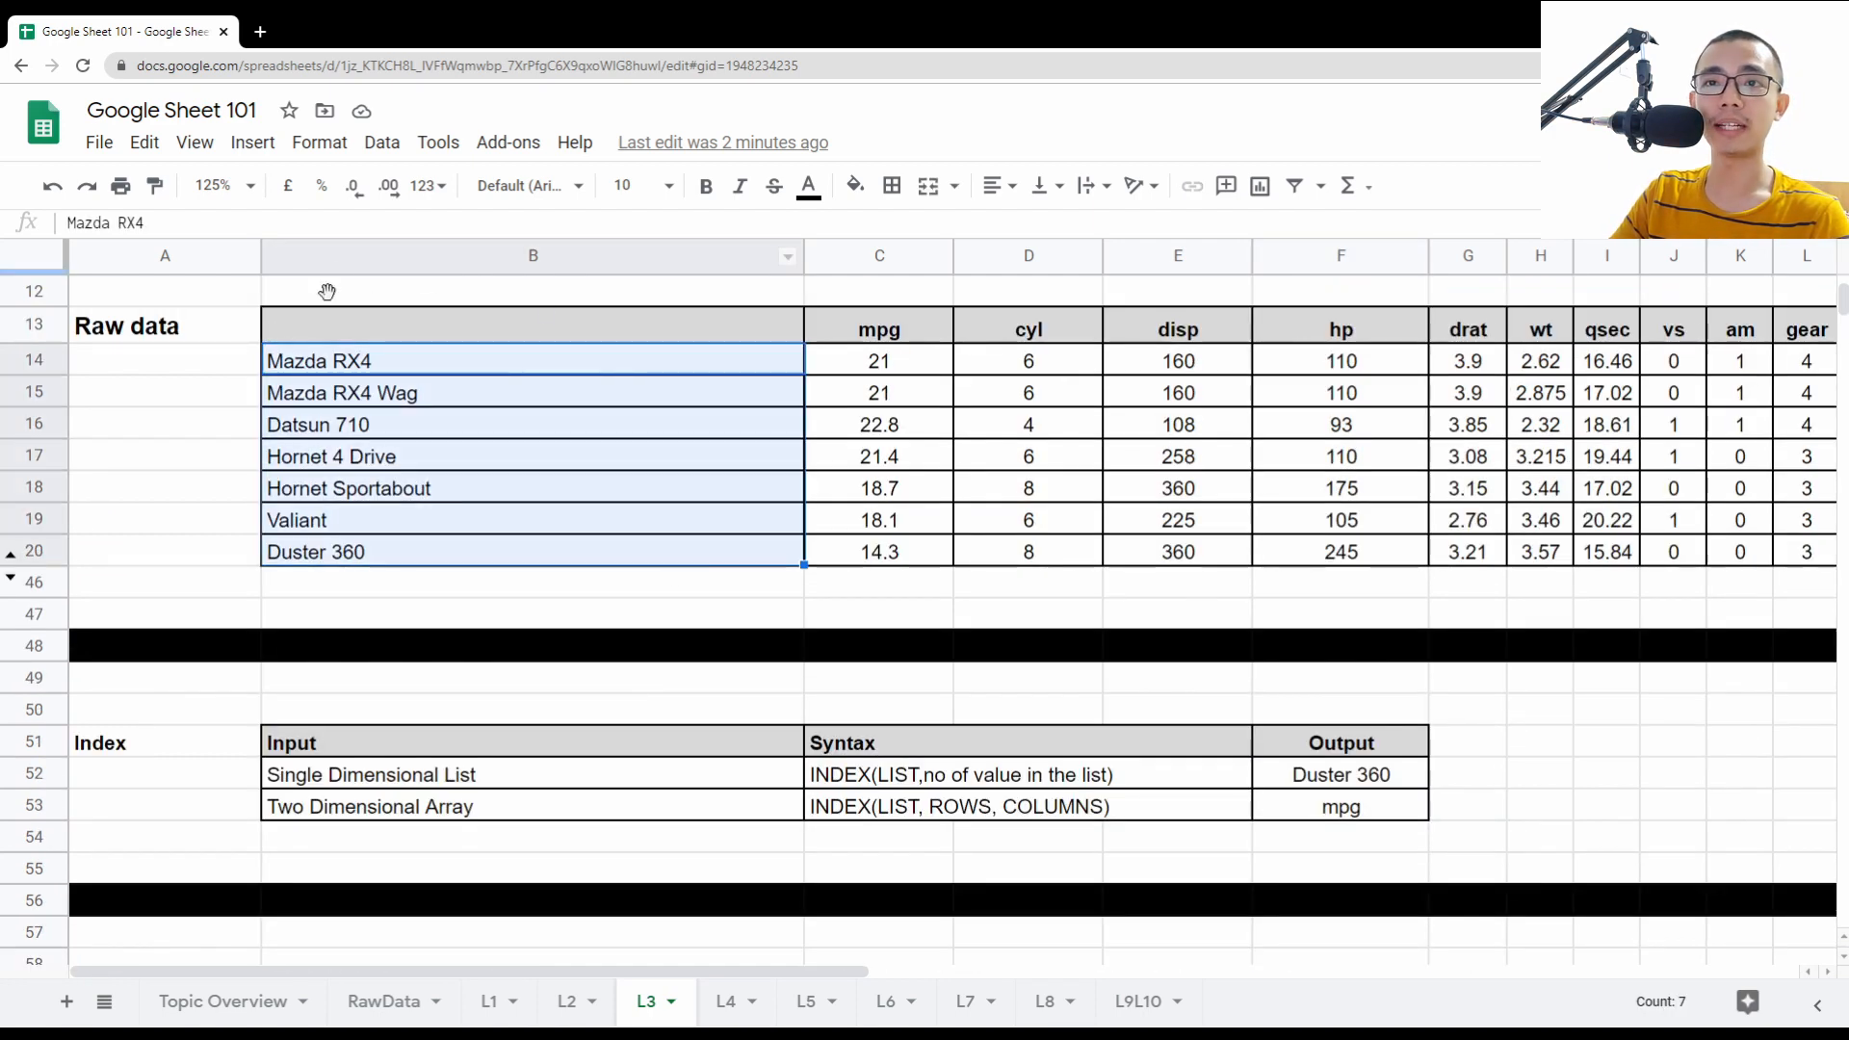
left_click(358, 366)
left_click(367, 400)
left_click(368, 433)
left_click(371, 486)
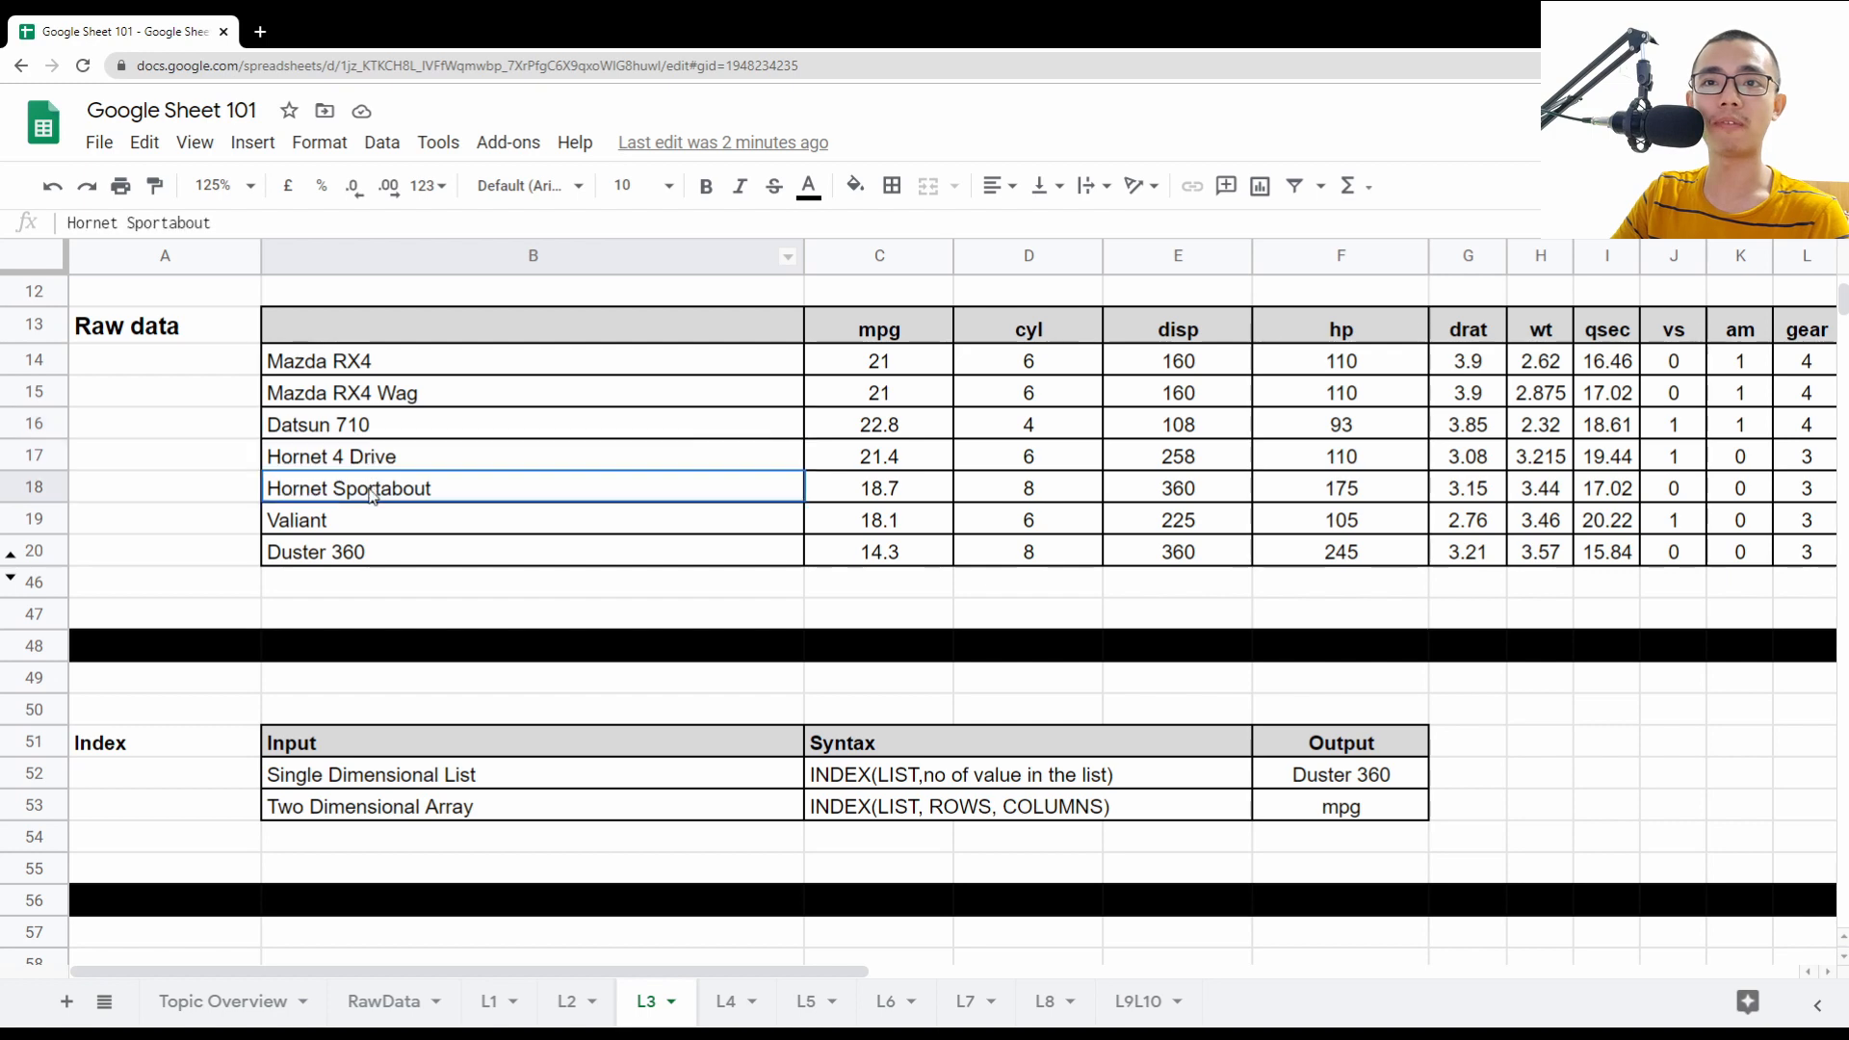
left_click(358, 525)
scroll(1020, 674, "down", 2)
left_click(1459, 897)
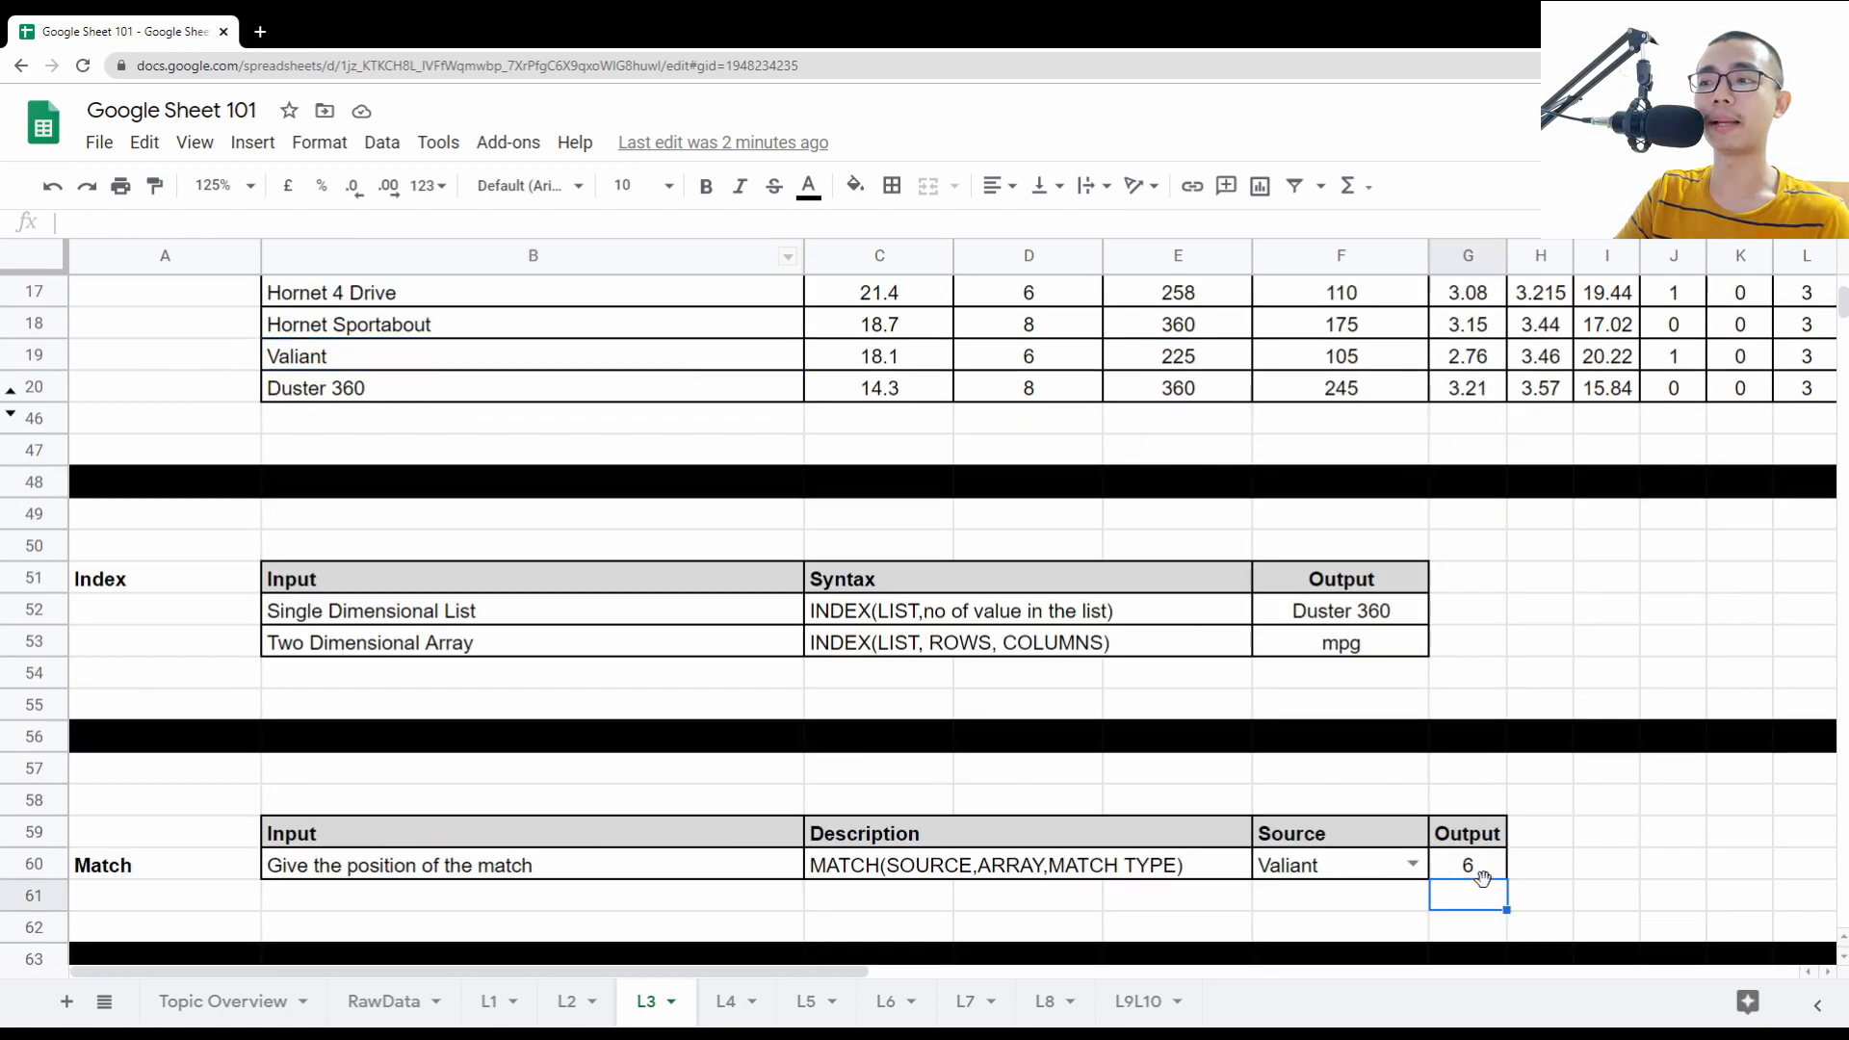
- Highlight the Index(Match()) section from its heading in row 66 through row 69
scroll(1473, 876, "down", 5)
left_click(139, 583)
left_click_drag(140, 582, 1656, 695)
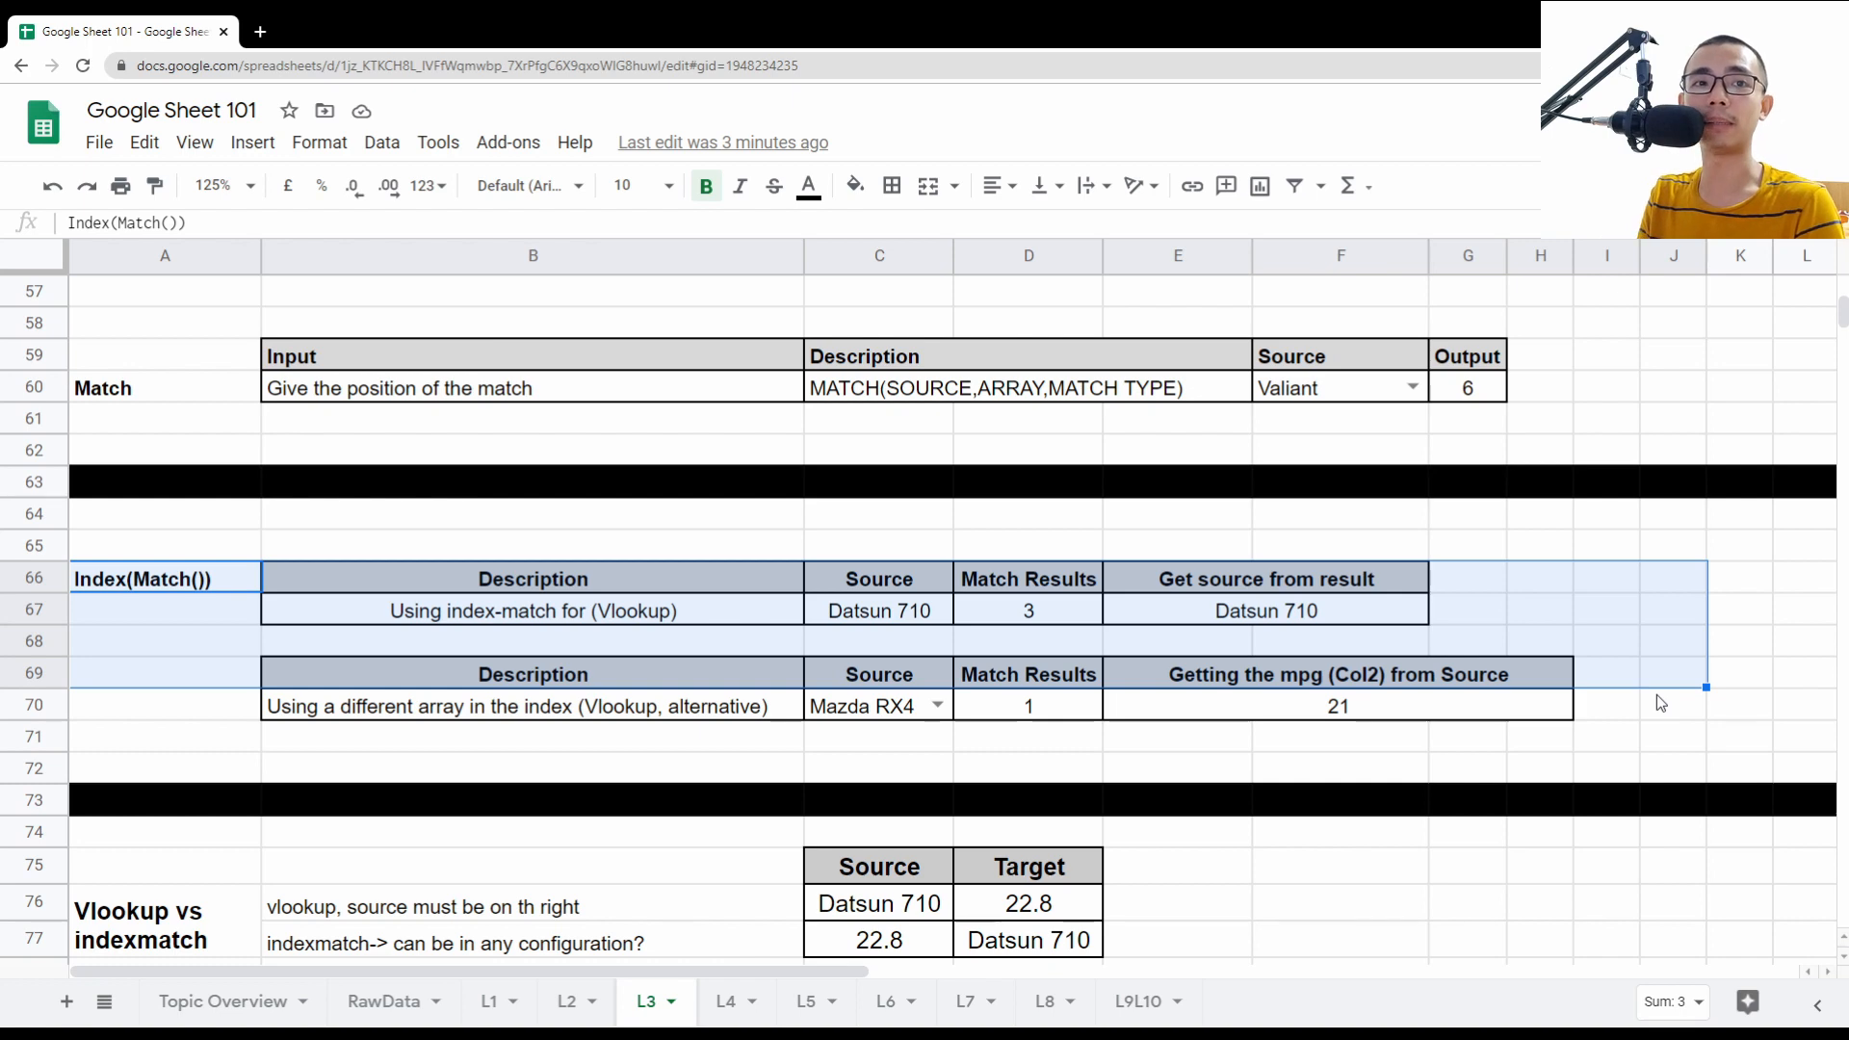
- Examine the INDEX reference C14:C20 in E70's nested INDEX-MATCH formula and close the formula without editing it
left_click(1159, 702)
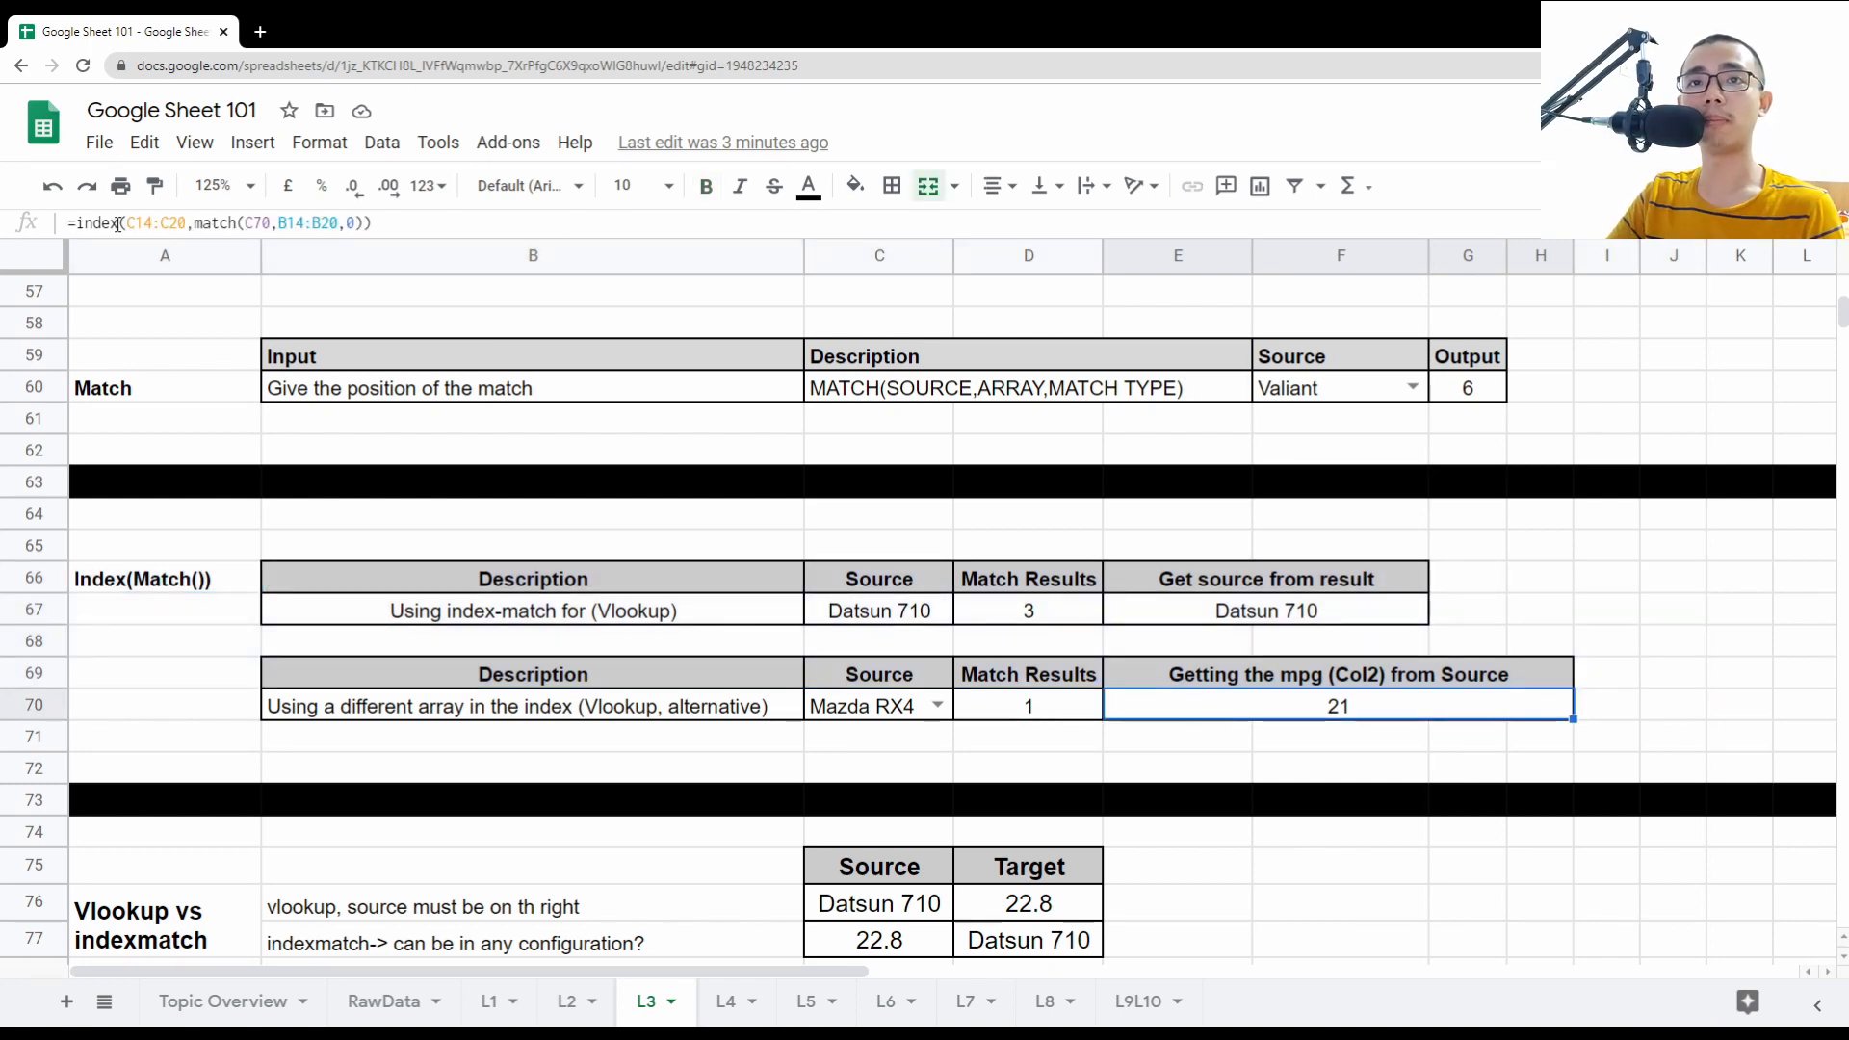
left_click_drag(120, 222, 189, 223)
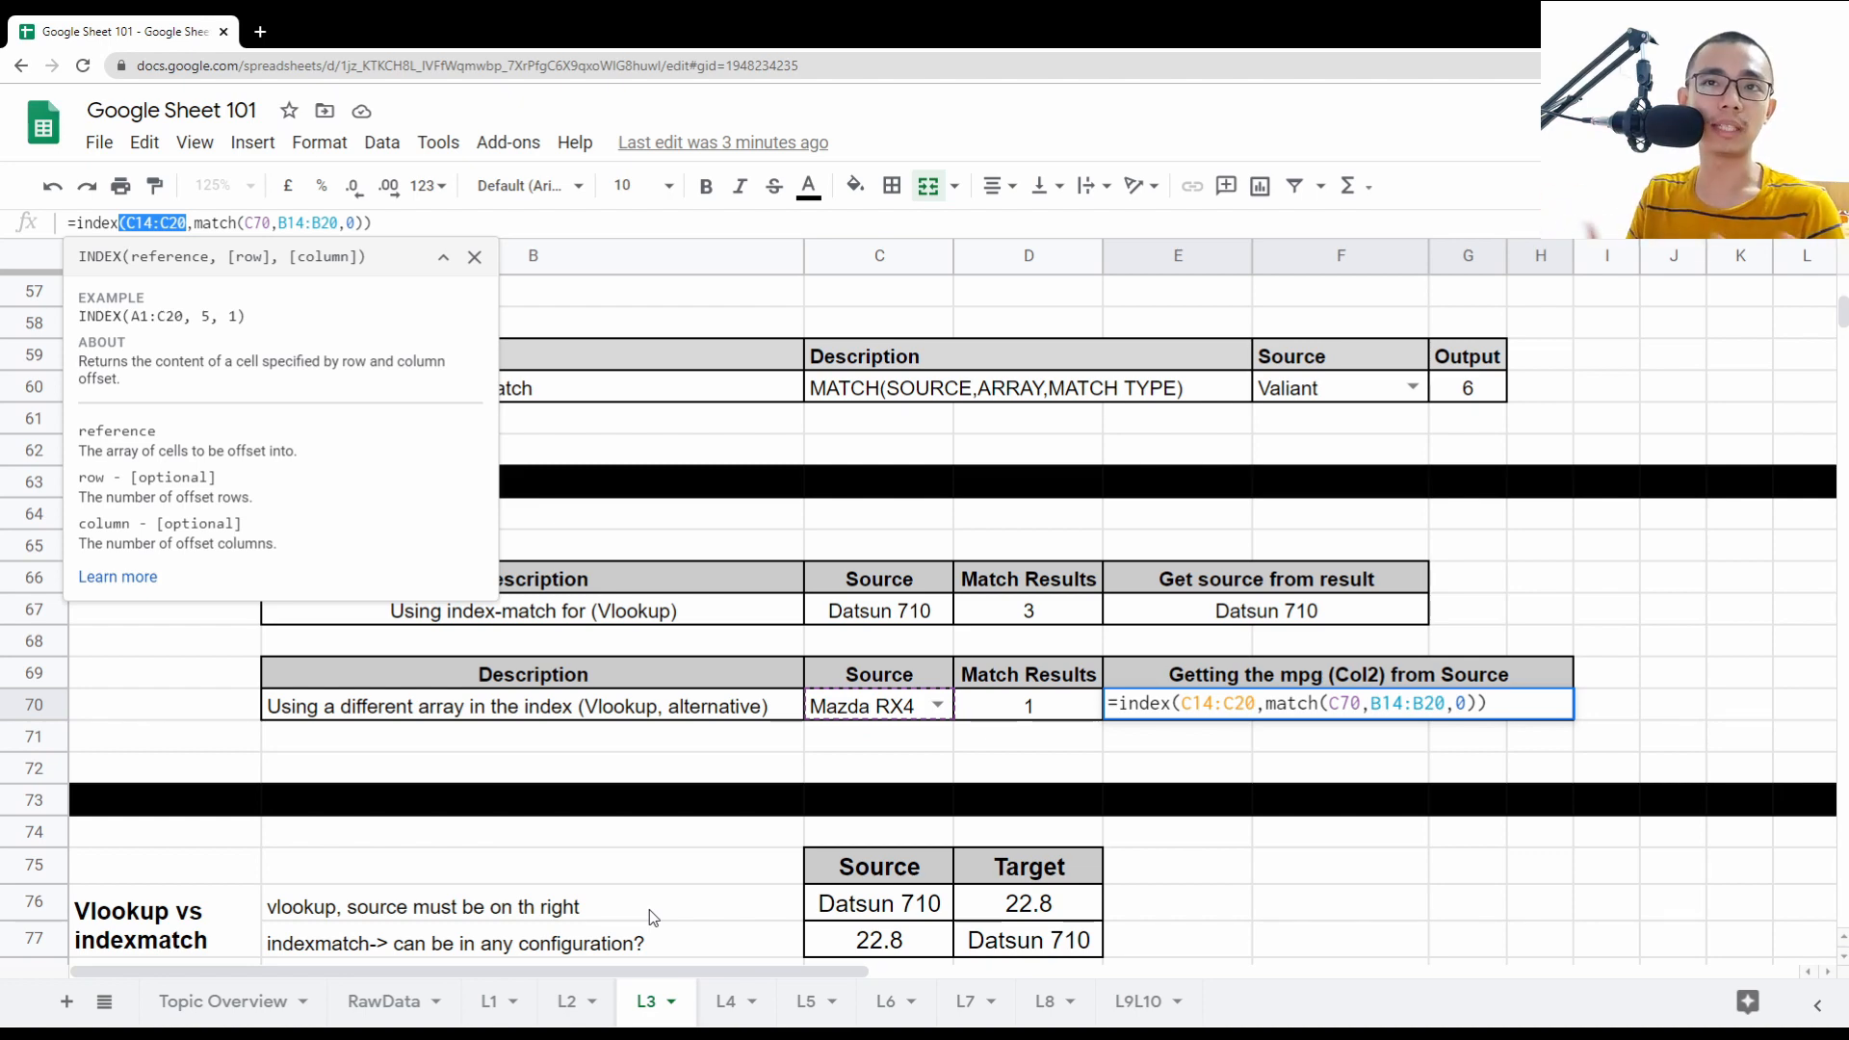
key("Left")
key("Right")
key("Right")
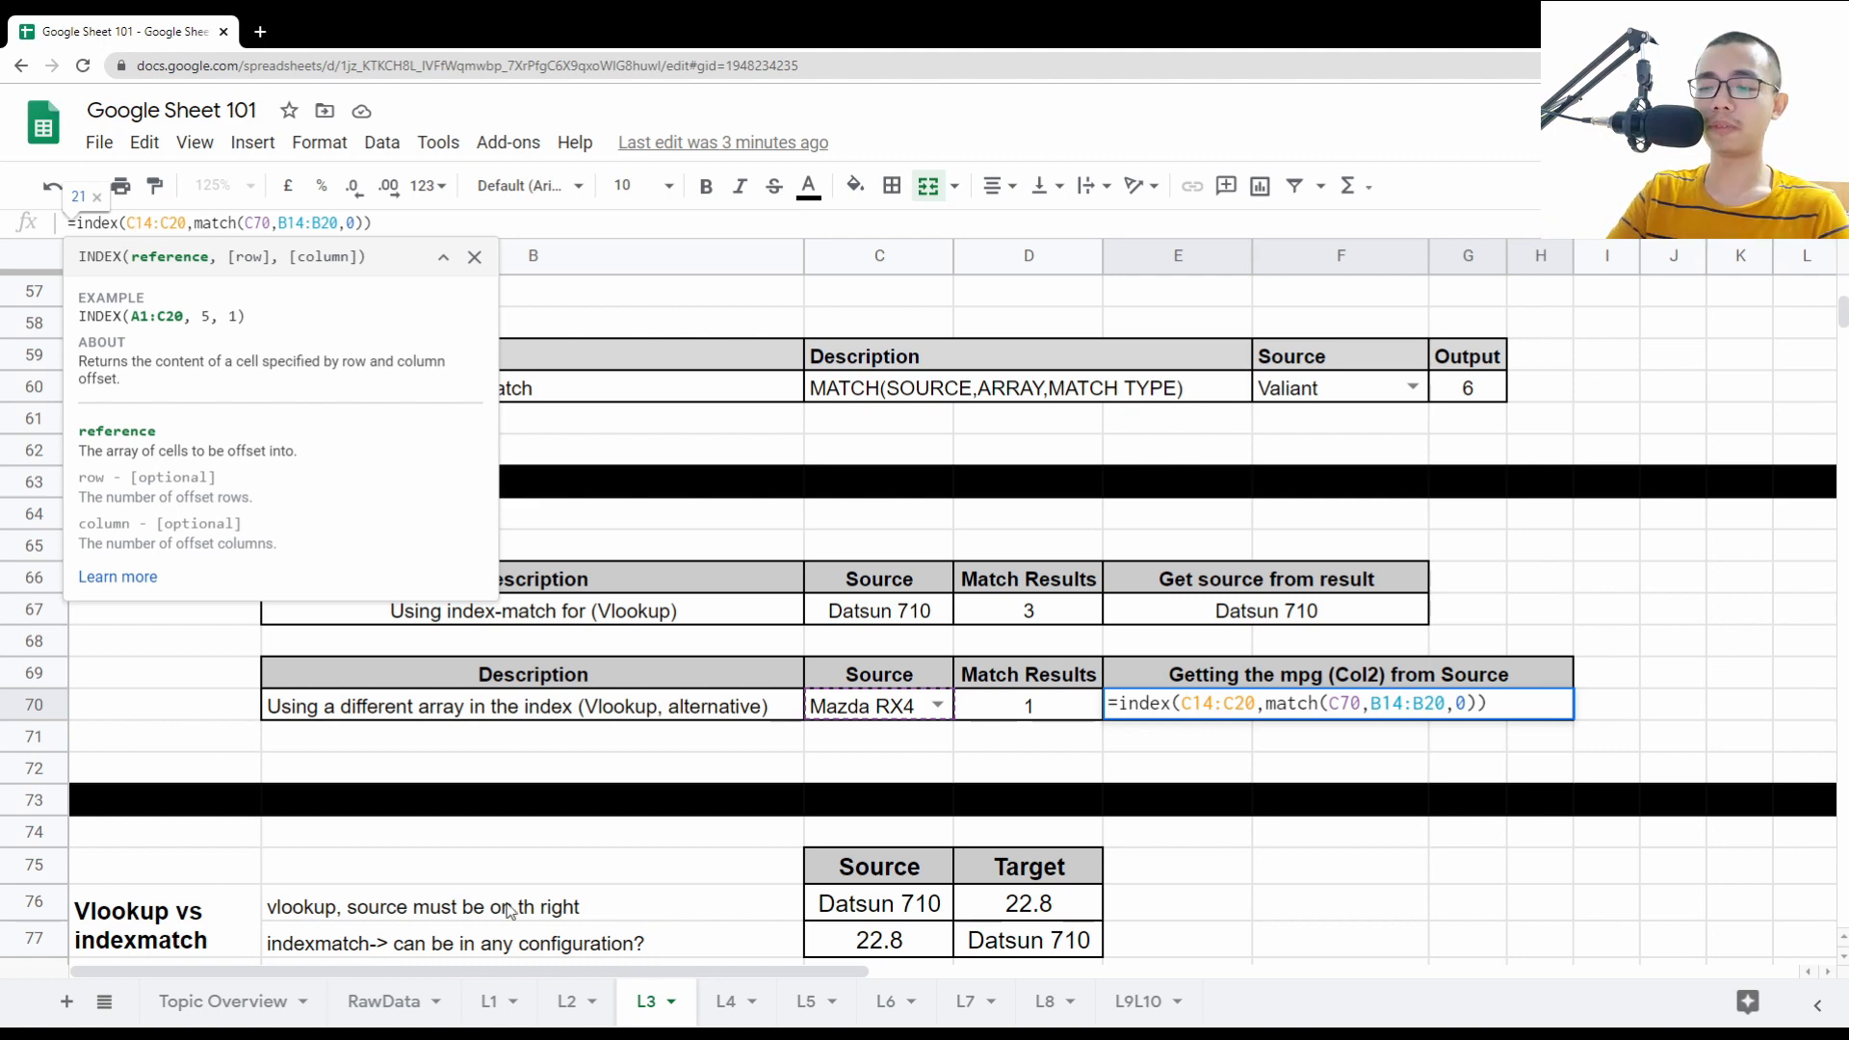
key("Return")
key("Down")
key("Down")
key("Down")
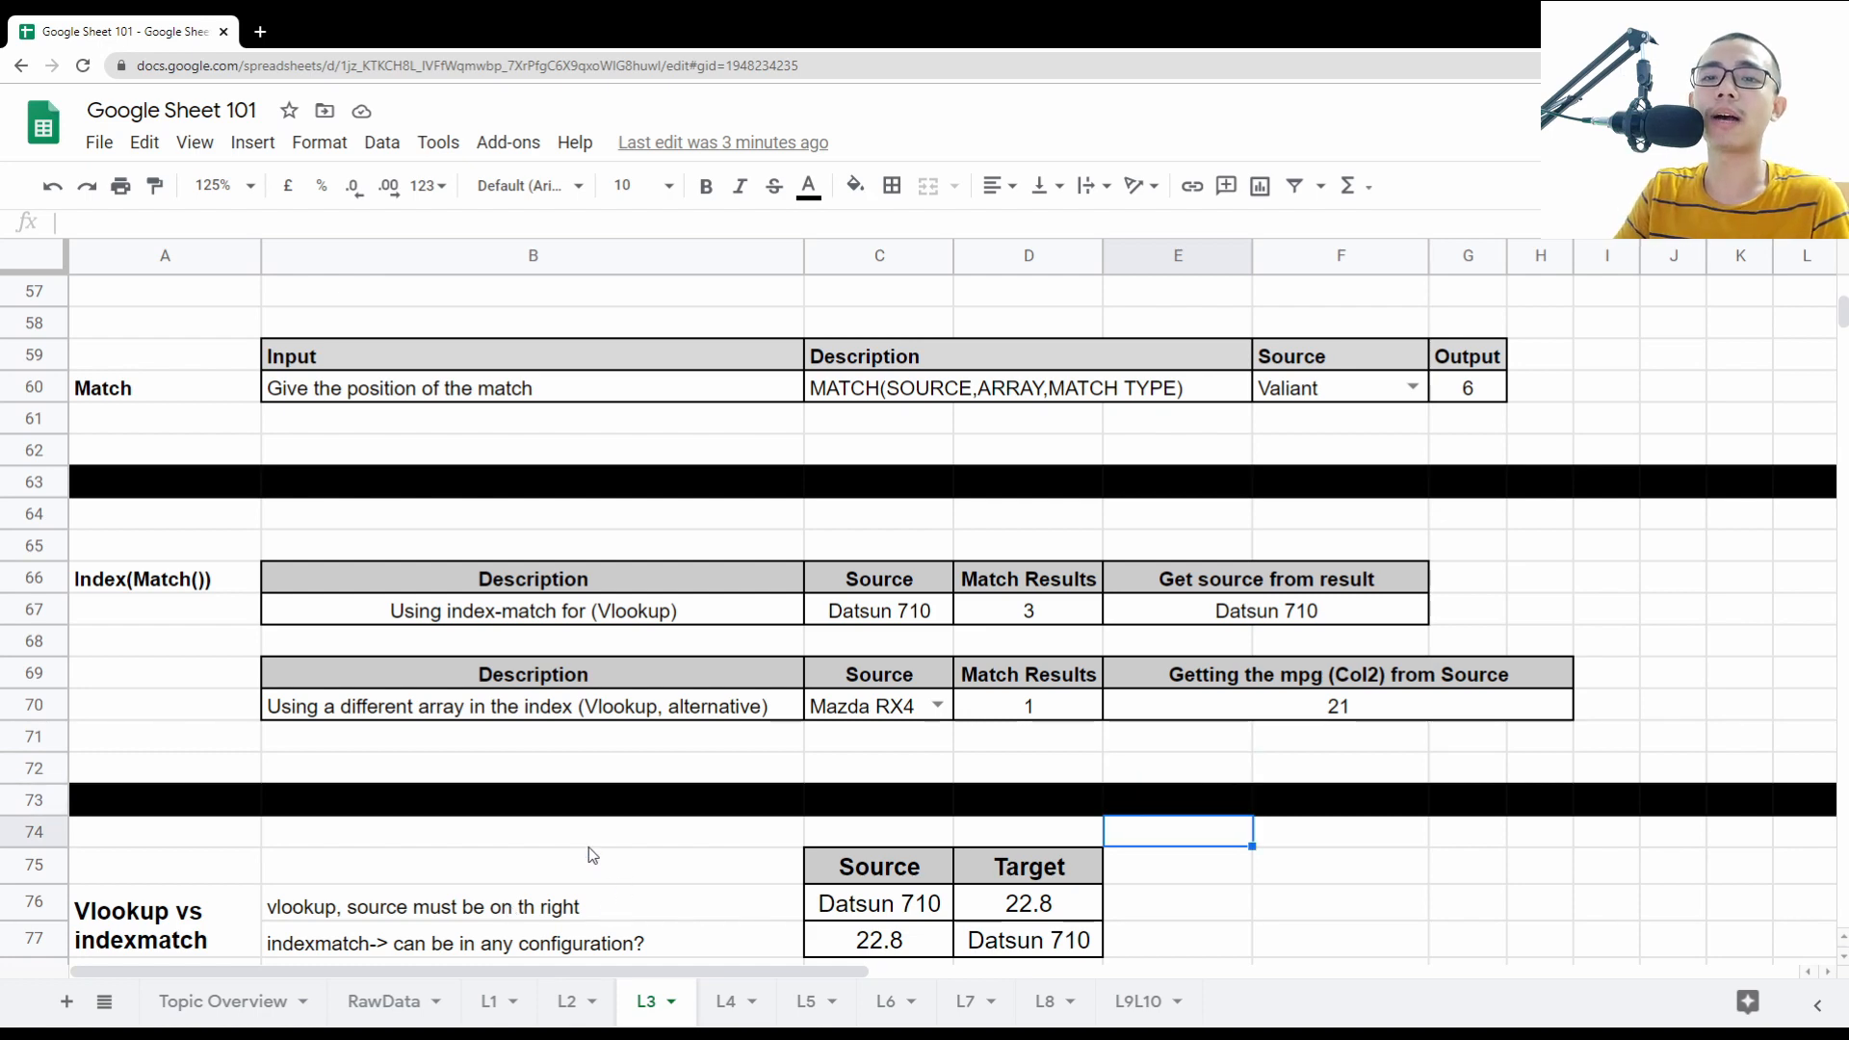
- Highlight the Vlookup vs indexmatch comparison in rows 76 and 77, and open the Topic Overview sheet
scroll(509, 910, "down", 3)
left_click_drag(173, 698, 940, 686)
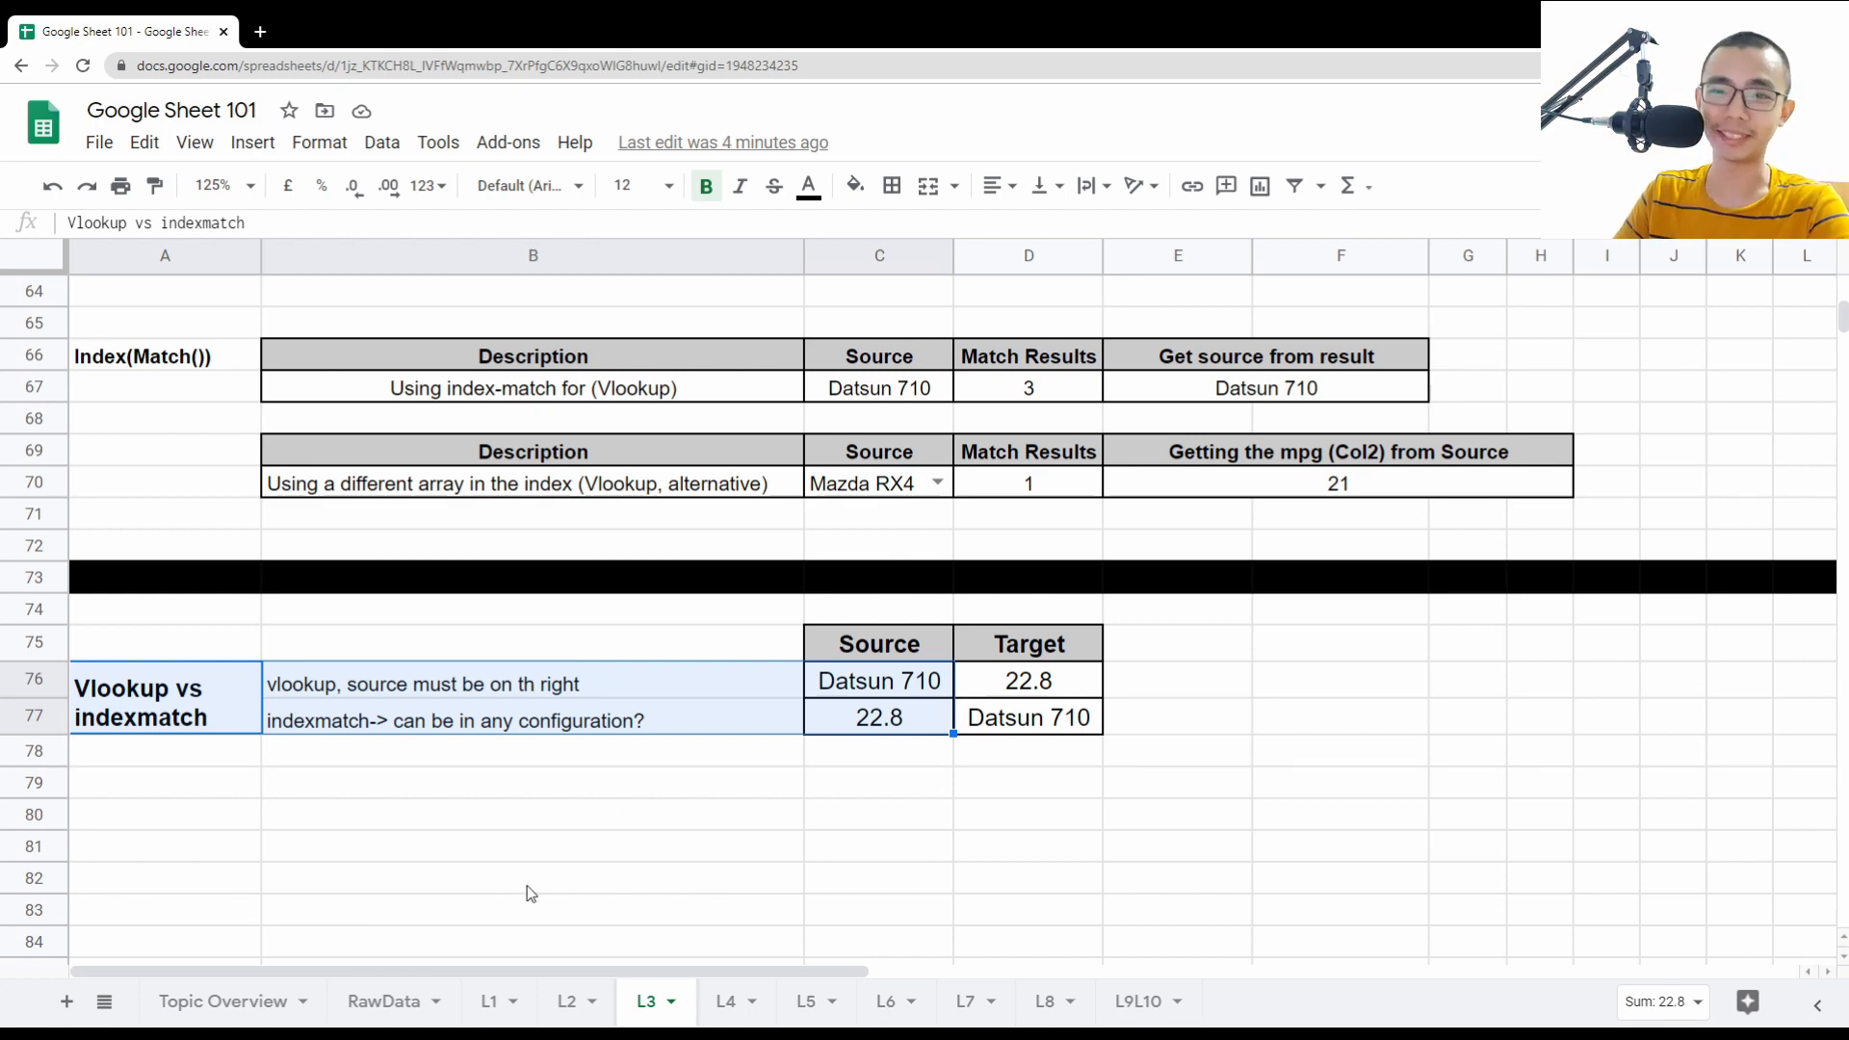
left_click(208, 1017)
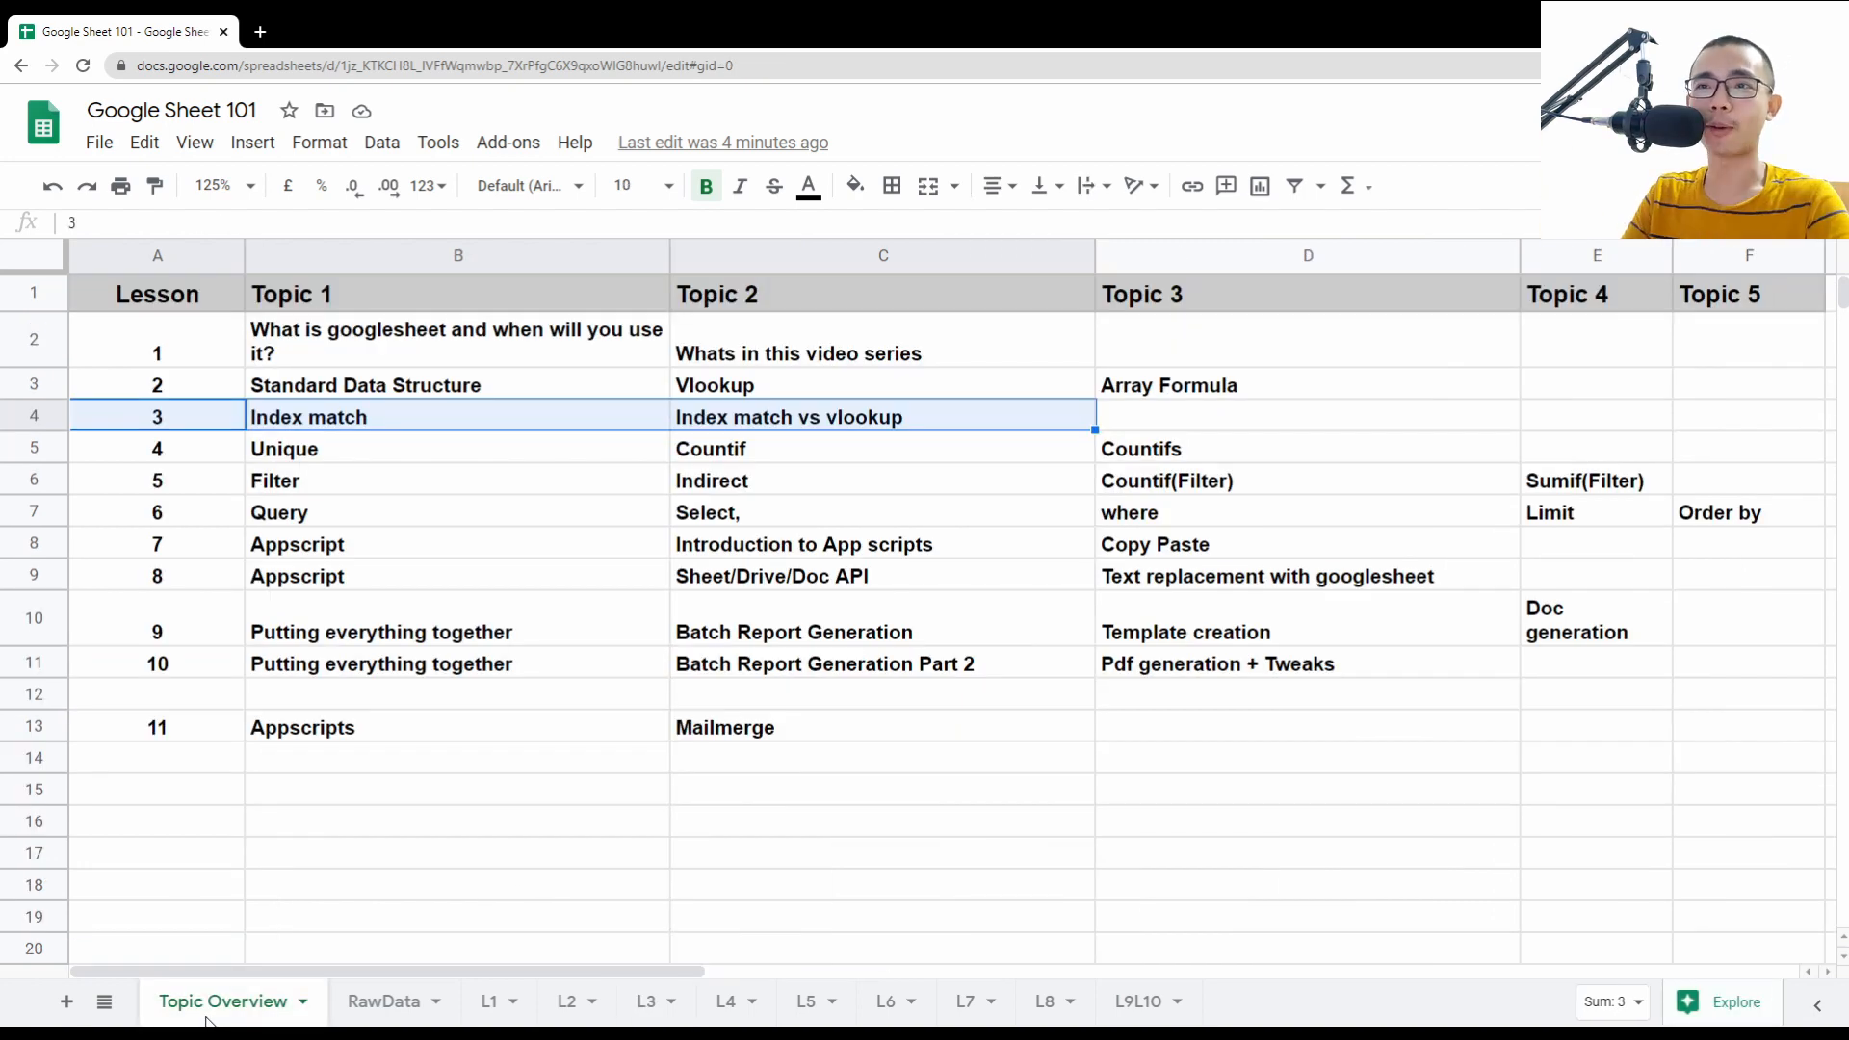